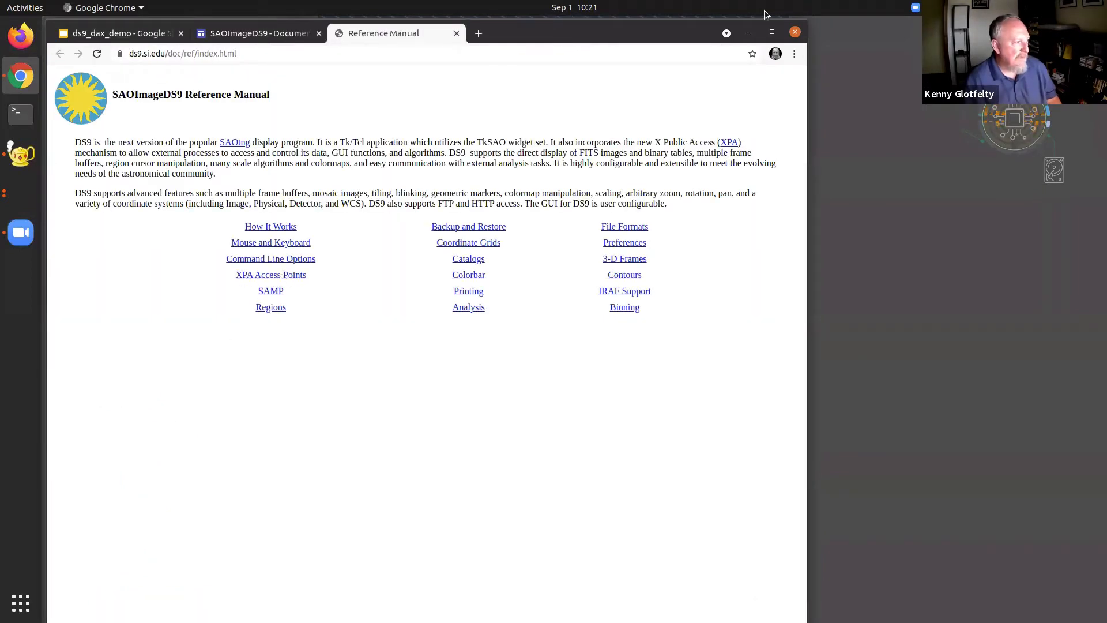
Step: Minimize the reference manual's browser window and bring the SAOImage DS9 window into focus
left_click(749, 33)
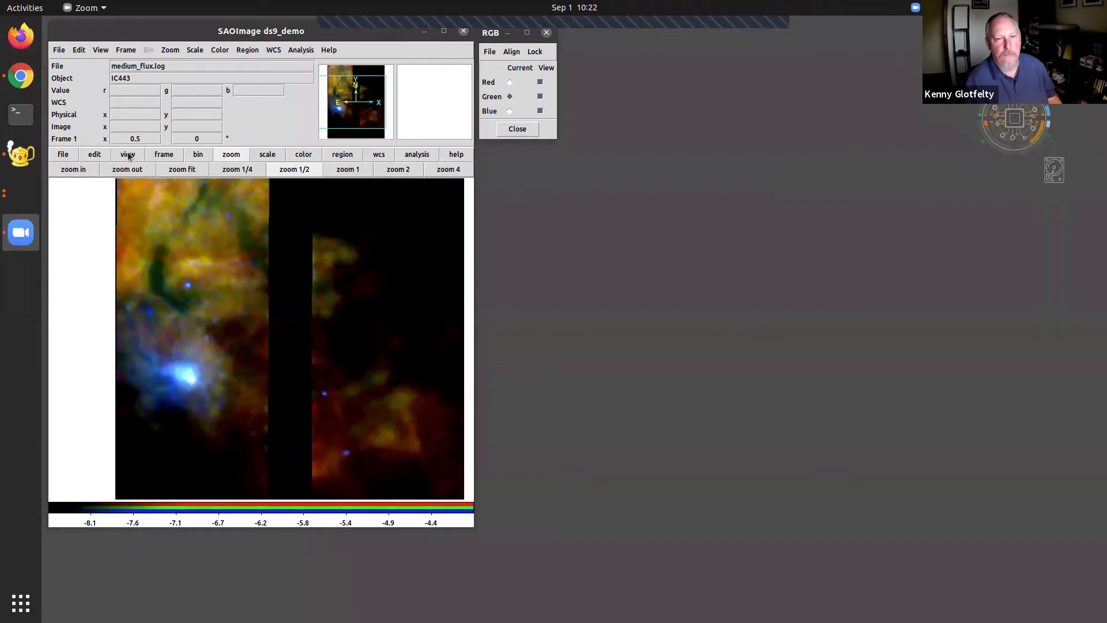
left_click(312, 199)
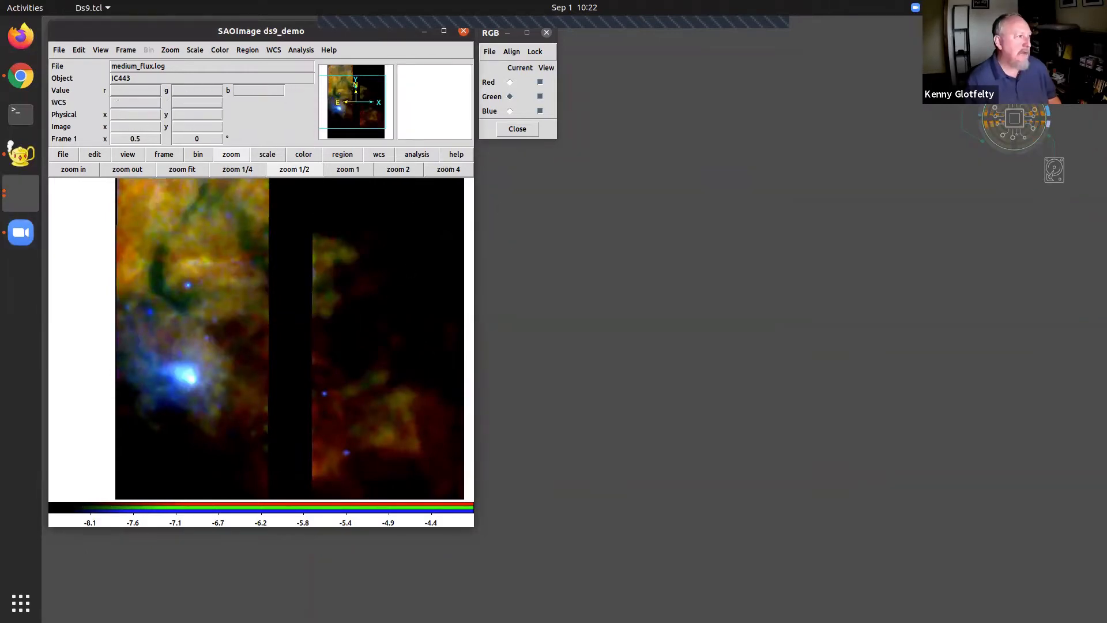
key("alt+Tab")
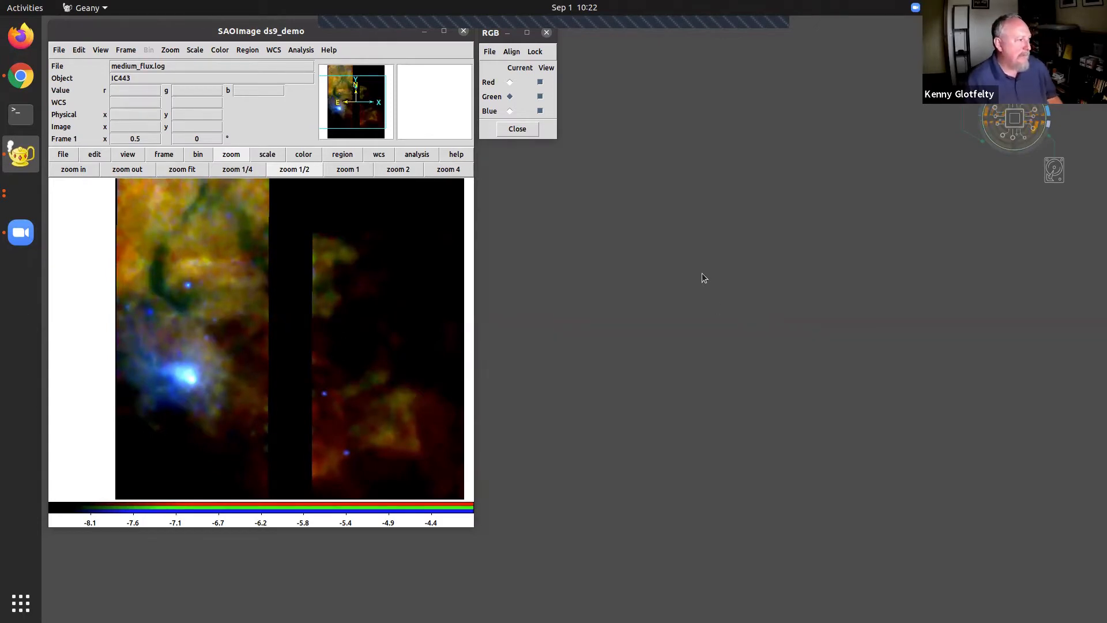
left_click(463, 183)
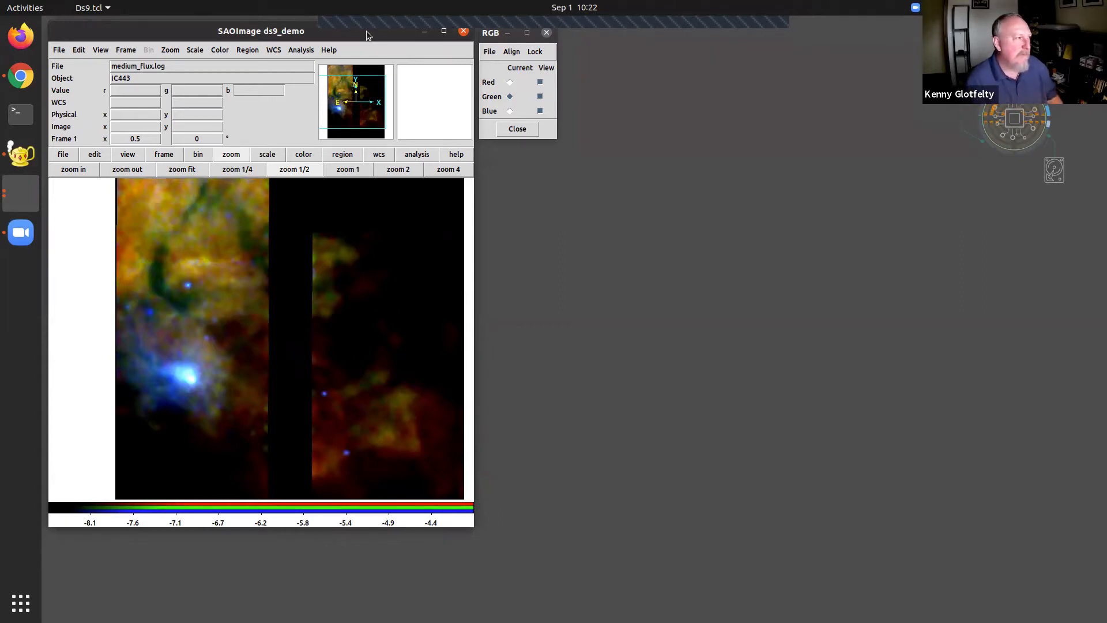
left_click_drag(349, 37, 352, 33)
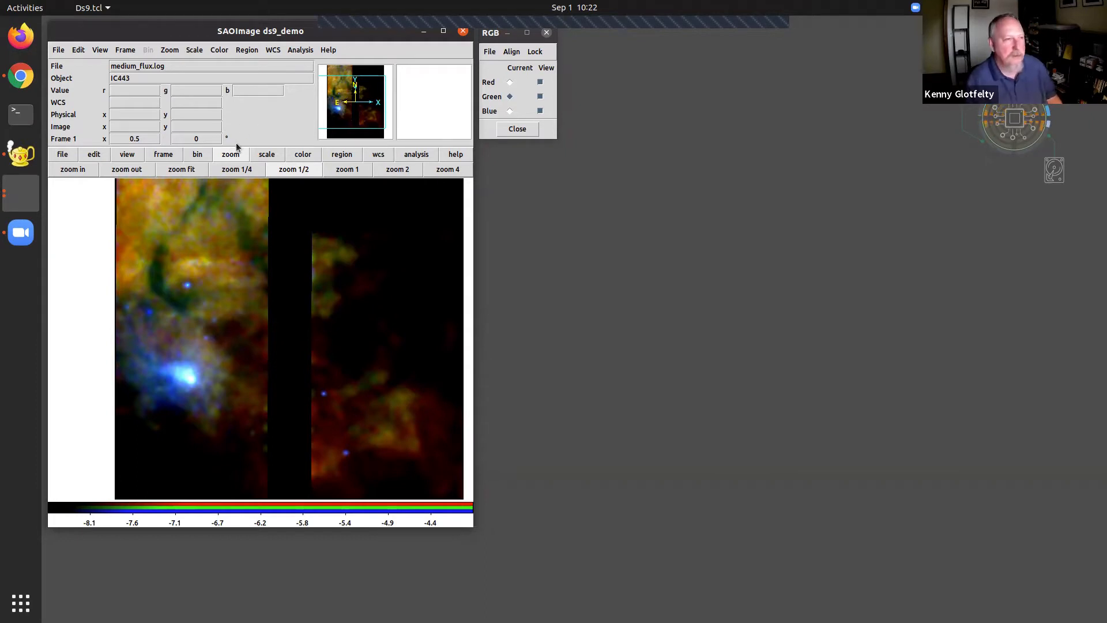
Step: Open the DS9 preferences, switch the color theme to awdark, and move the preferences window clear of the image
left_click(73, 52)
left_click(104, 285)
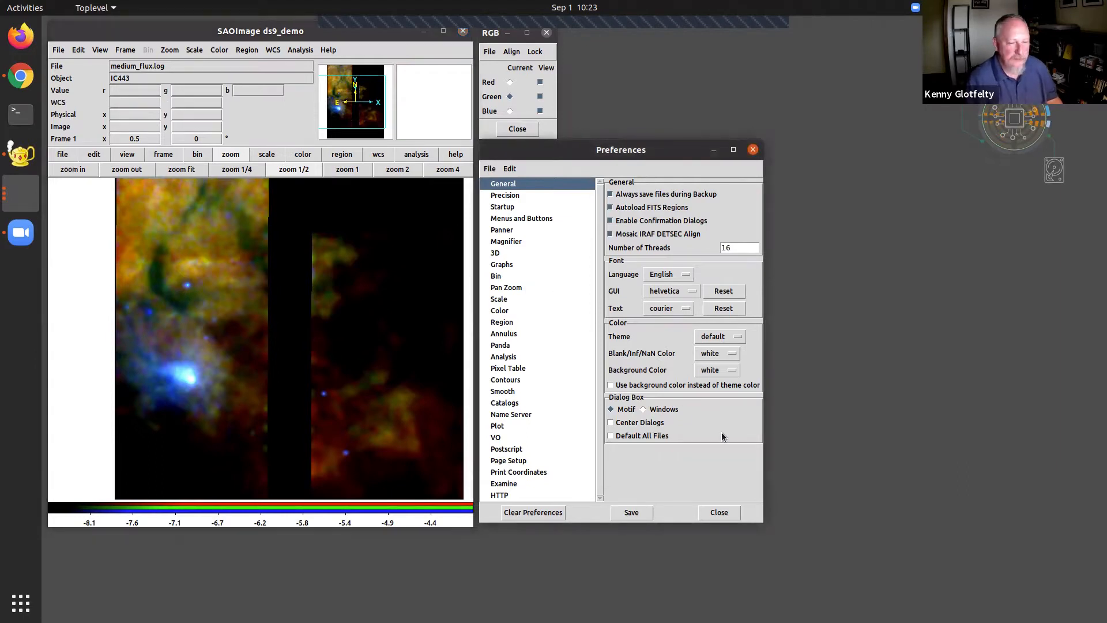
left_click_drag(630, 152, 575, 122)
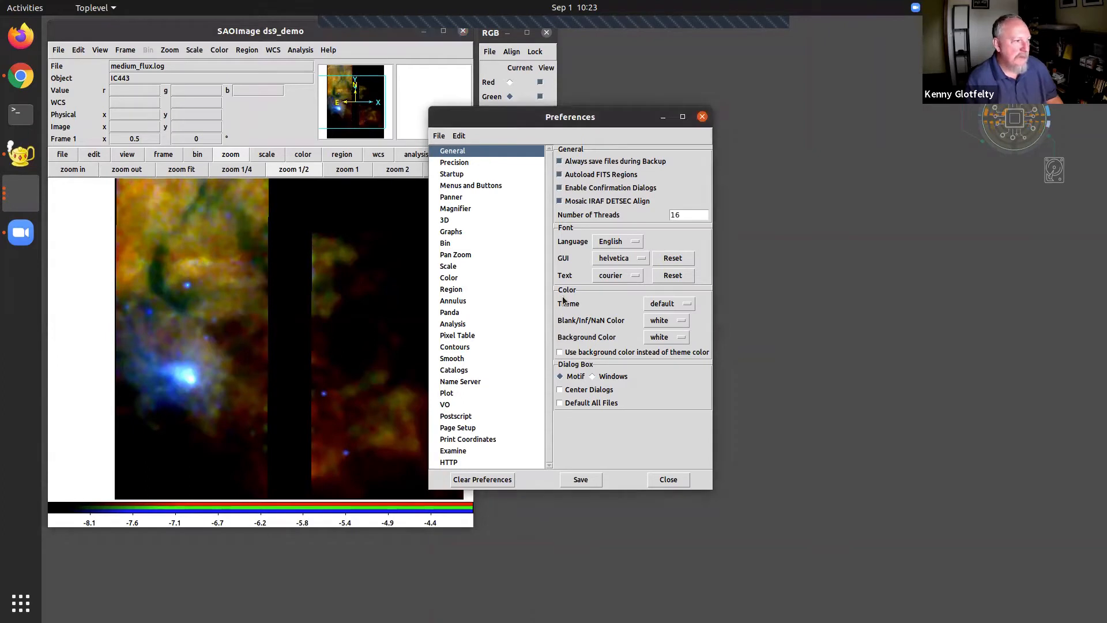
left_click(660, 306)
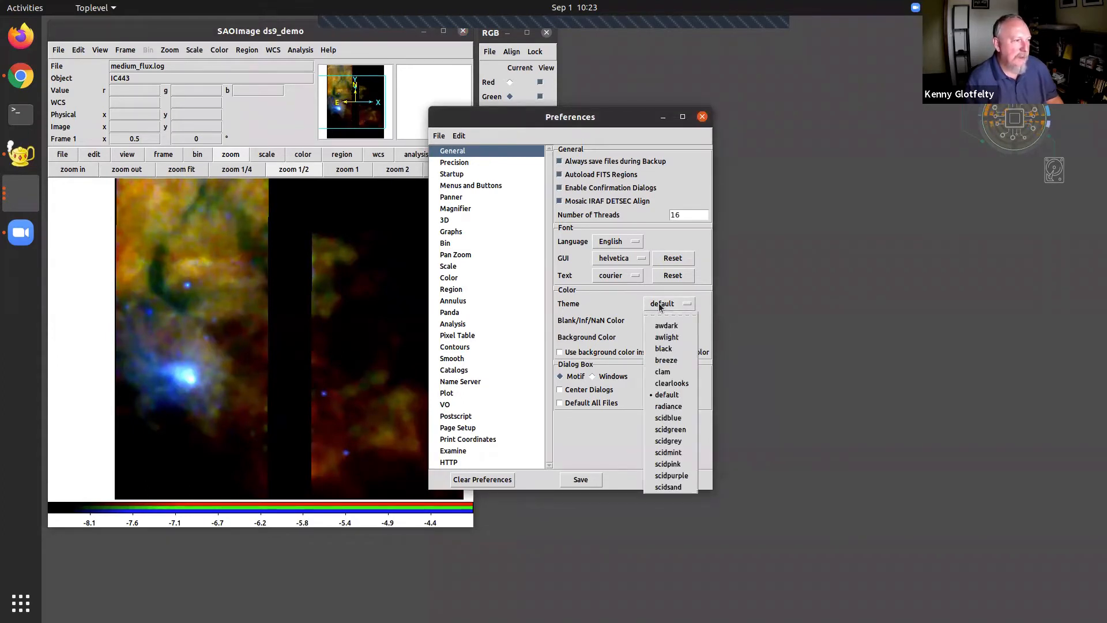
left_click(665, 335)
left_click_drag(629, 116, 696, 185)
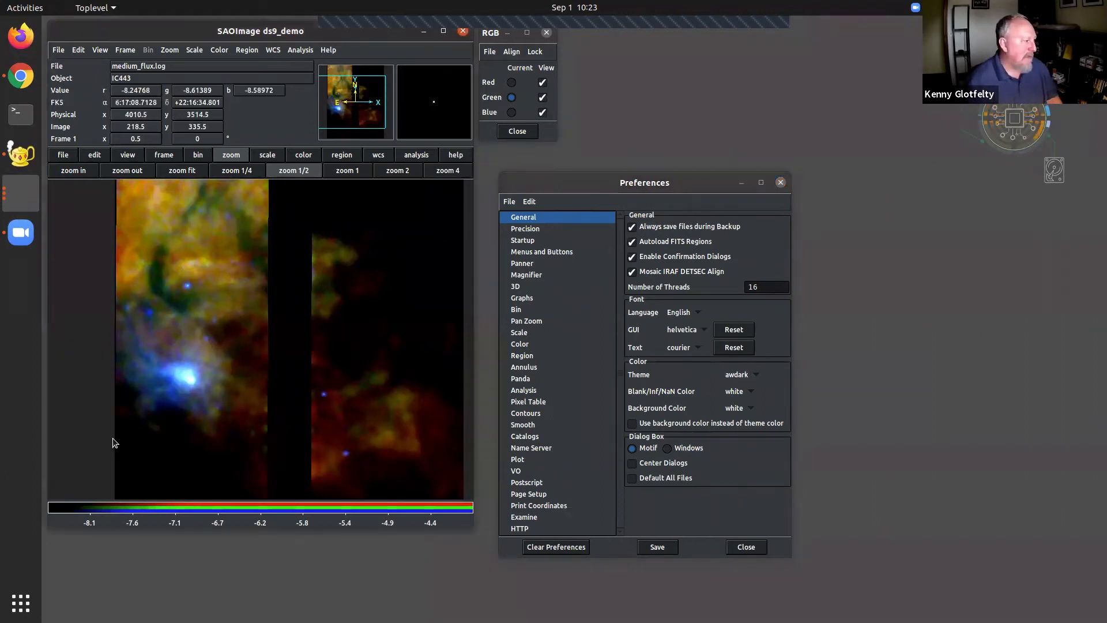
Step: Try out the radiance and clearlooks color themes
left_click(737, 375)
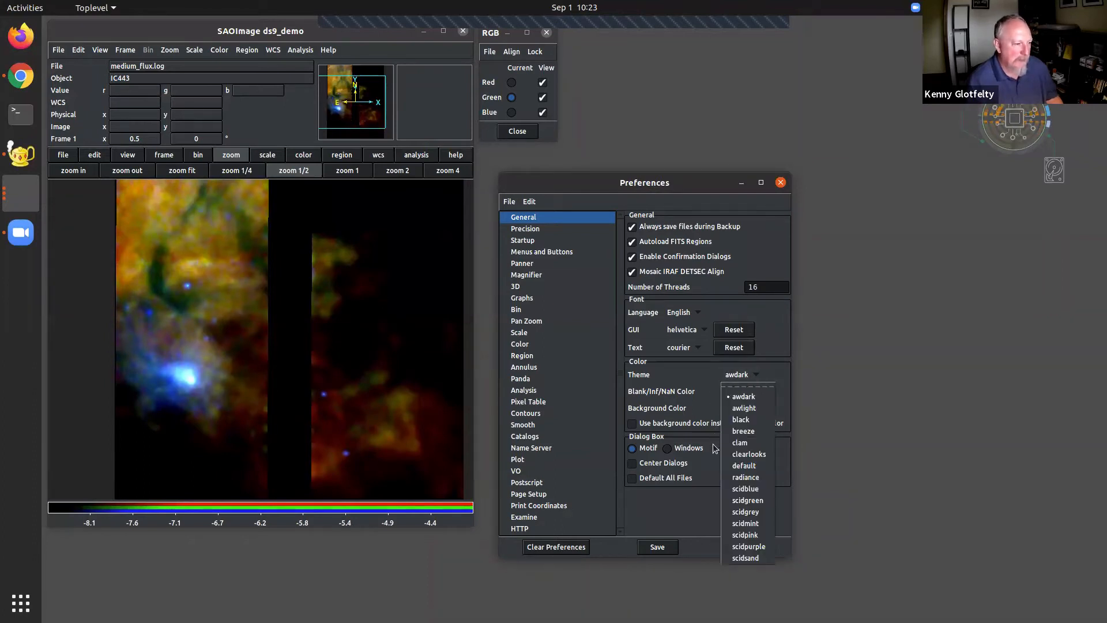
left_click(741, 478)
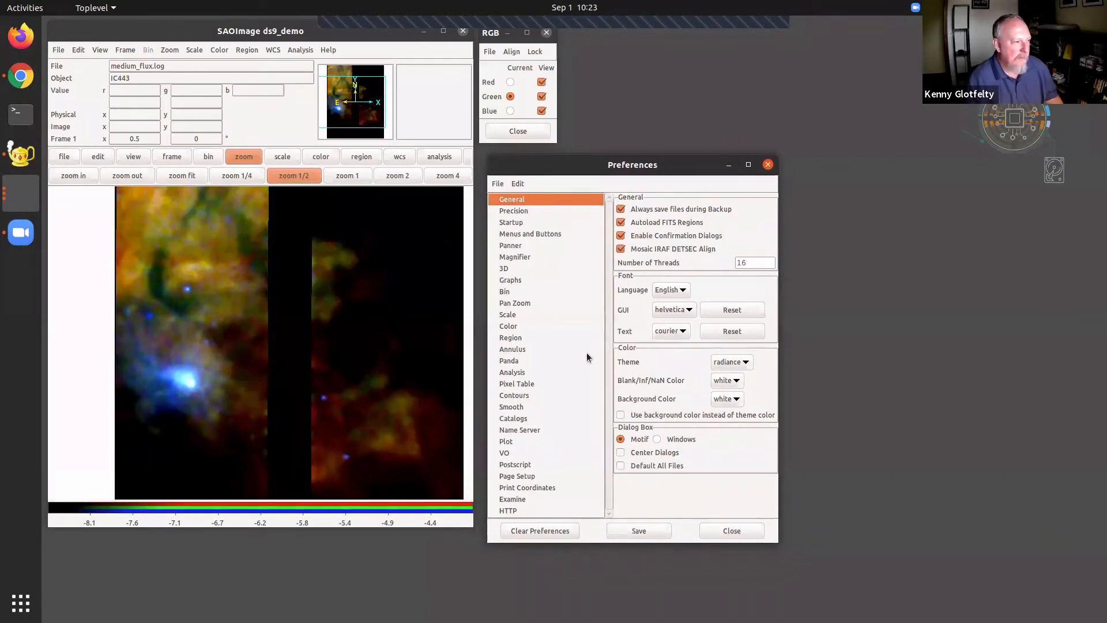
left_click(297, 180)
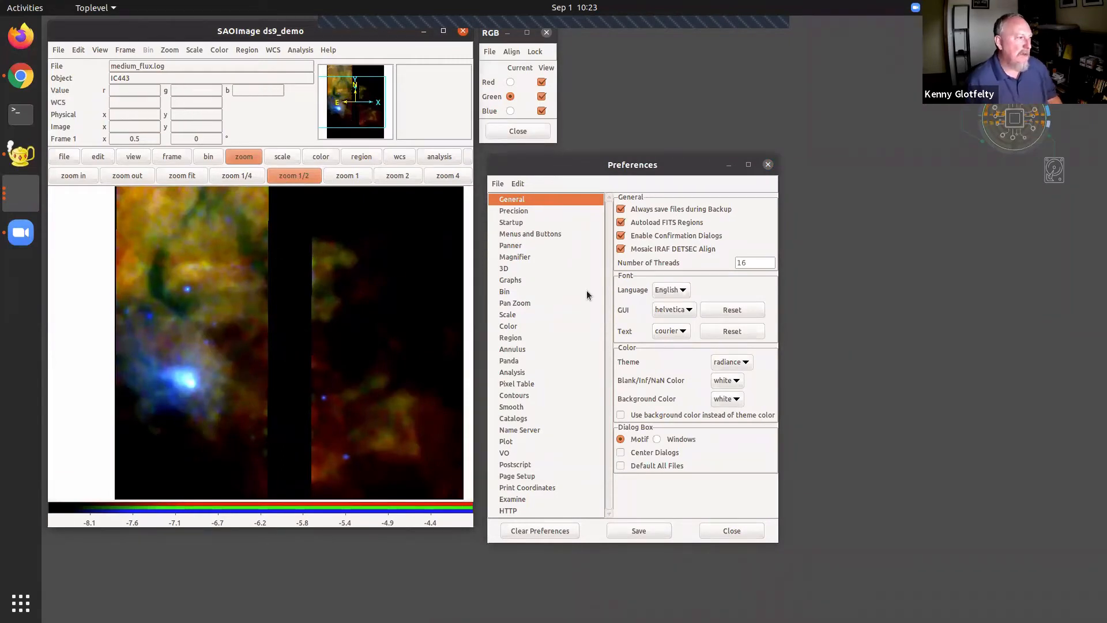
left_click(730, 362)
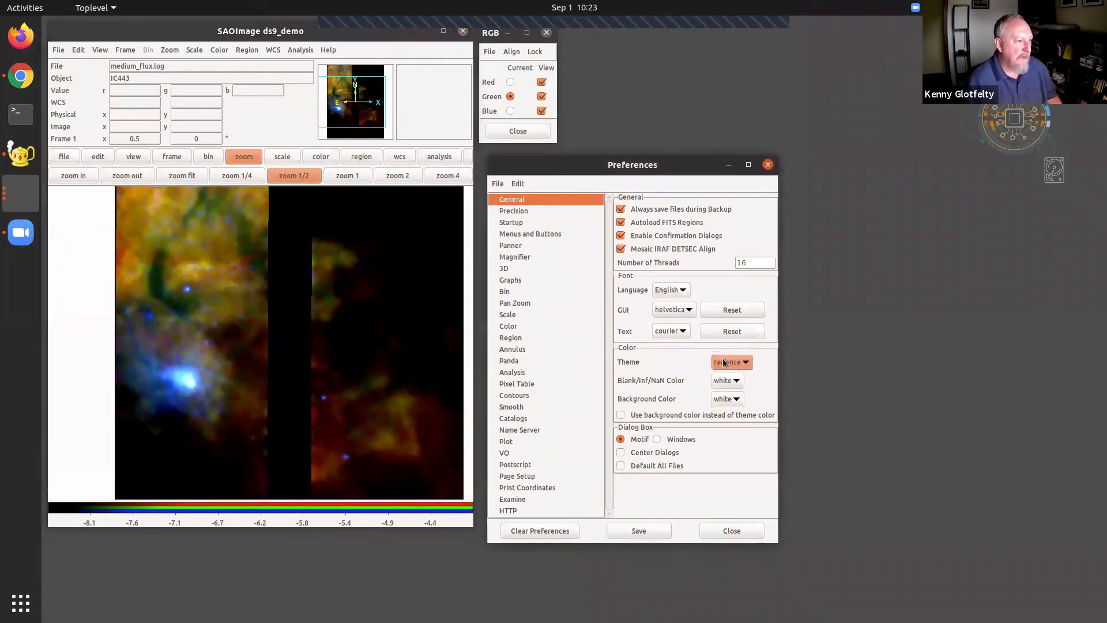
left_click(744, 443)
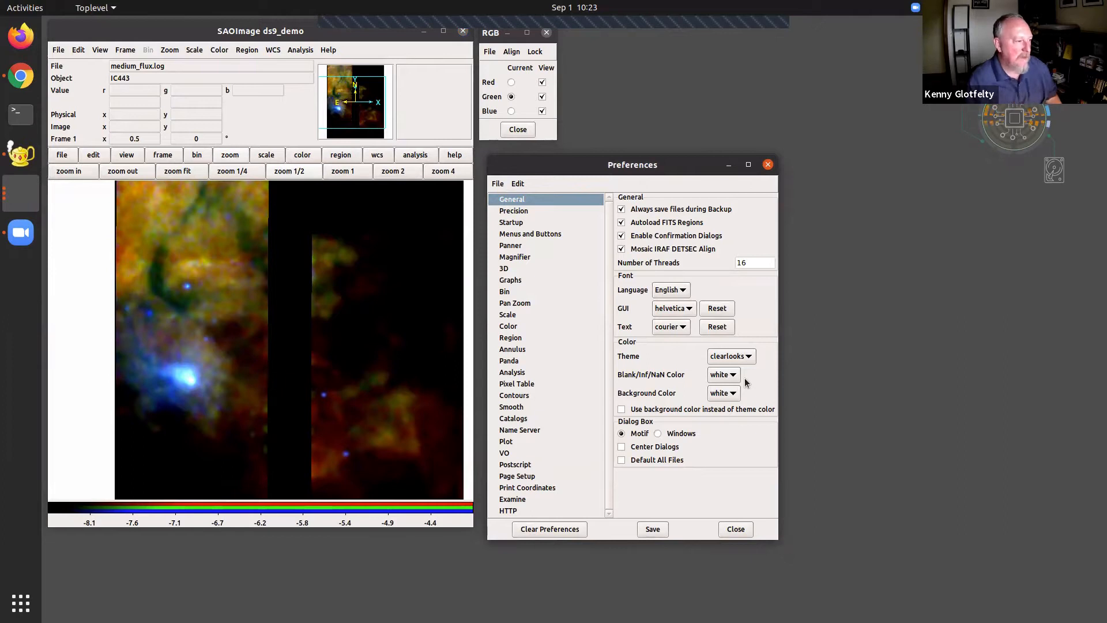
Step: Set the color theme to scidgreen and reposition the preferences window slightly
left_click(717, 361)
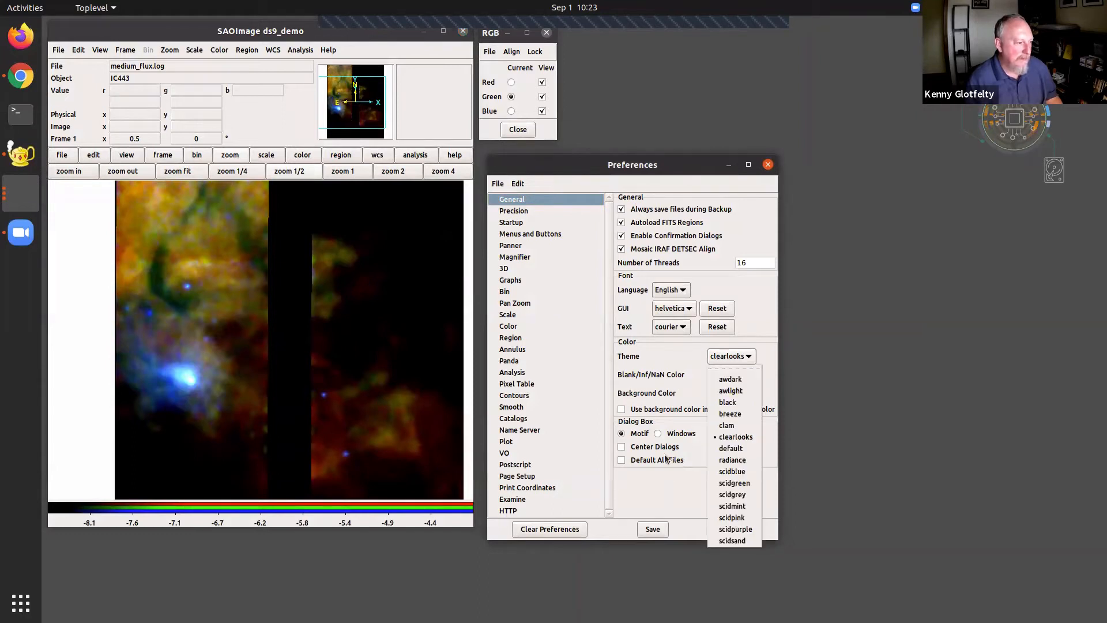
left_click(728, 483)
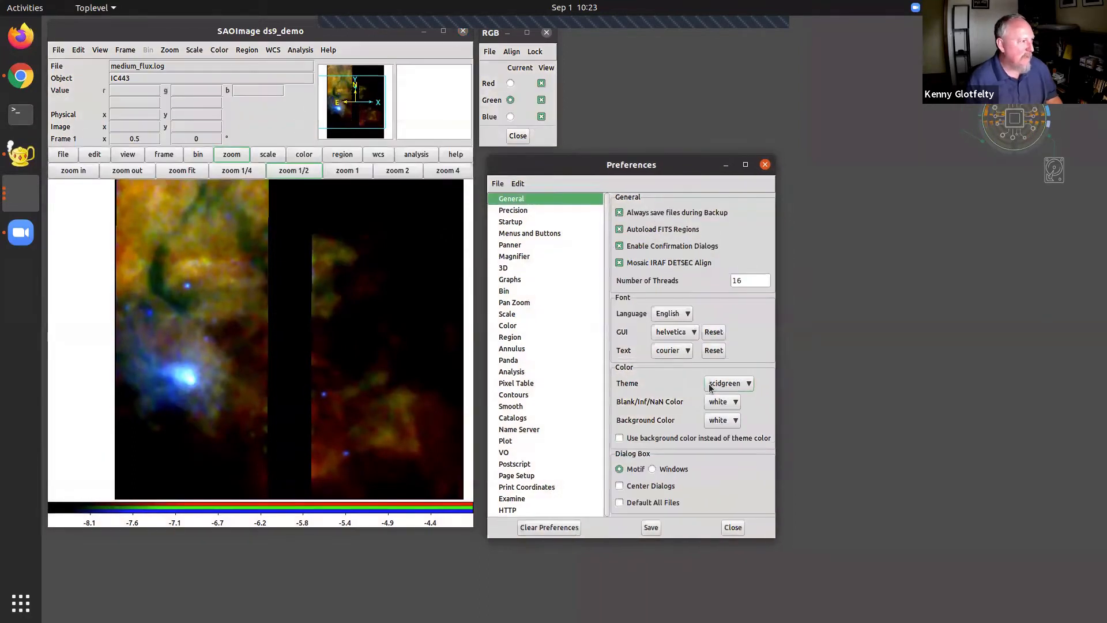
left_click_drag(643, 165, 639, 169)
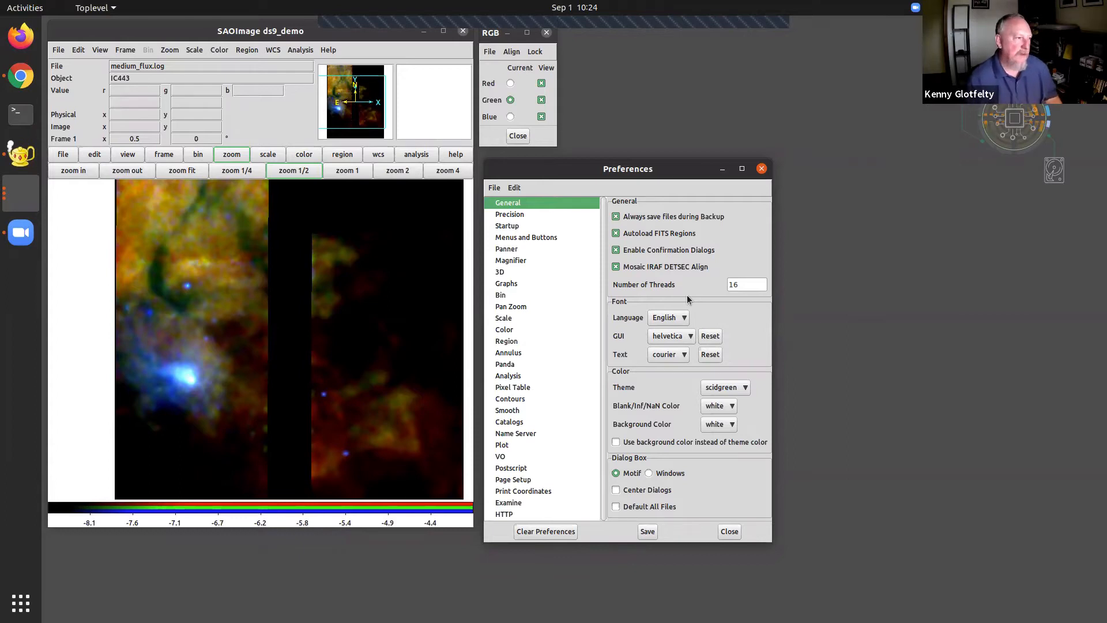
left_click_drag(609, 167, 616, 164)
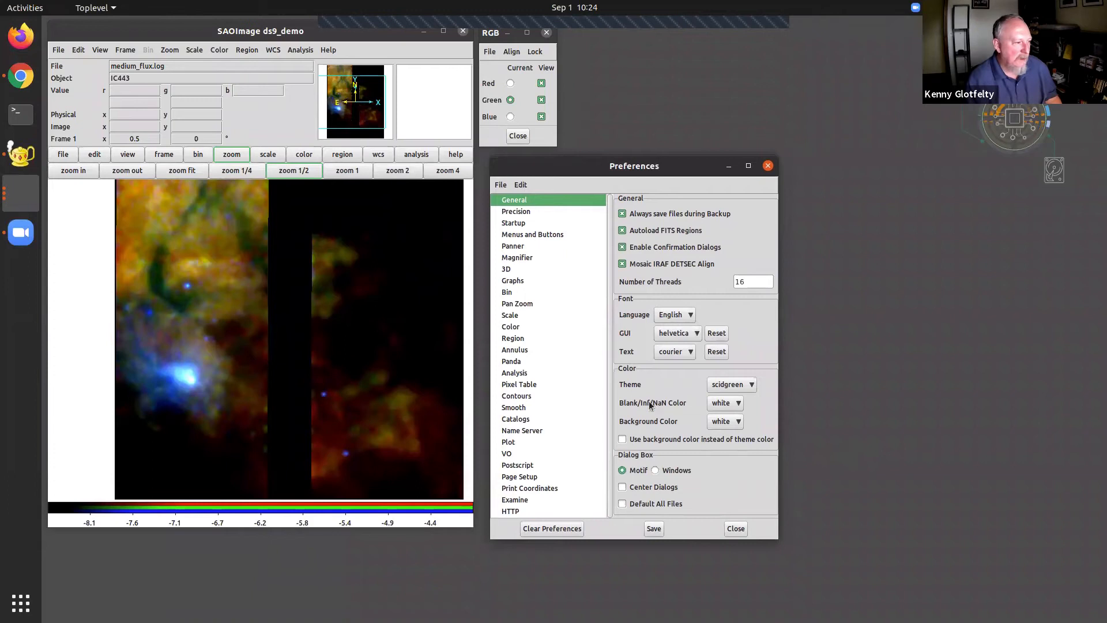
Step: Set the background color to black and use it instead of the theme color
left_click(725, 421)
left_click(719, 449)
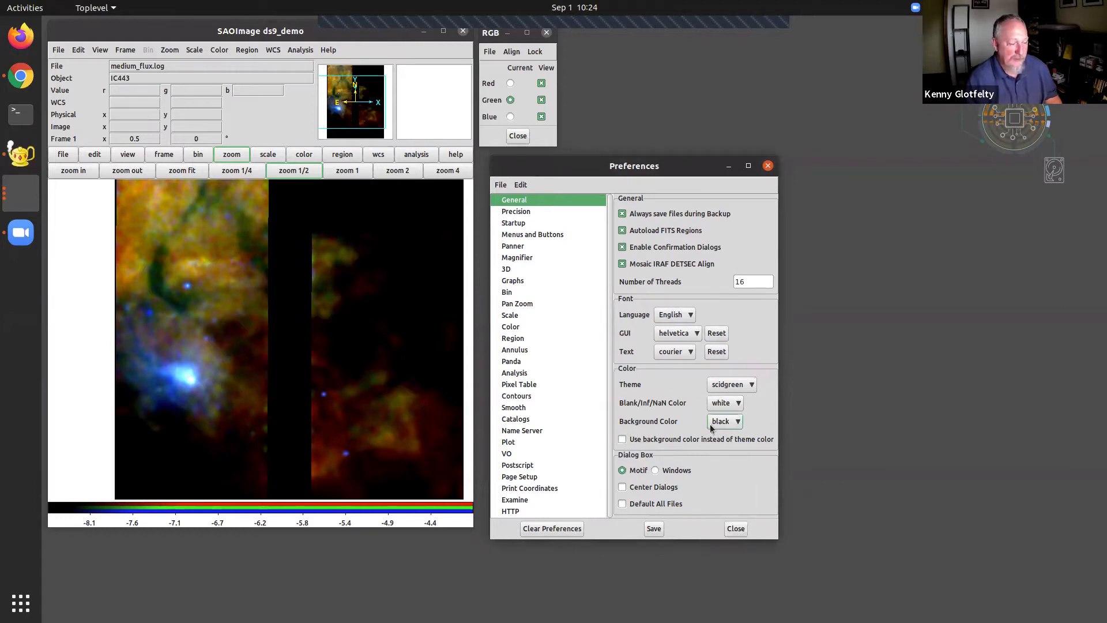
left_click(676, 442)
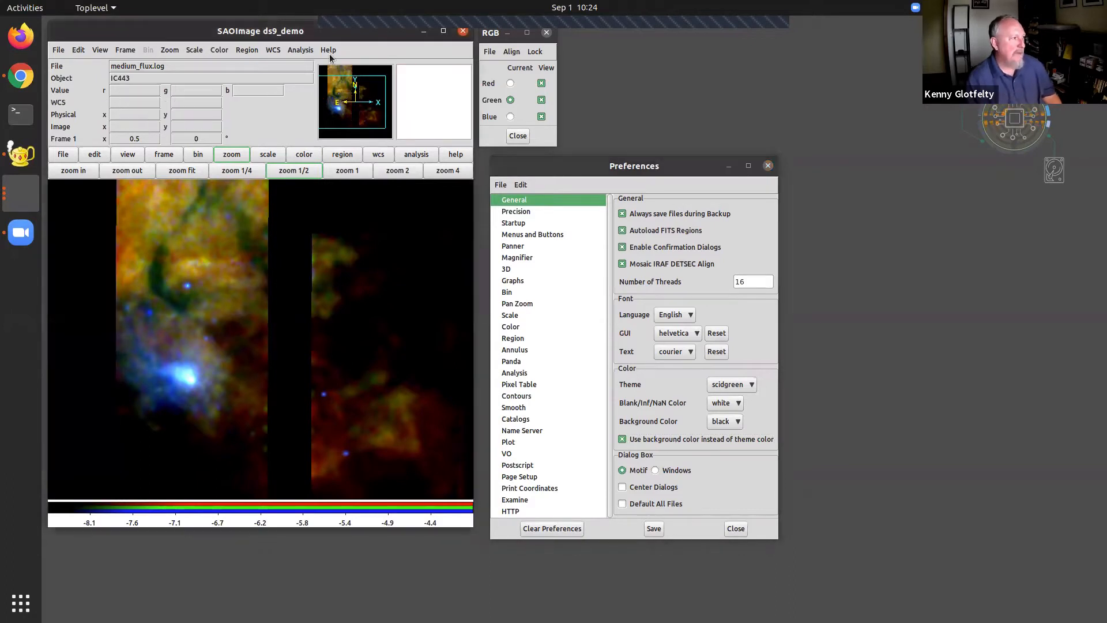
Step: Pan the image view slightly up and to the right in the panner, and close the preferences
mouse_move(344, 118)
left_mouse_down()
mouse_move(339, 90)
mouse_move(369, 99)
mouse_move(351, 99)
left_mouse_up()
left_click(745, 267)
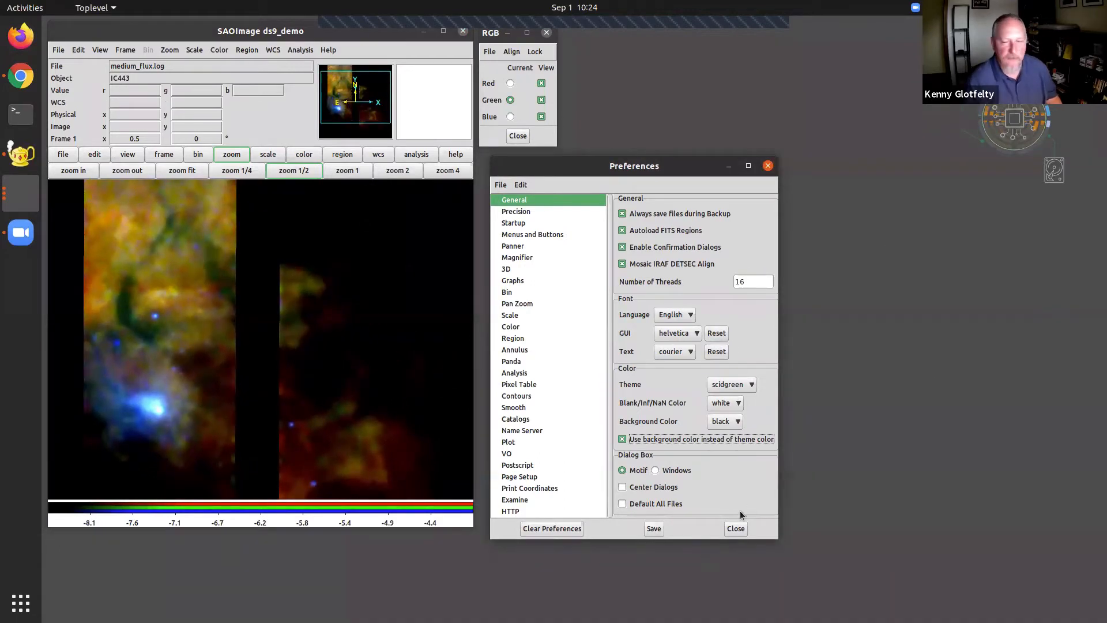
left_click(1106, 346)
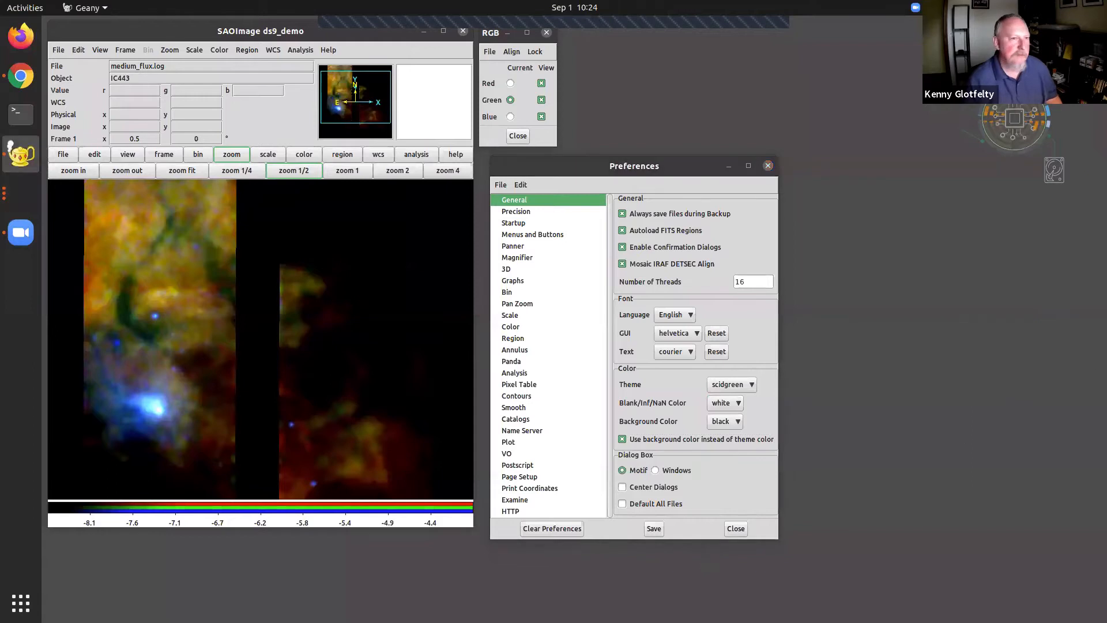
left_click(735, 530)
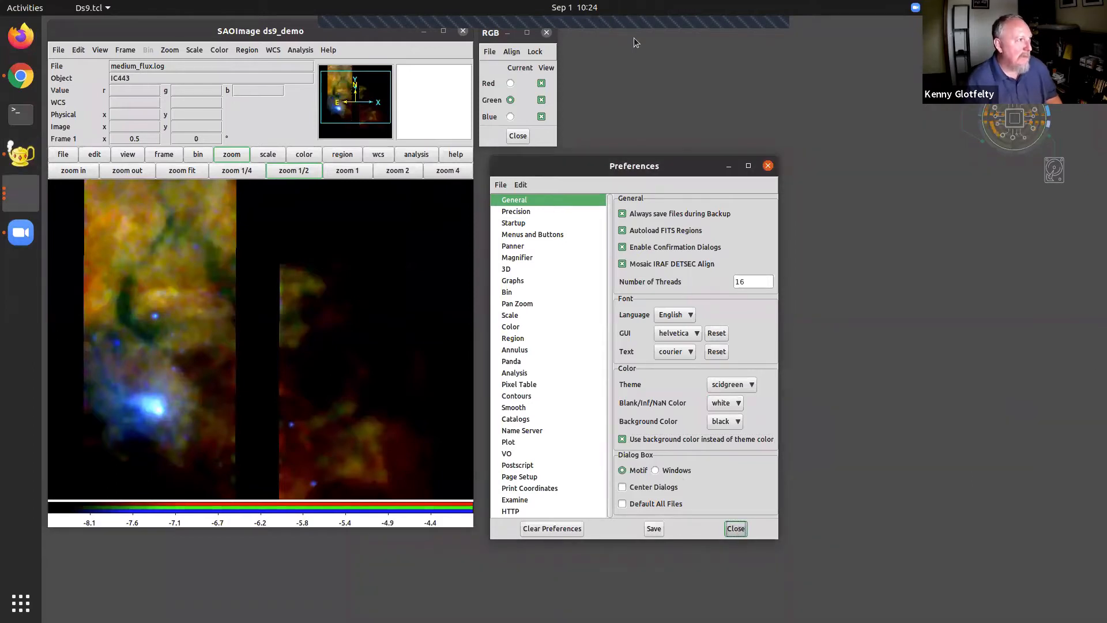
left_click(736, 528)
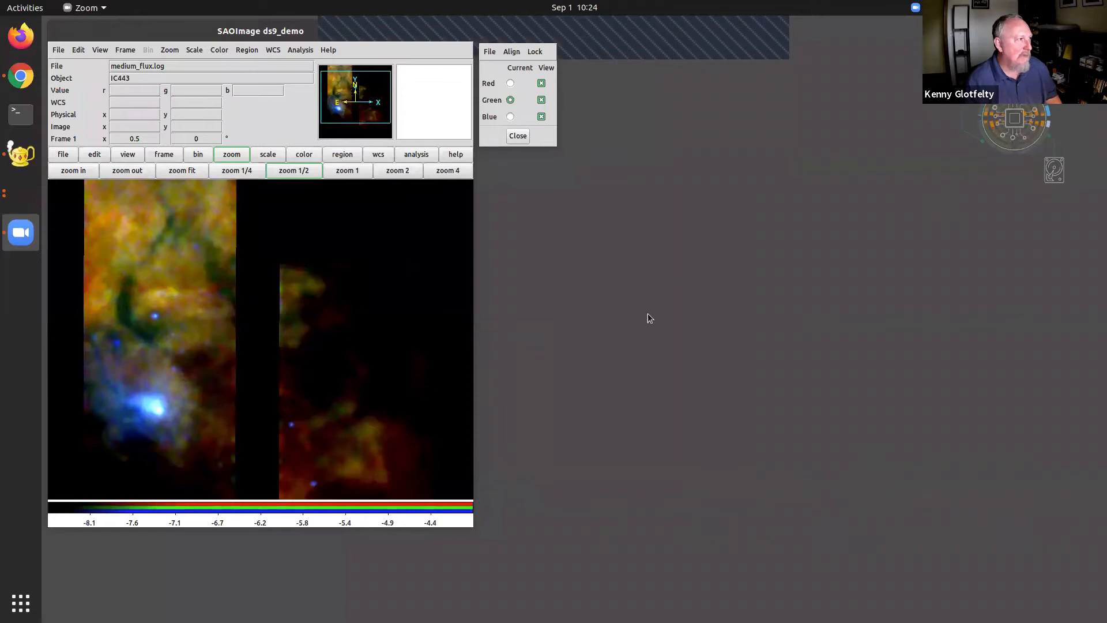
Step: Bring up the terminal beside the DS9 window and exit DS9
key("alt+Tab")
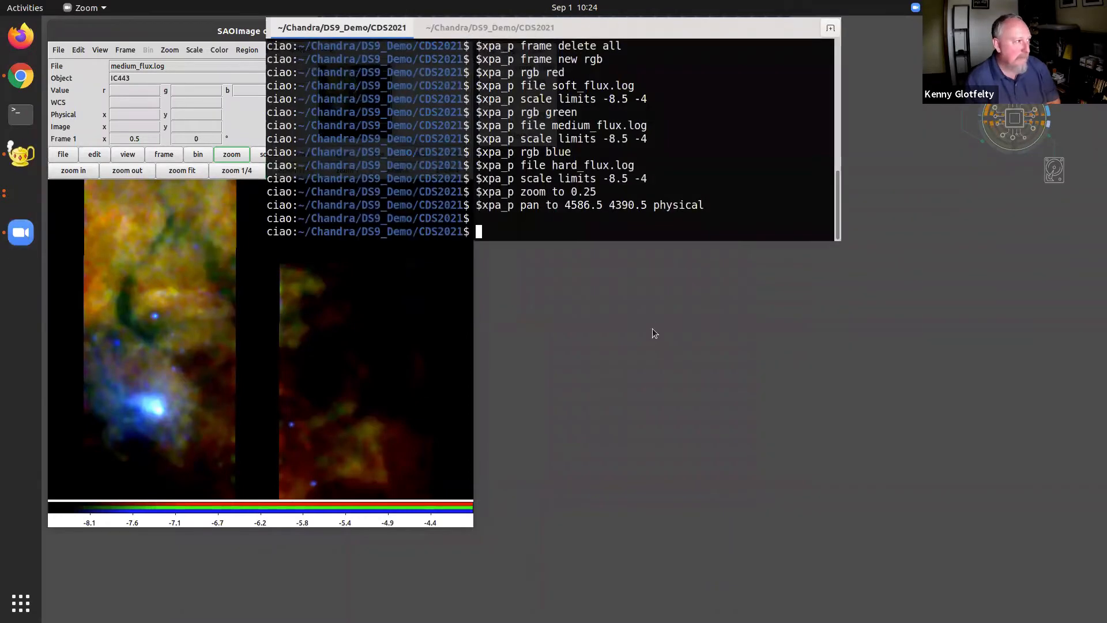
left_click_drag(165, 30, 167, 64)
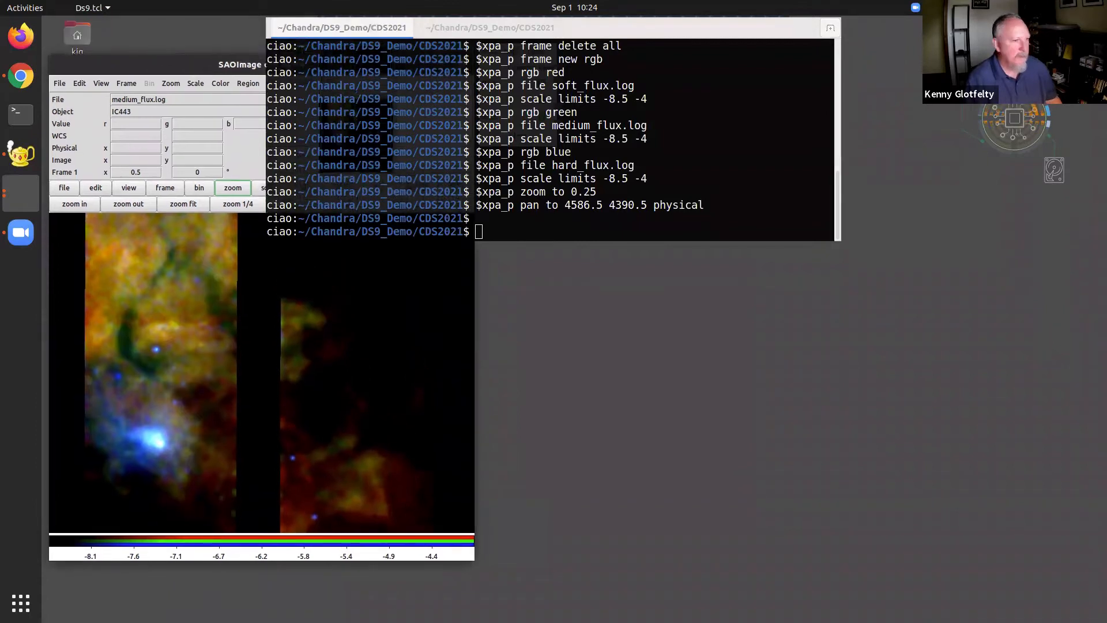
key("alt+Tab")
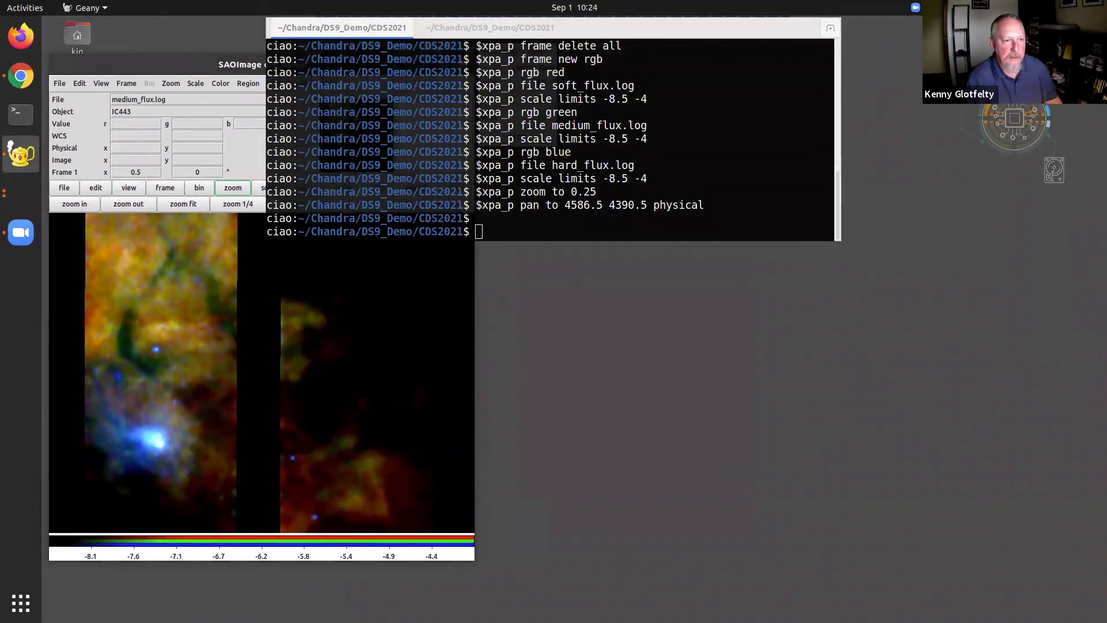
left_click(57, 84)
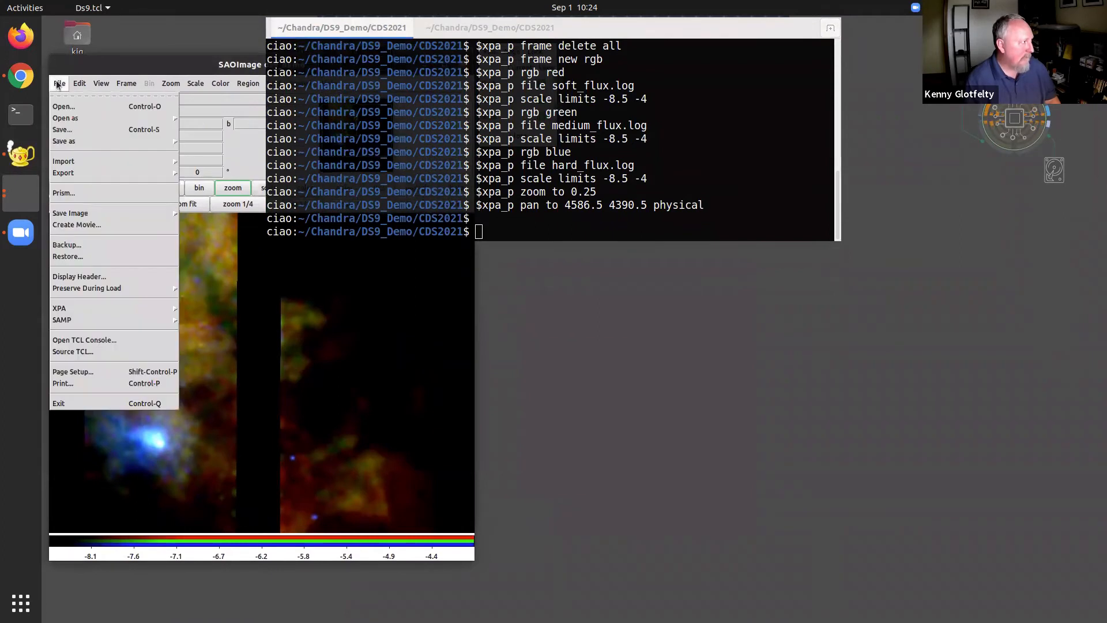
left_click(110, 402)
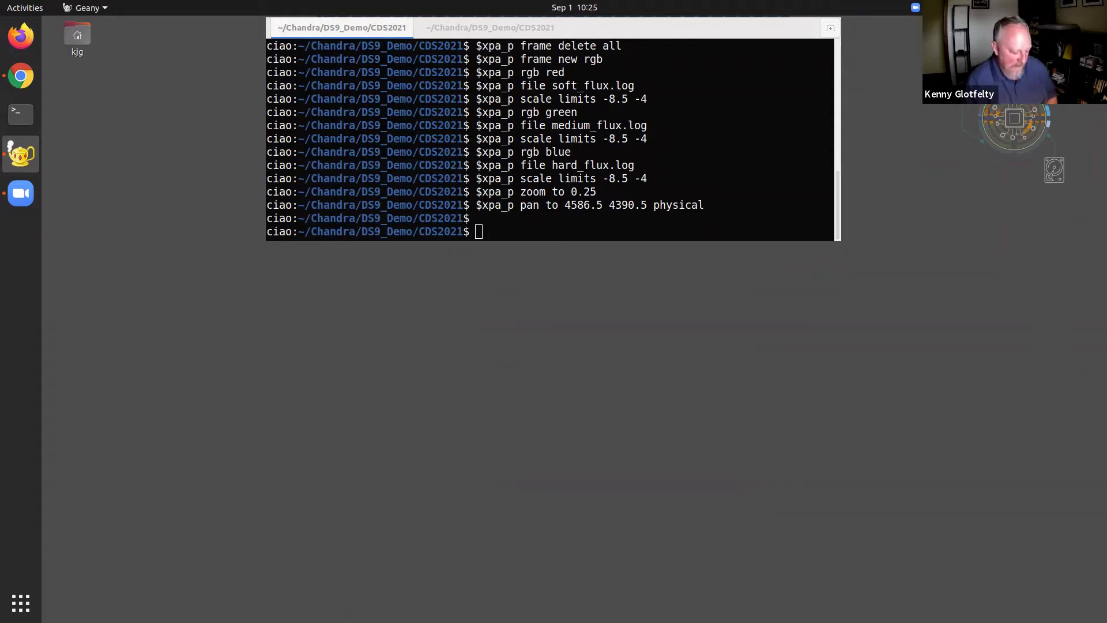
Step: Restore ~/.ds9/ds9.8.2.prf from its .bak copy in the terminal, relaunch with "ds9 -title $ds9 &", and place the new window in the upper-left area
left_click(509, 200)
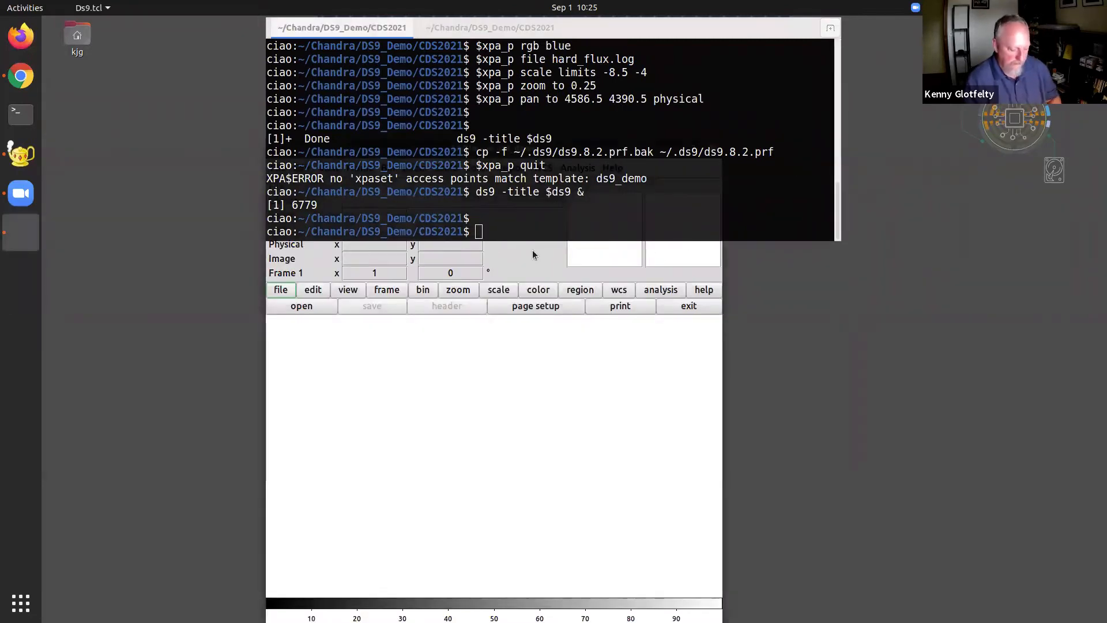
key("F12")
left_click_drag(549, 149, 338, 27)
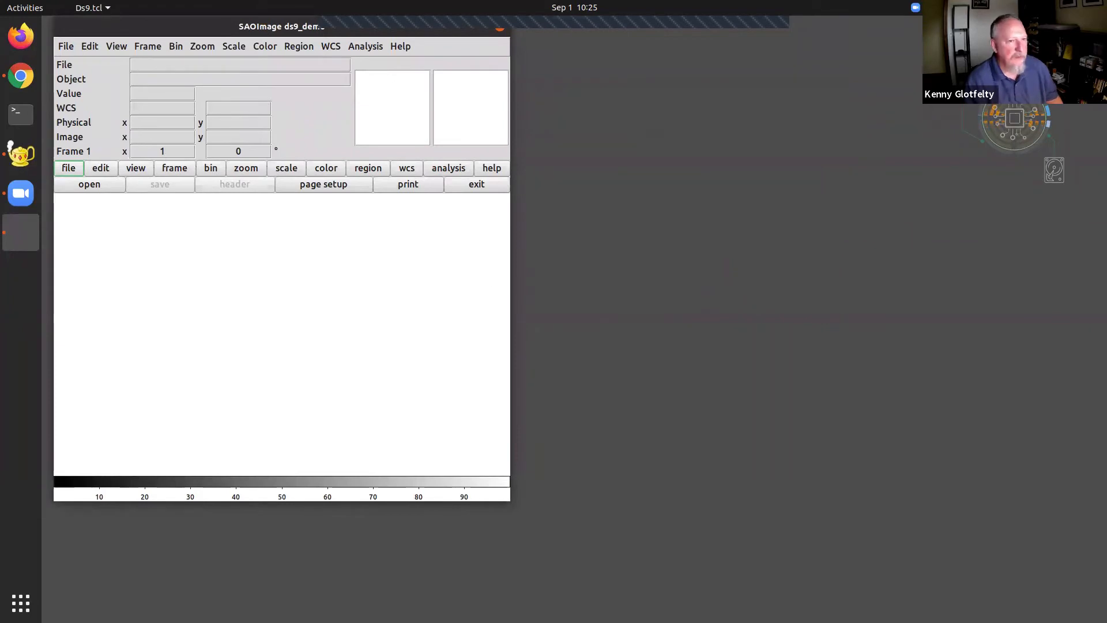
Step: From the terminal, load G310.6-1.6_merged_evt.fits from $ROOT/LUT, pan to physical 4096.5 4096.5, bin factor 4, log scale, limits 0–1500, inverted colormap
key("alt+Tab")
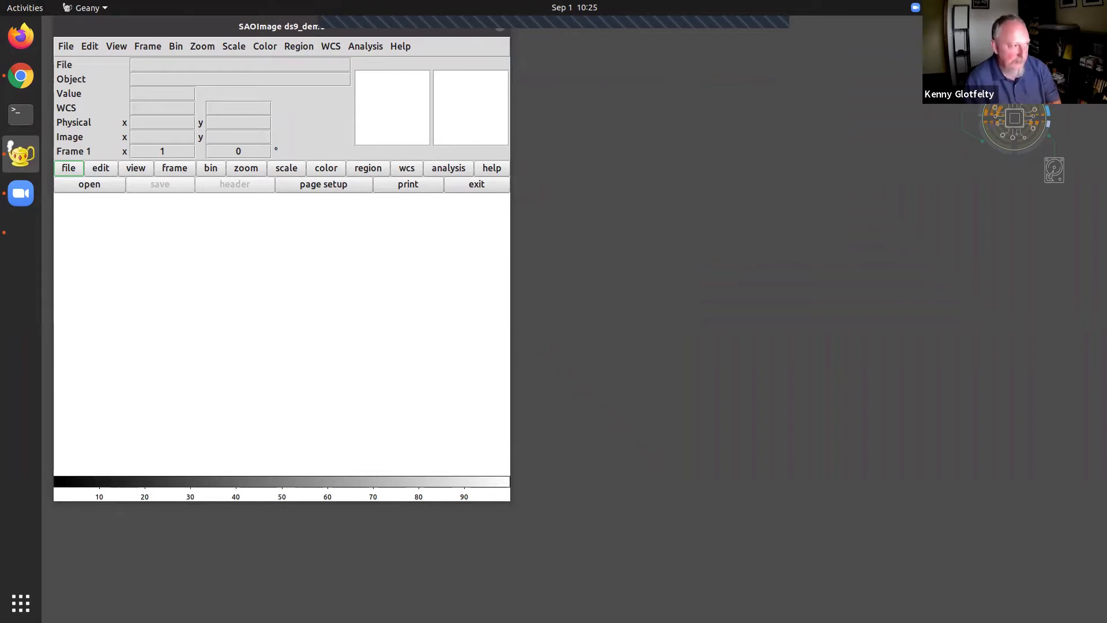
key("alt+Tab")
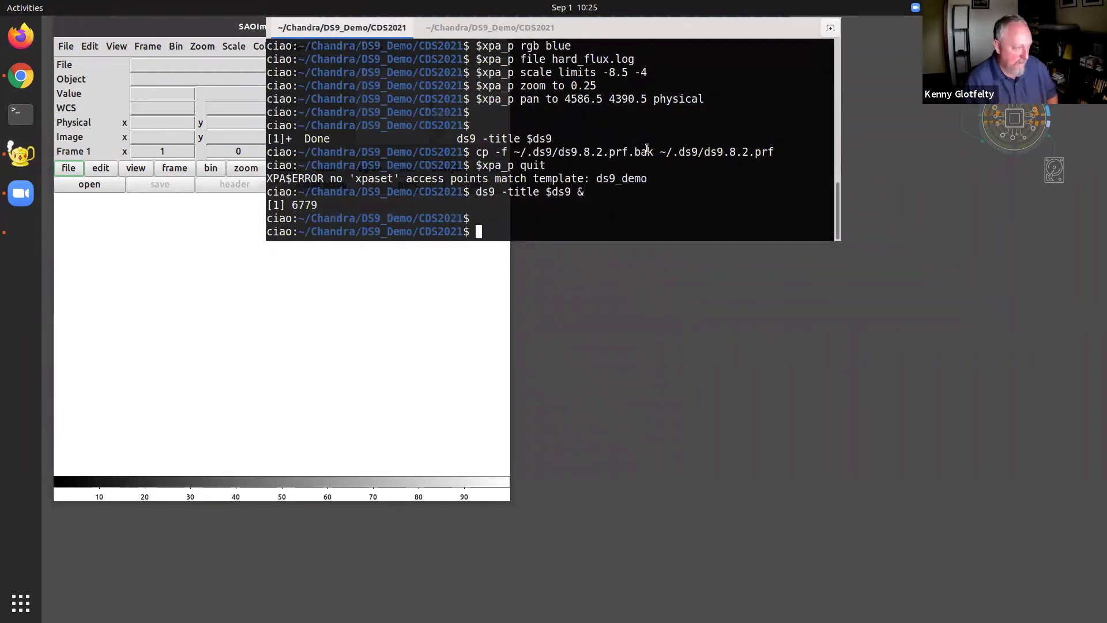
type("reset  $xpa_p cd $ROOT/LUT $xpa_p file G310.6-1.6_merged_evt.fits")
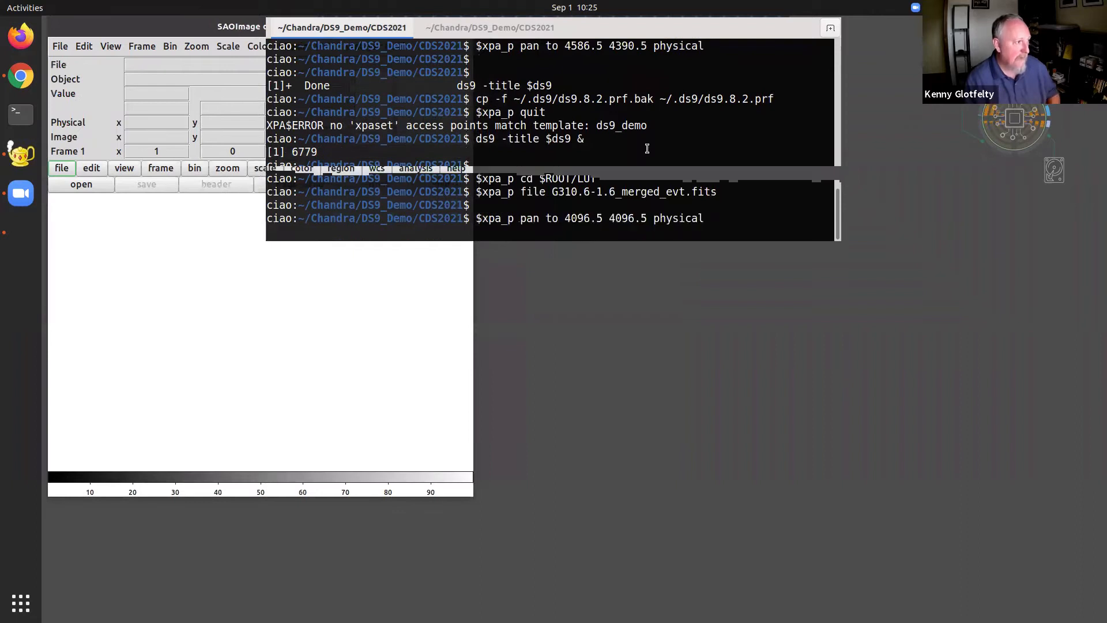
left_click(209, 28)
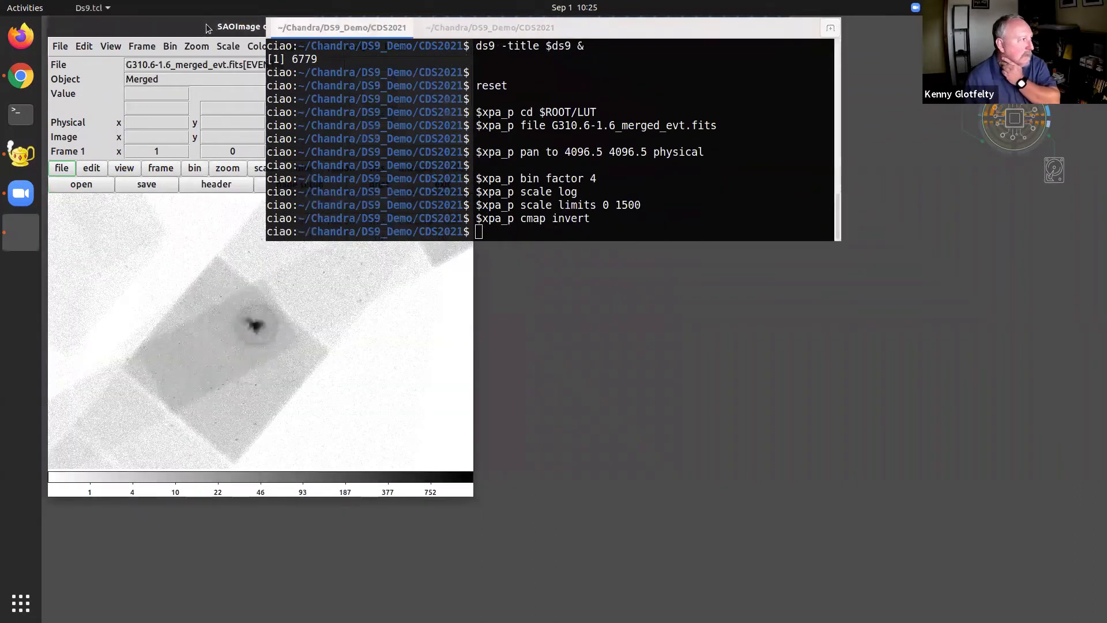
Step: Hide the terminal and adjust the image's colormap contrast and bias so the faint observation areas look darker
key("F12")
left_click_drag(331, 29, 383, 63)
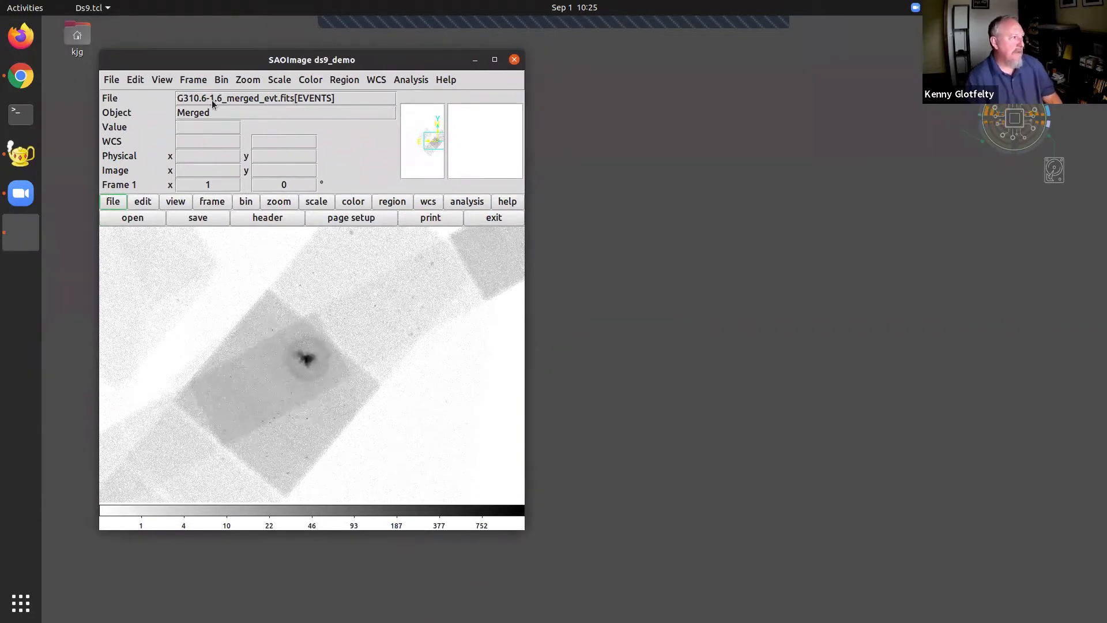
left_click_drag(386, 309, 183, 297)
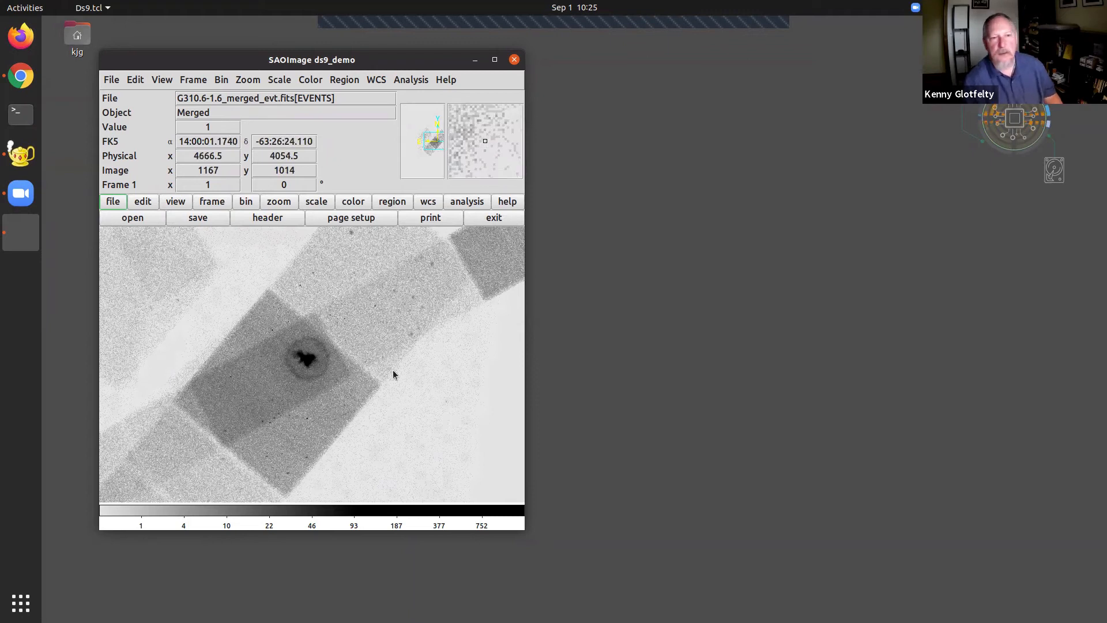
Step: Enlarge the DS9 window slightly in the upper-left area and place a detached Analysis menu right beside it
left_click_drag(334, 51, 299, 28)
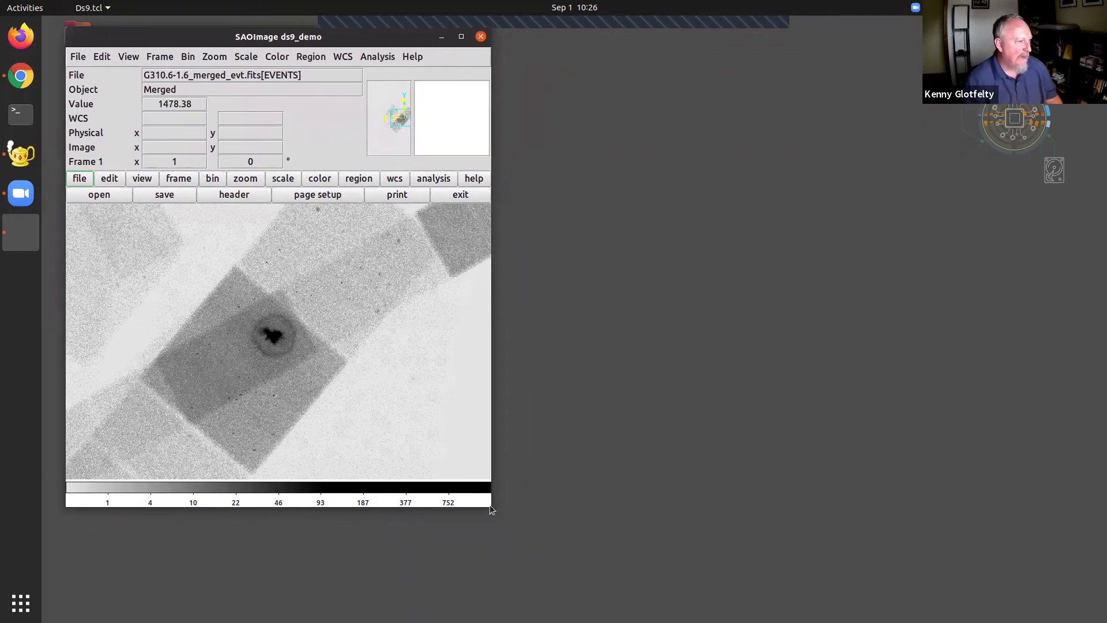
left_click_drag(489, 509, 554, 538)
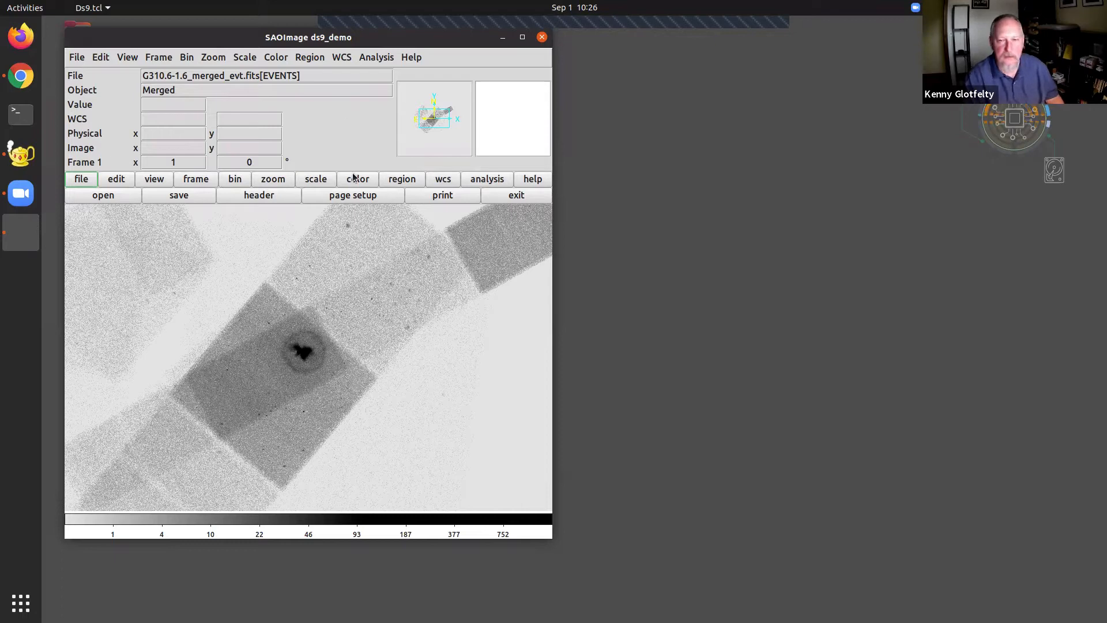
left_click(372, 57)
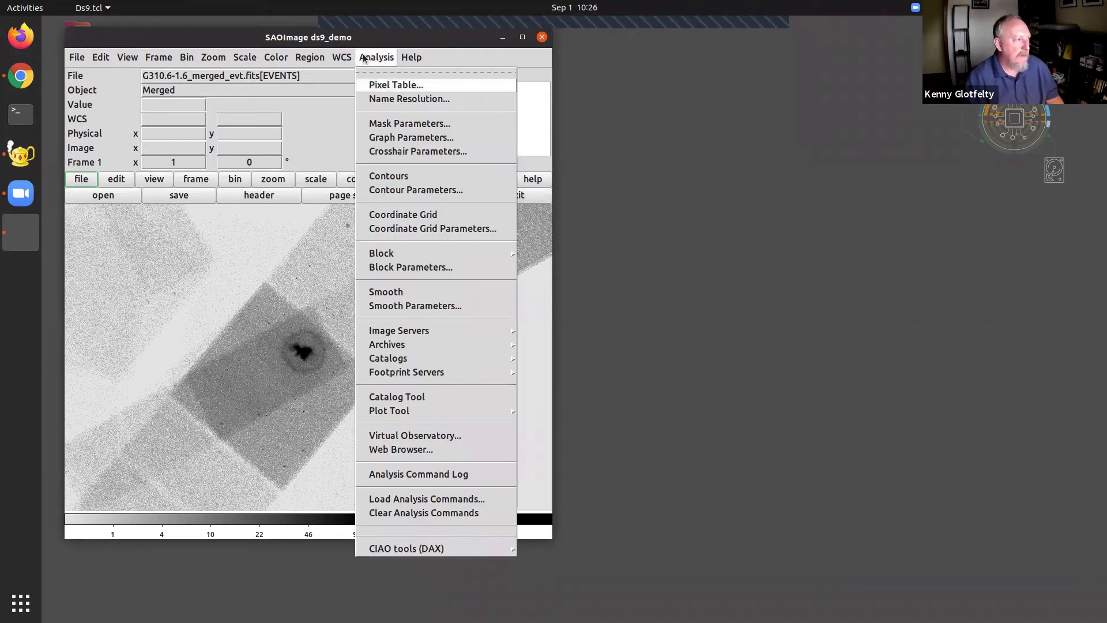
mouse_move(347, 58)
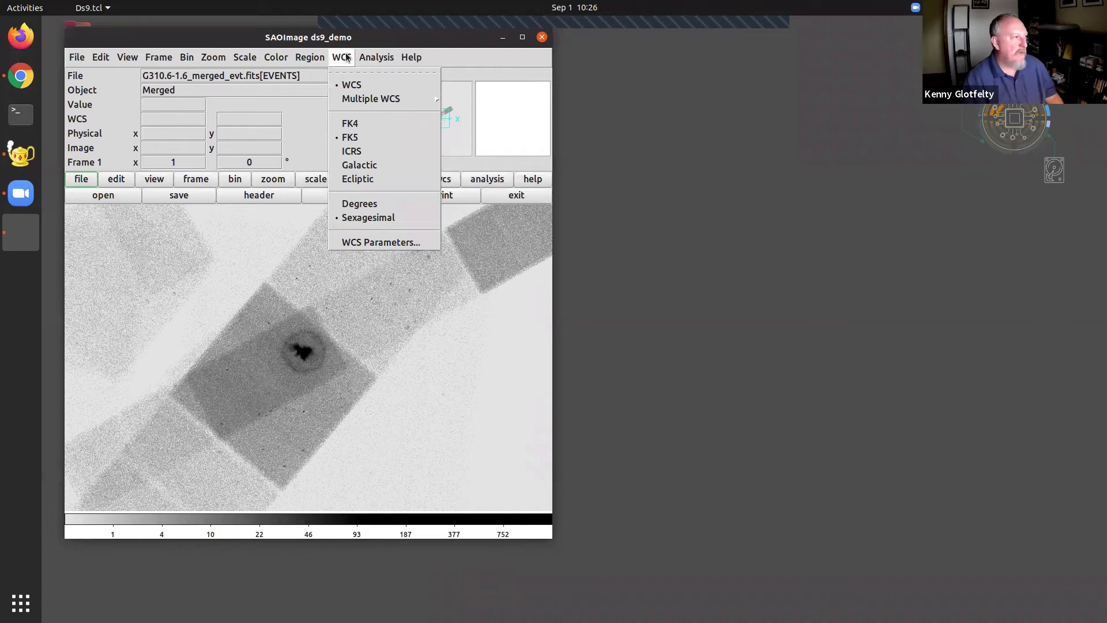
mouse_move(382, 59)
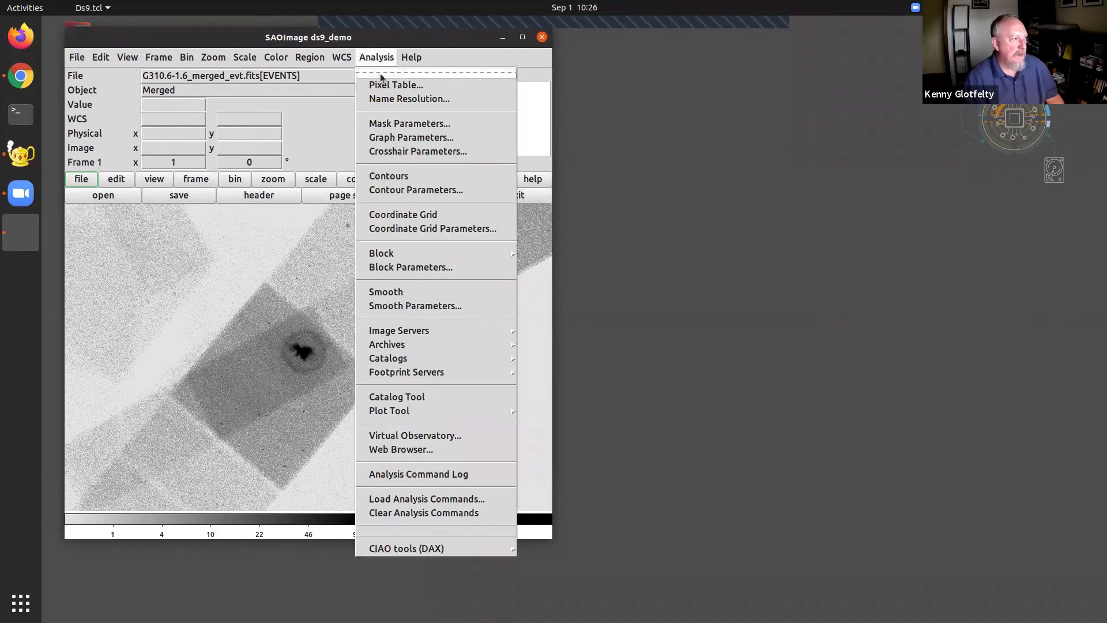
left_click(383, 76)
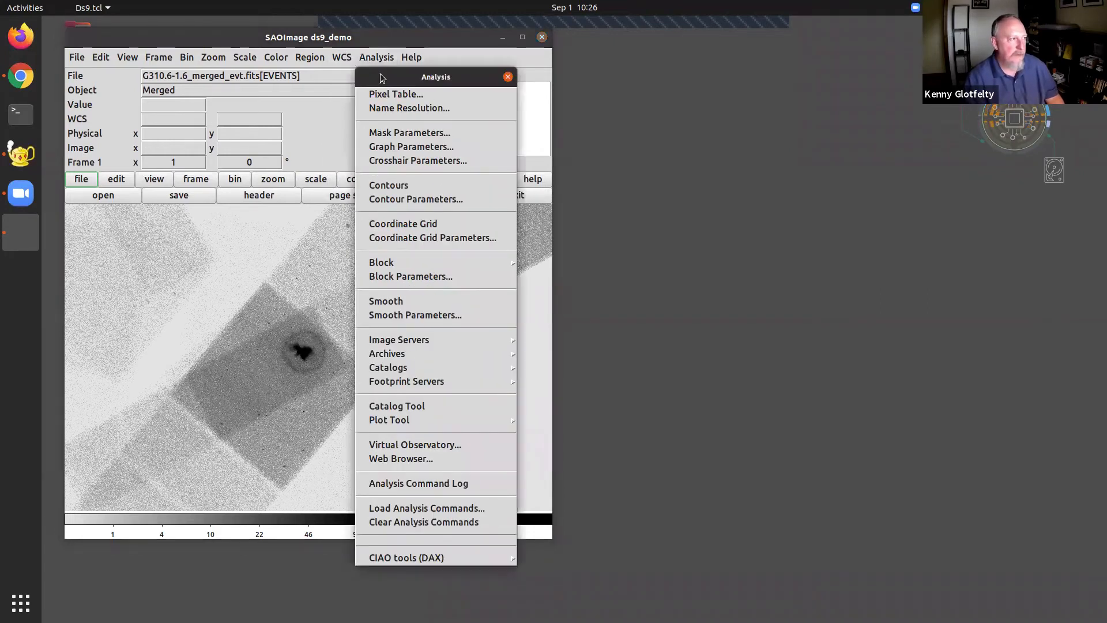
left_click_drag(389, 75, 595, 58)
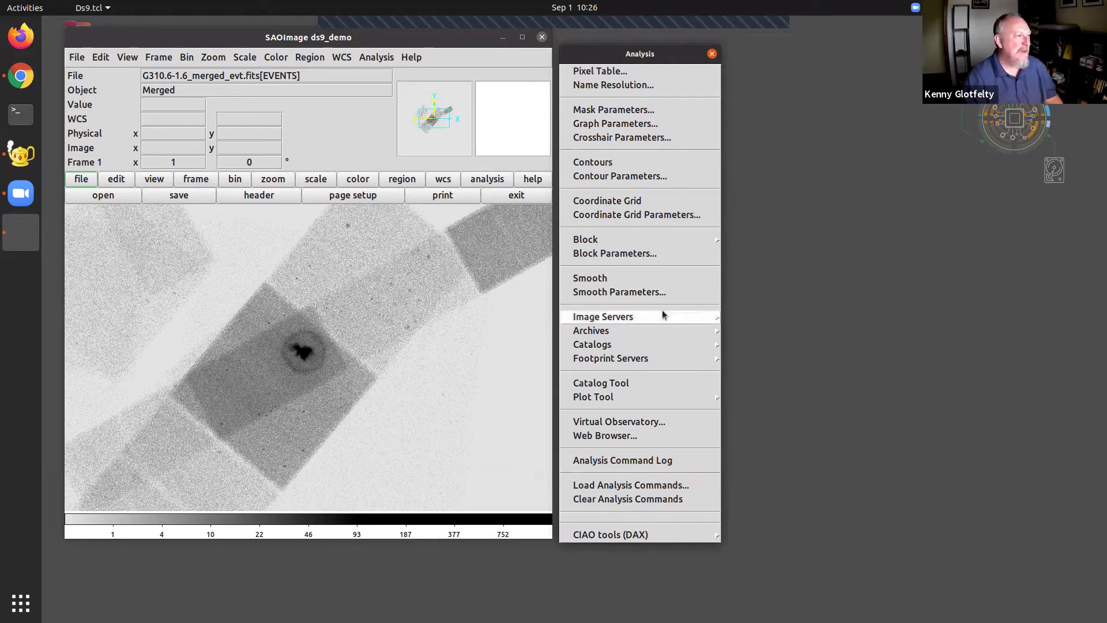
left_click_drag(615, 54, 616, 50)
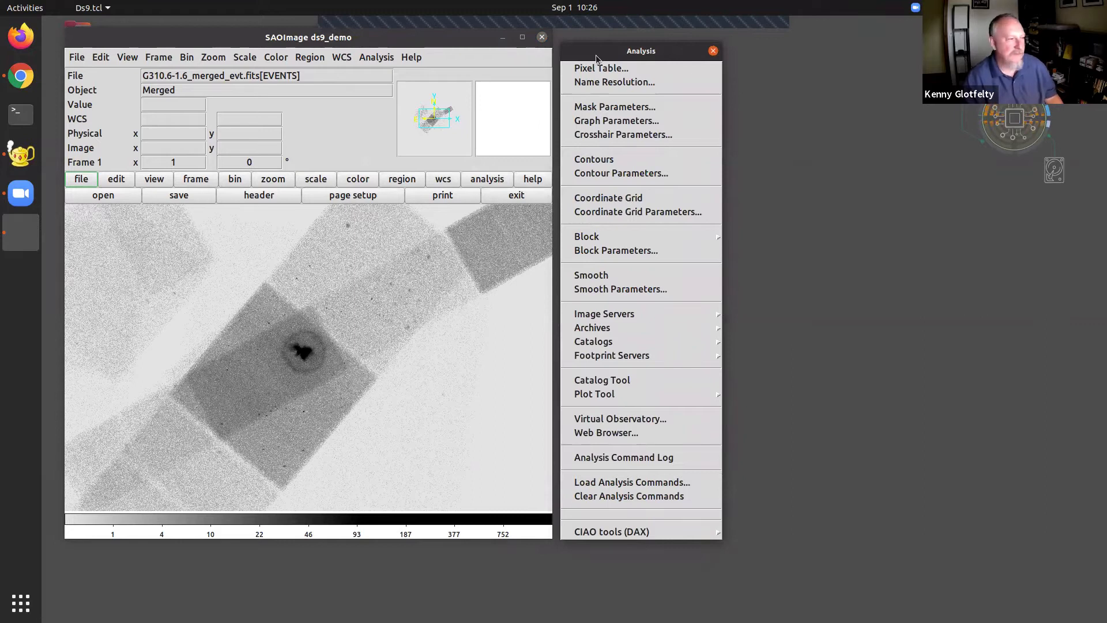
left_click_drag(621, 55, 620, 54)
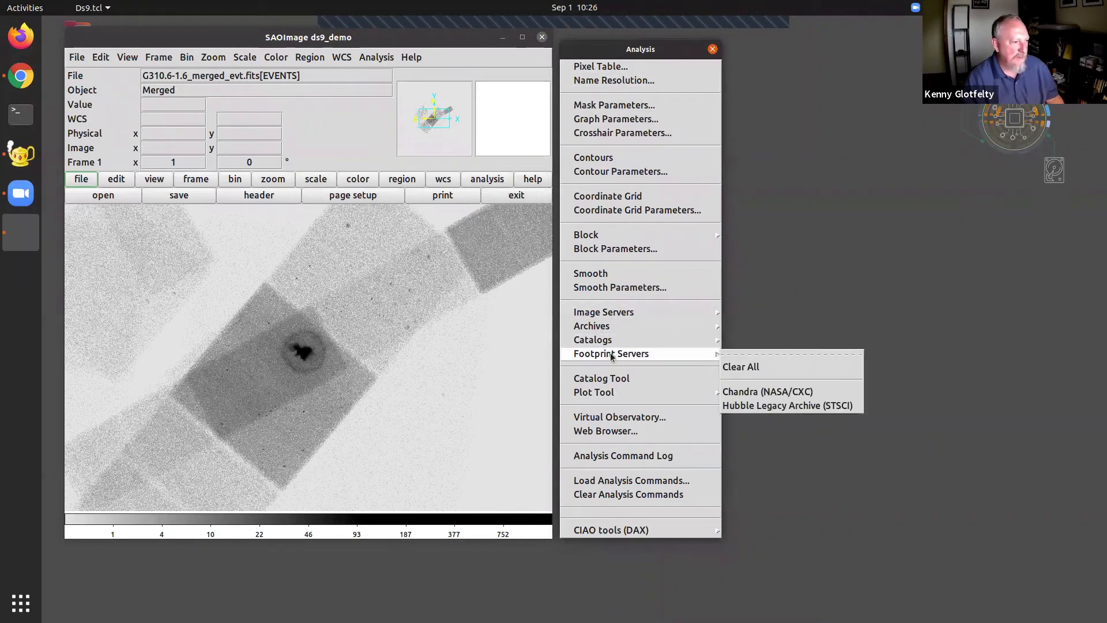
Step: Query the Chandra (NASA/CXC) footprint server for the image field and close the detached Analysis menu
mouse_move(707, 356)
left_click(761, 390)
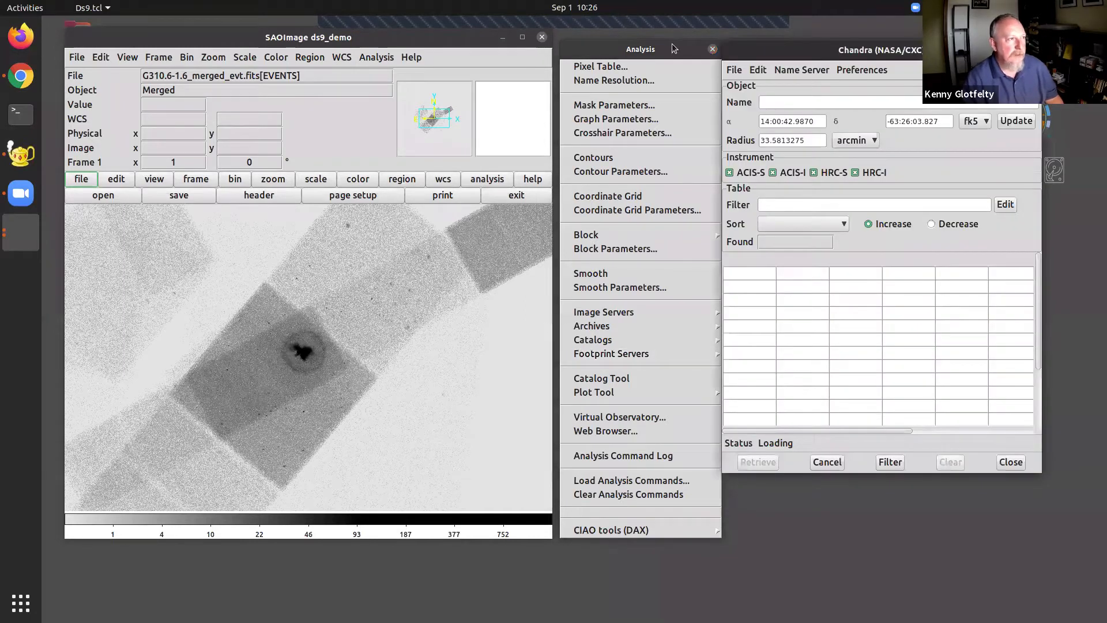
left_click(713, 50)
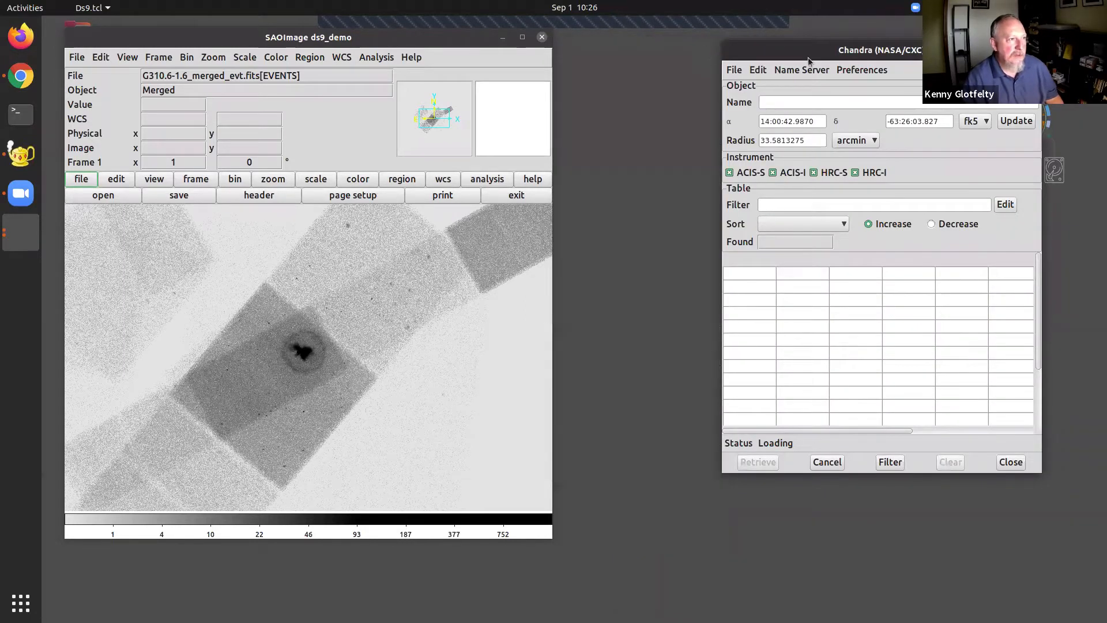
Step: Place the Chandra footprint window beside the DS9 window and readjust the image's colormap to lighten the background
left_click_drag(873, 60, 647, 64)
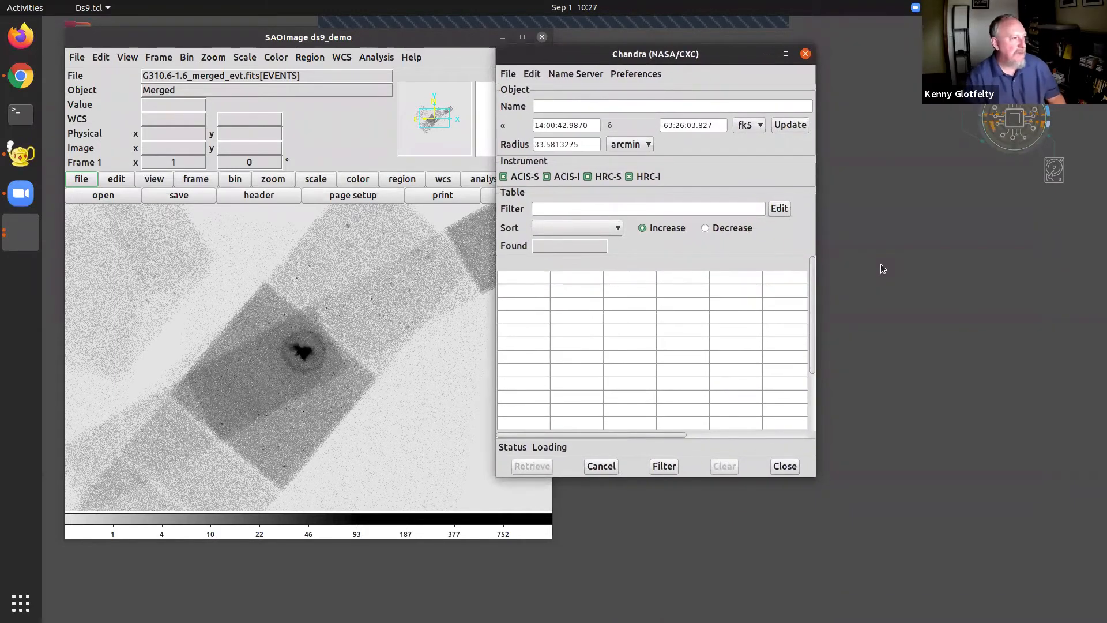
mouse_move(539, 33)
left_click_drag(750, 61, 821, 83)
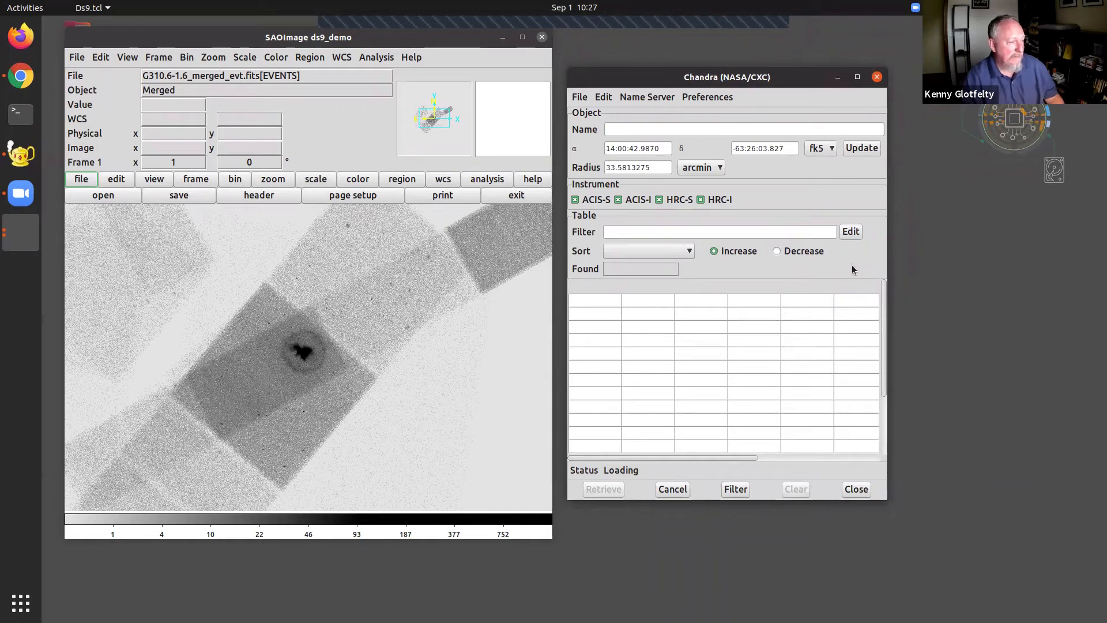
left_click_drag(342, 265, 170, 304)
left_click(773, 126)
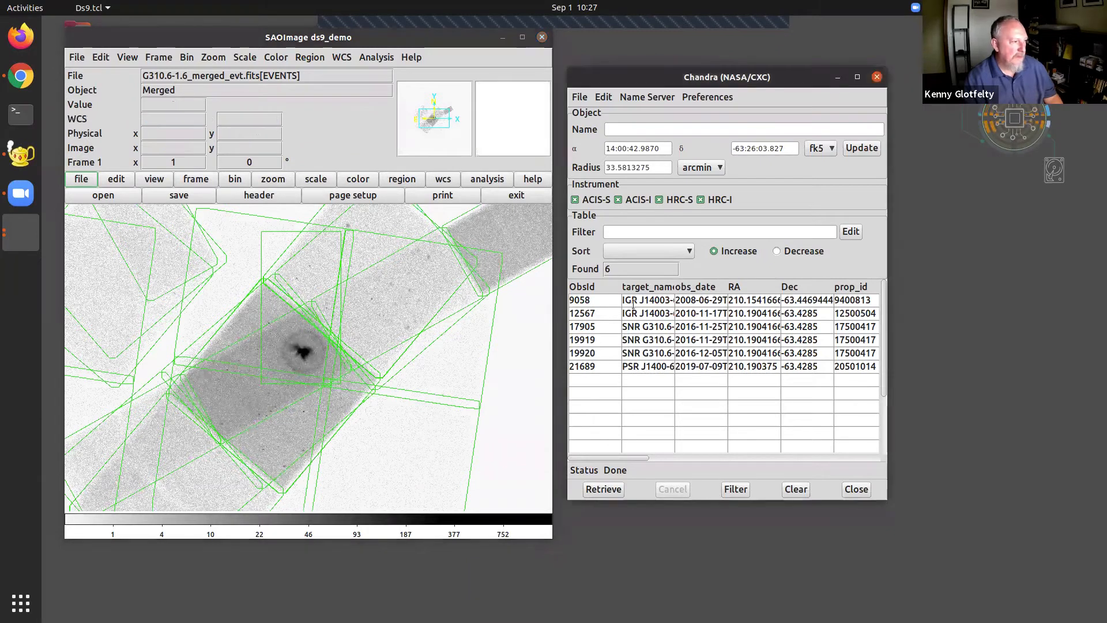
Step: Highlight each Chandra footprint in turn from the results table, from ObsId 9058 down to ObsId 21689
left_click(602, 300)
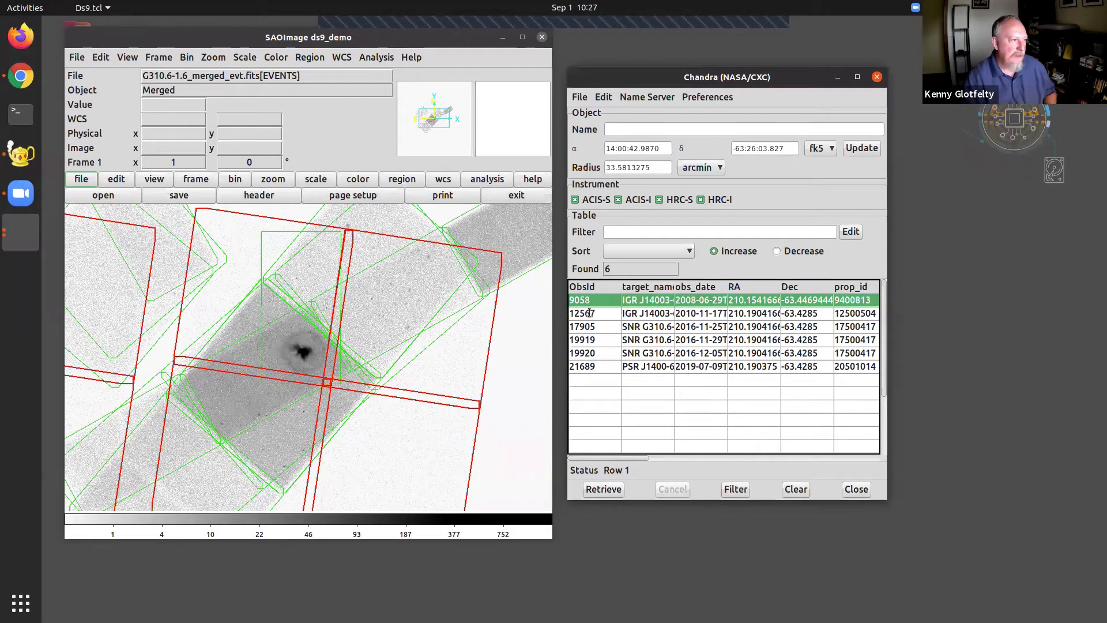
left_click(598, 315)
left_click(601, 327)
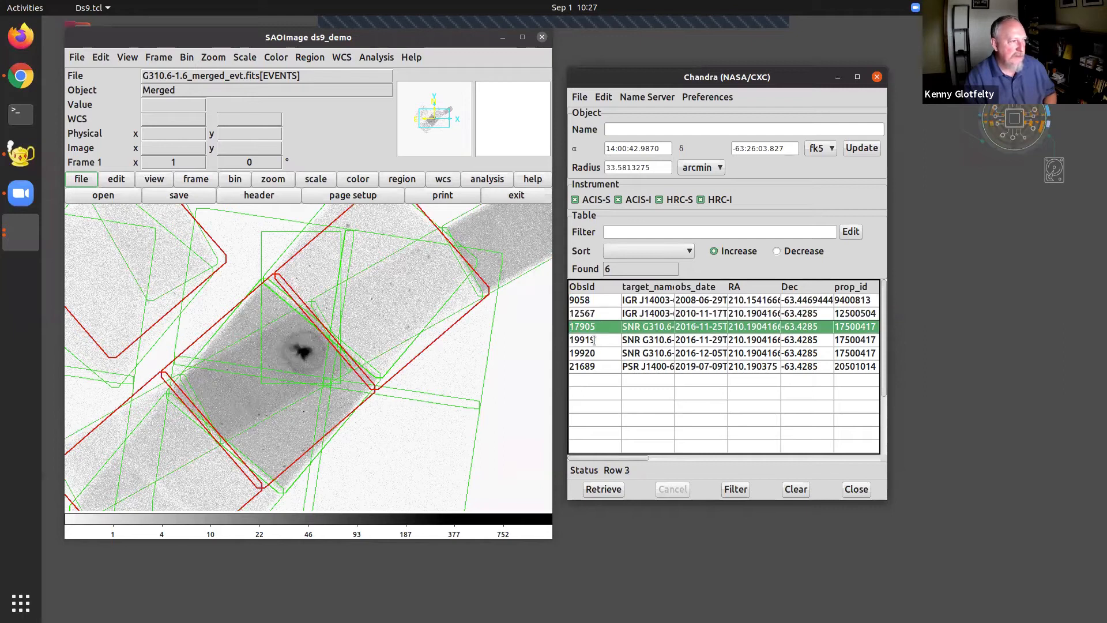
left_click(597, 341)
left_click(603, 355)
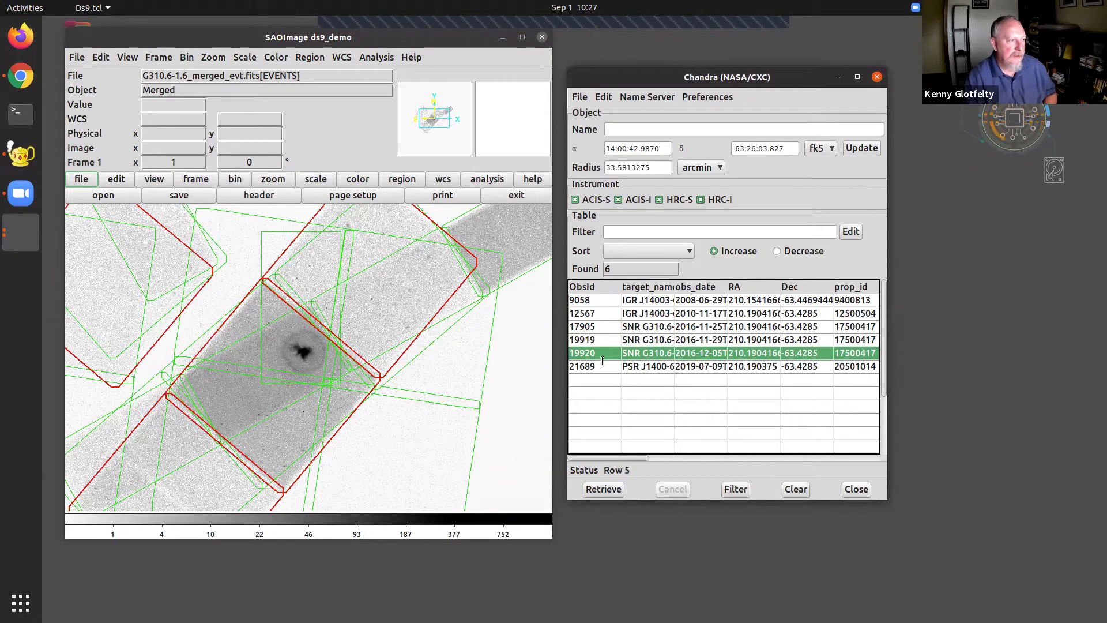
left_click(600, 366)
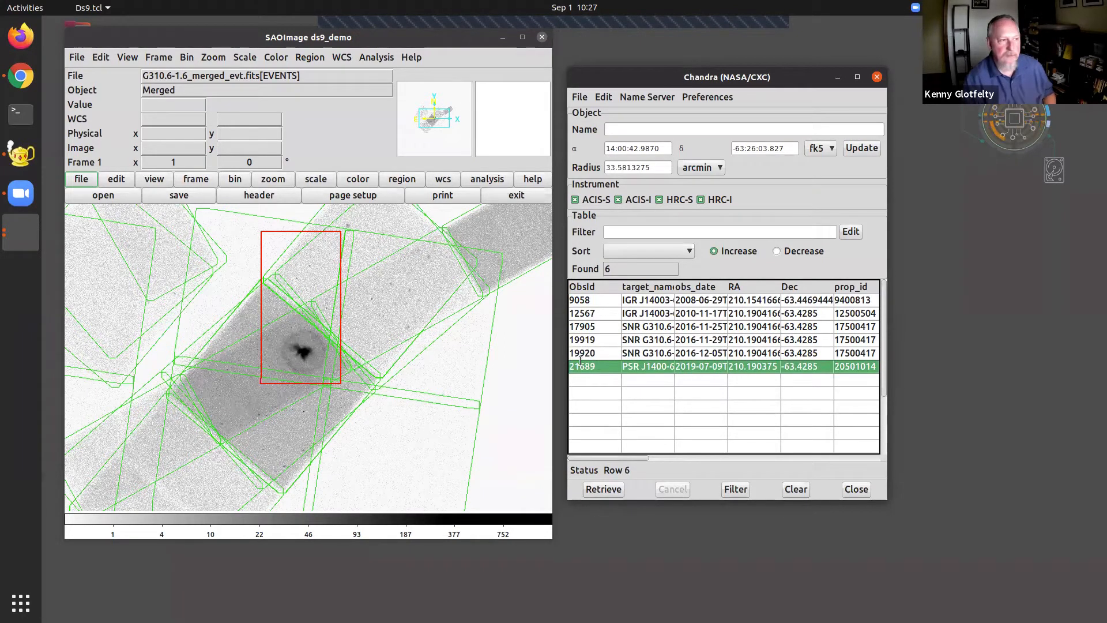
Step: Examine the further columns of the Chandra results table, such as instrument, exposure and grating, and return to the first columns
mouse_move(645, 455)
left_mouse_down()
mouse_move(669, 454)
mouse_move(641, 456)
left_mouse_up()
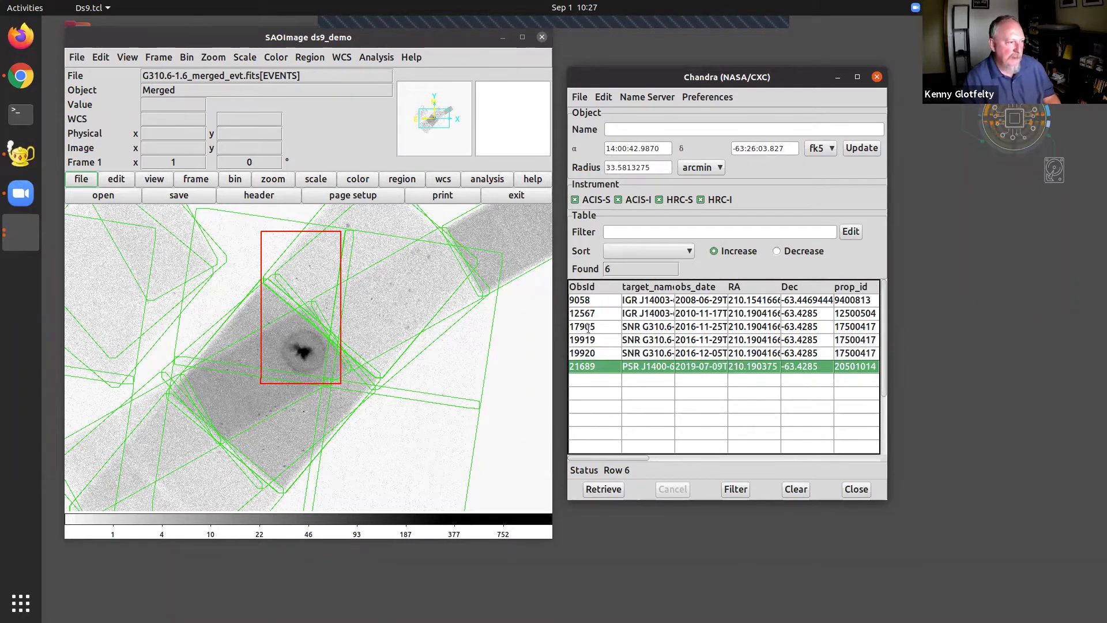
left_click_drag(626, 453, 637, 446)
scroll(660, 393, "up", 4)
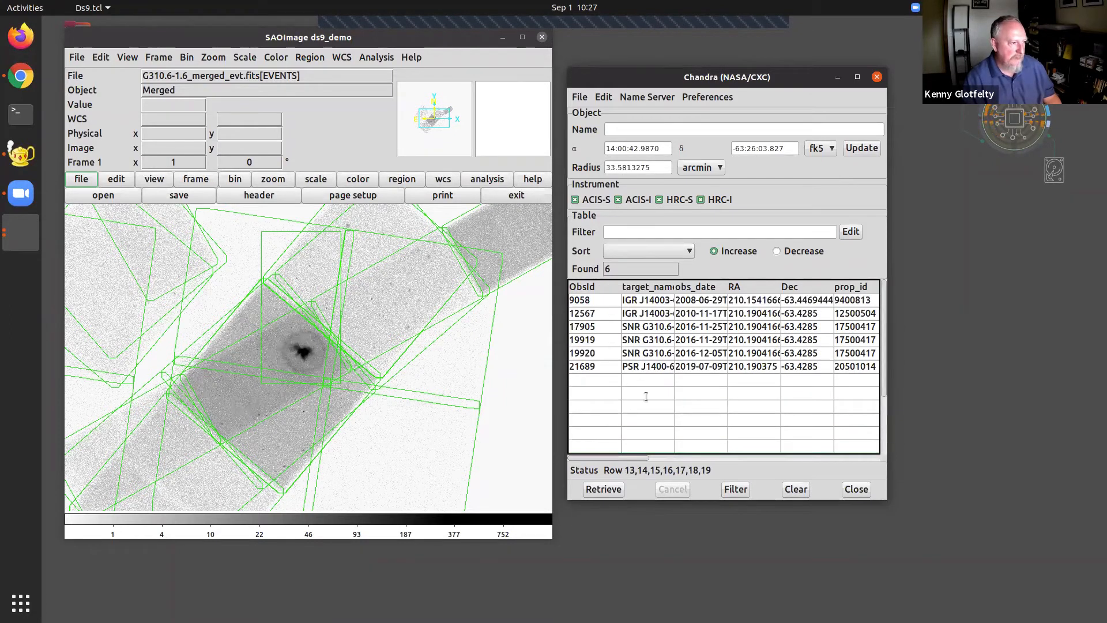
left_click_drag(641, 458, 697, 466)
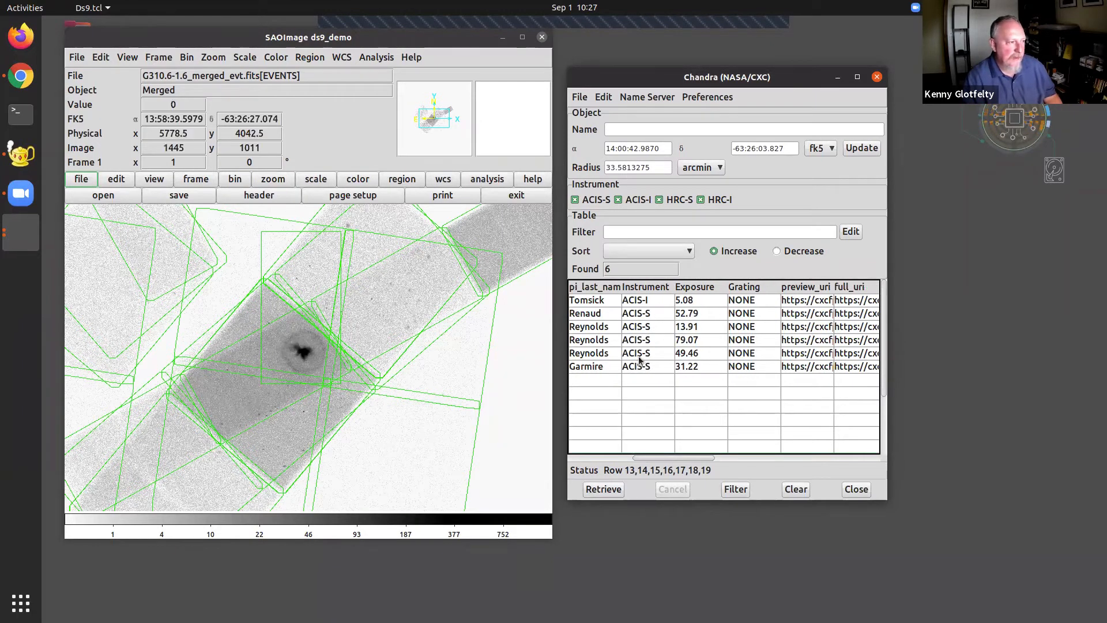
left_click_drag(713, 460, 584, 464)
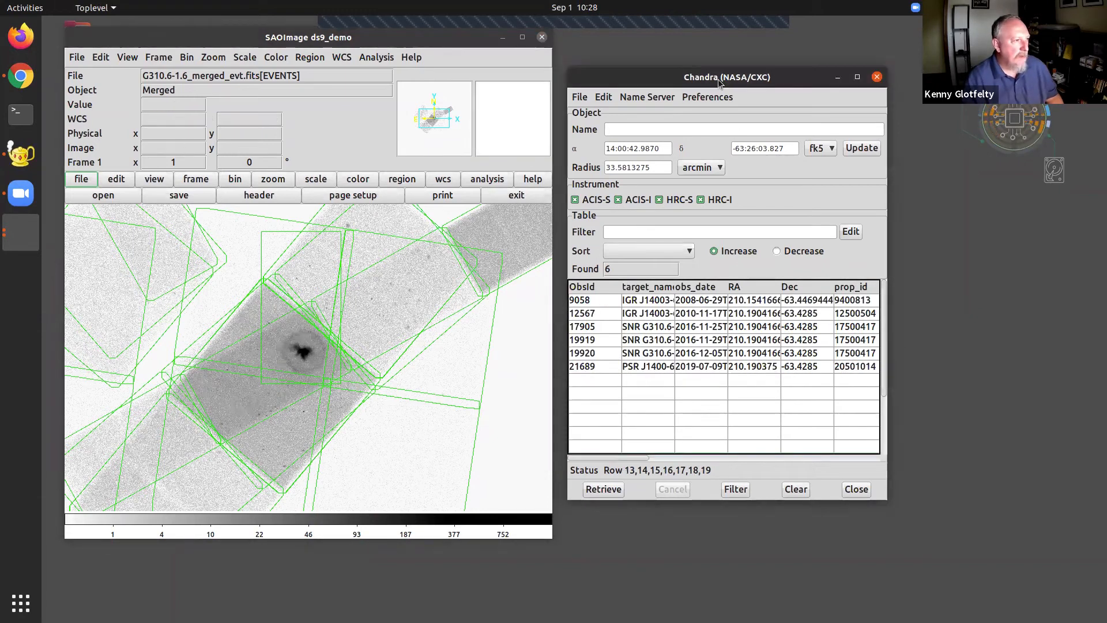
Step: Highlight the footprint of ObsId 17905 and switch the image's edit mode to Footprint
left_click(593, 327)
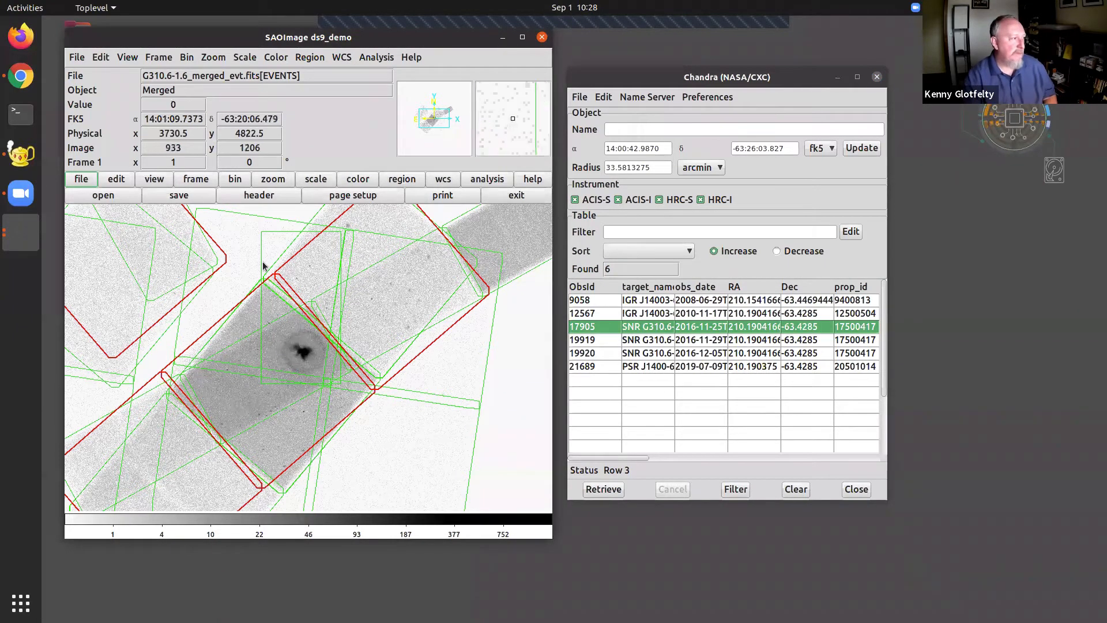
left_click(114, 180)
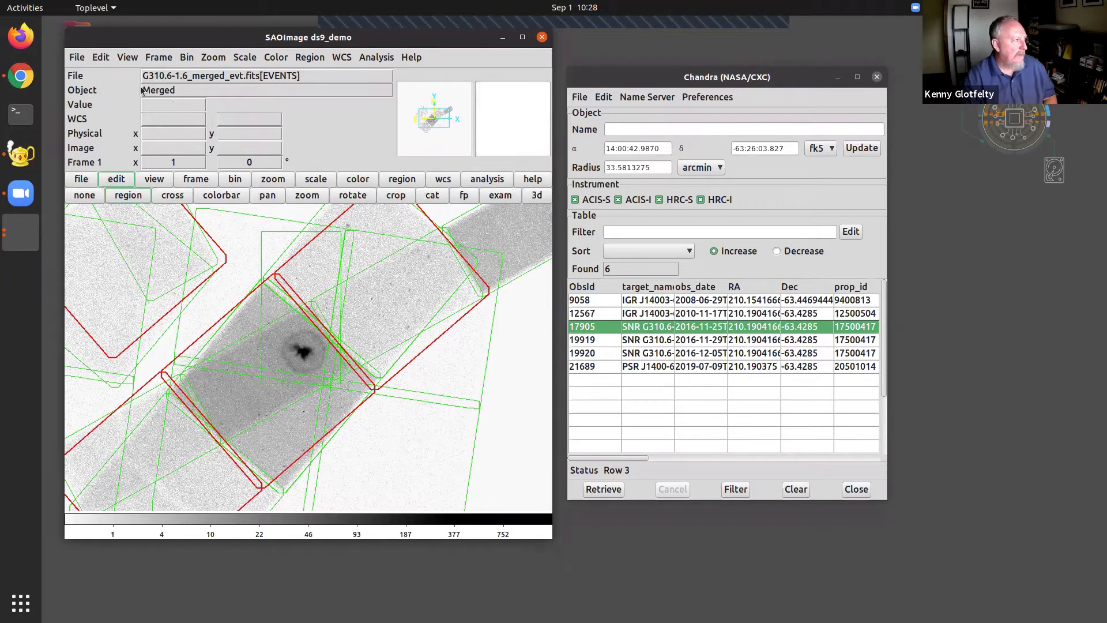
left_click(102, 58)
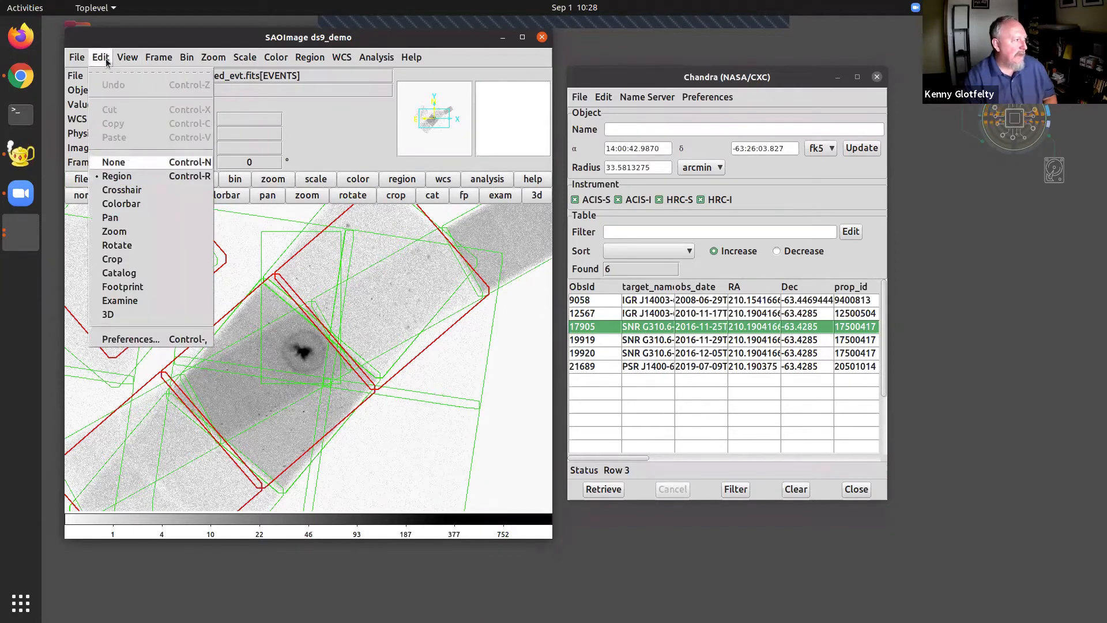
left_click(109, 288)
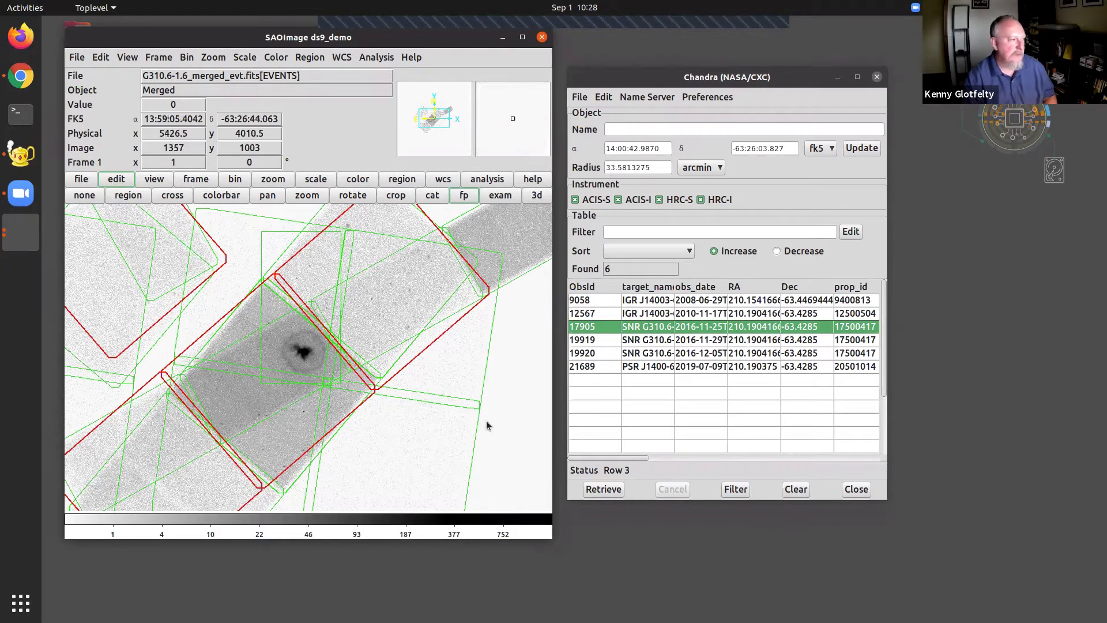
Step: Pick several footprints directly on the image to highlight their table rows, including ObsIds 9058, 19919 and 19920
left_click(478, 379)
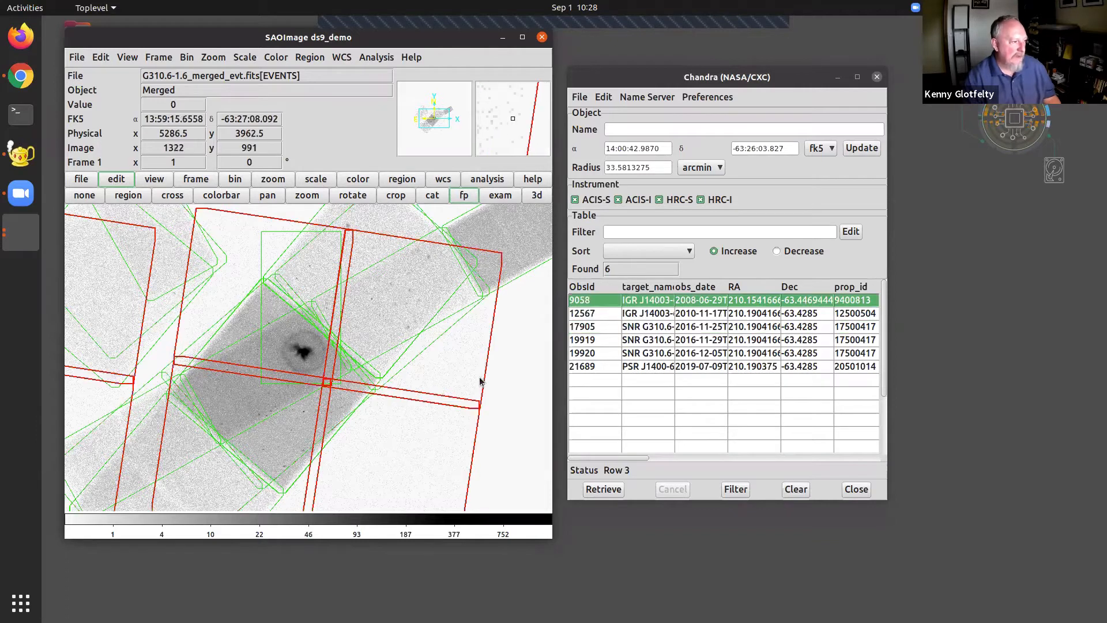
left_click(525, 258)
left_click(383, 216)
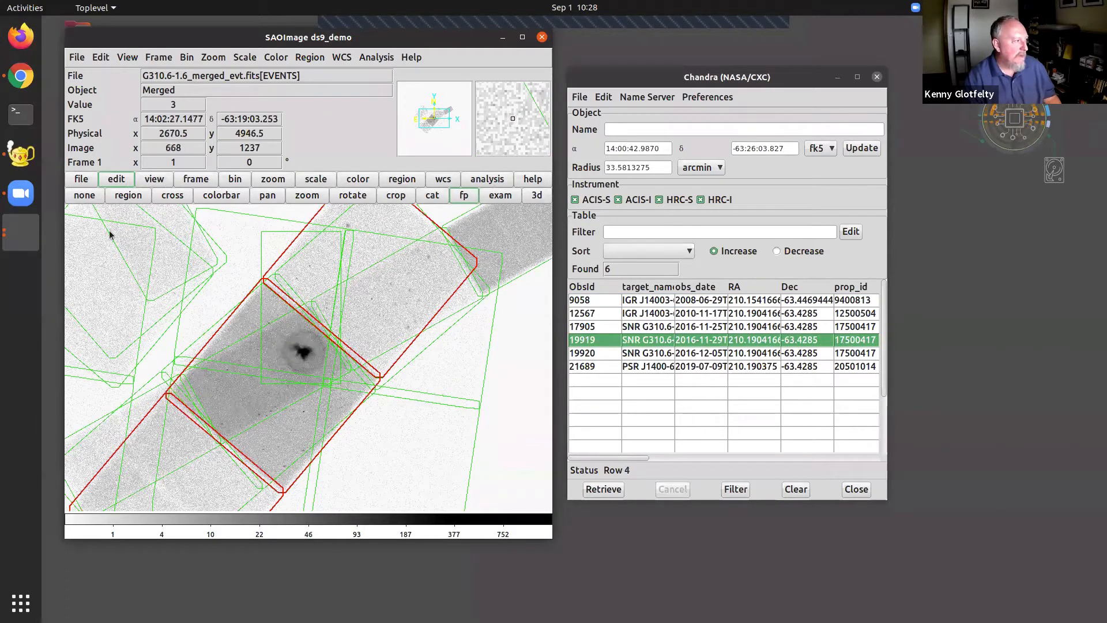
left_click(159, 216)
left_click(116, 245)
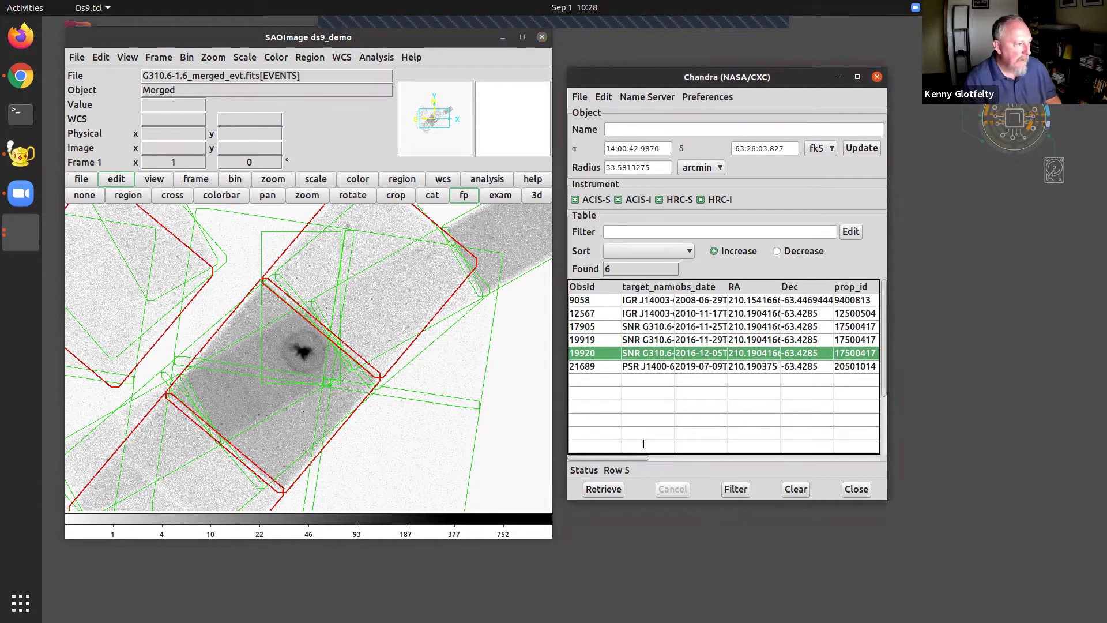
Step: Clear the Chandra footprints and query the Hubble Legacy Archive (STSCI) footprint server for the same field
left_click(799, 489)
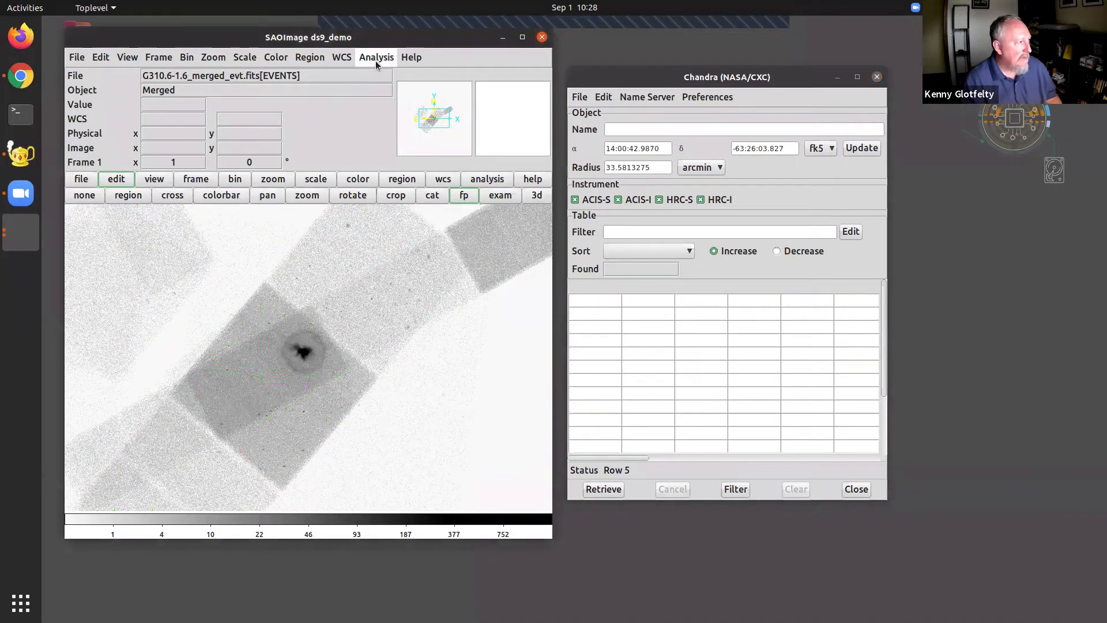
left_click(376, 57)
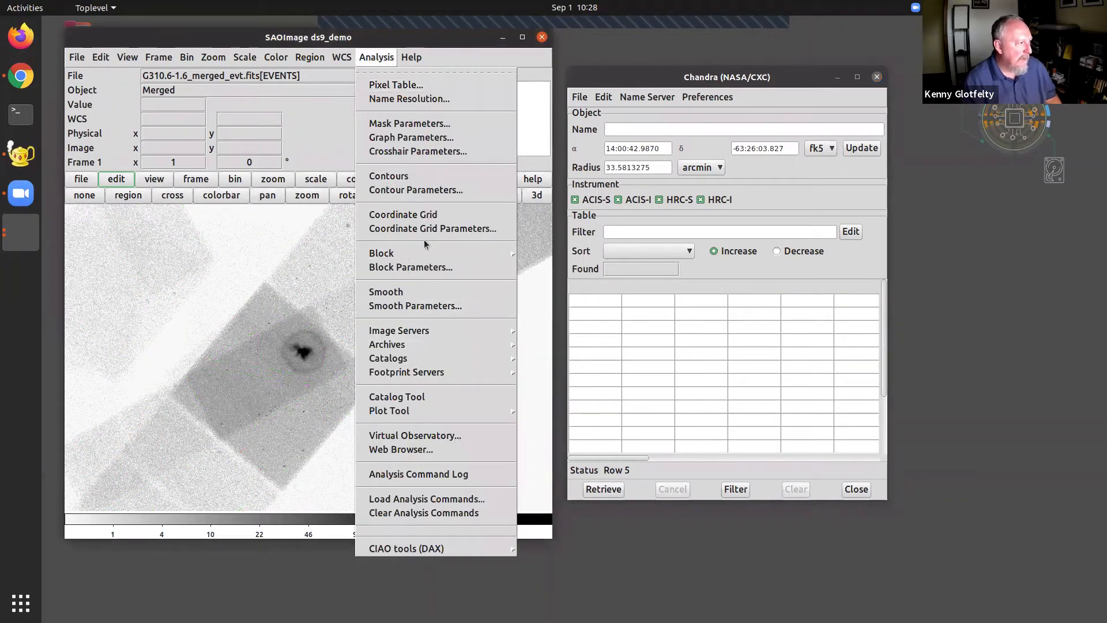
mouse_move(428, 363)
mouse_move(462, 372)
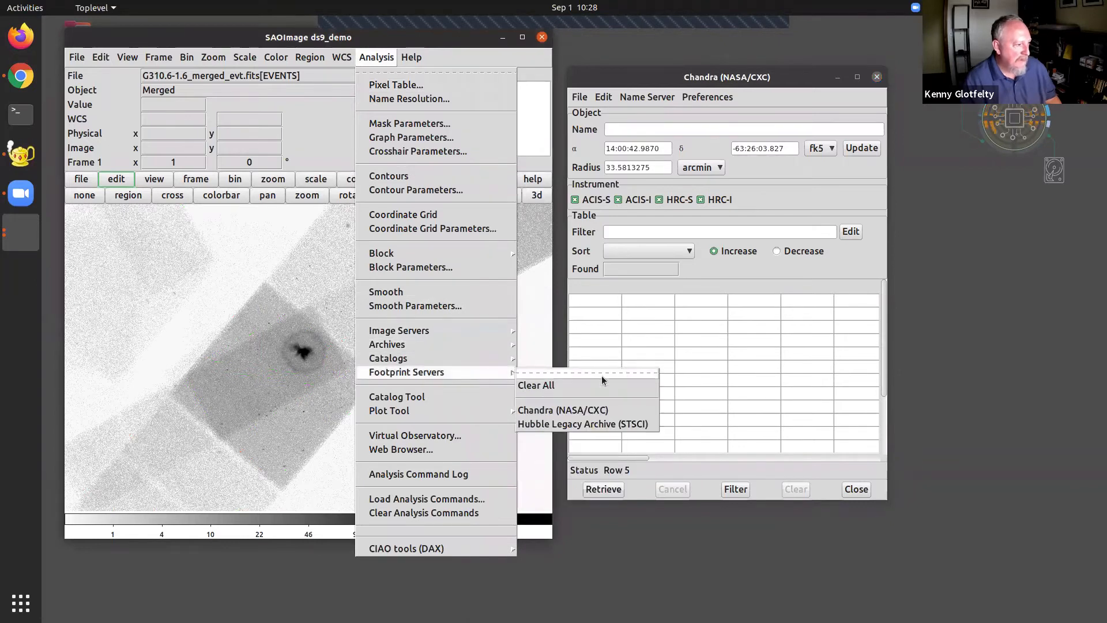
left_click(590, 423)
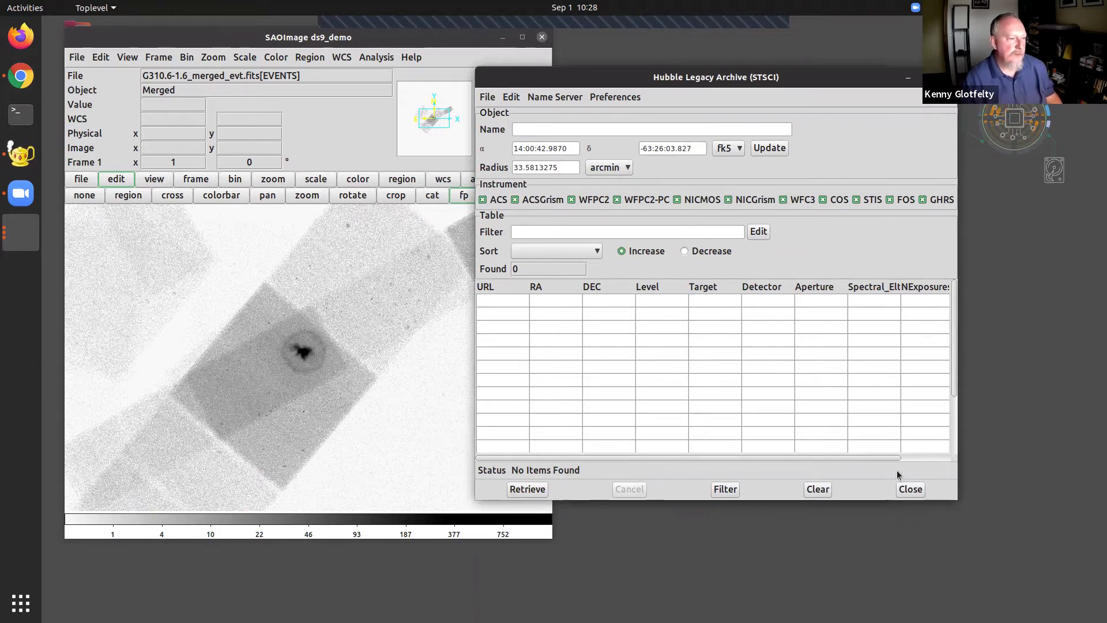
Step: Close the Hubble Legacy Archive and Chandra footprint windows and adjust the merged image's colormap contrast so the faint background fades
left_click(909, 489)
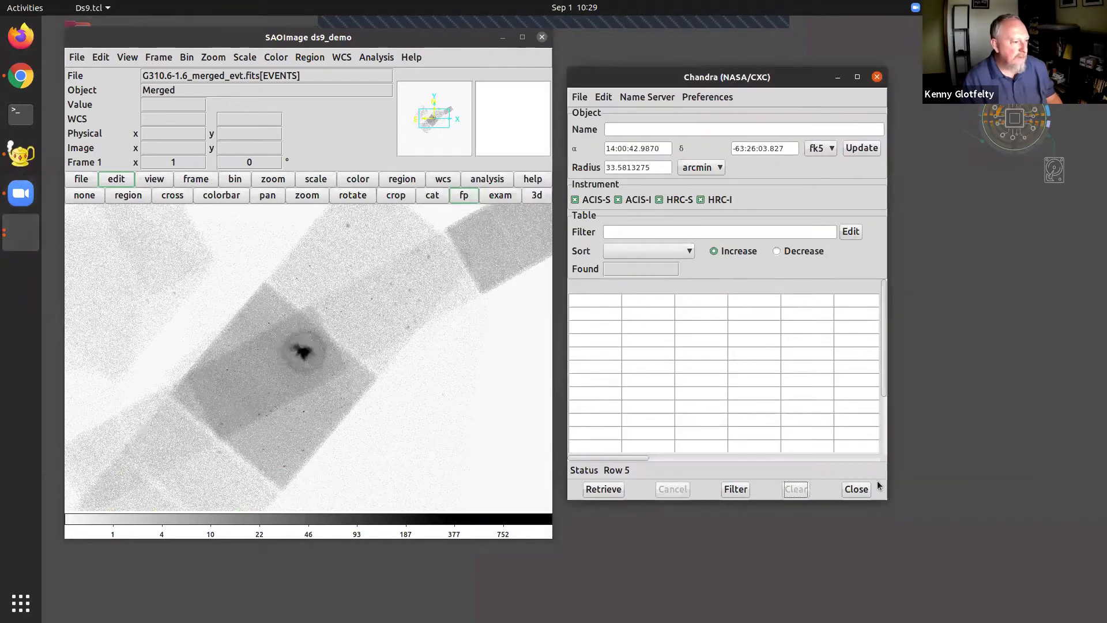
left_click(222, 345)
left_click_drag(297, 334, 307, 267)
left_click(857, 489)
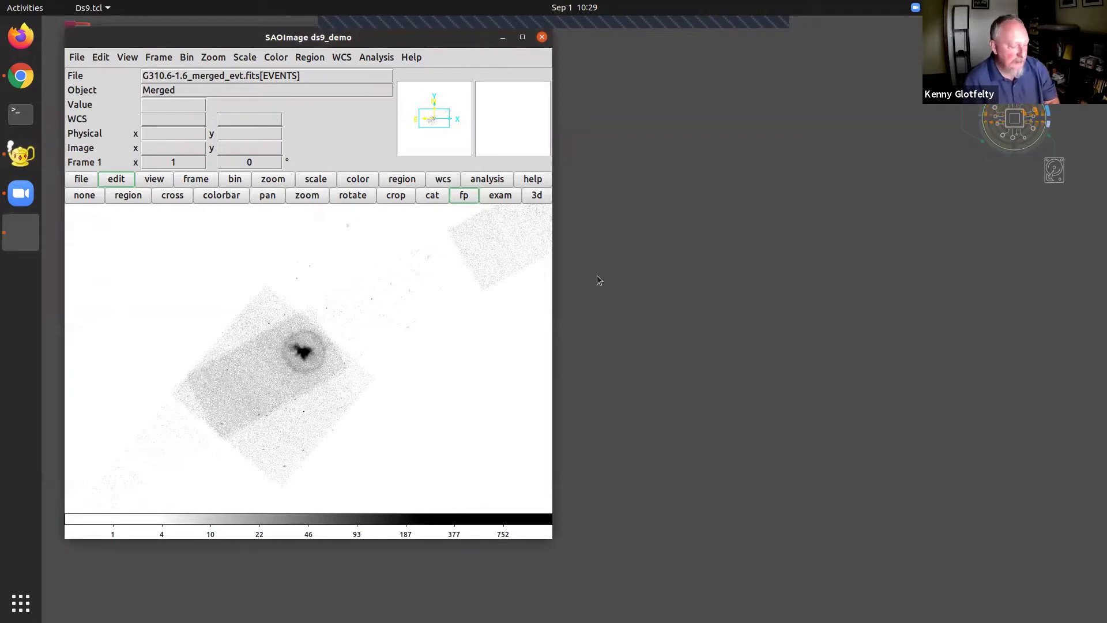
Step: Paste the Geany commands into the terminal to load SDSSJ1030+0524_merged_evt.fits with log scale, bin factor 8 and limits 0 200, and adjust the colormap contrast
key("alt+Tab")
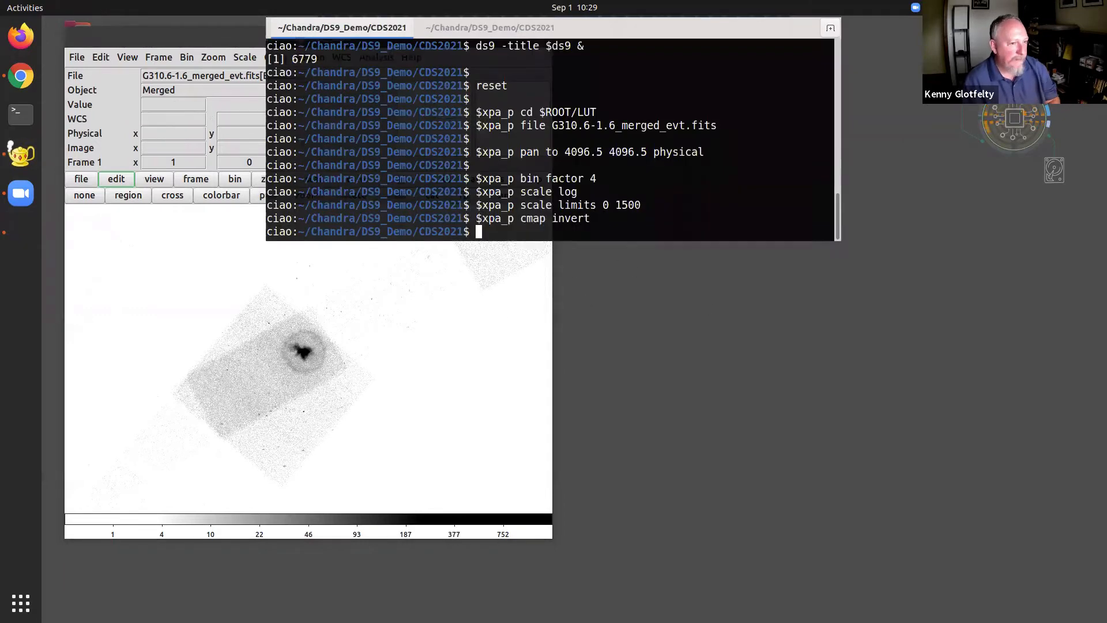
key("alt+Tab")
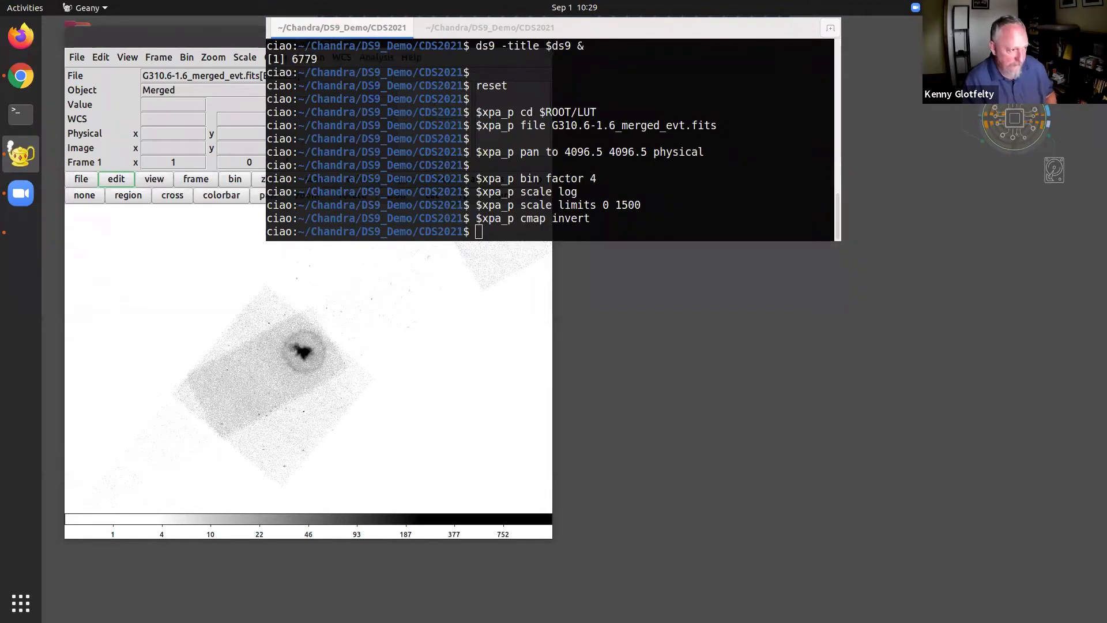
middle_click(608, 167)
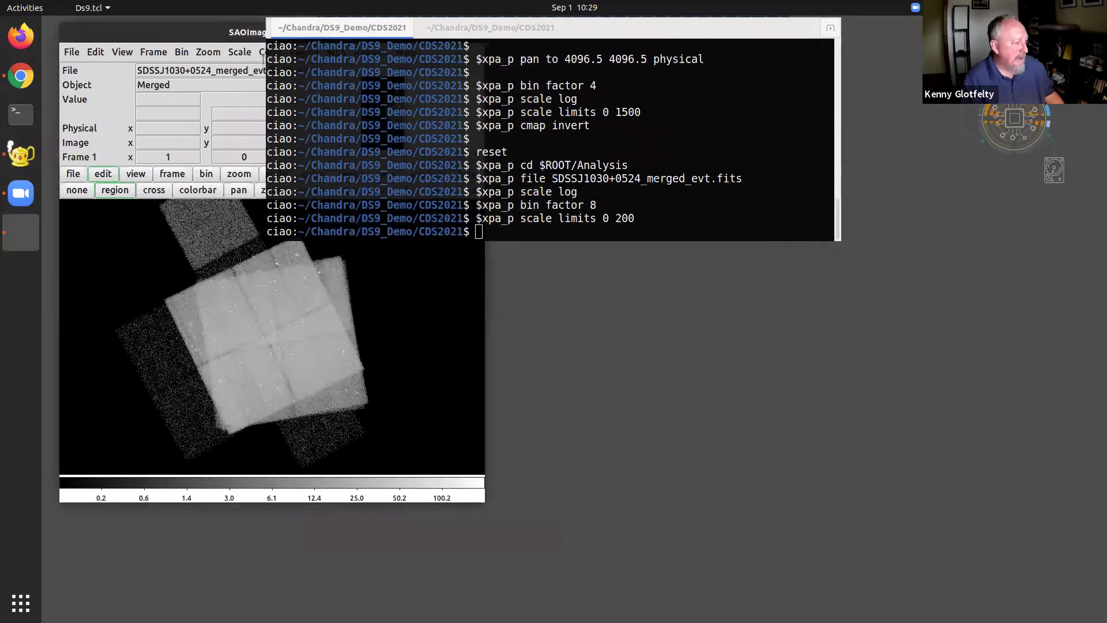
key("F12")
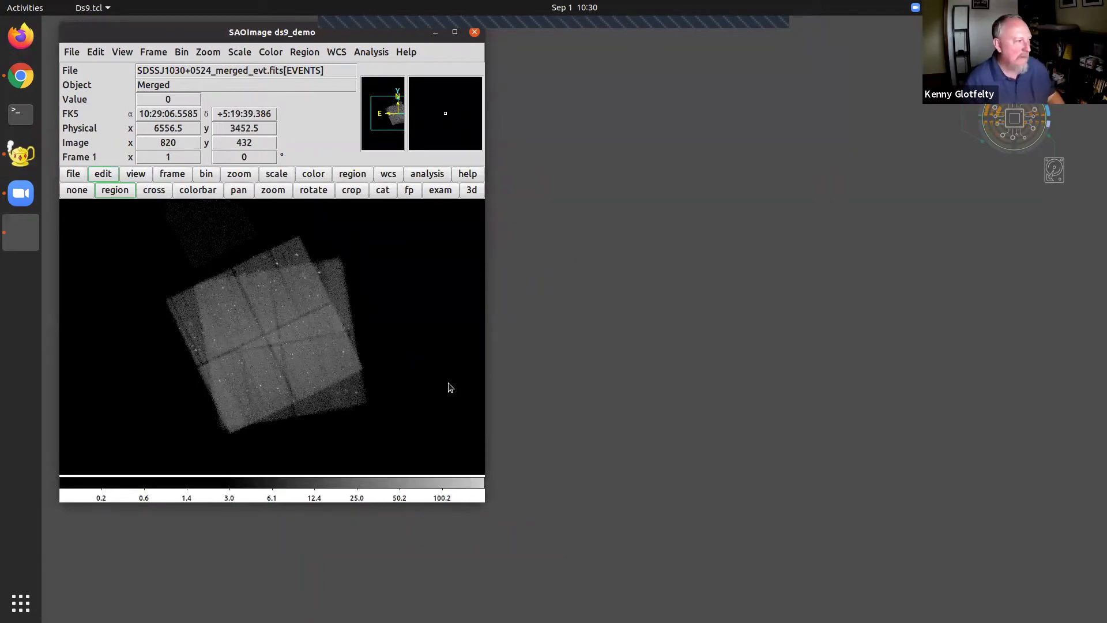
left_click_drag(405, 280, 302, 224)
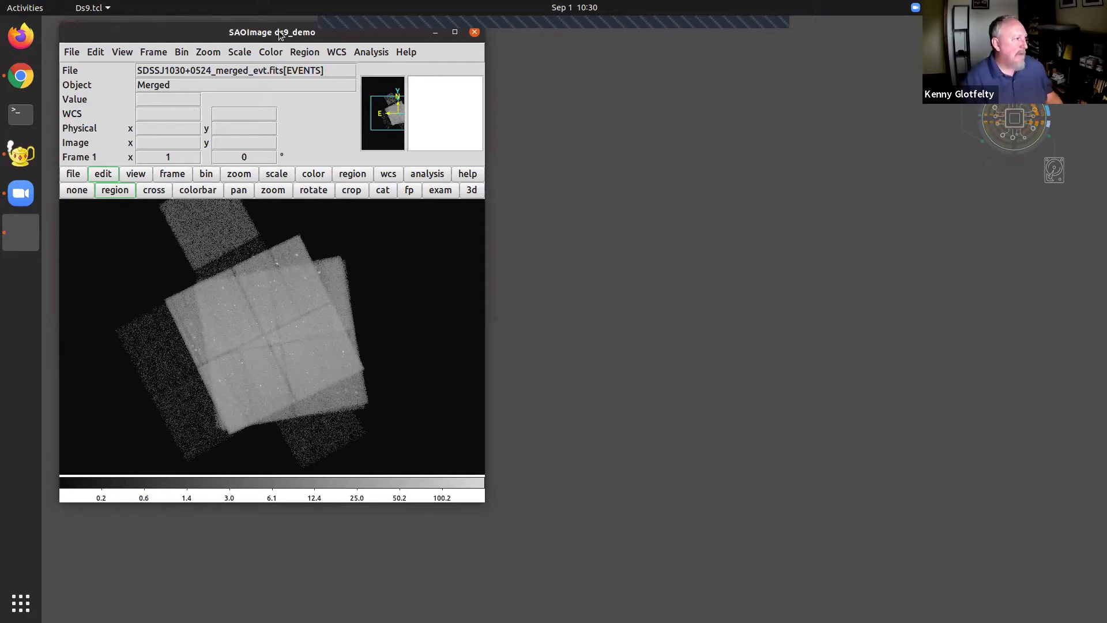
Step: Open the mask parameters for the SDSSJ1030+0524 image and place their window beside the image
left_click_drag(279, 34, 276, 36)
left_click(372, 57)
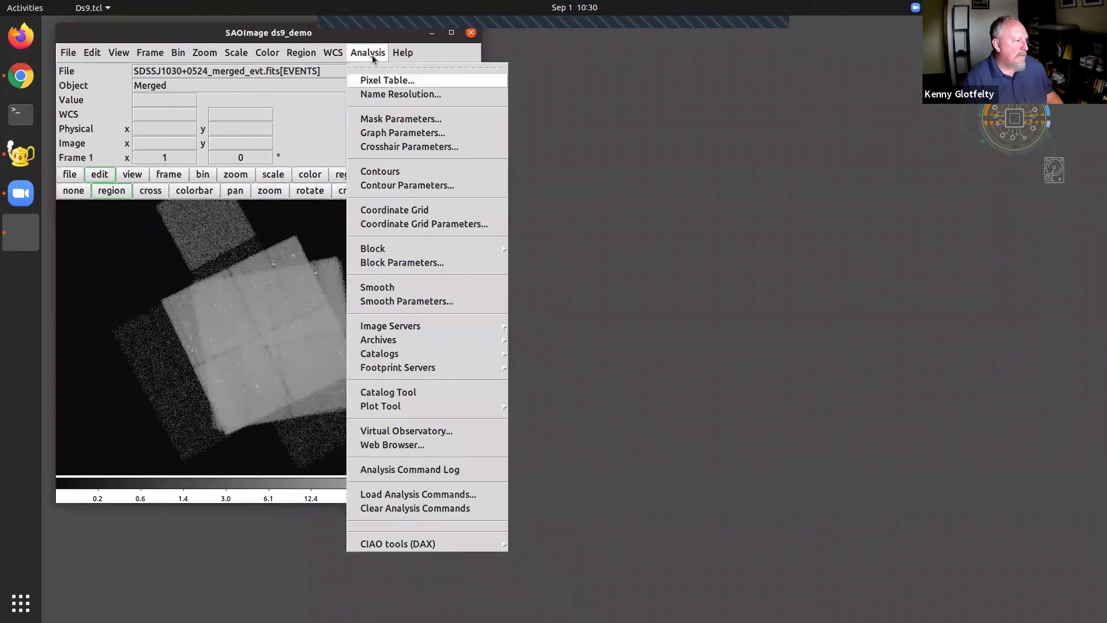
left_click(385, 119)
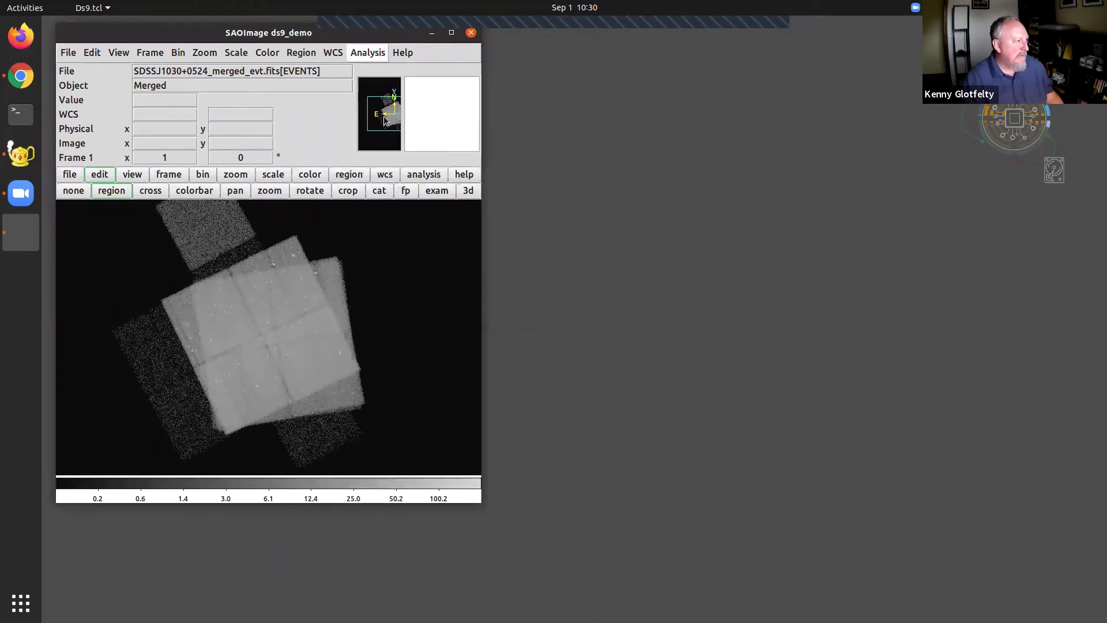
left_click_drag(204, 514, 645, 61)
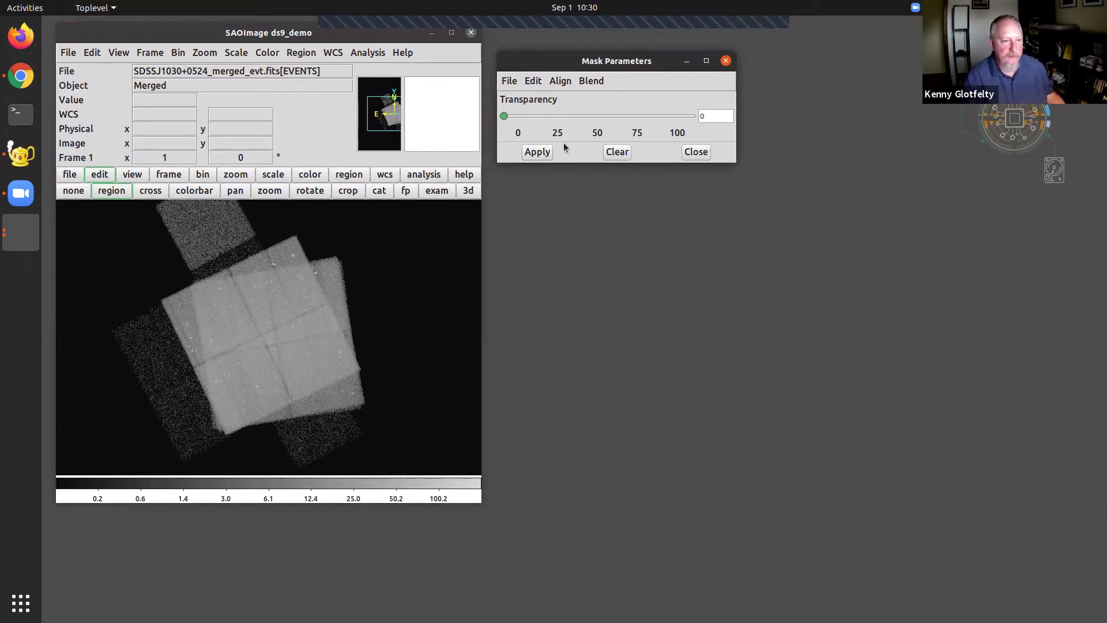
left_click(538, 152)
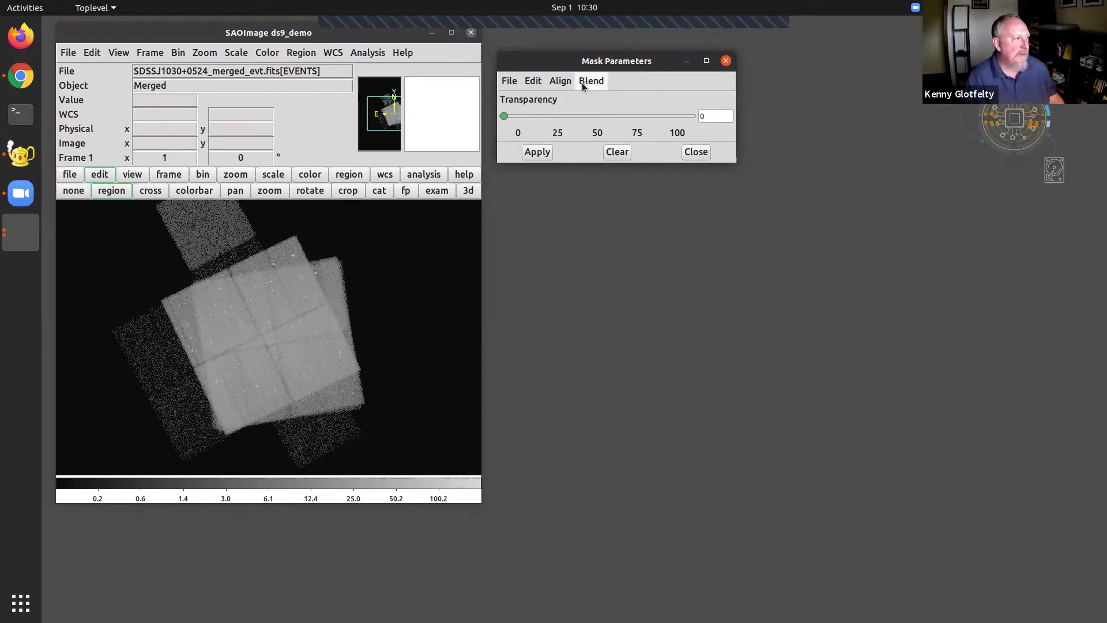
left_click(513, 85)
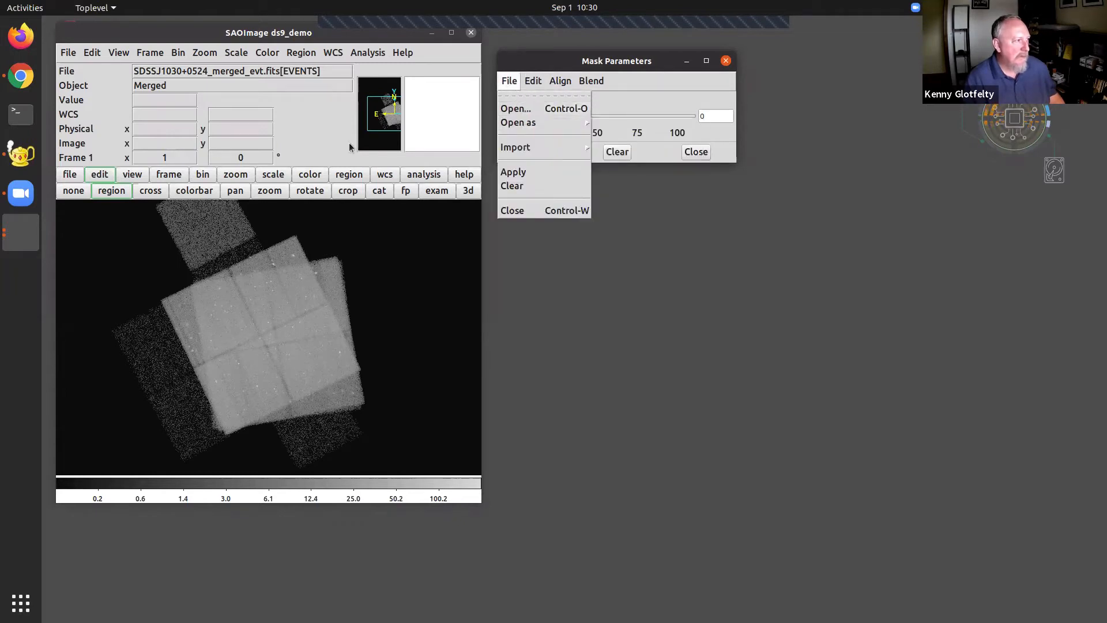
left_click(372, 55)
left_click(369, 54)
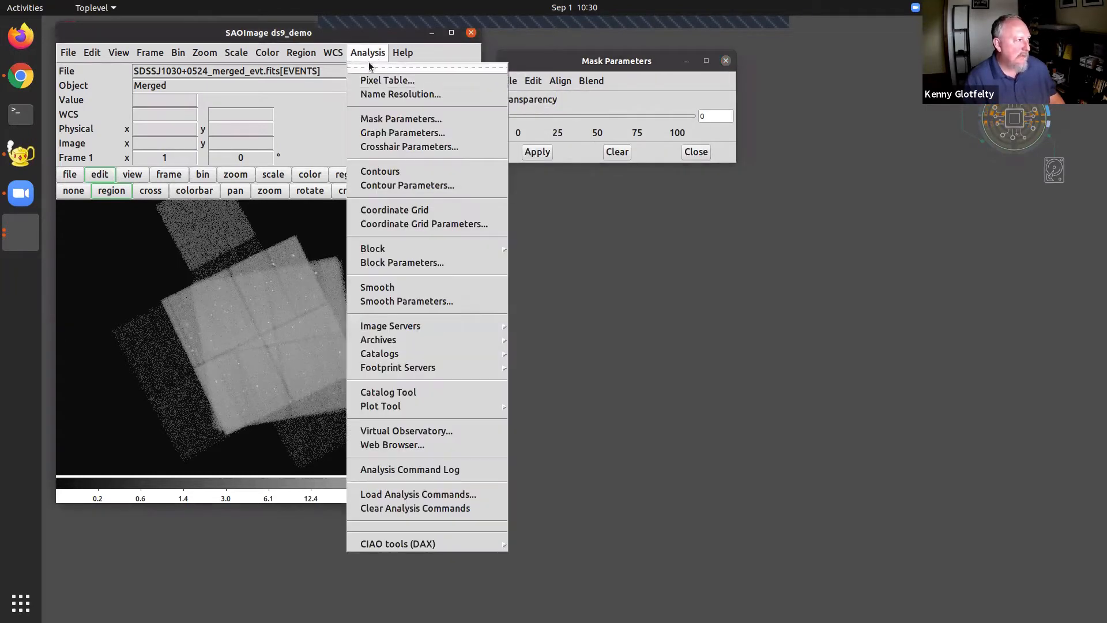
left_click(655, 69)
left_click(509, 81)
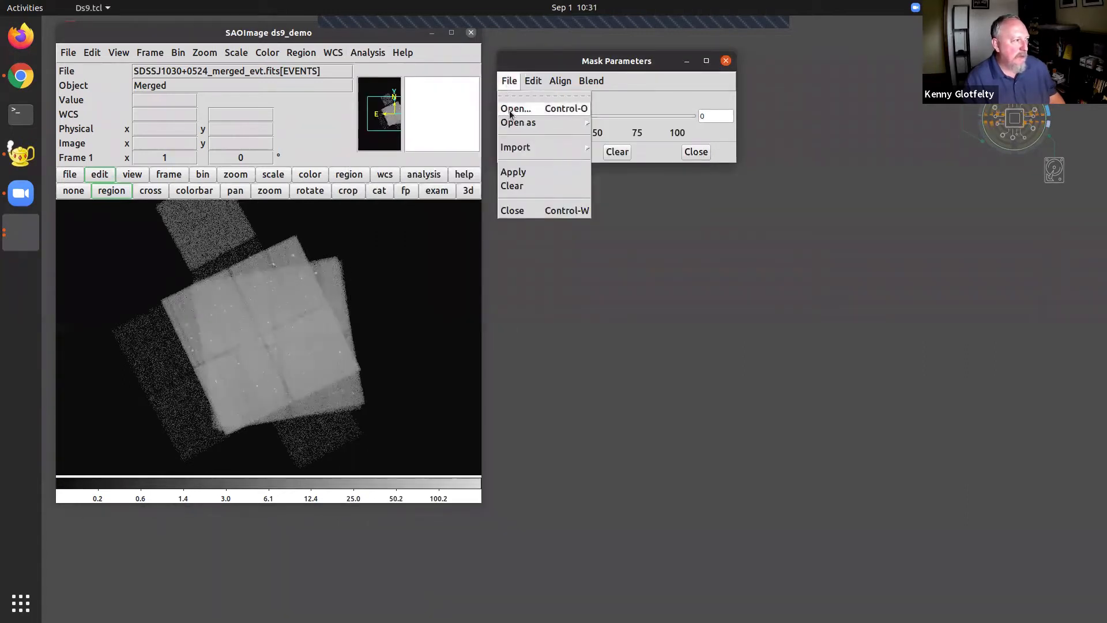
left_click(512, 106)
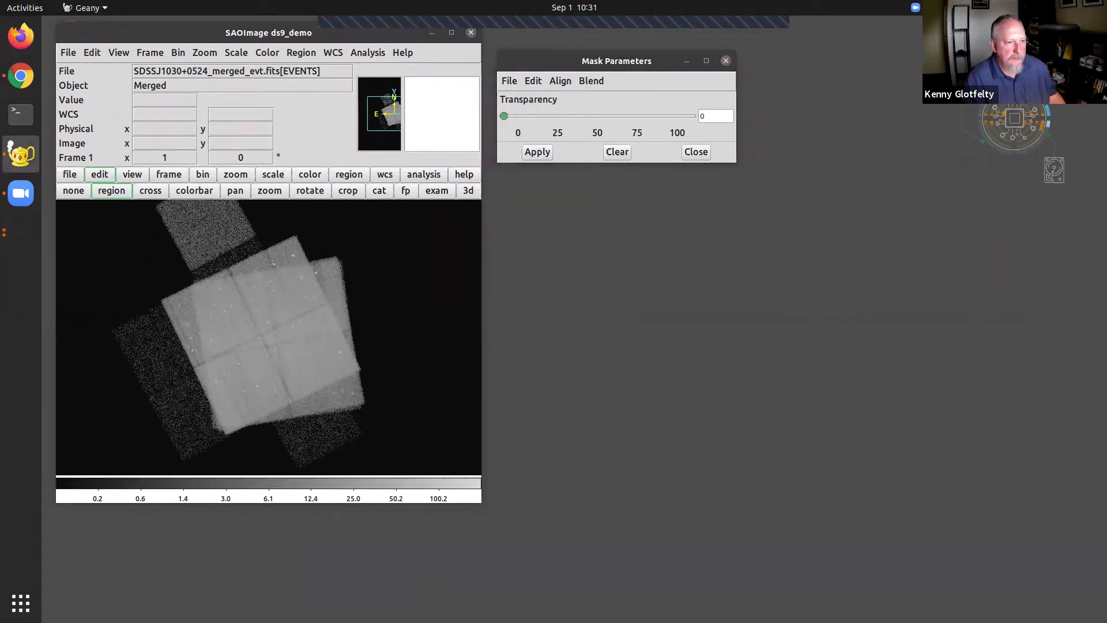
left_click(570, 332)
double_click(570, 331)
double_click(569, 333)
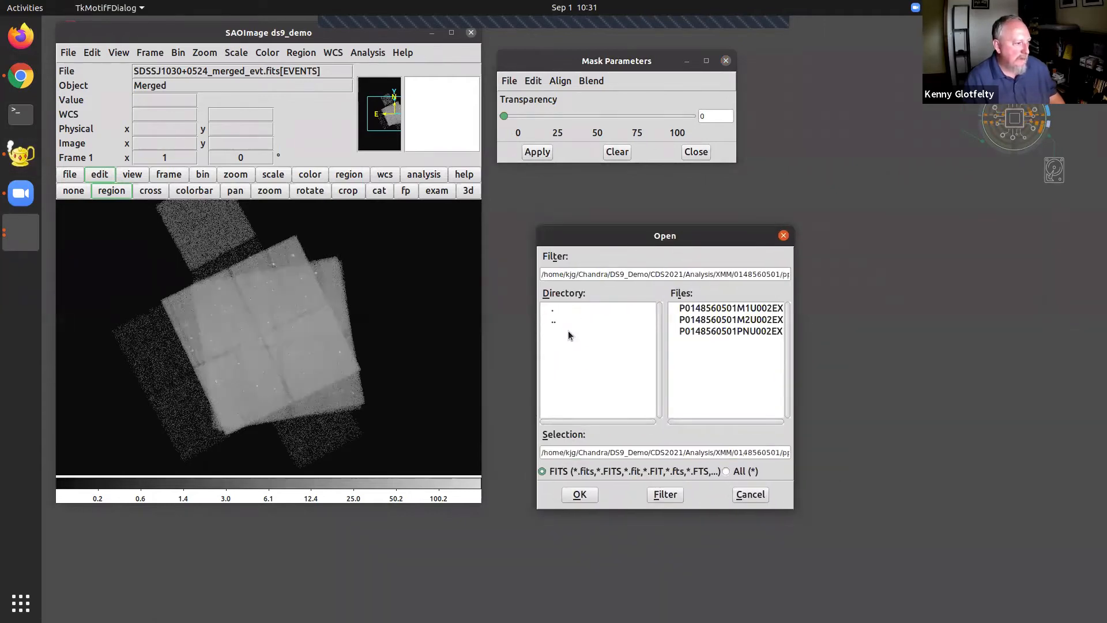
double_click(744, 331)
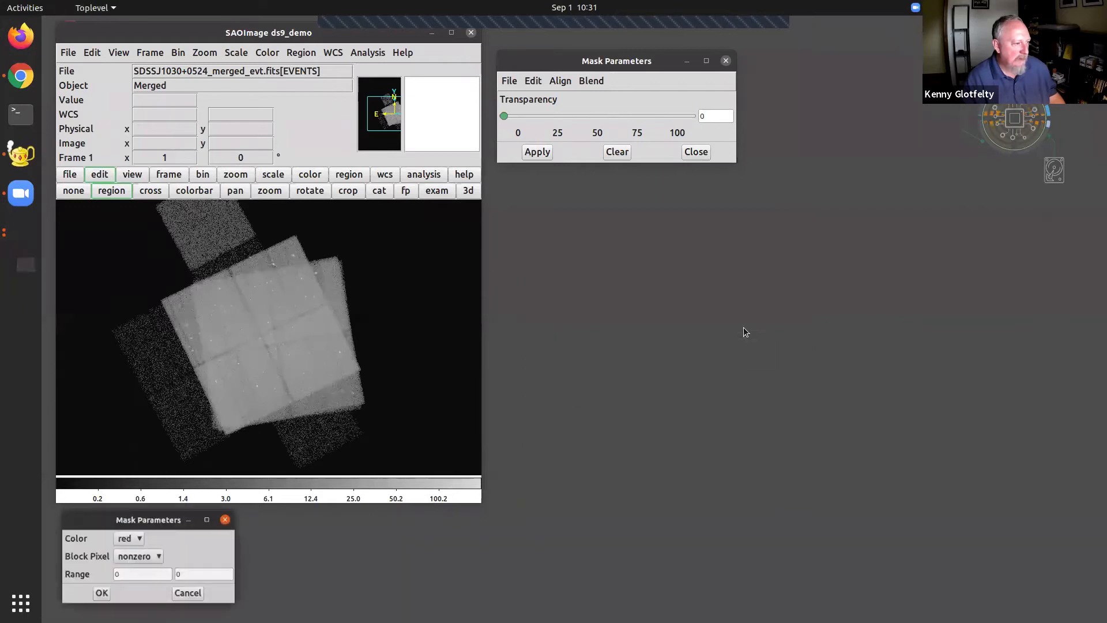
Step: Keep the mask color red with nonzero pixels blocked and overlay the mask on the image
left_click_drag(707, 224, 598, 192)
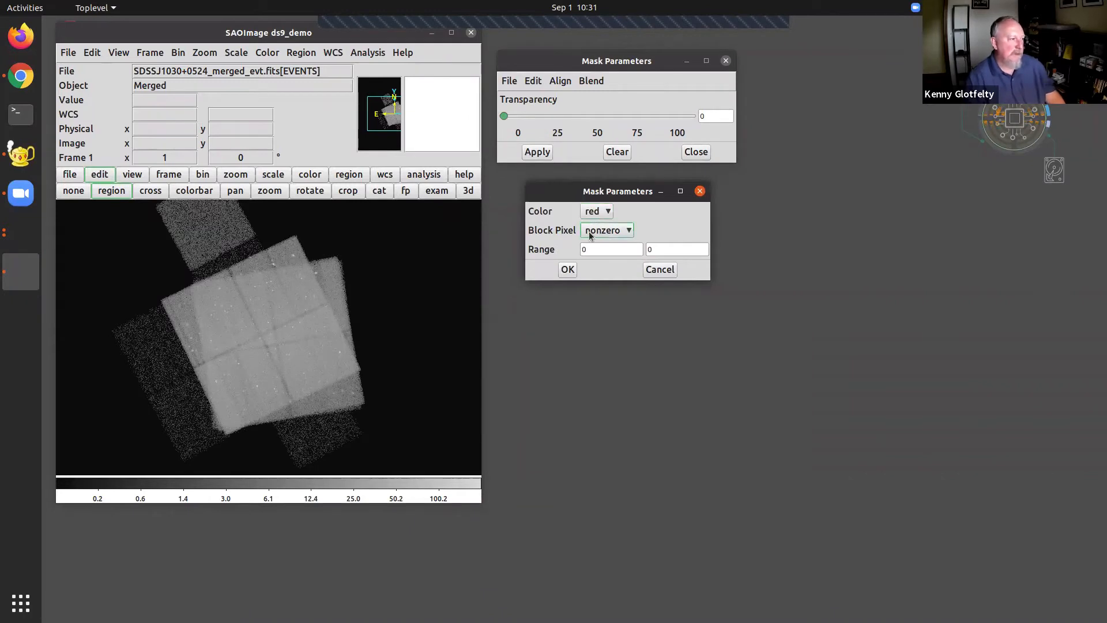
left_click(594, 212)
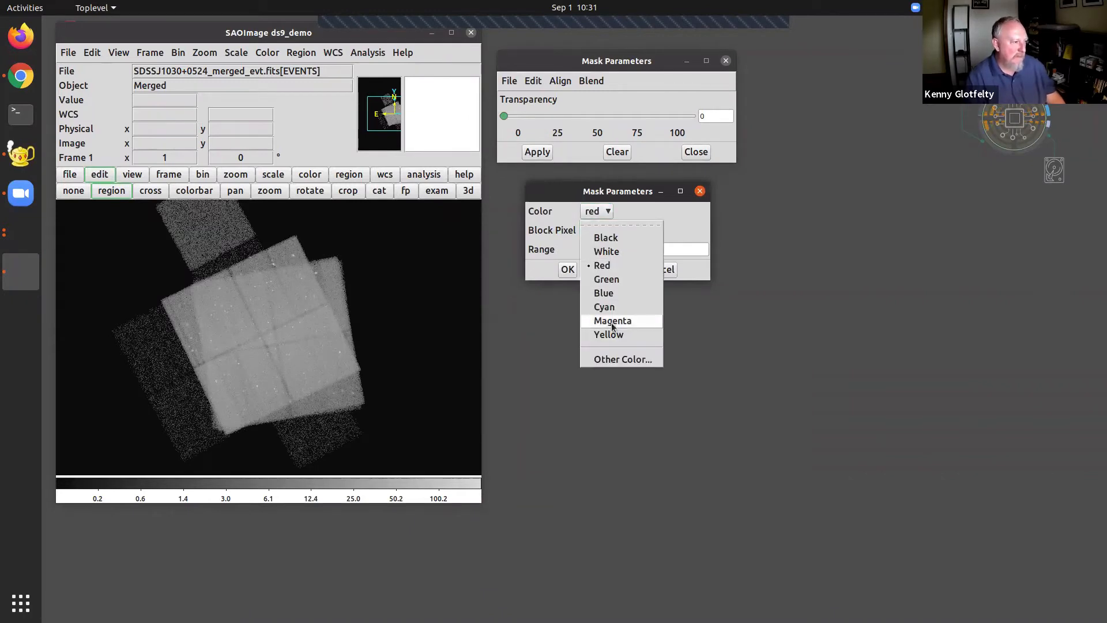
left_click(607, 271)
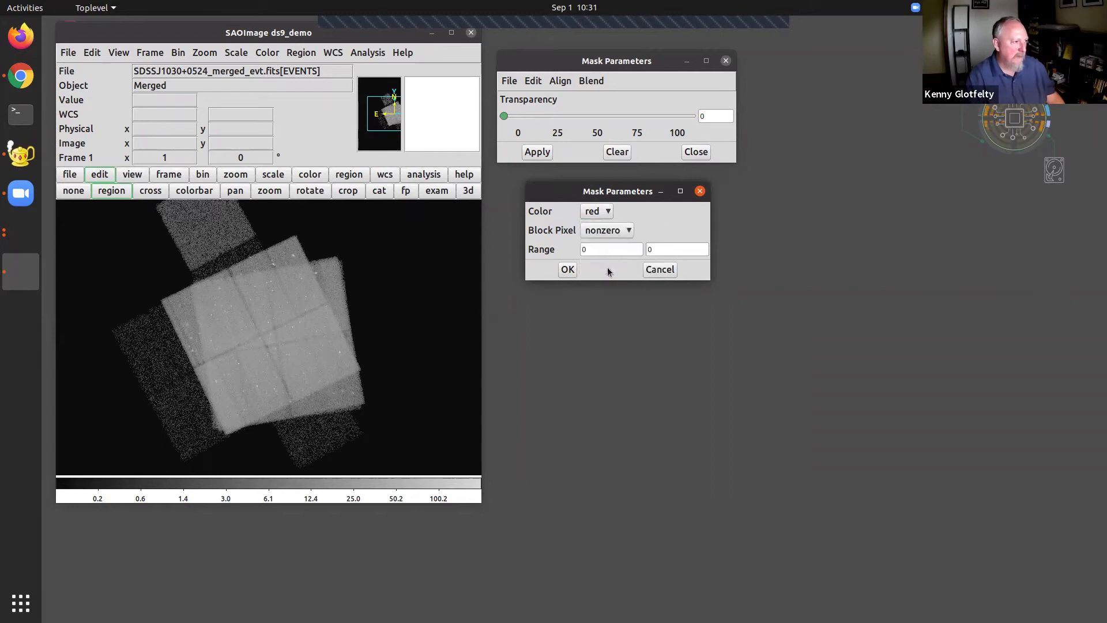
left_click(567, 270)
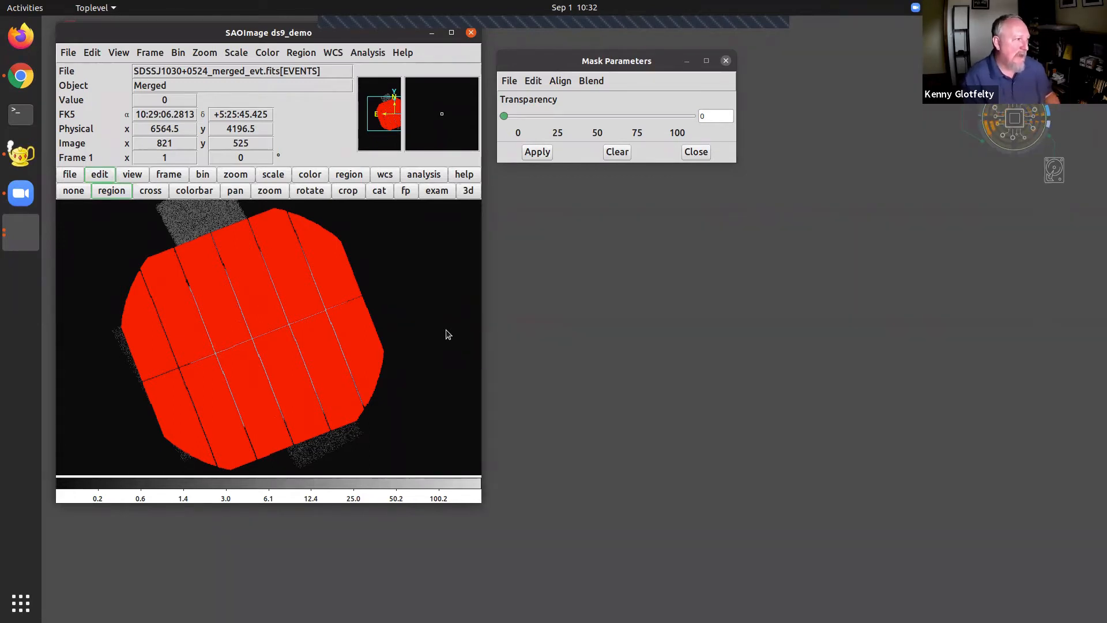
left_click(505, 115)
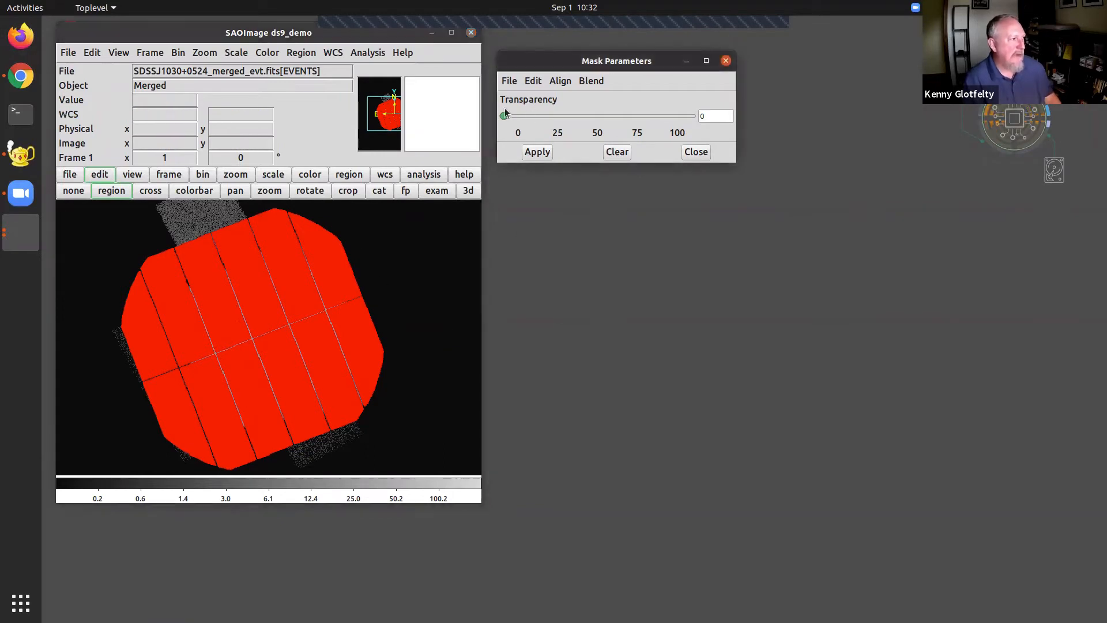
mouse_move(504, 117)
left_mouse_down()
mouse_move(604, 134)
mouse_move(683, 117)
mouse_move(577, 149)
mouse_move(515, 123)
mouse_move(652, 119)
mouse_move(538, 143)
mouse_move(539, 122)
mouse_move(504, 117)
left_mouse_up()
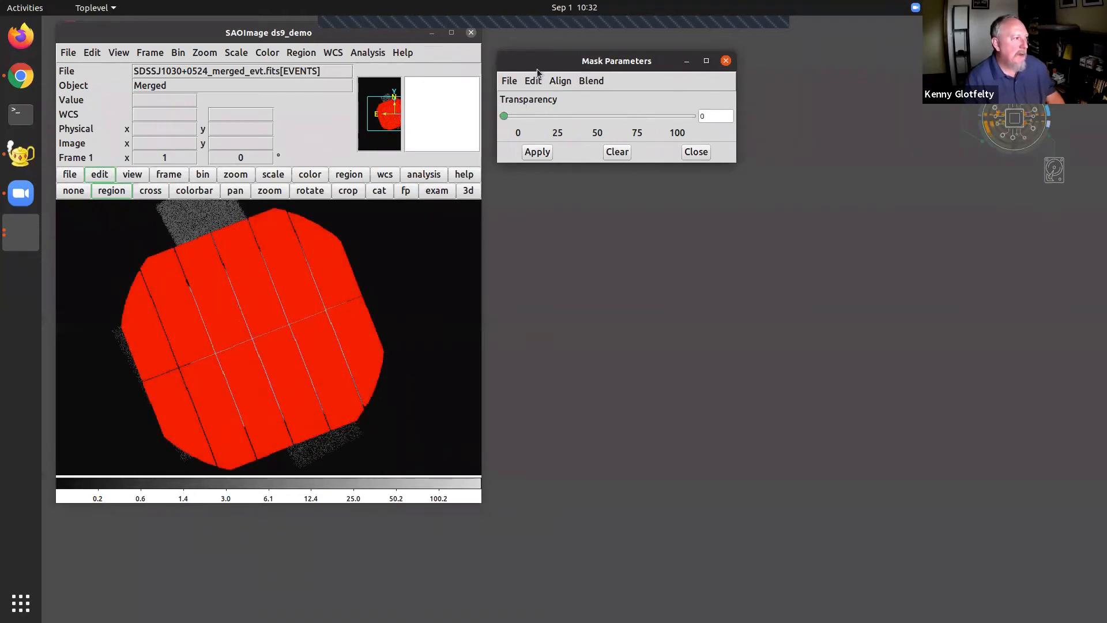
left_click_drag(536, 68, 549, 85)
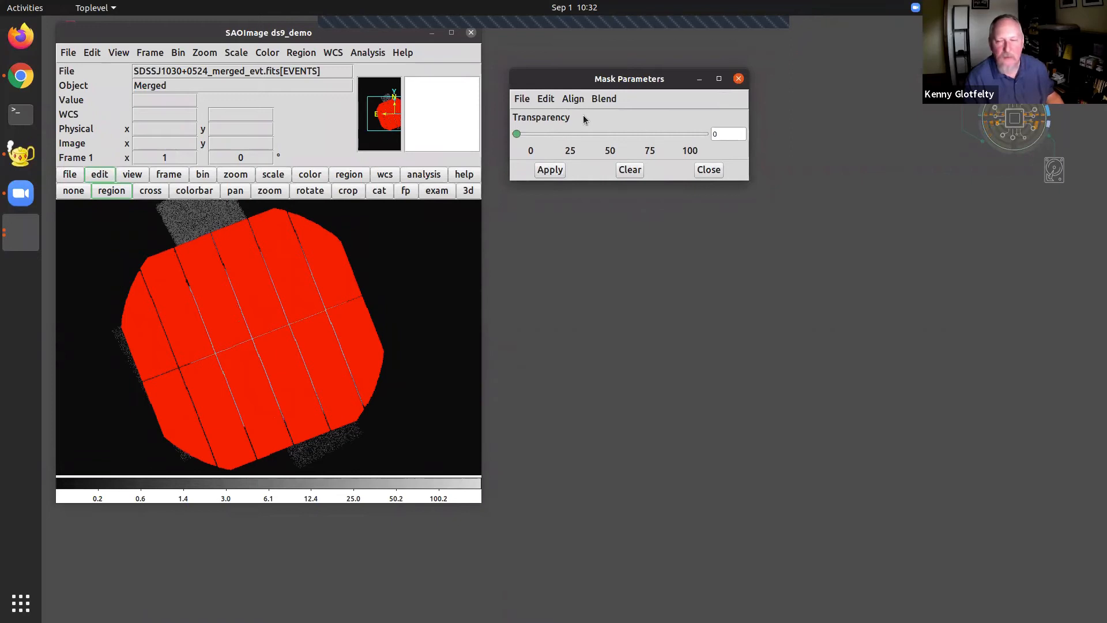
left_click(522, 98)
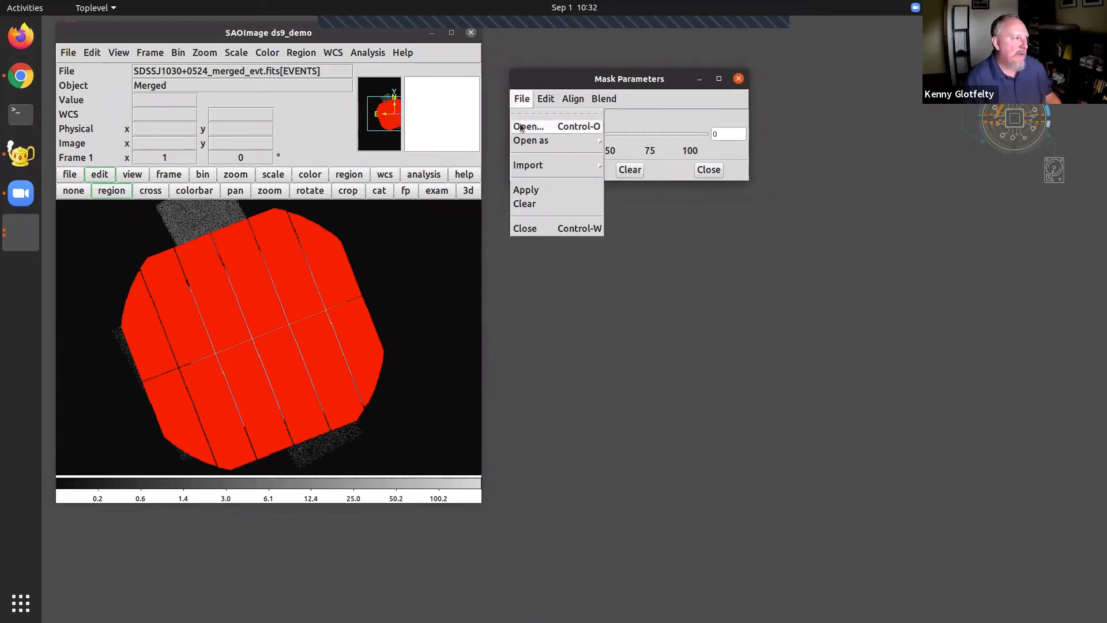
left_click(522, 127)
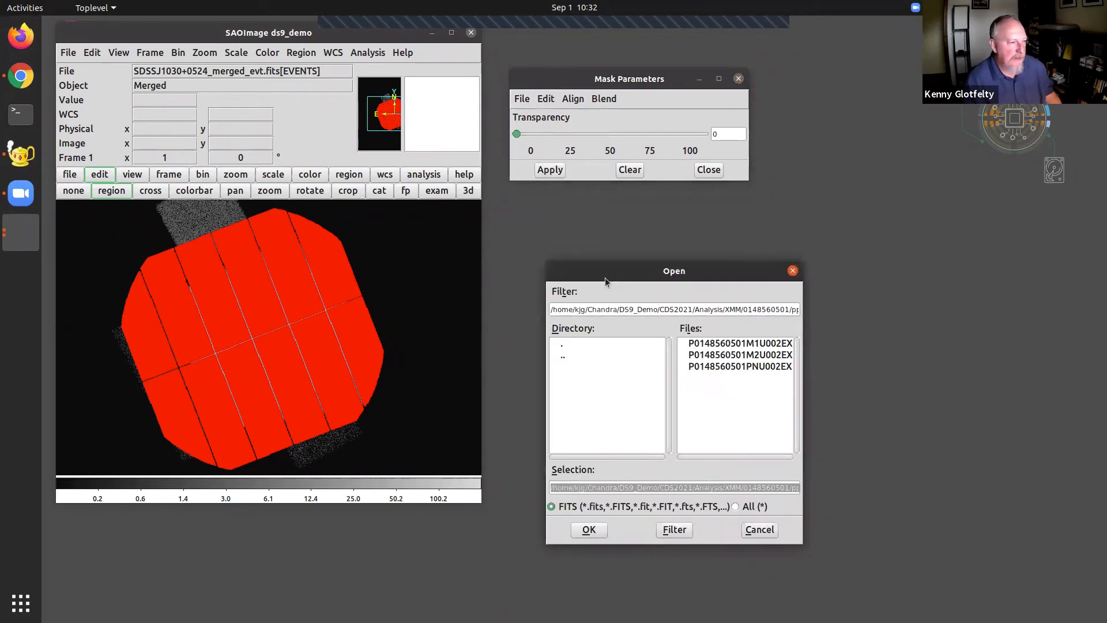
left_click(760, 356)
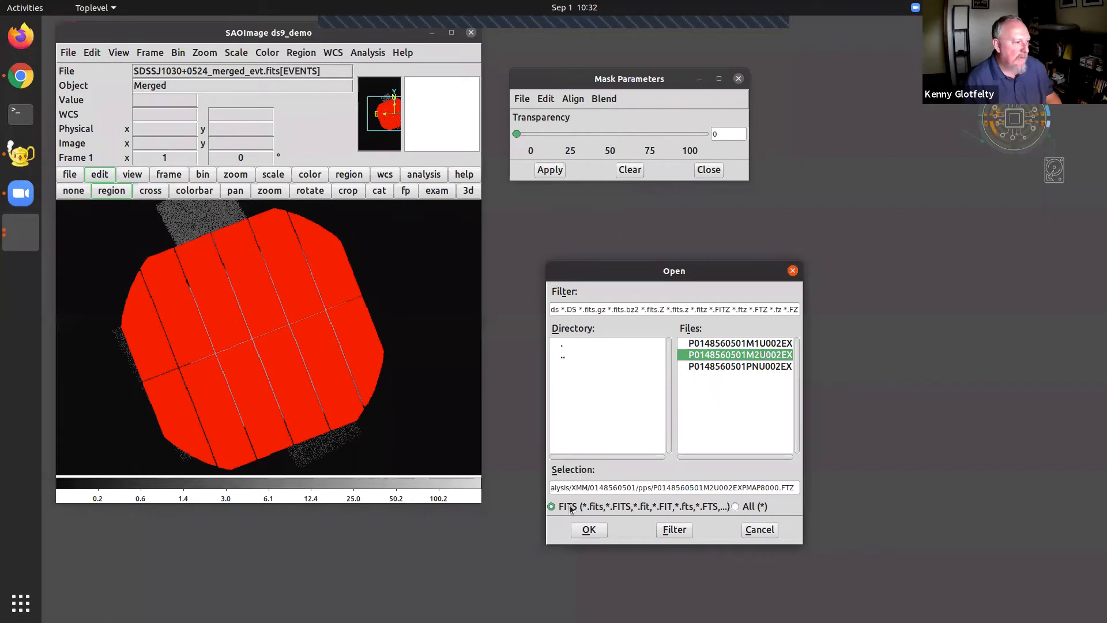
left_click(588, 529)
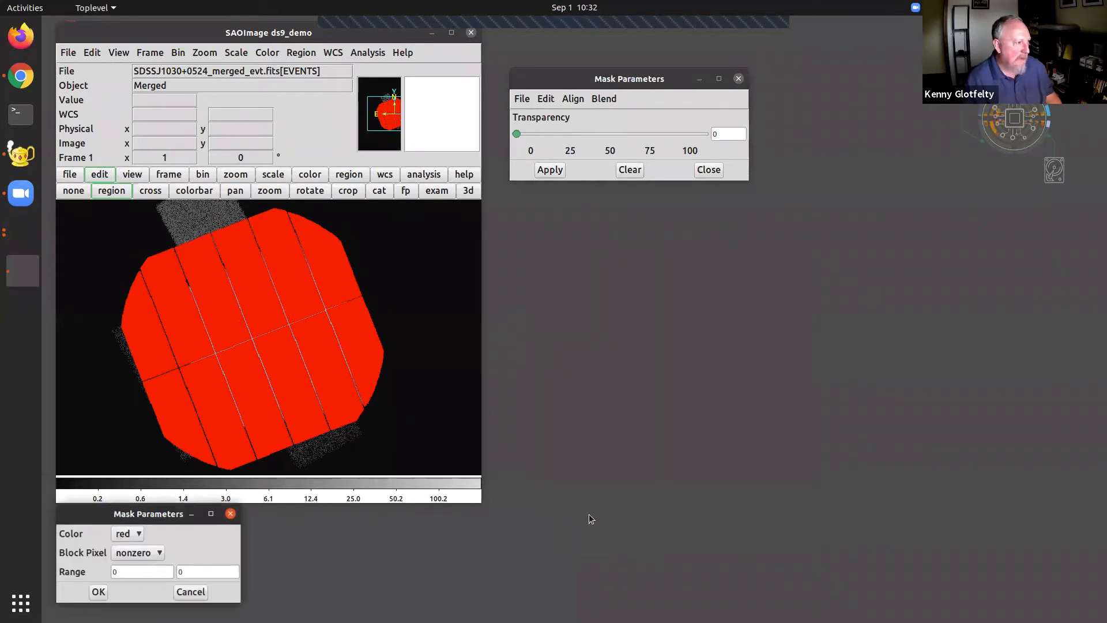
Step: Give the second mask the custom color mediumblue, keep nonzero pixels blocked and overlay it on the image
left_click(128, 534)
left_click(133, 518)
left_click_drag(133, 518, 597, 243)
left_click(588, 260)
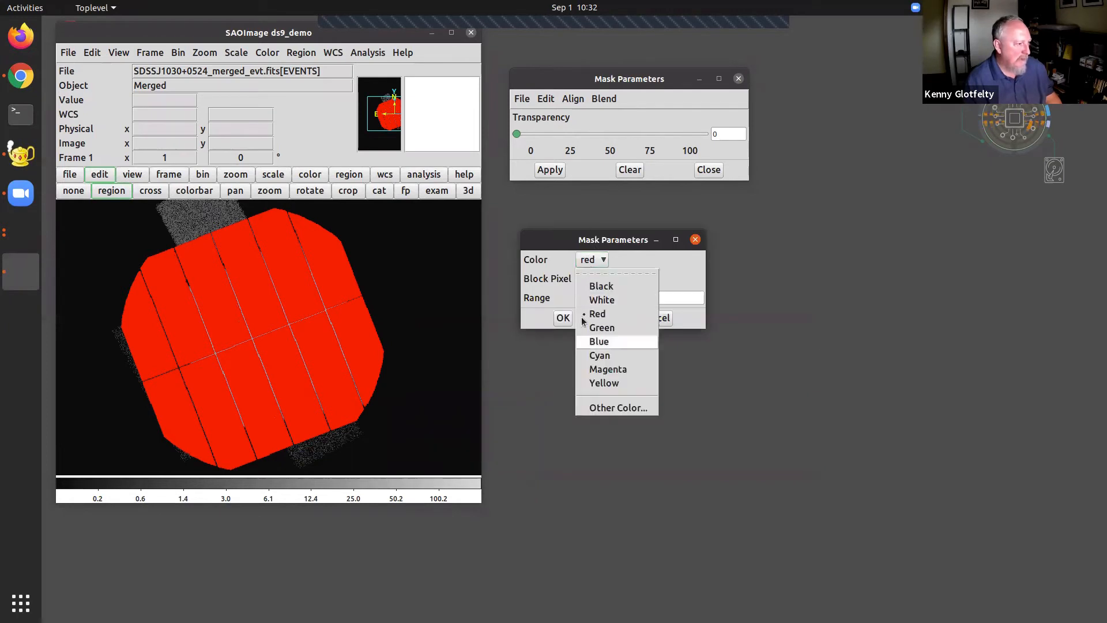
left_click(594, 409)
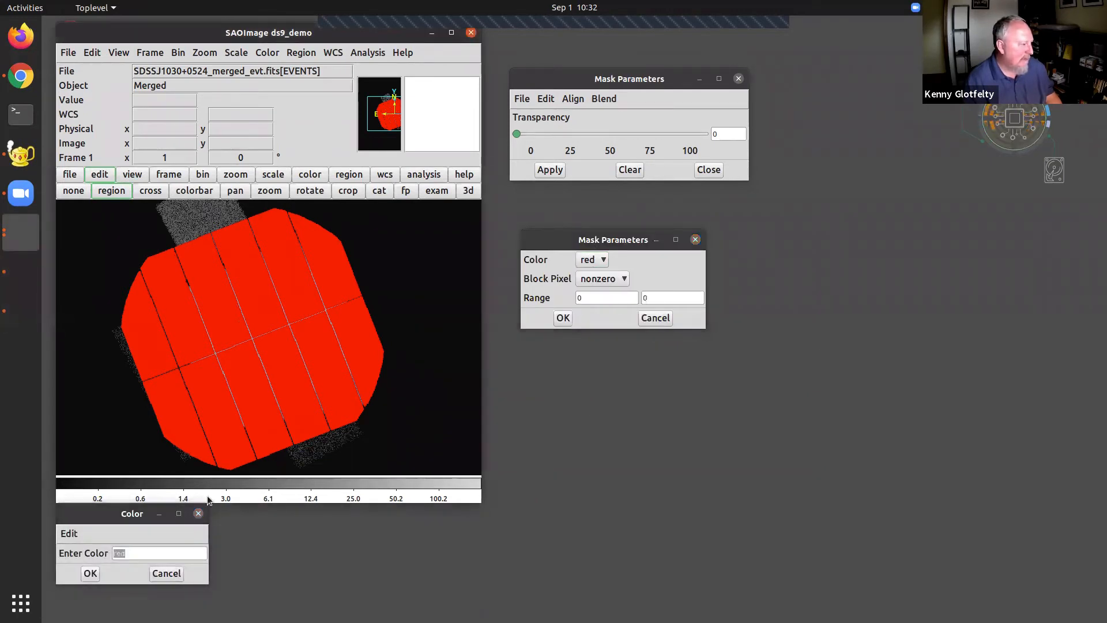
left_click_drag(139, 513, 620, 372)
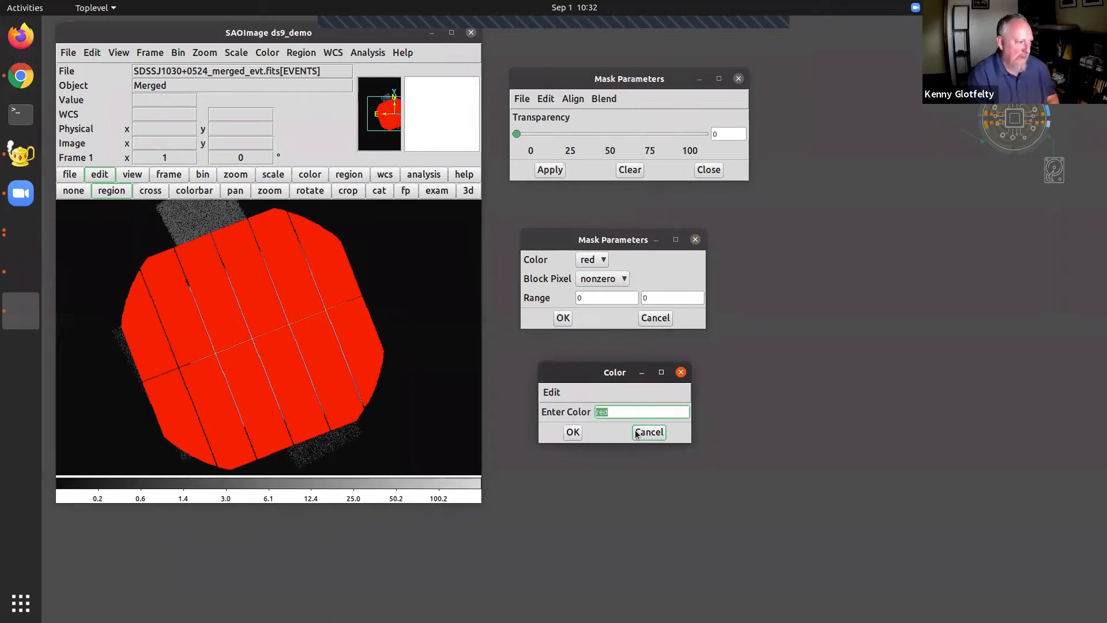
type("mediumblue")
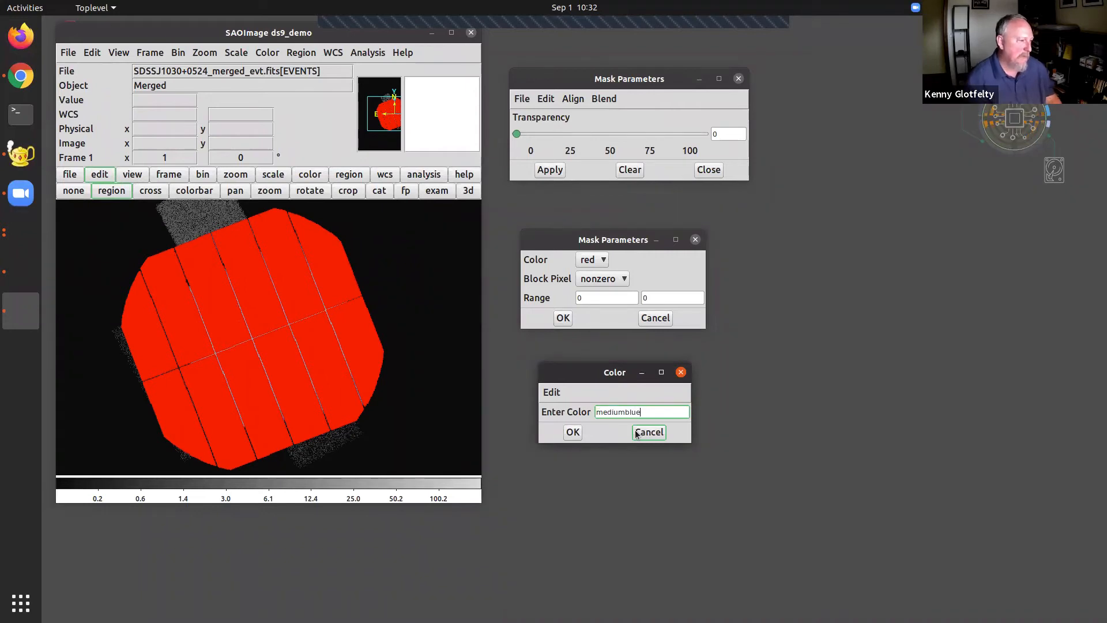
left_click(573, 433)
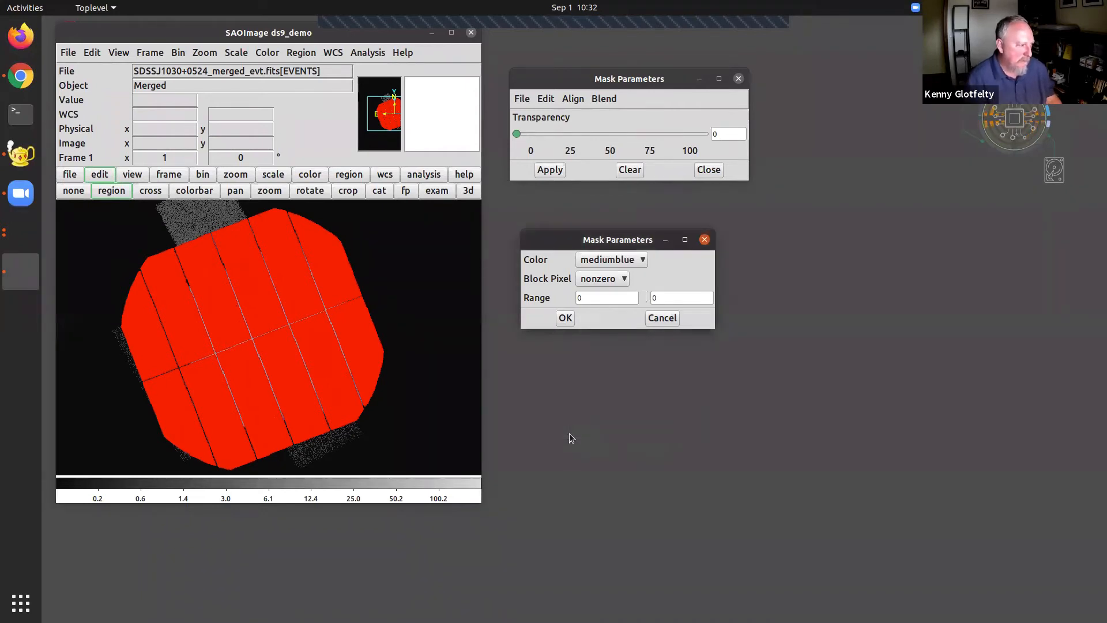
left_click(564, 318)
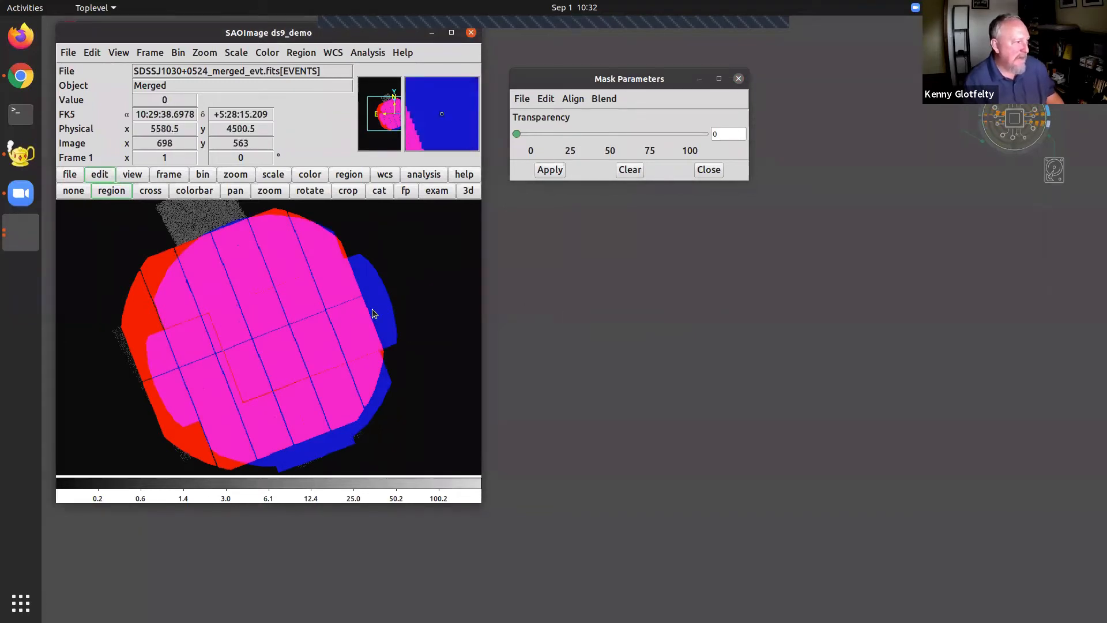
Step: Open a third XMM exposure map as a mask, set its color to green and overlay it on the image
left_click(519, 99)
left_click(517, 125)
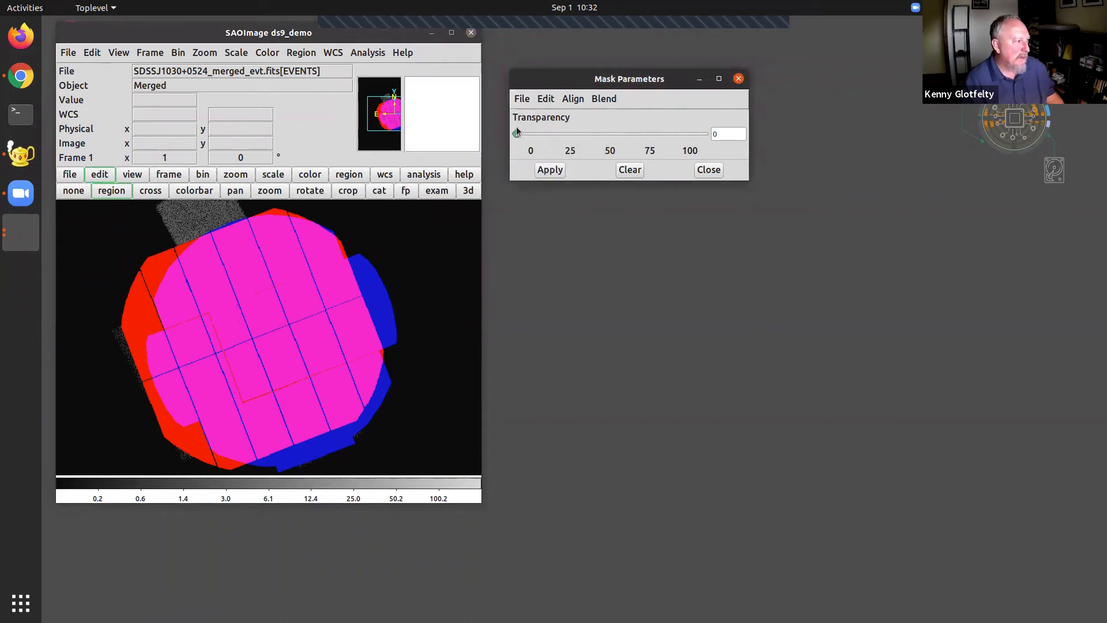
double_click(728, 350)
left_click(173, 533)
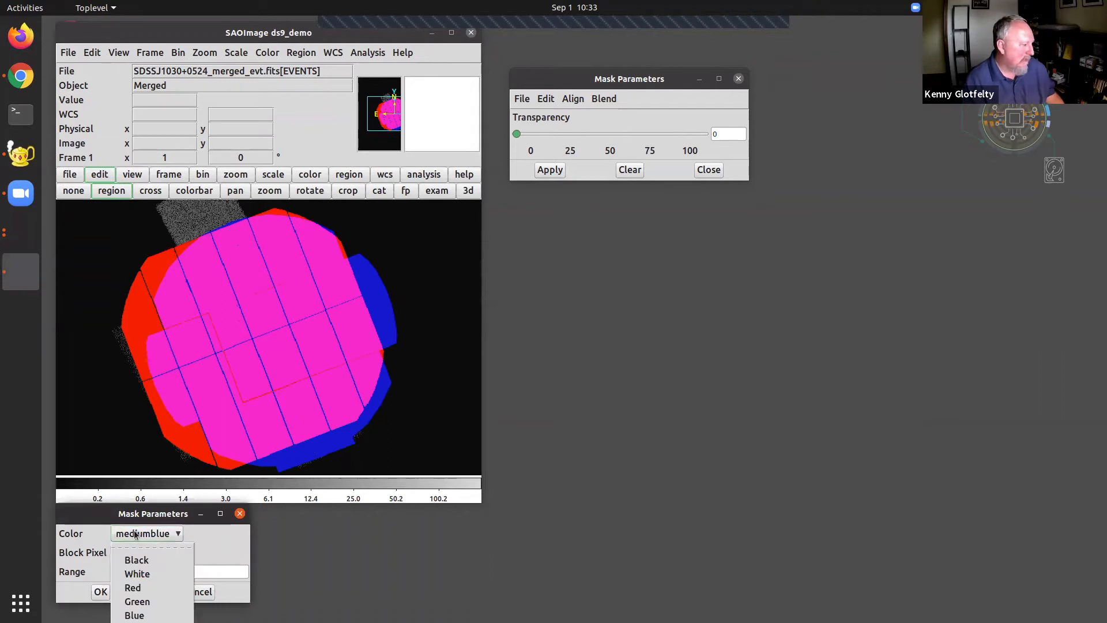
left_click(131, 601)
left_click(98, 591)
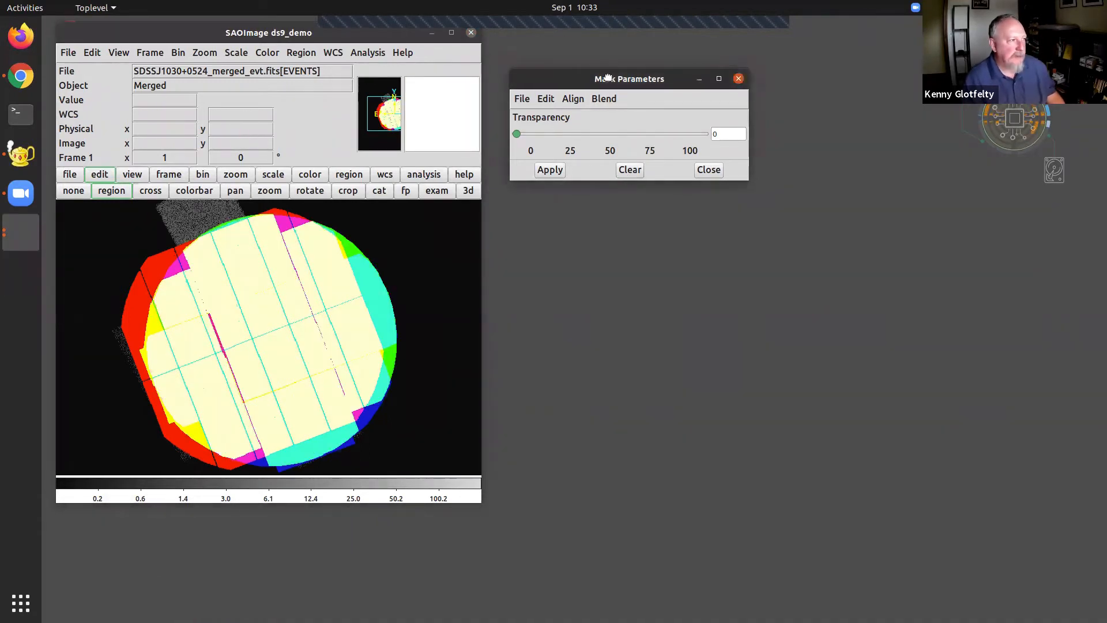
Step: Change the blend mode of the overlaid masks to Source
left_click_drag(588, 82, 590, 84)
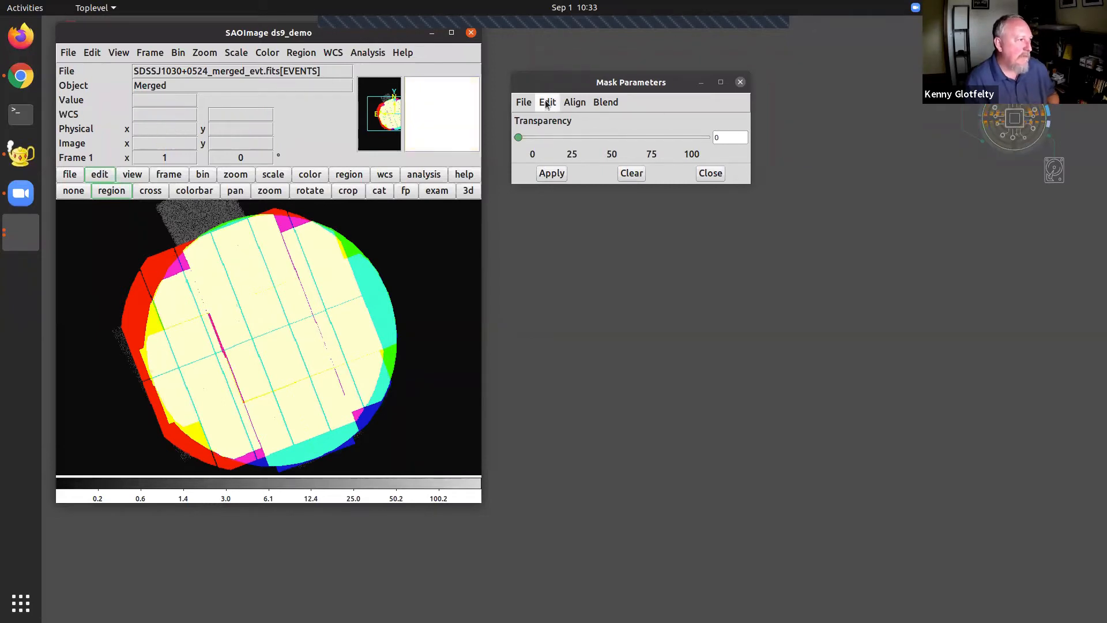
left_click(605, 103)
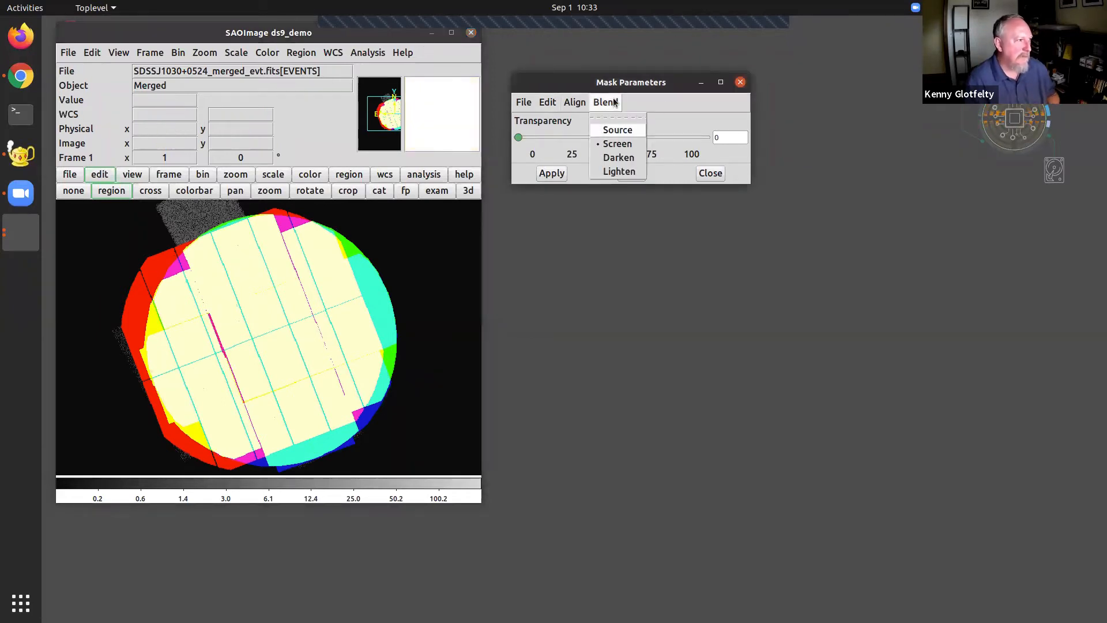
left_click(615, 129)
left_click(605, 102)
left_click(705, 341)
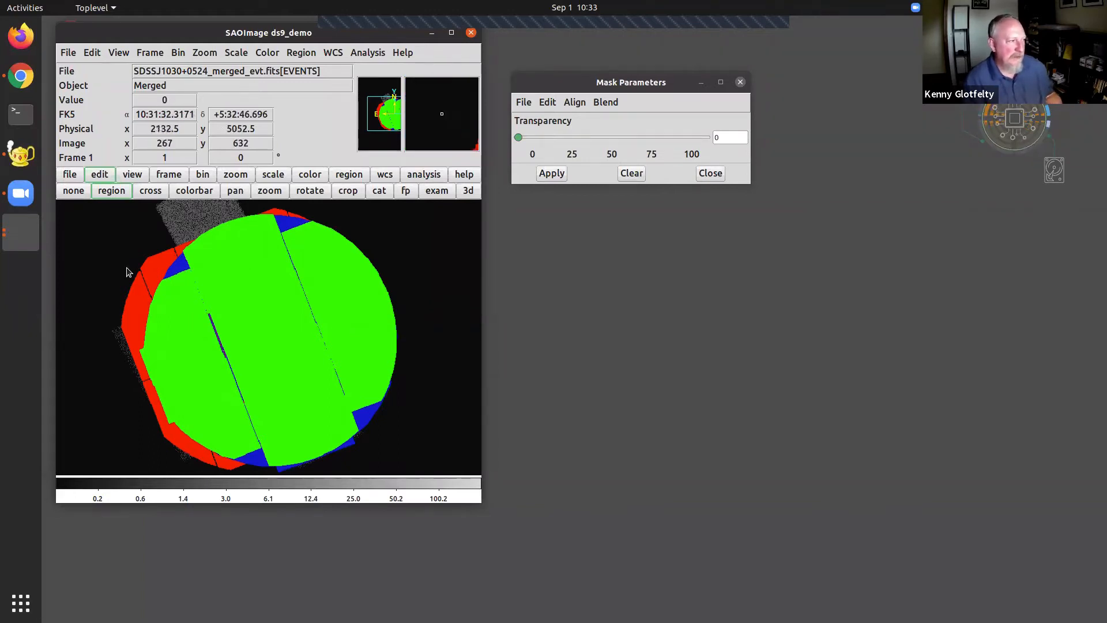
Step: Try the Darken, Lighten and Screen blend modes on the masks in turn
left_click(605, 102)
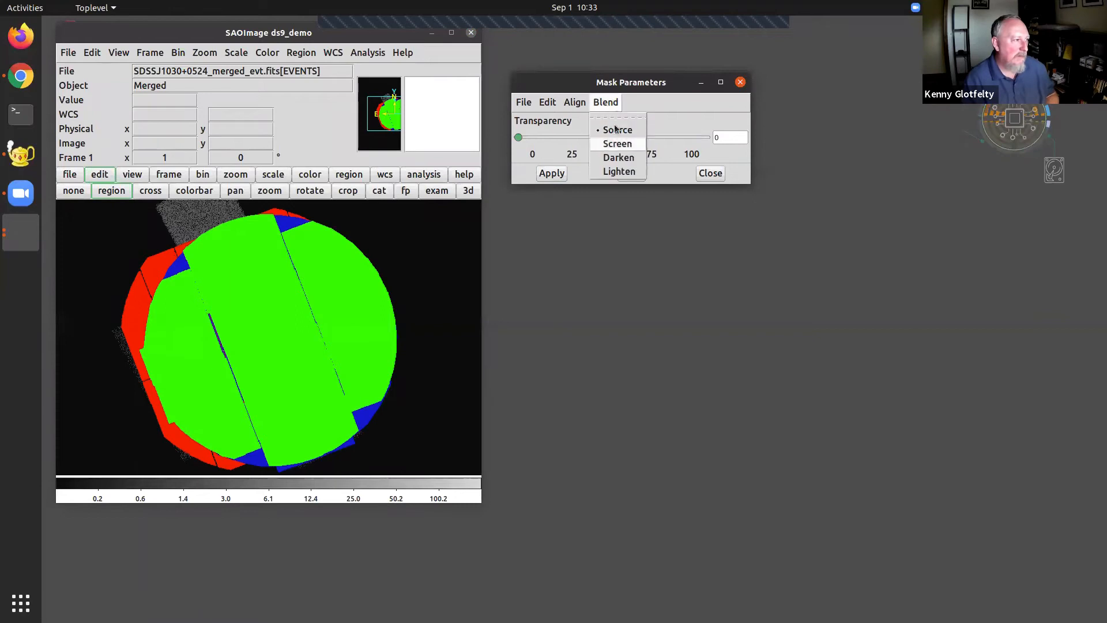
left_click(617, 162)
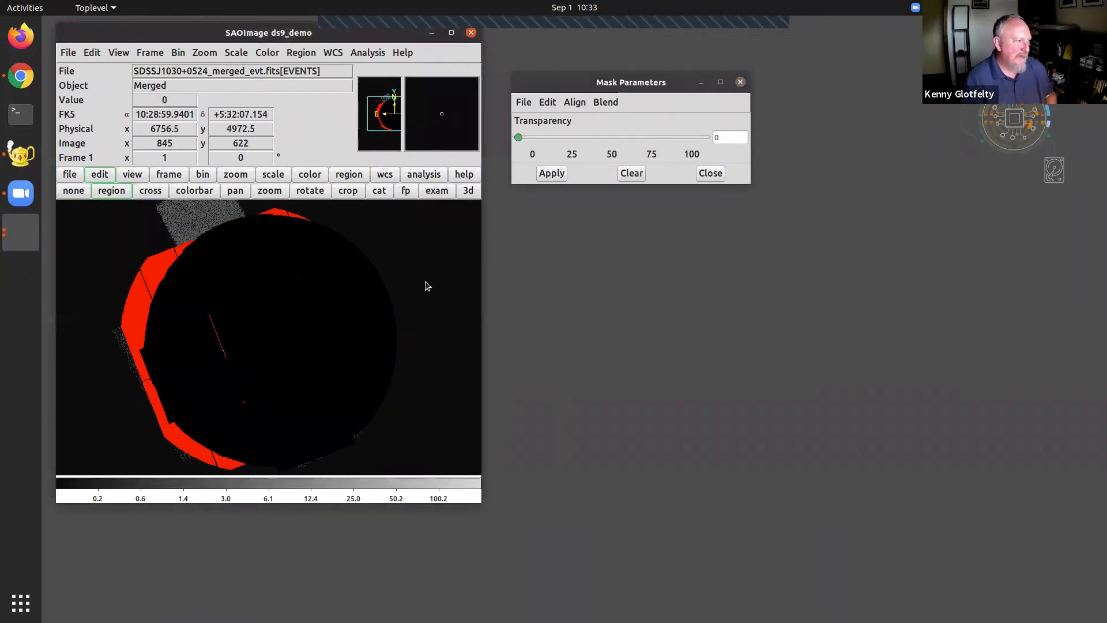
left_click(606, 102)
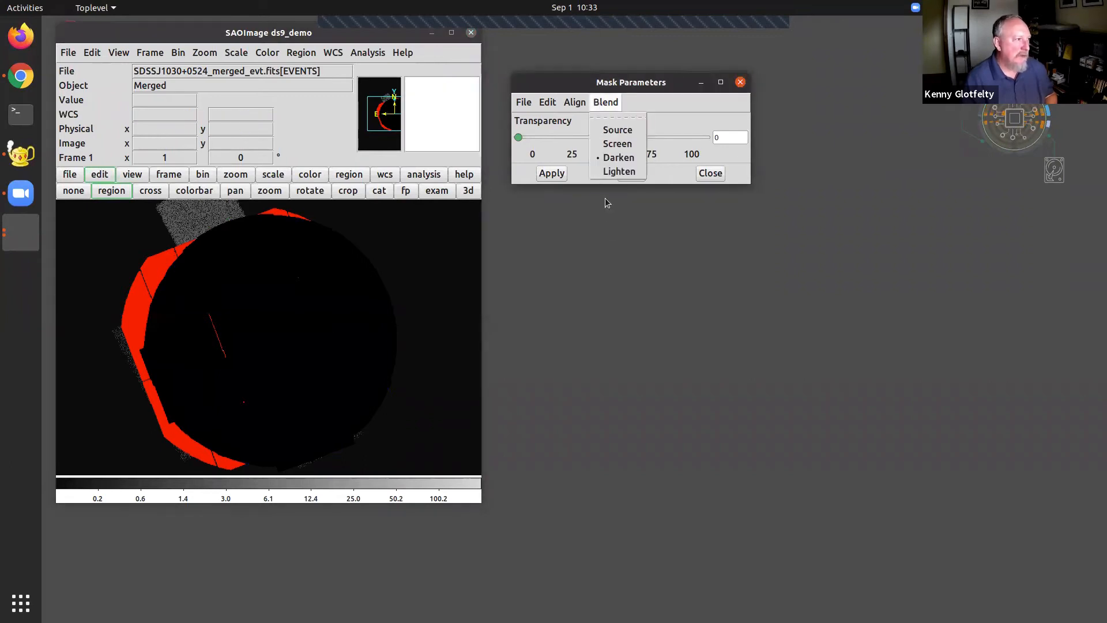
left_click(616, 171)
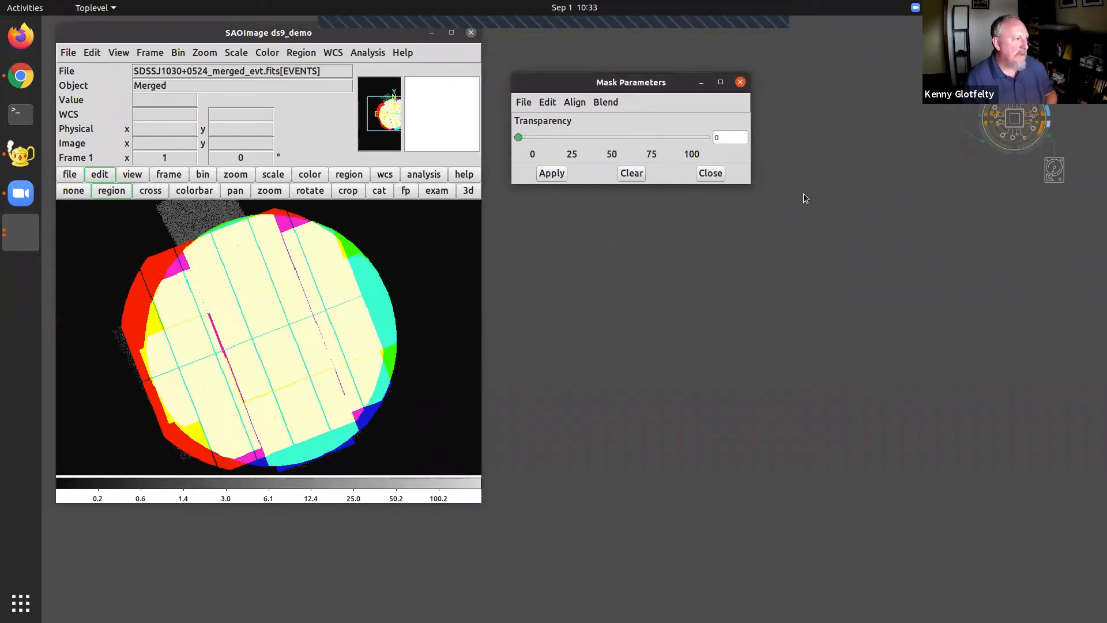
left_click(596, 106)
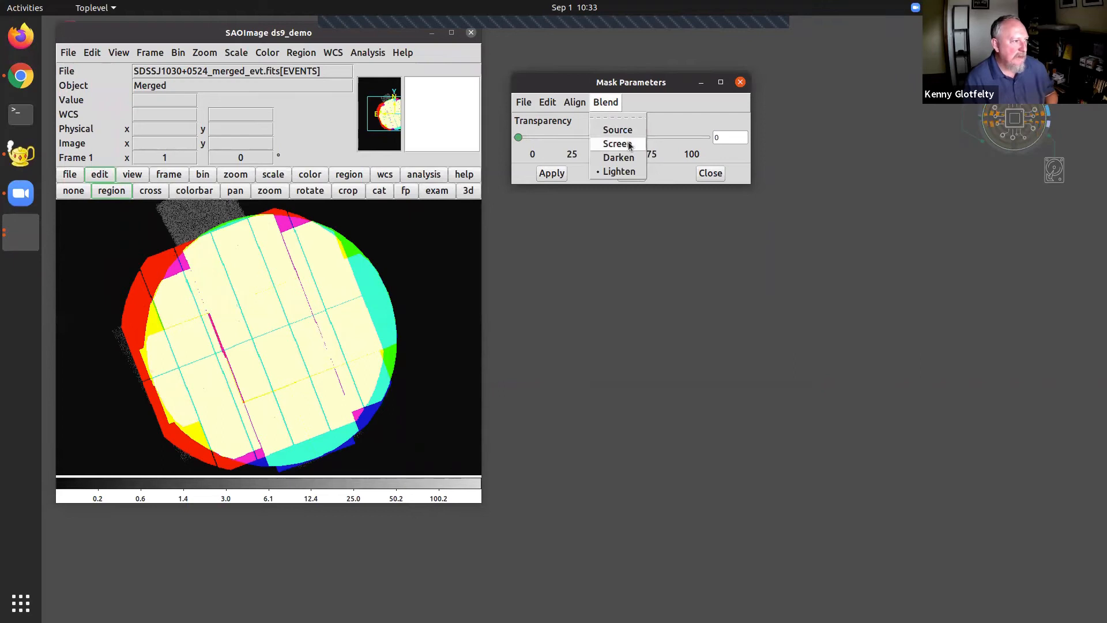
left_click(628, 140)
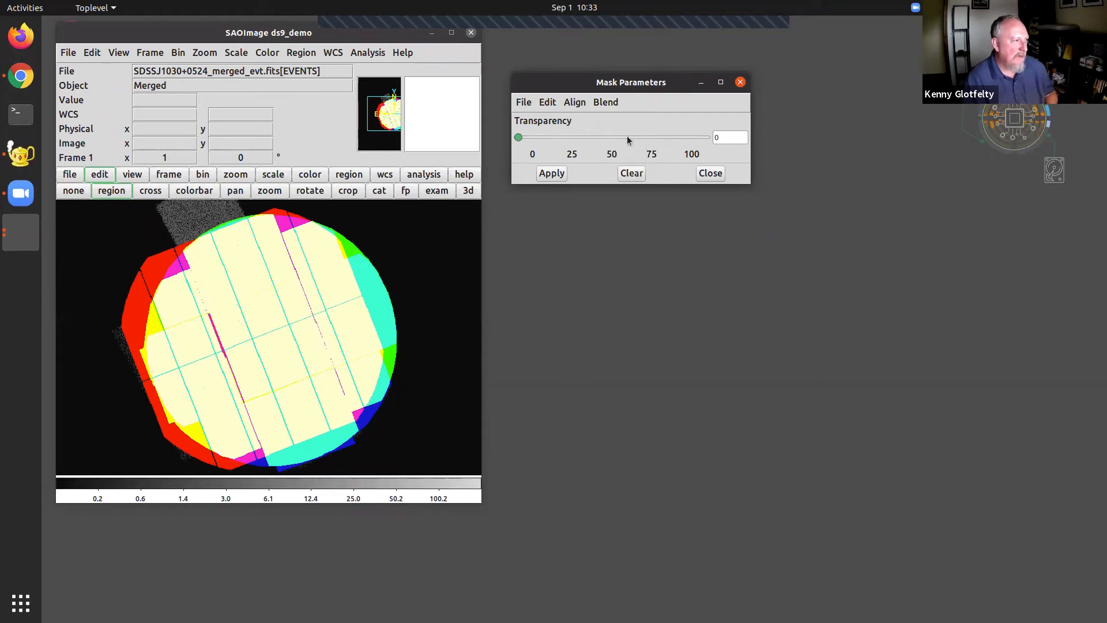
left_click(607, 103)
left_click(666, 116)
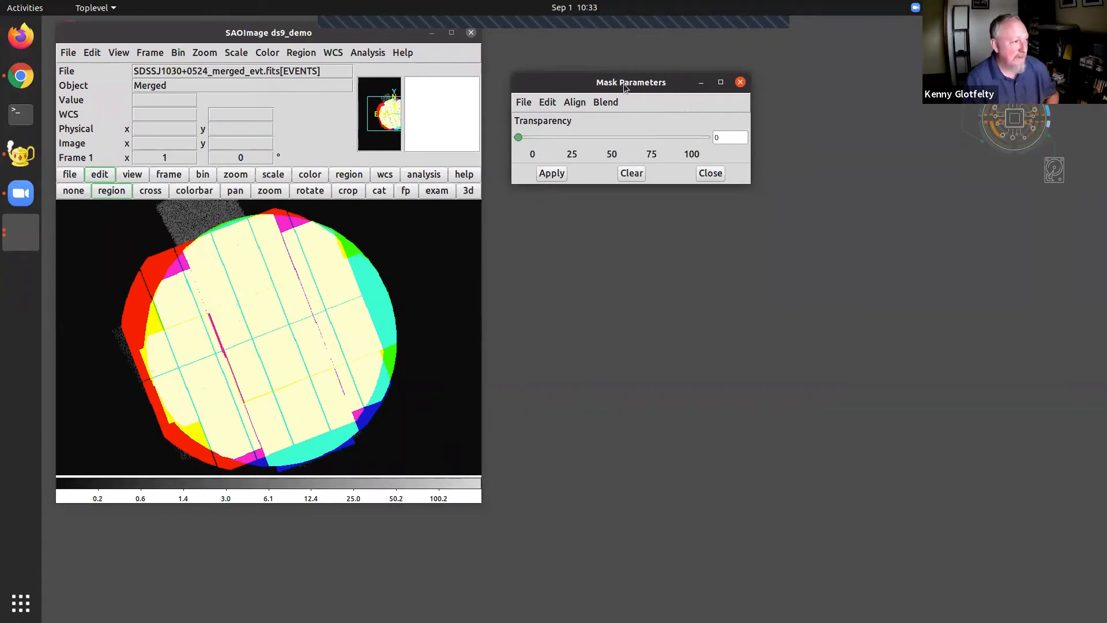
Step: Switch the mask blending back to Source
left_click(606, 103)
left_click(614, 129)
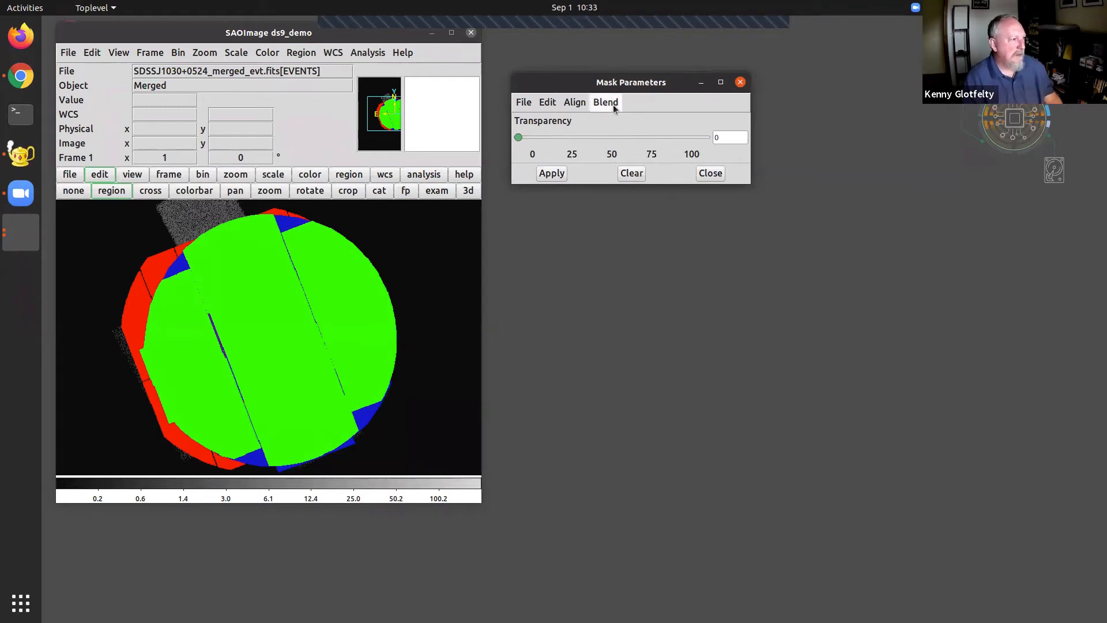
left_click(612, 105)
left_click(670, 119)
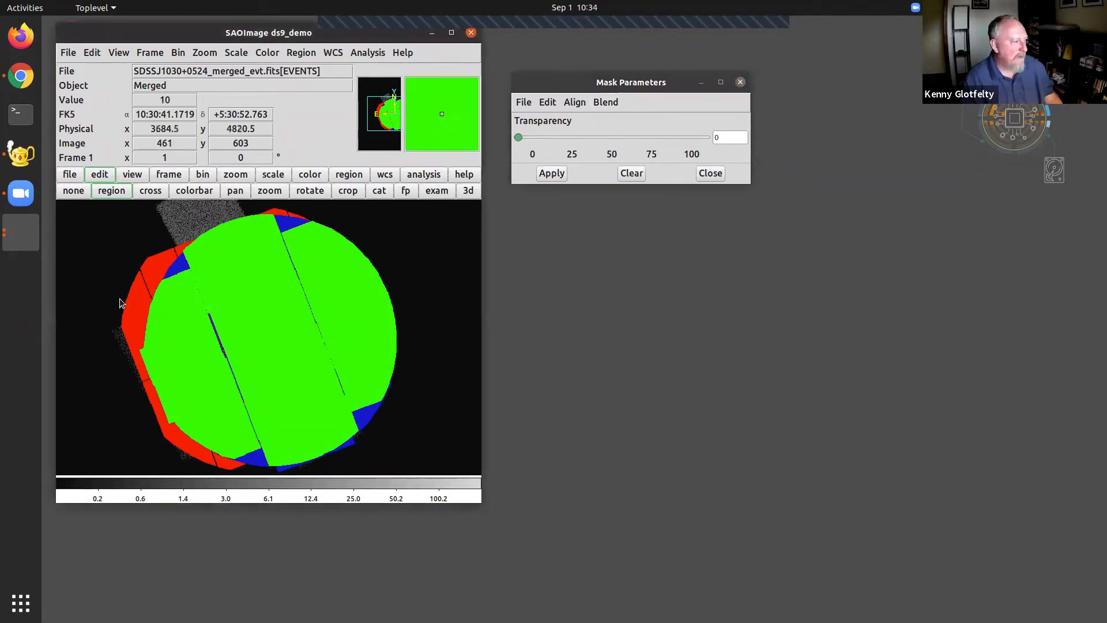
Step: Try a mask transparency of 60, return it to 0 and close the mask parameters
mouse_move(518, 138)
left_mouse_down()
mouse_move(629, 149)
mouse_move(661, 138)
mouse_move(566, 138)
mouse_move(496, 163)
mouse_move(682, 140)
mouse_move(521, 126)
left_mouse_up()
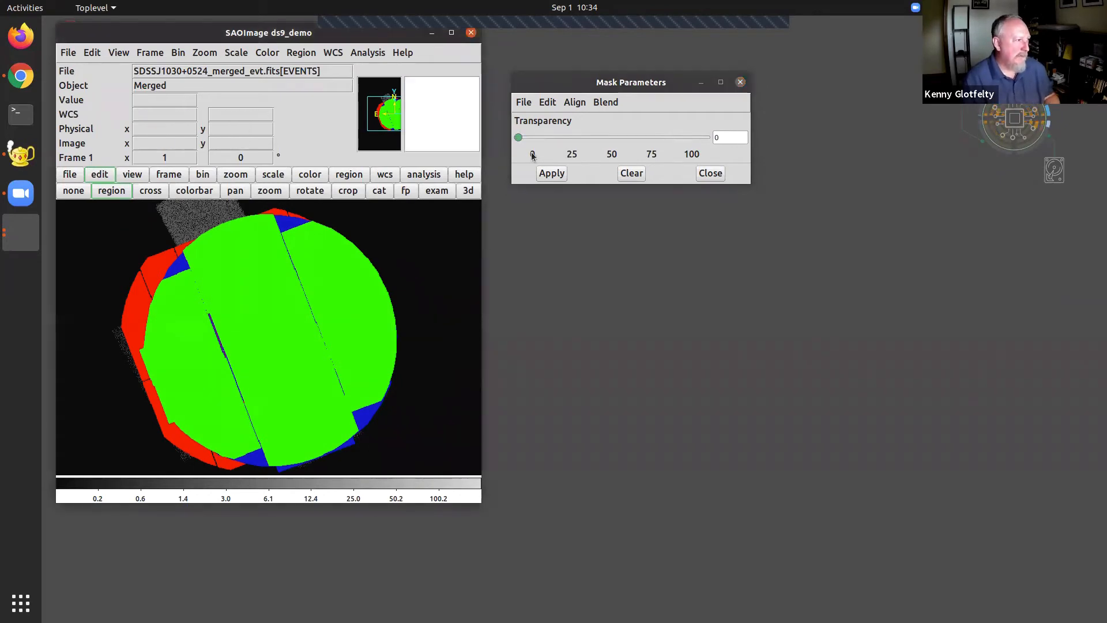
left_click_drag(530, 136, 632, 138)
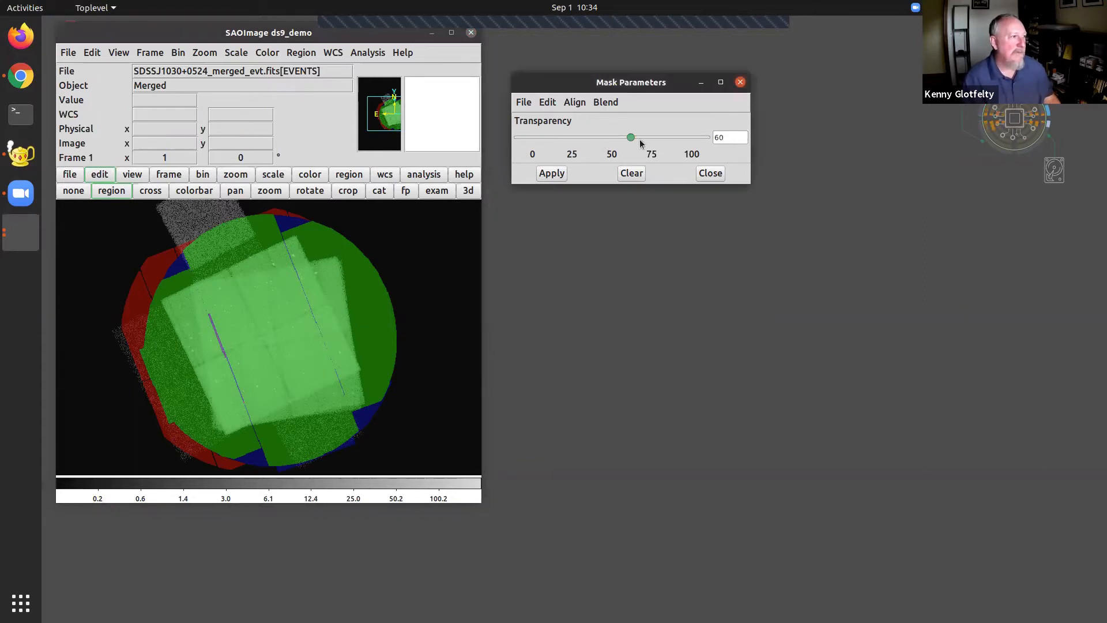
left_click_drag(632, 138, 523, 139)
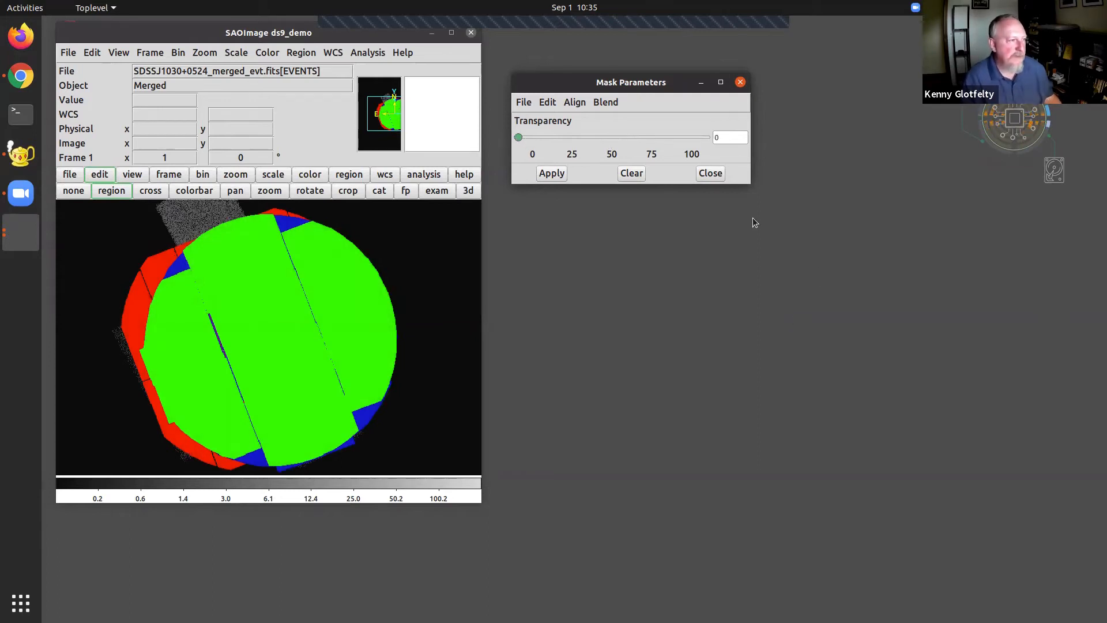
left_click(711, 172)
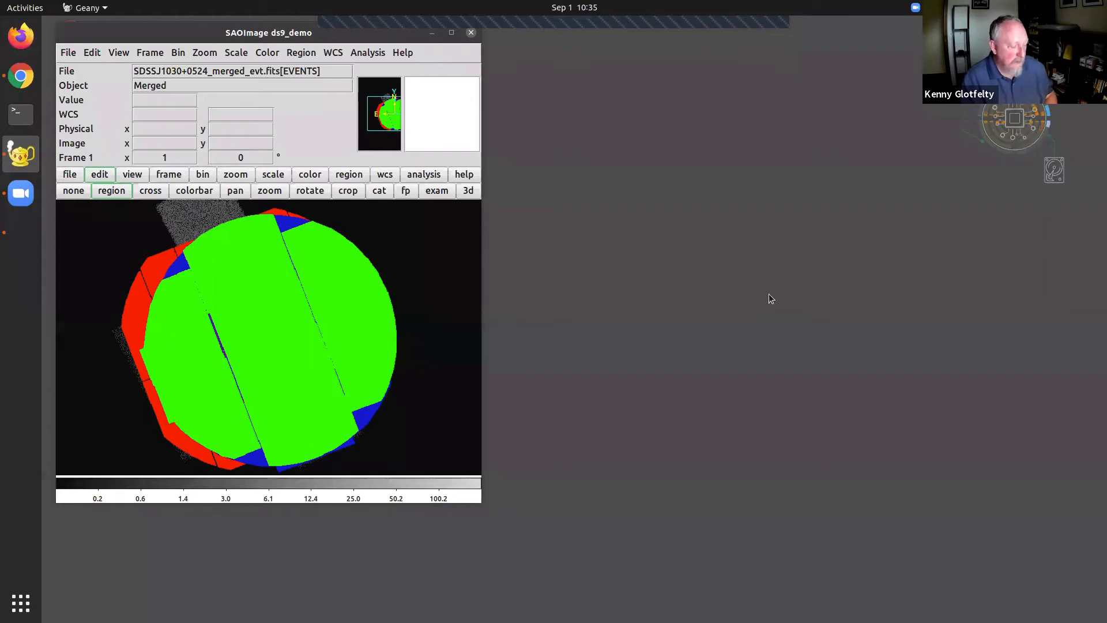
Step: Switch to the terminal and run reset plus the XPA commands that load out_broad_thresh.img from $ROOT/Basics with log scale and zoom 0.5
key("alt+Tab")
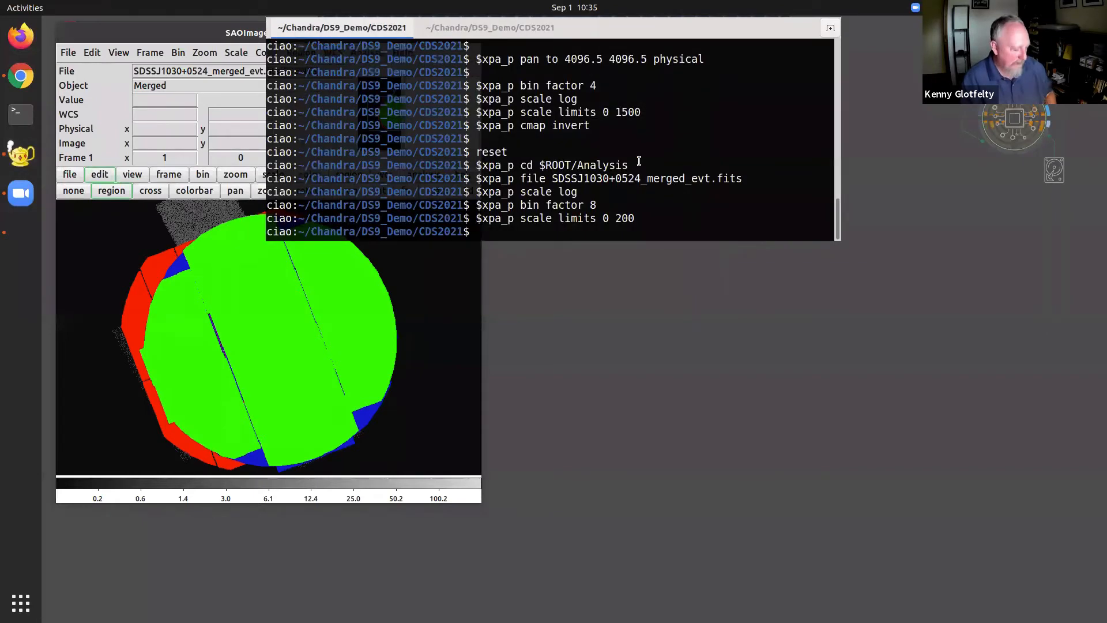
type("reset $xpa_p cd $ROOT/Basics  $xpa_p file out_broad_thresh.img $xpa_p scale log $xpa_p zoom to 0.5")
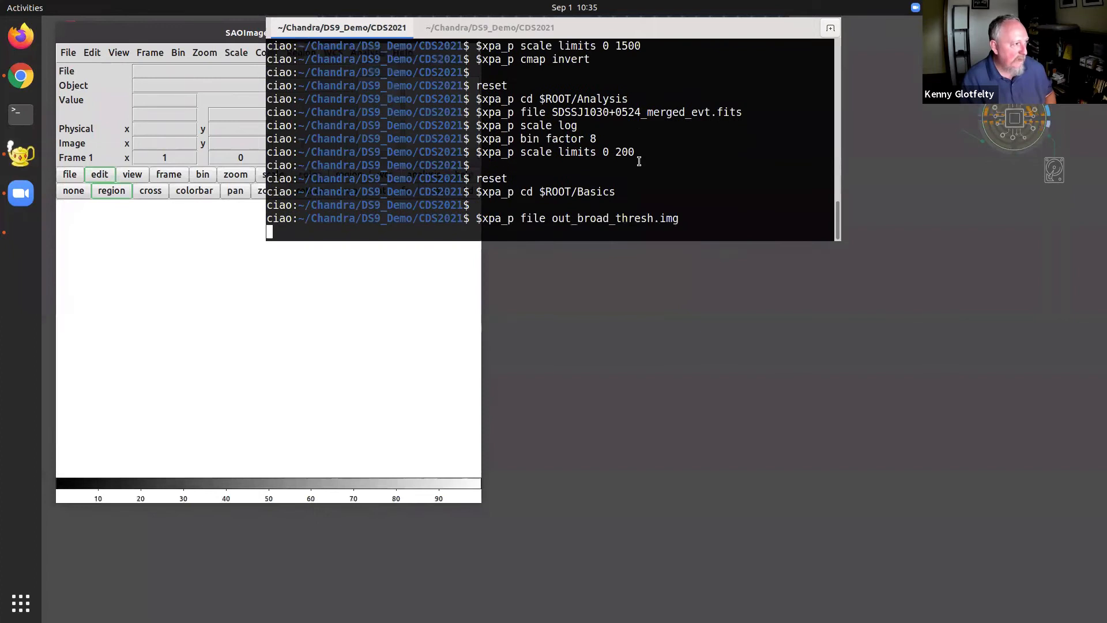
key("F12")
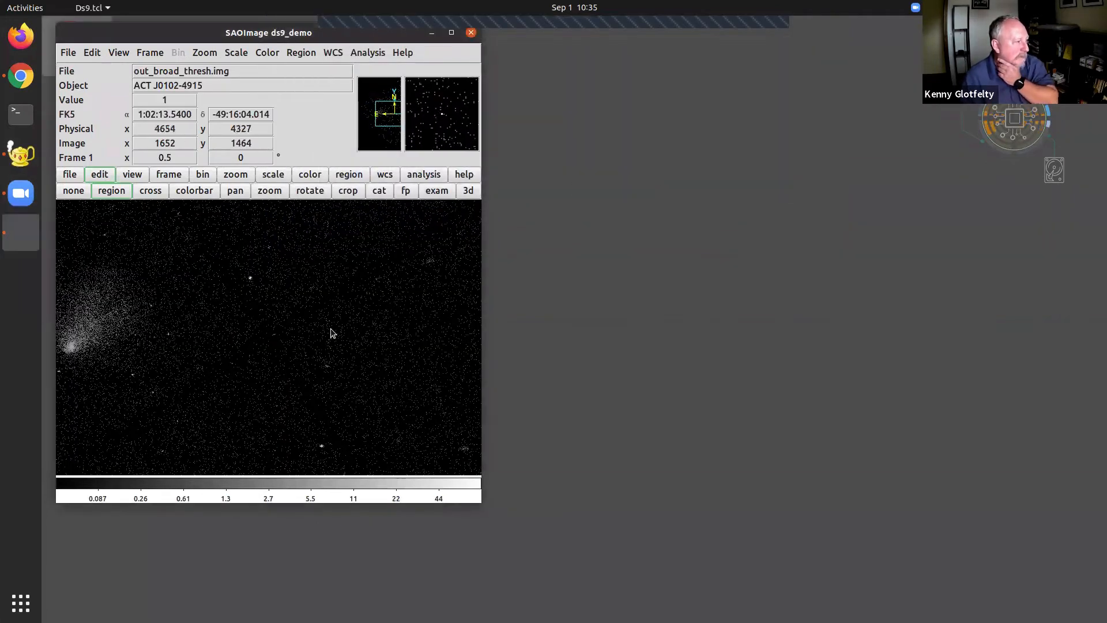
left_click_drag(188, 245, 239, 242)
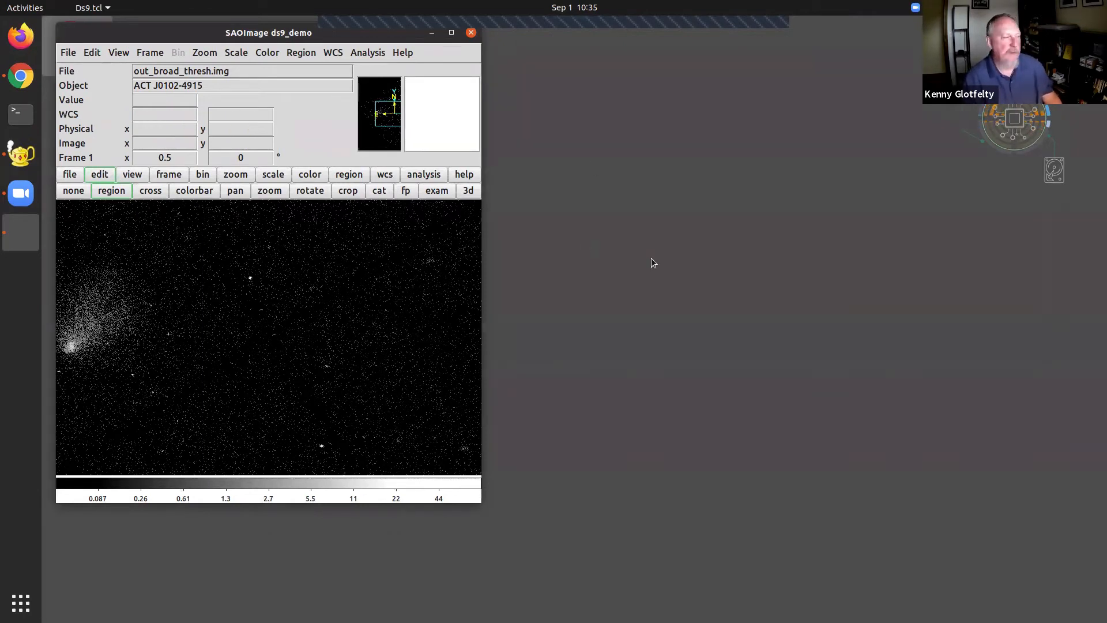
Step: Detach the CIAO tools (DAX) analysis menu as its own window and place it beside the image
left_click(365, 56)
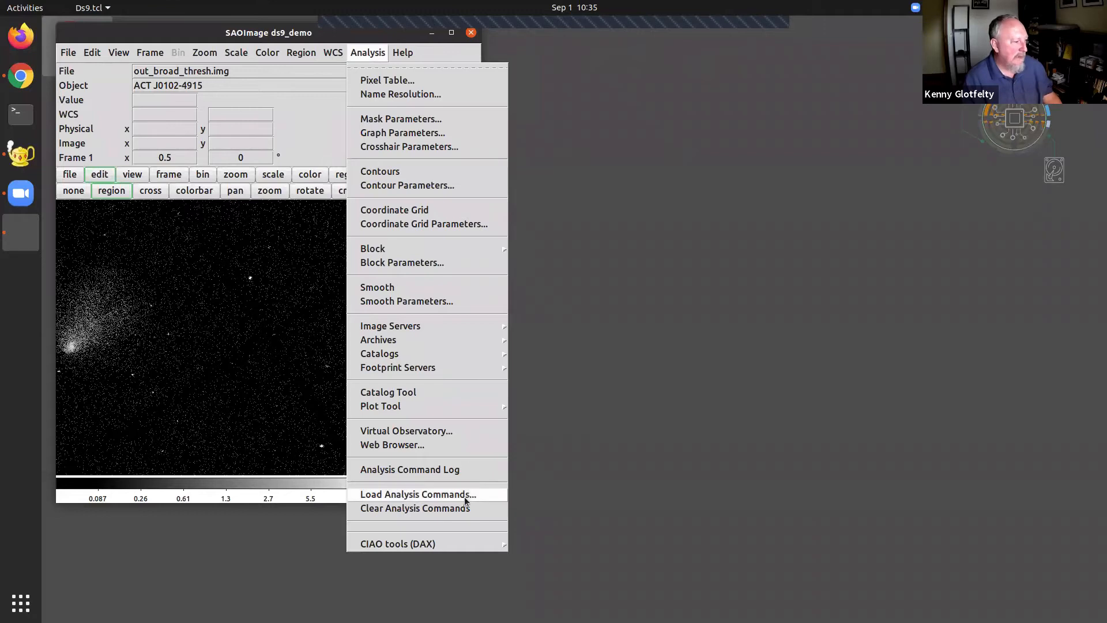
mouse_move(451, 546)
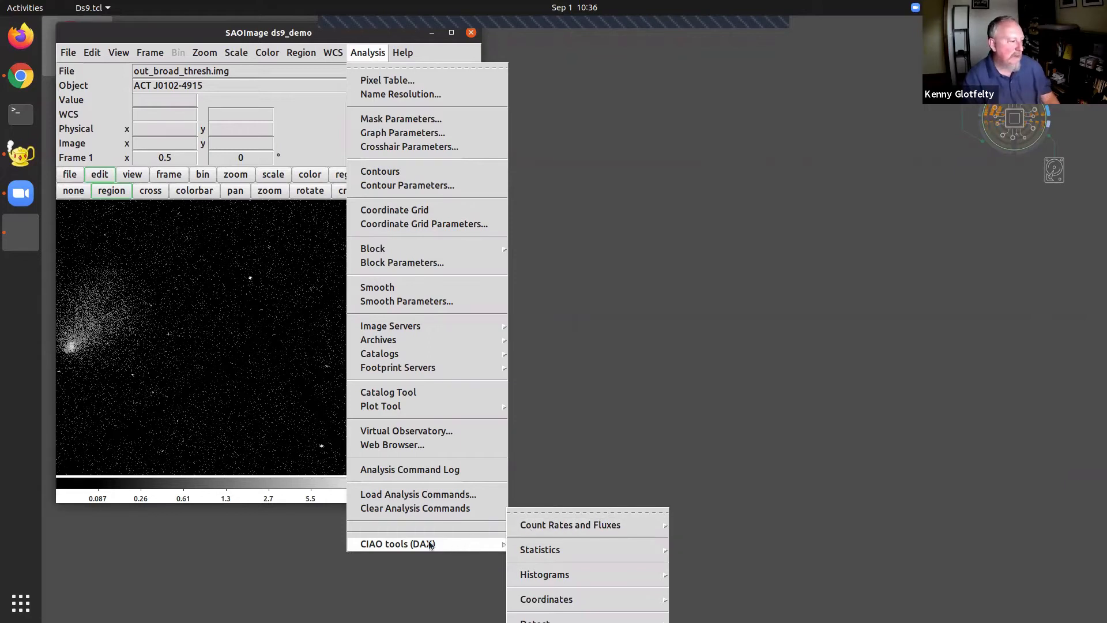
left_click(549, 512)
left_click_drag(568, 304, 550, 54)
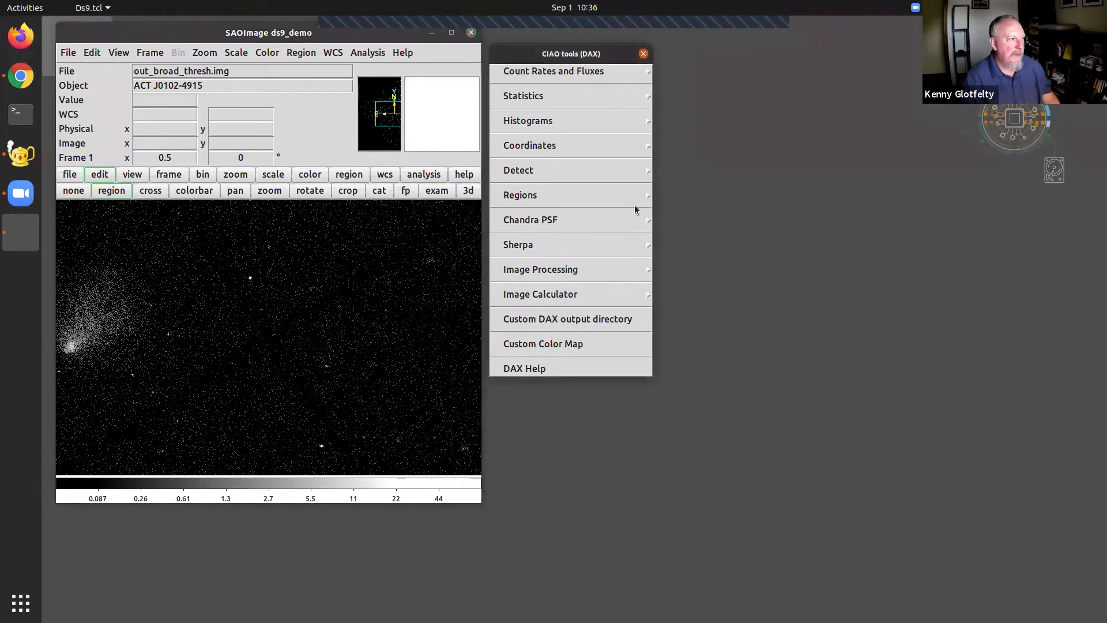
Step: Run celldetect on the image with a sigma threshold of 3 and a fixed cell size of 9
left_click(586, 171)
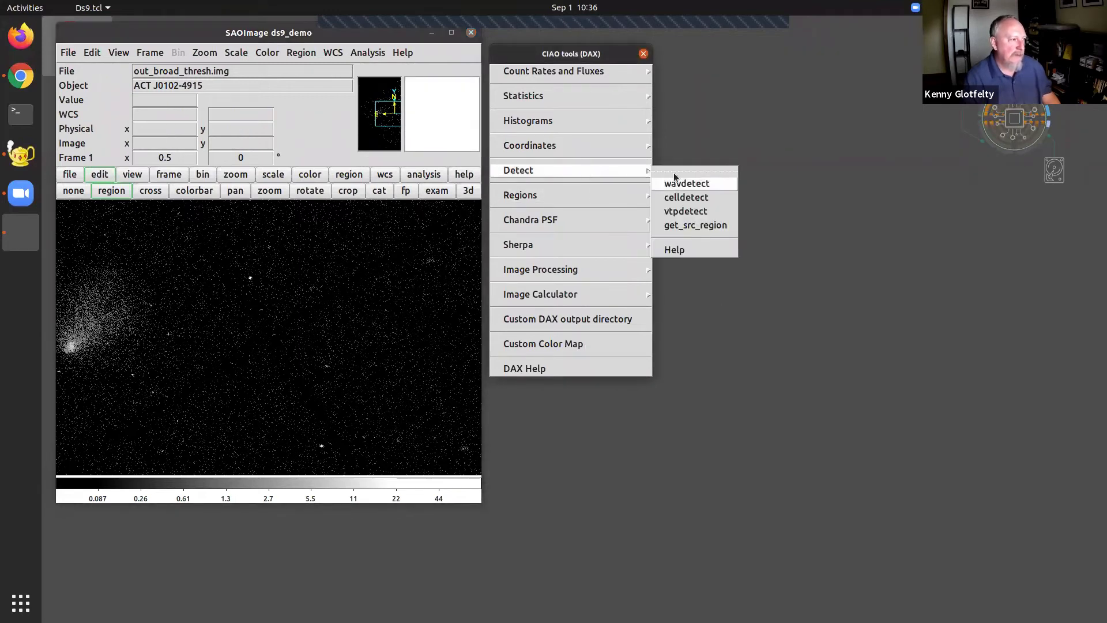
left_click(702, 197)
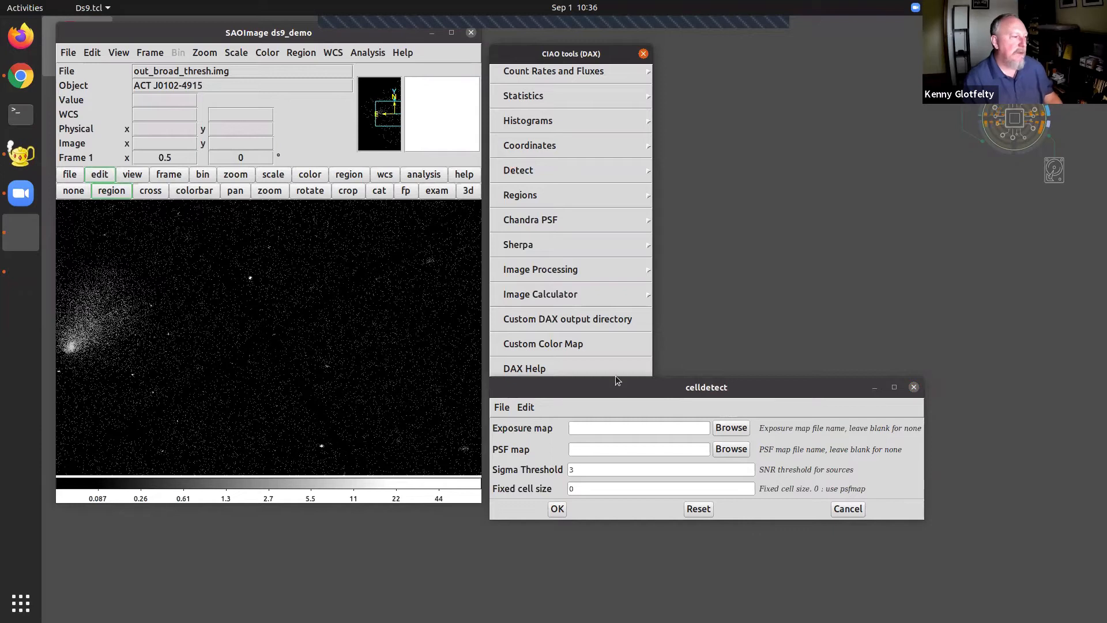
left_click_drag(622, 388, 616, 329)
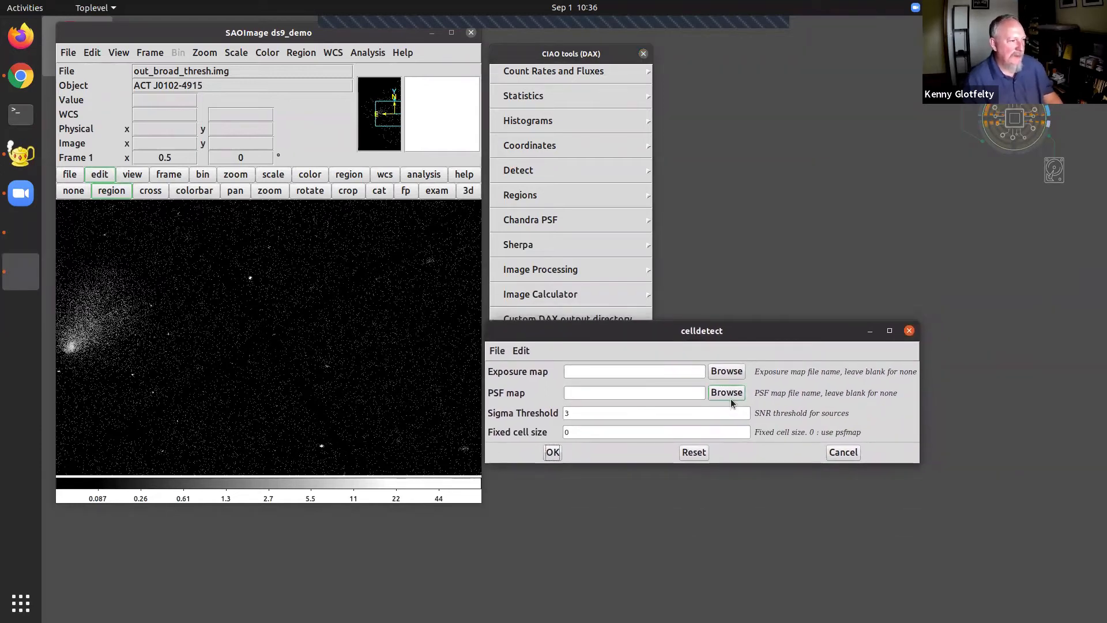
left_click(704, 428)
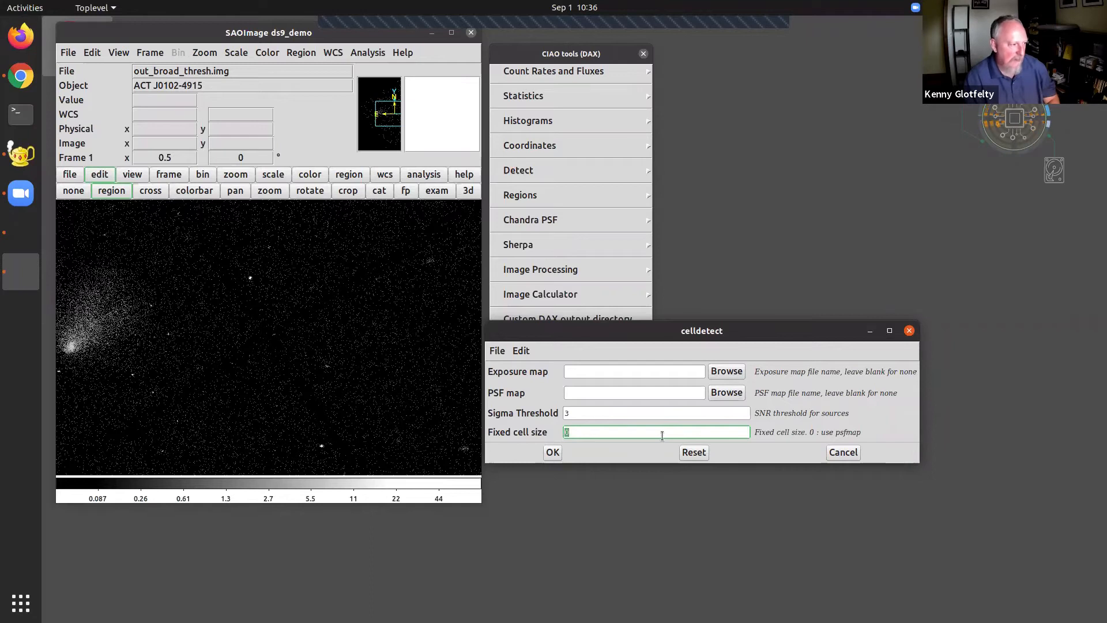
left_click(552, 454)
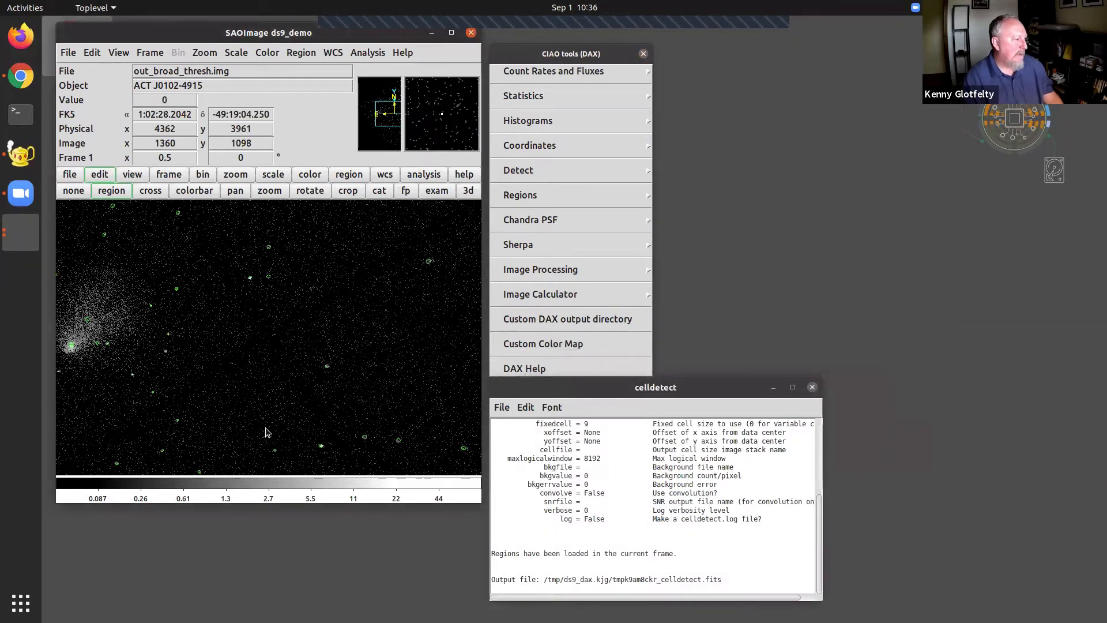
Step: Close the detached CIAO tools window and move the celldetect output window up beside the image
left_click(644, 54)
left_click_drag(671, 395, 672, 65)
left_click_drag(358, 334, 271, 273)
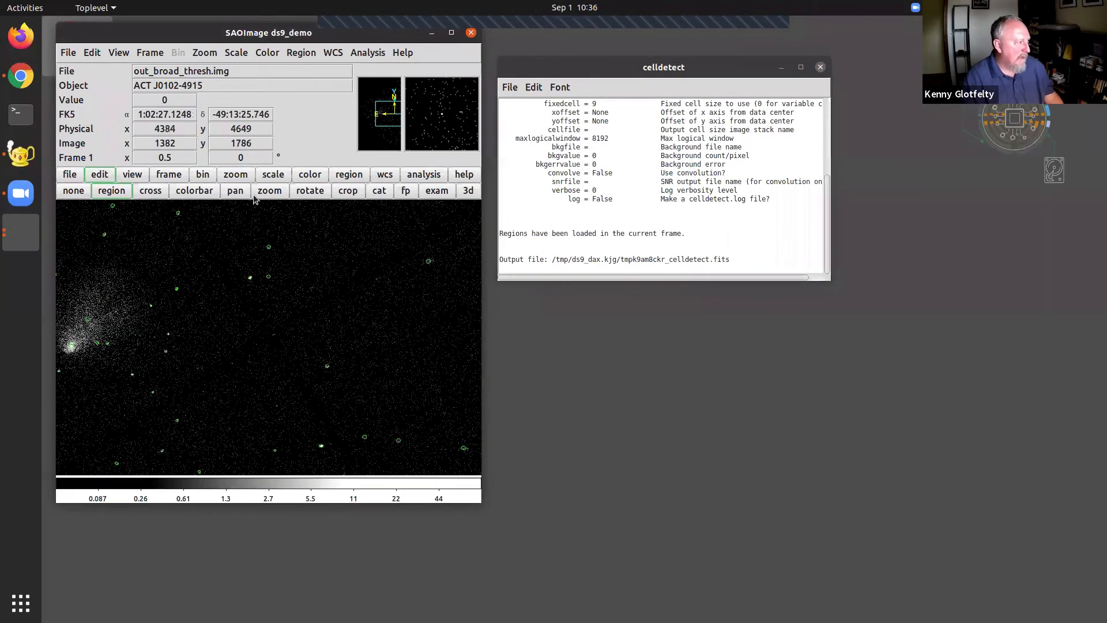
Step: Select all detected source regions, set their line width to 3, and deselect them
left_click(301, 53)
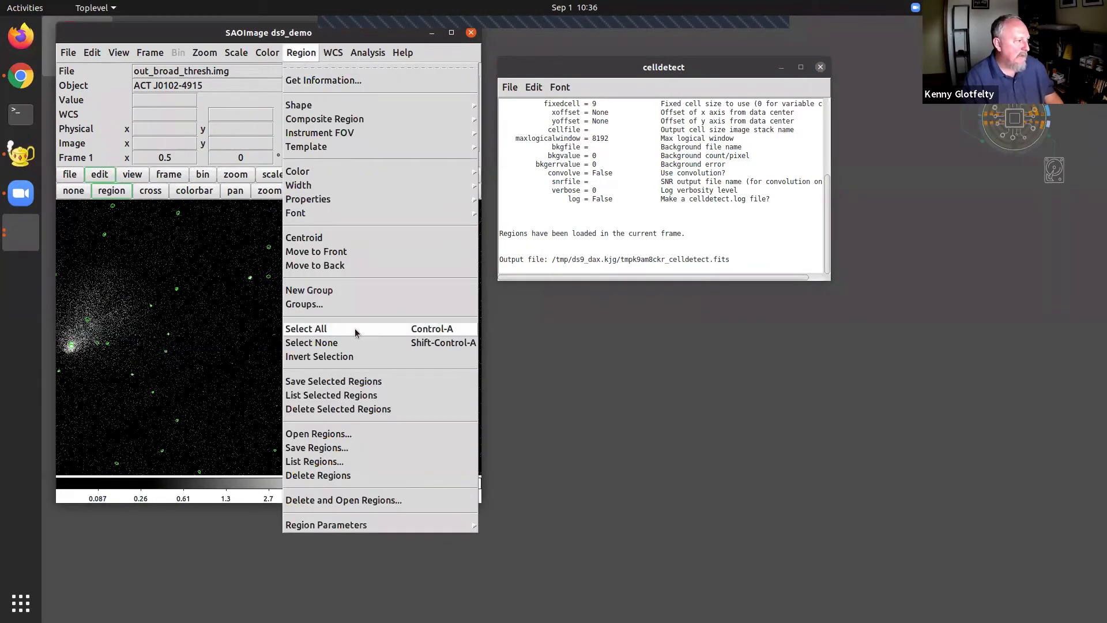
left_click(306, 329)
left_click(296, 53)
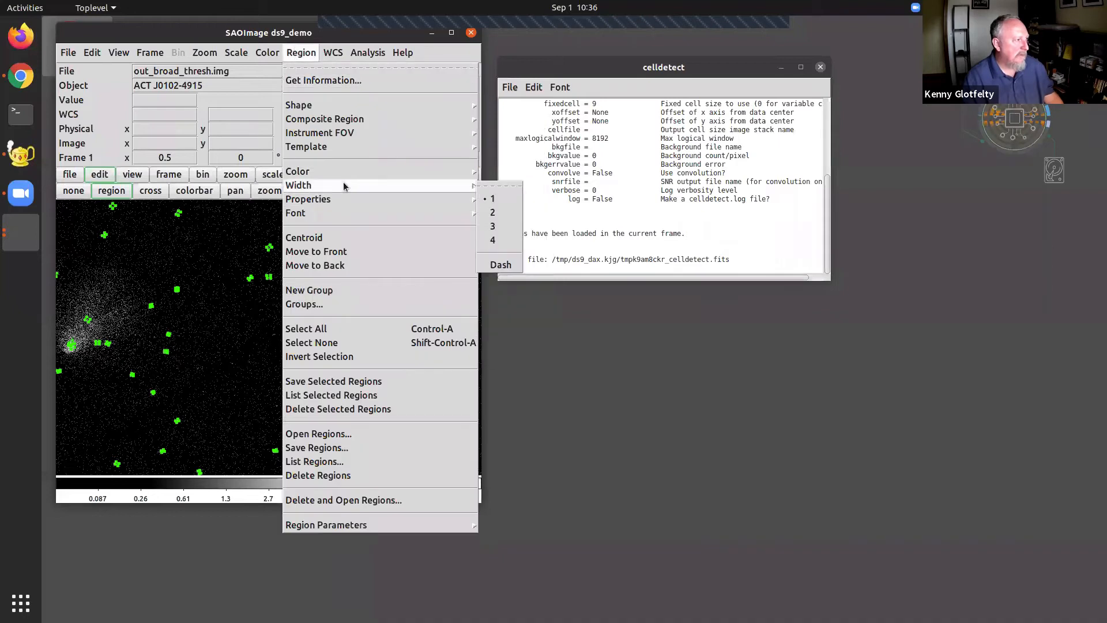
mouse_move(477, 187)
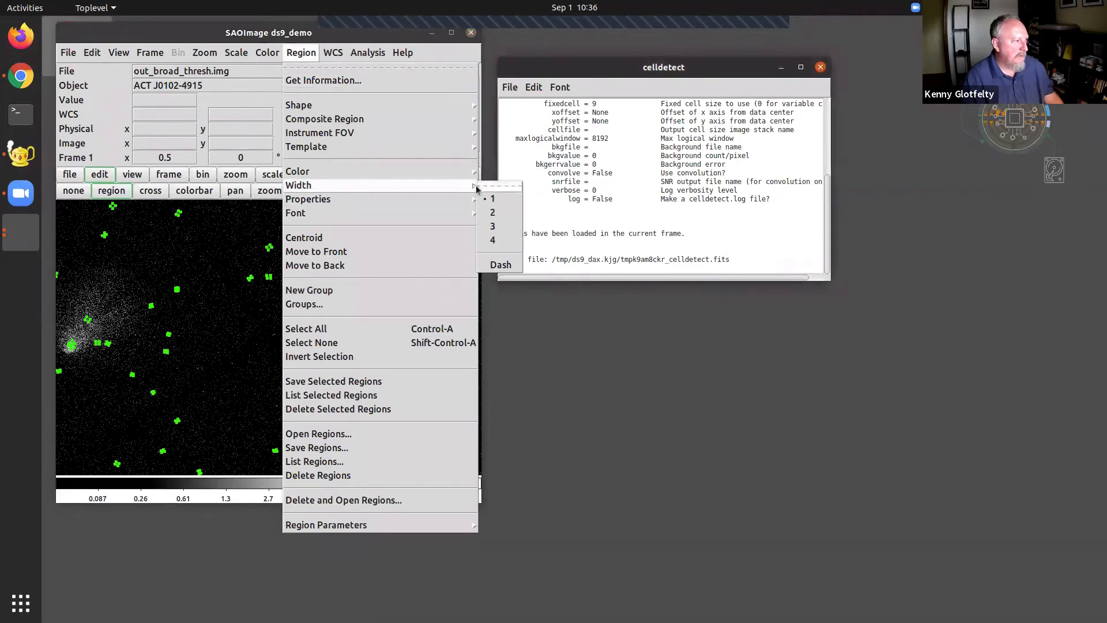
left_click(494, 227)
left_click(378, 310)
Step: Adjust the image contrast and recentre the view on the extended emission and its surrounding source regions
left_click_drag(236, 272, 310, 239)
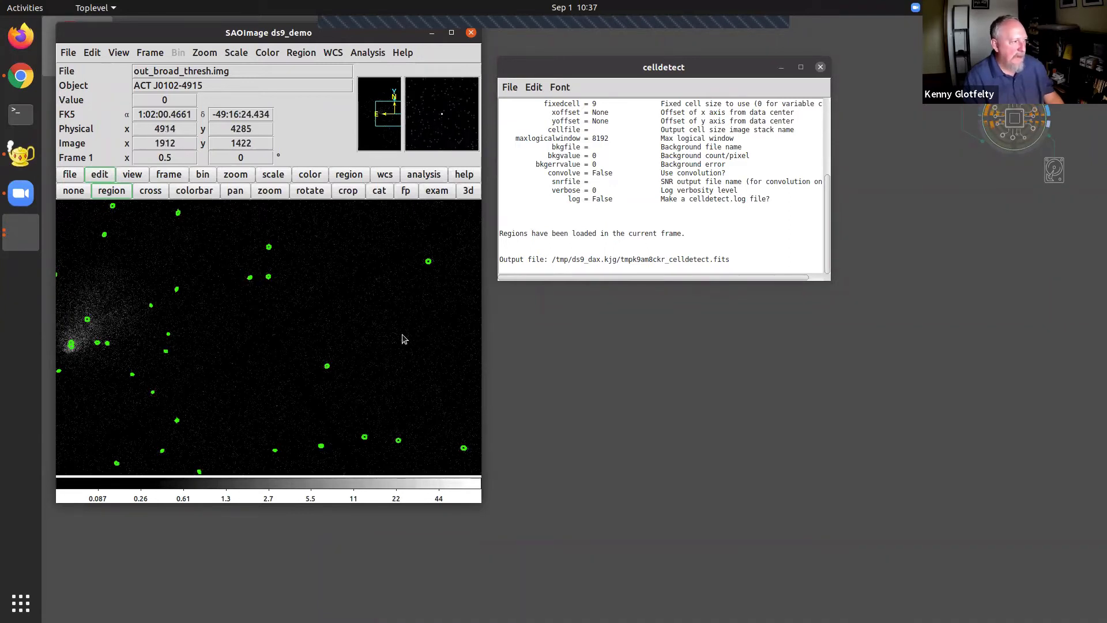
middle_click(385, 251)
middle_click(224, 274)
middle_click(170, 440)
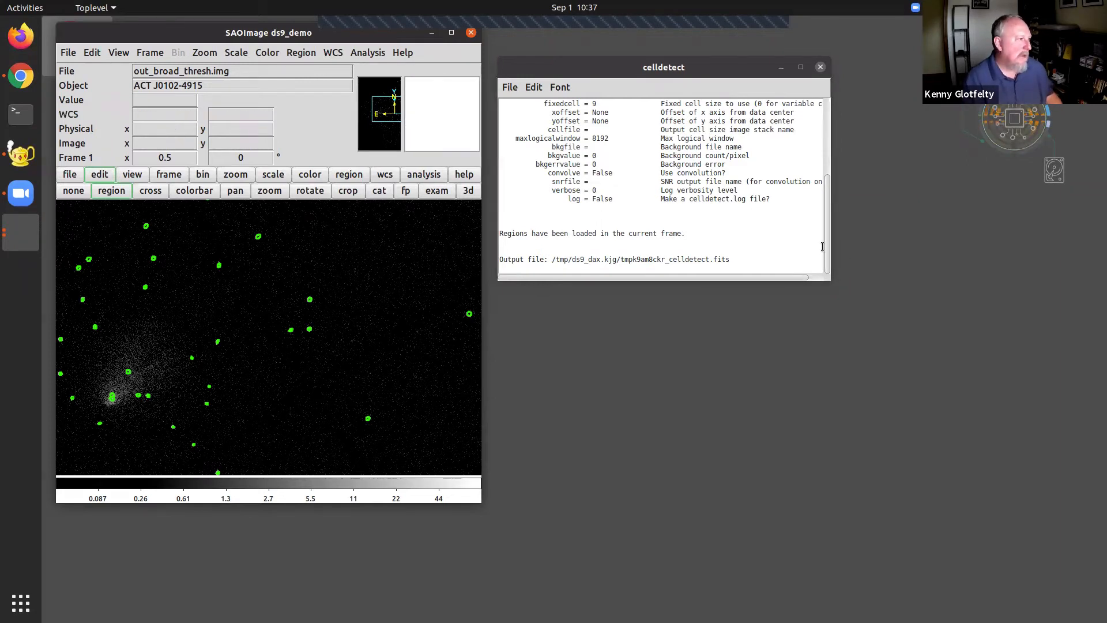
Step: Copy the output file path /tmp/ds9_dax.kjg/tmpk9am8ckr_celldetect.fits from the celldetect window and move that window up slightly
left_click(779, 245)
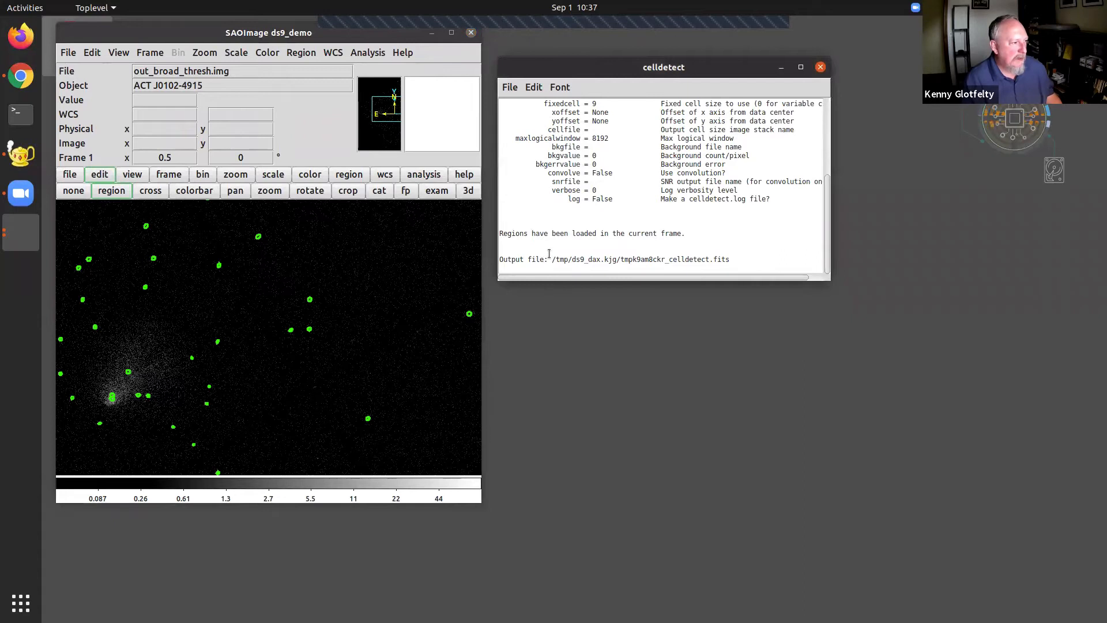
left_click(287, 137)
left_click(557, 251)
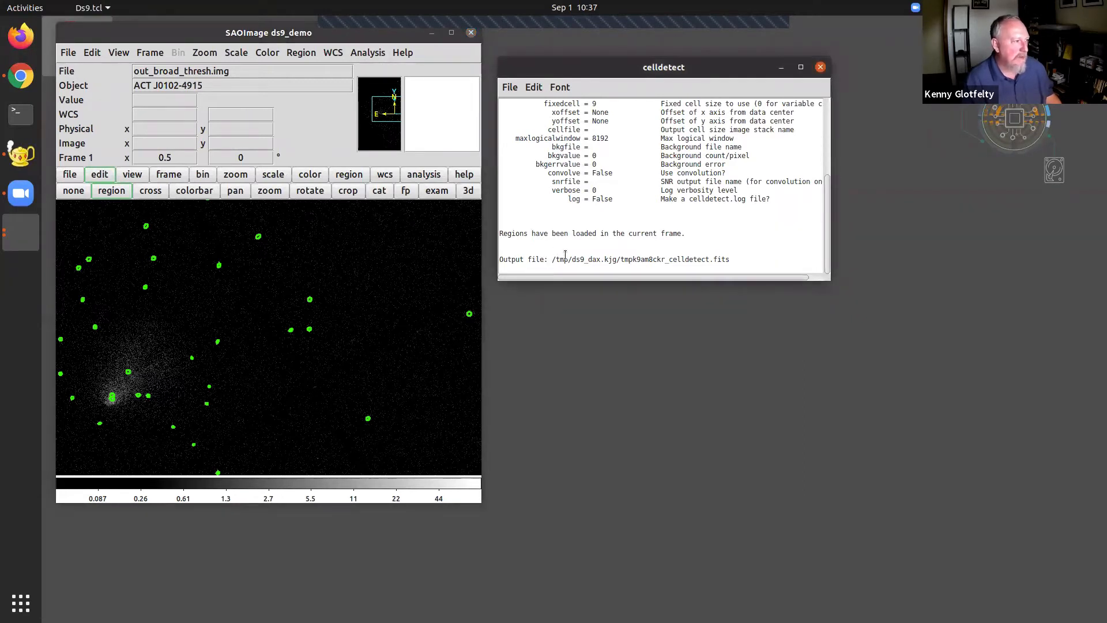
left_click_drag(550, 264, 666, 260)
left_click(603, 260)
left_click_drag(551, 260, 731, 259)
key("ctrl+c")
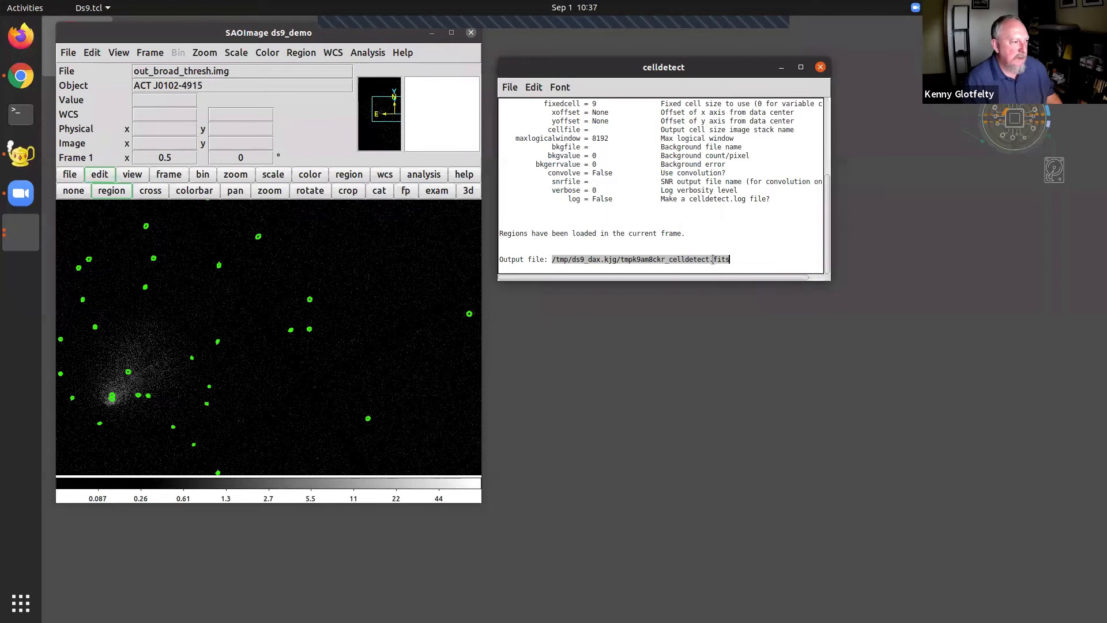
left_click(533, 87)
left_click(538, 128)
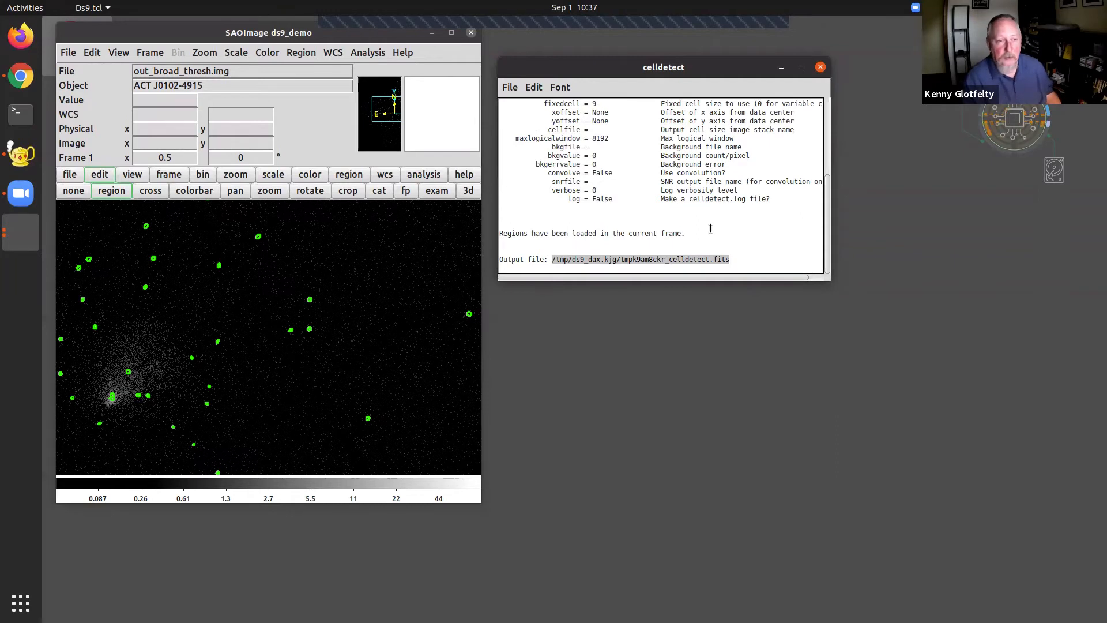
left_click_drag(582, 68, 579, 61)
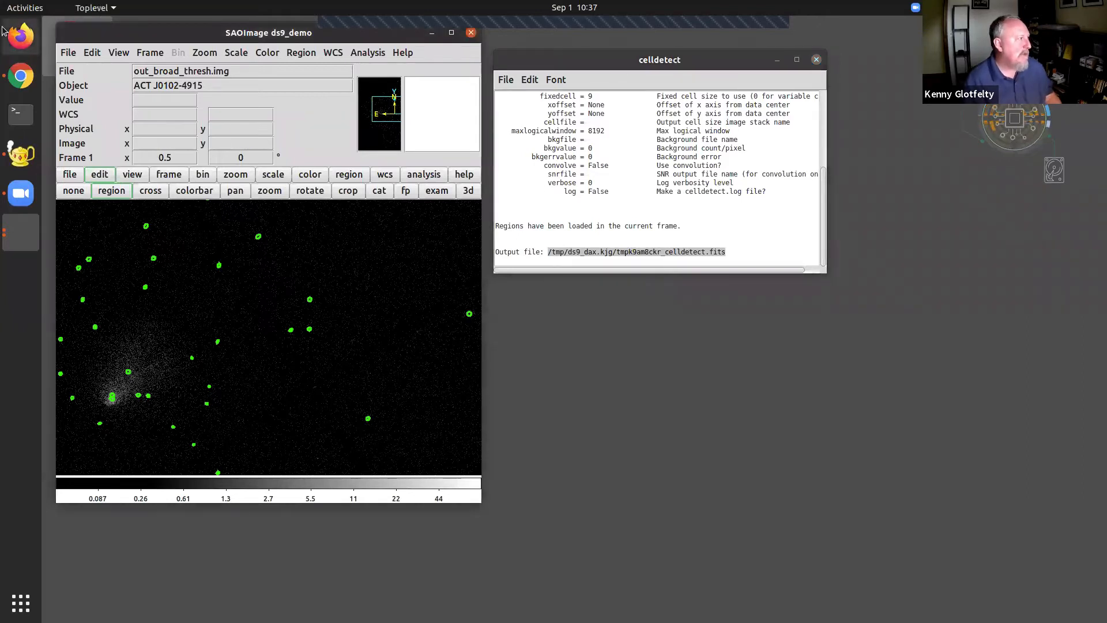
Step: Open Prism from the image window and move it aside so part of the image stays visible
left_click(67, 54)
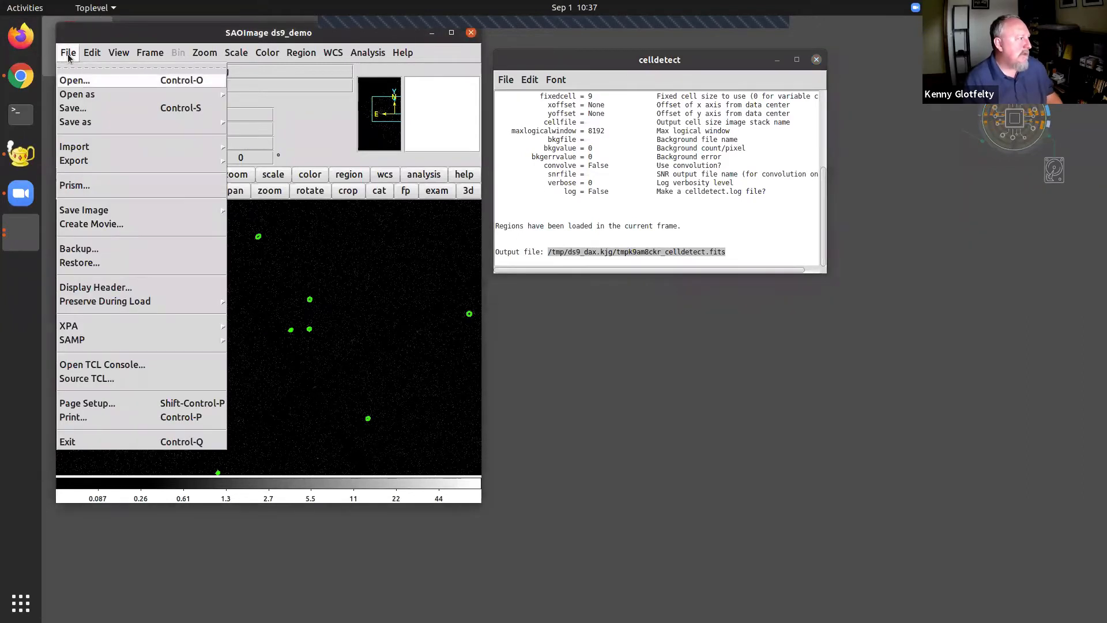
left_click(70, 185)
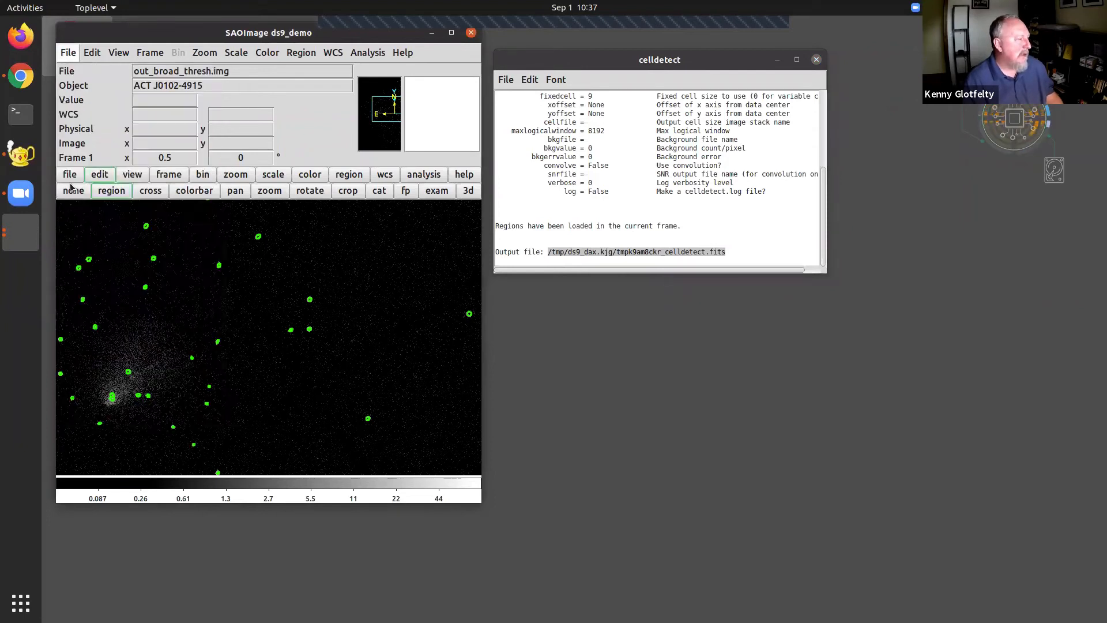
left_click_drag(273, 33, 406, 86)
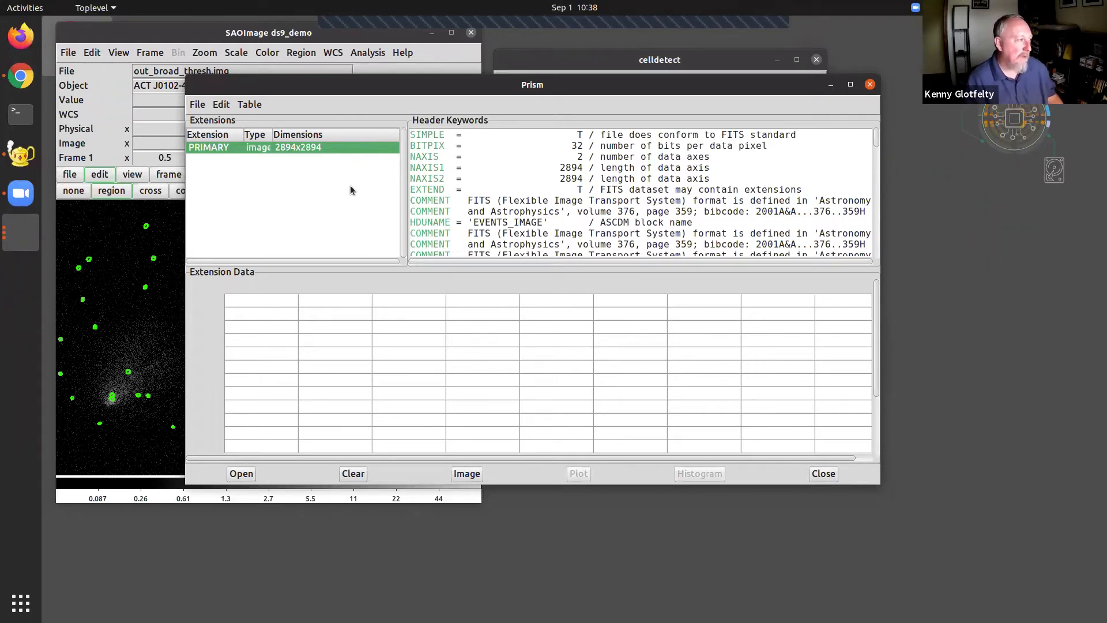
left_click_drag(659, 87, 701, 89)
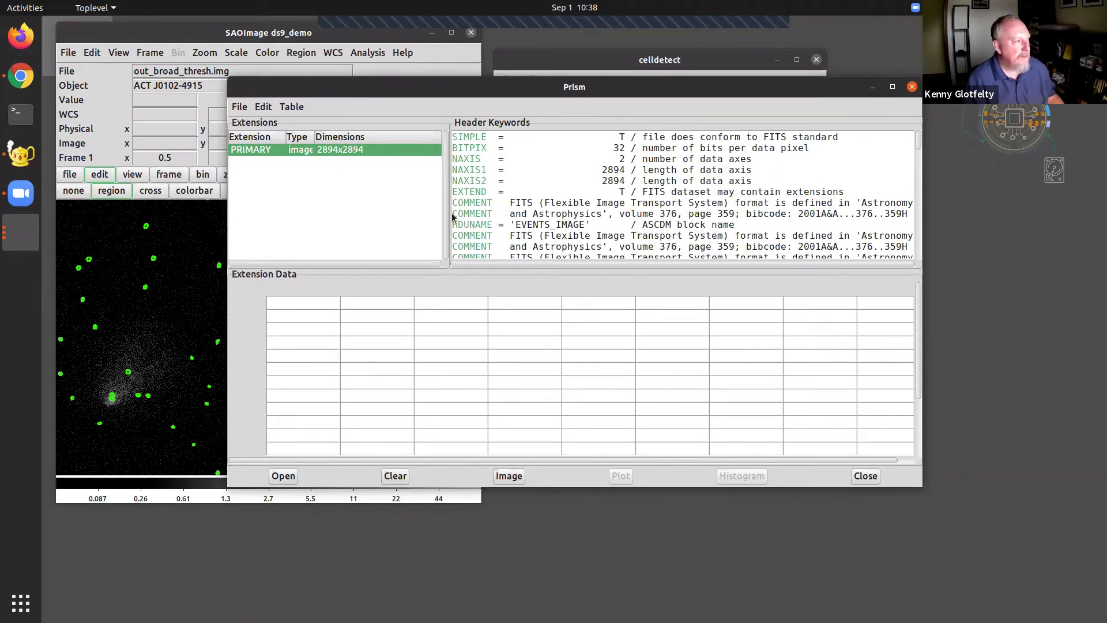
Step: Load the copied file /tmp/ds9_dax.kjg/tmpk9am8ckr_celldetect.fits into Prism
left_click(238, 107)
left_click(461, 110)
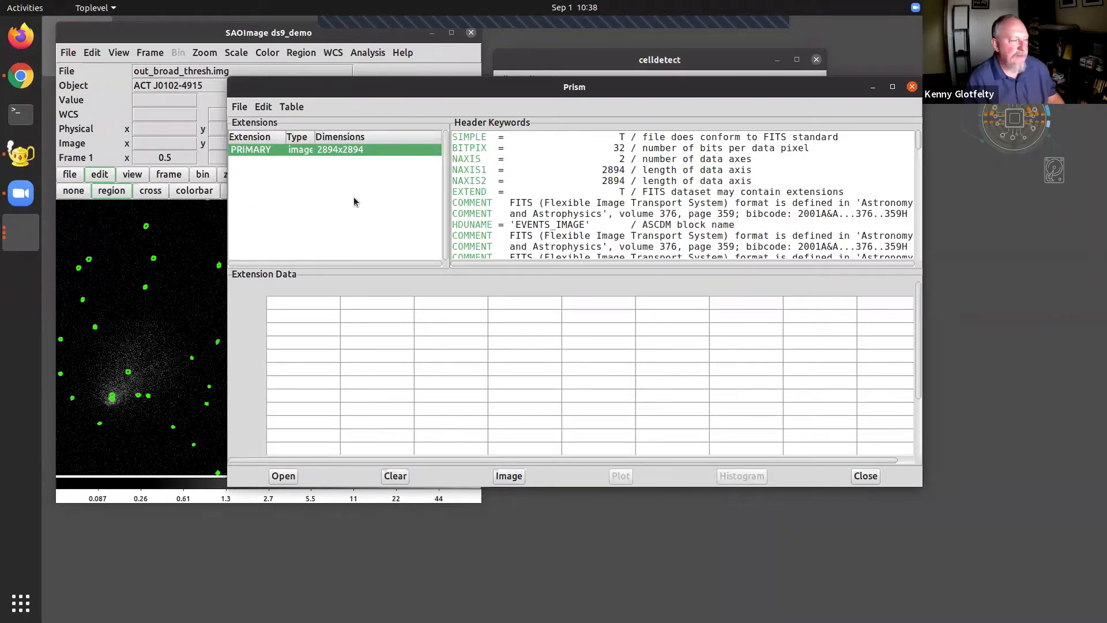
left_click(234, 108)
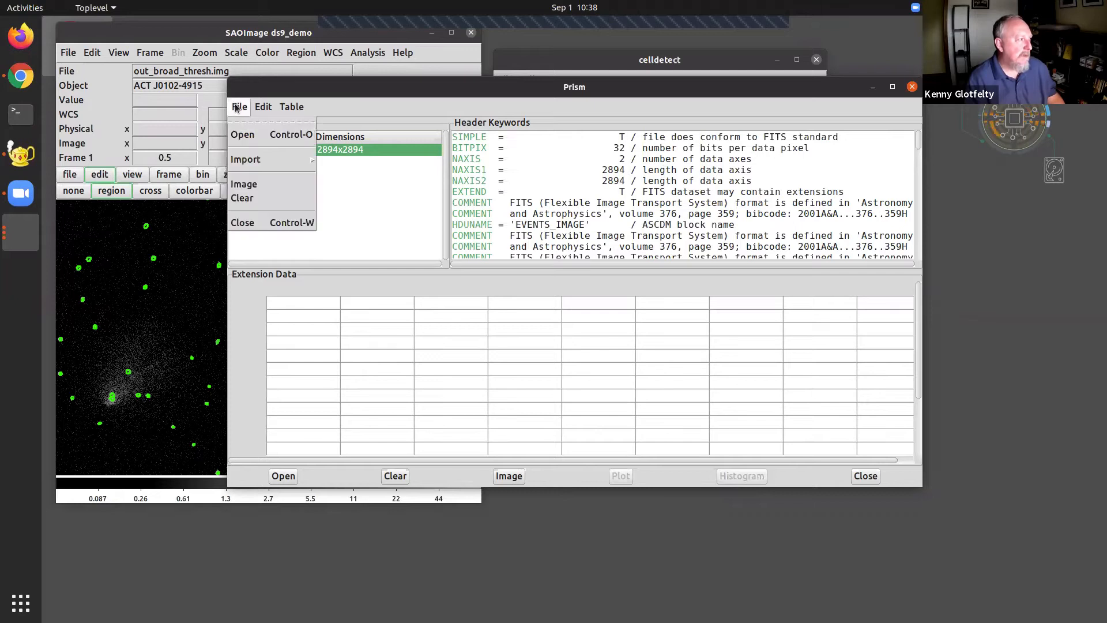
left_click(251, 138)
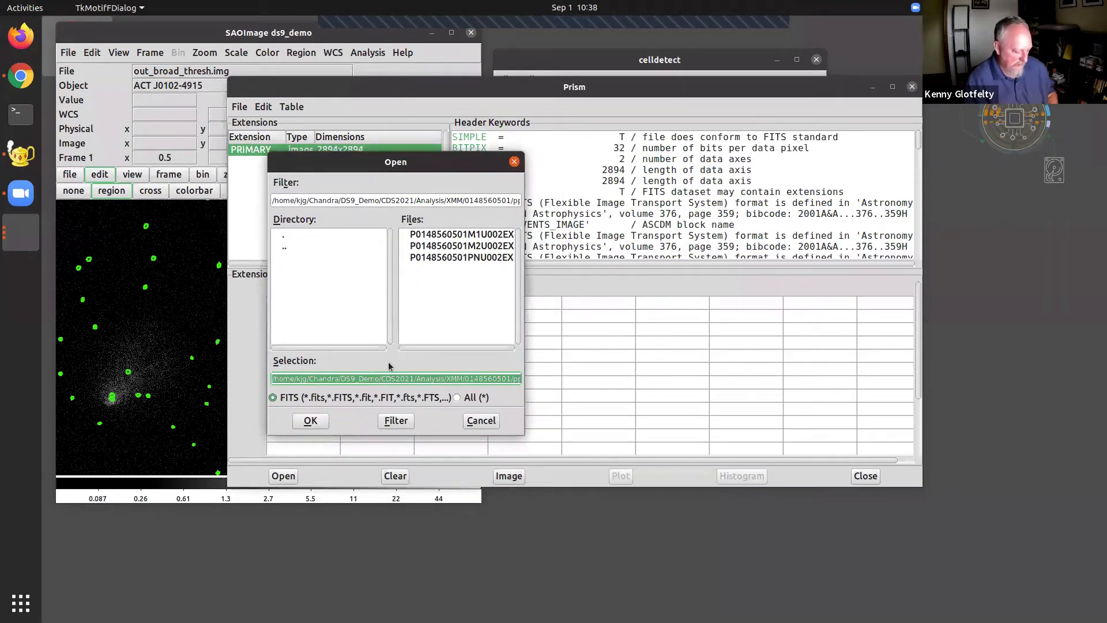
key("ctrl+v")
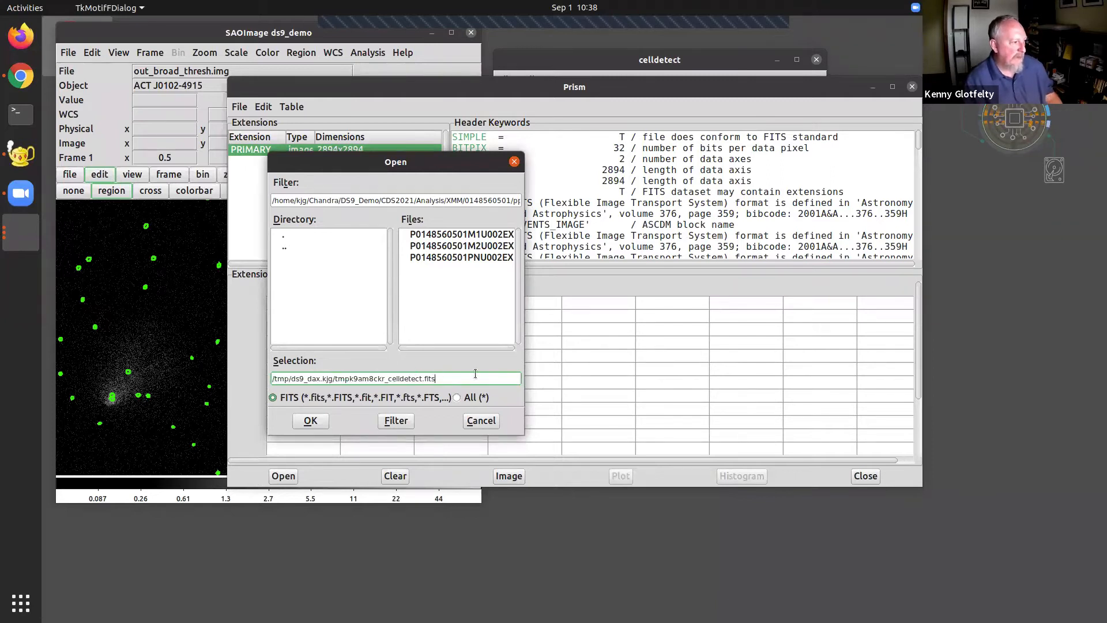
left_click(310, 421)
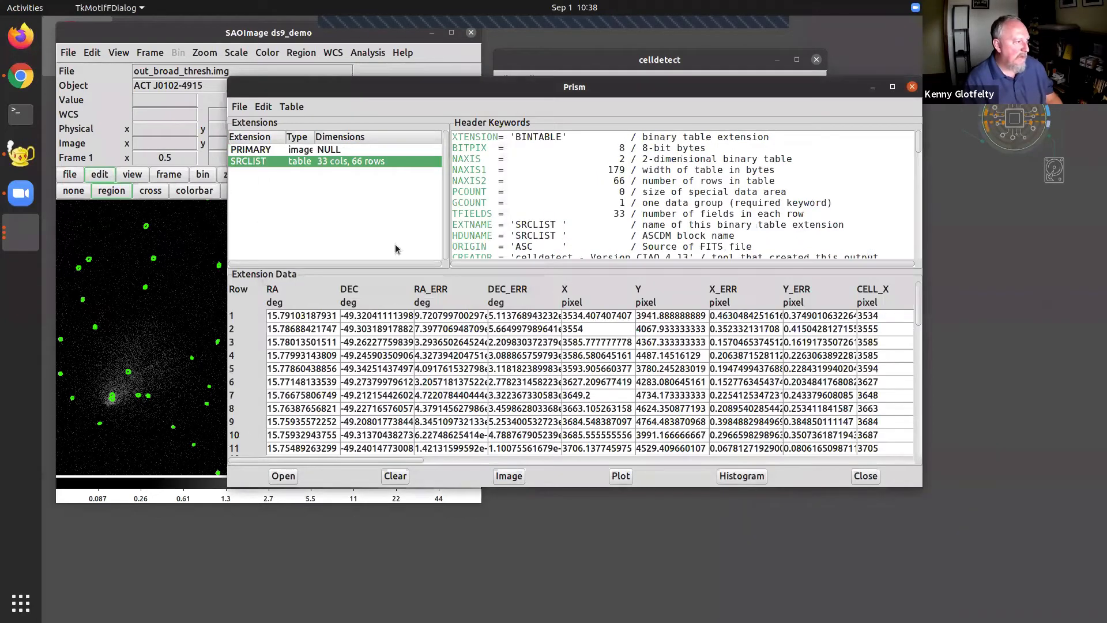
Step: Examine the SRCLIST table's columns and its header keywords in Prism
left_click_drag(473, 97, 441, 83)
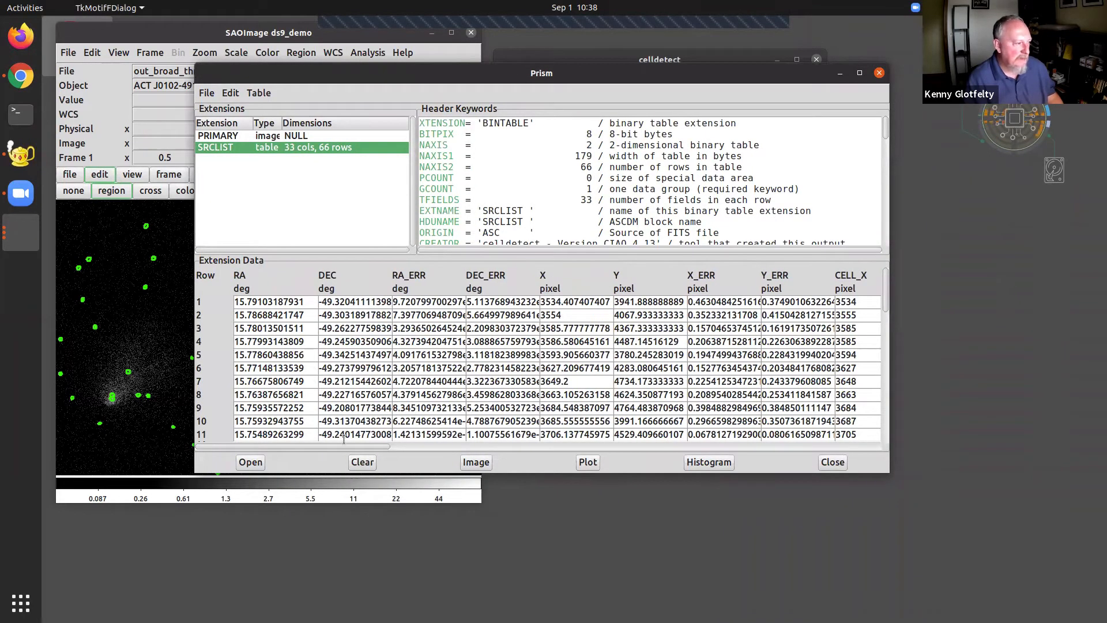
left_click_drag(346, 447, 594, 426)
mouse_move(491, 446)
left_mouse_down()
mouse_move(575, 463)
mouse_move(502, 444)
left_mouse_up()
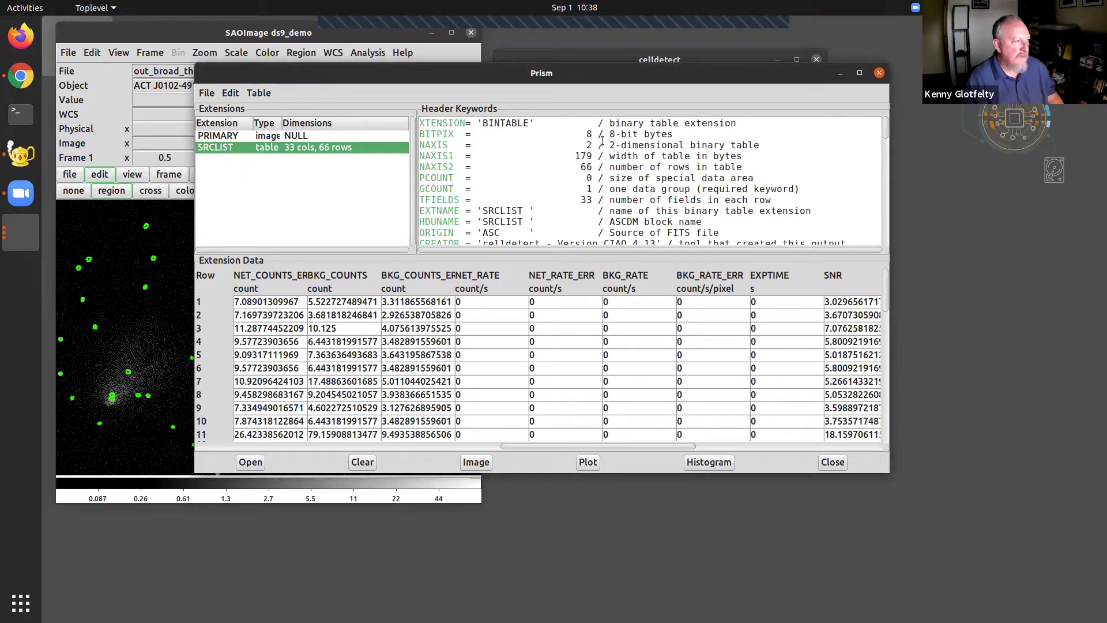
scroll(554, 177, "down", 15)
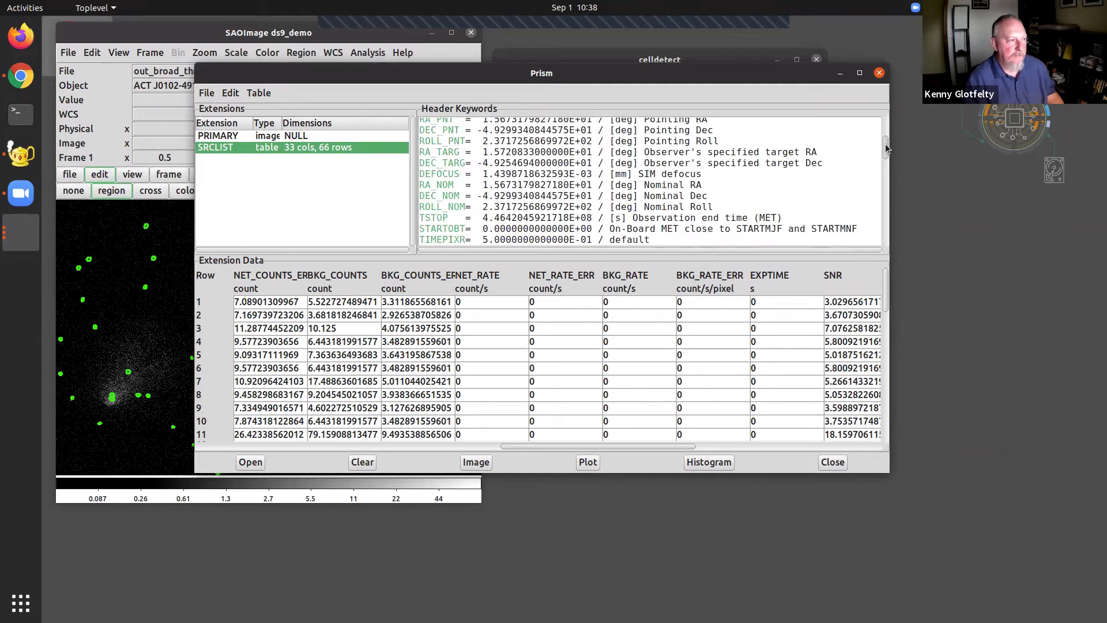
scroll(729, 121, "up", 15)
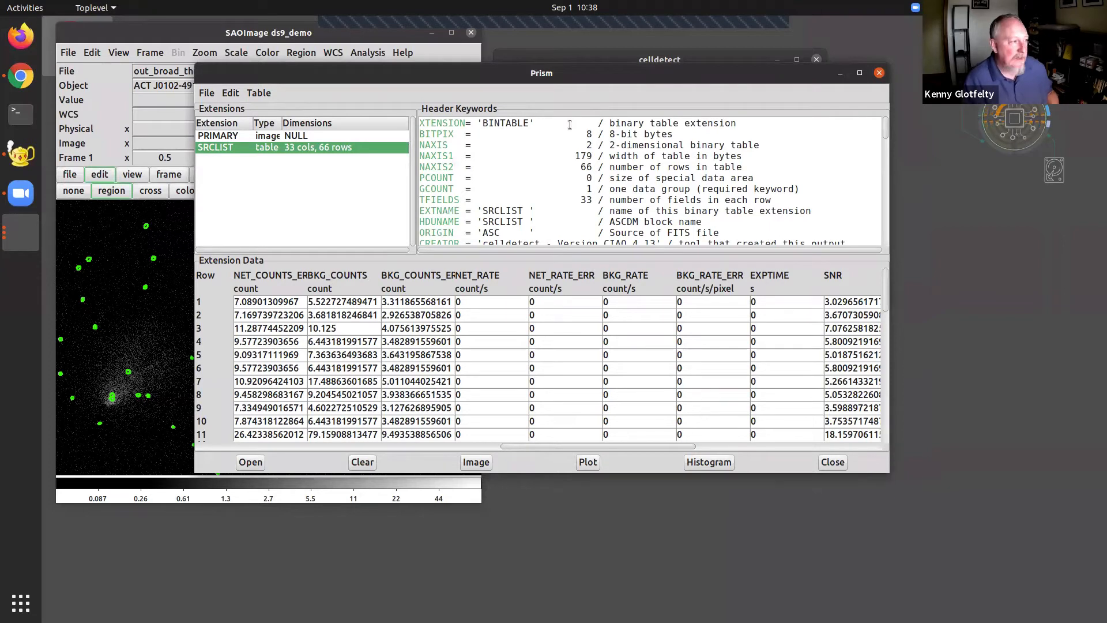
Step: Plot the SRCLIST table with NET_COUNTS as the X column and SNR as the Y column in a new plot
left_click_drag(515, 81, 583, 82)
left_click_drag(625, 450, 550, 449)
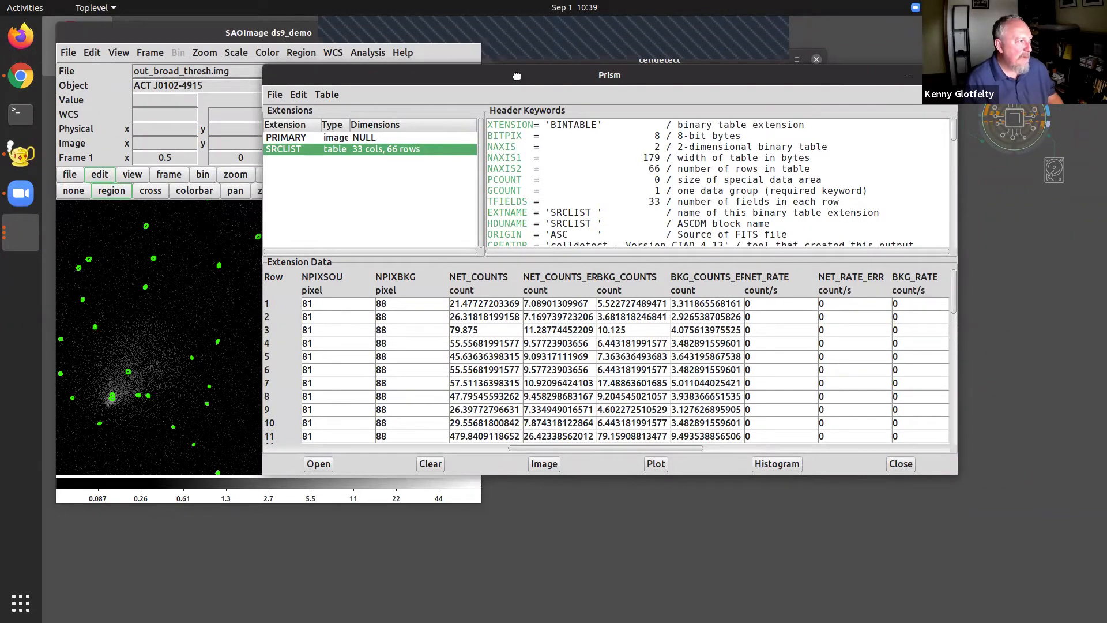
left_click_drag(517, 75, 499, 79)
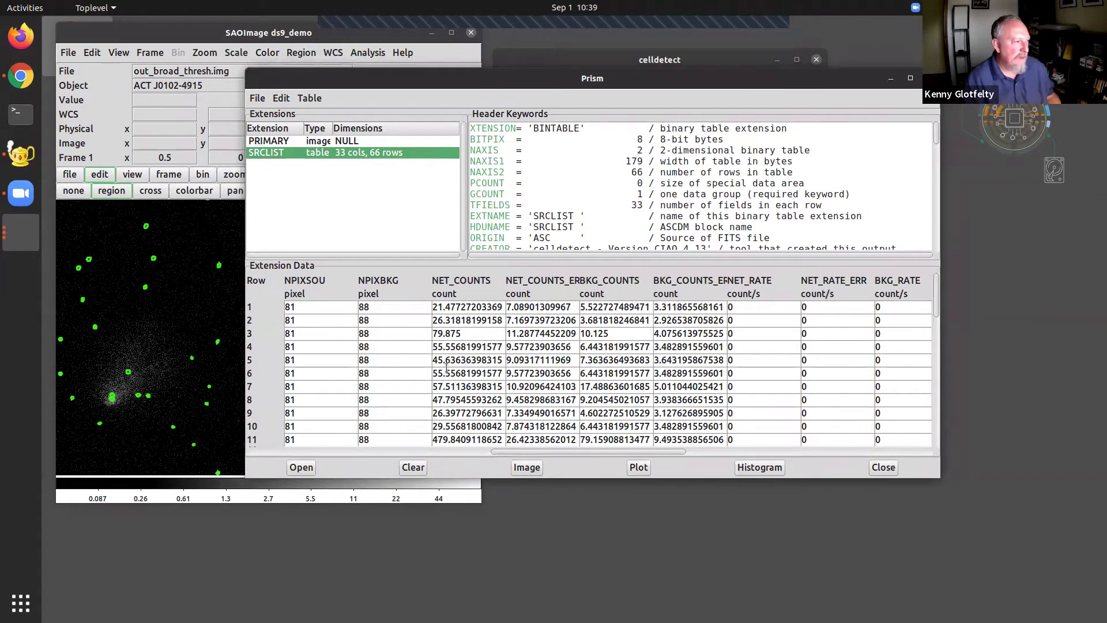
left_click(473, 369)
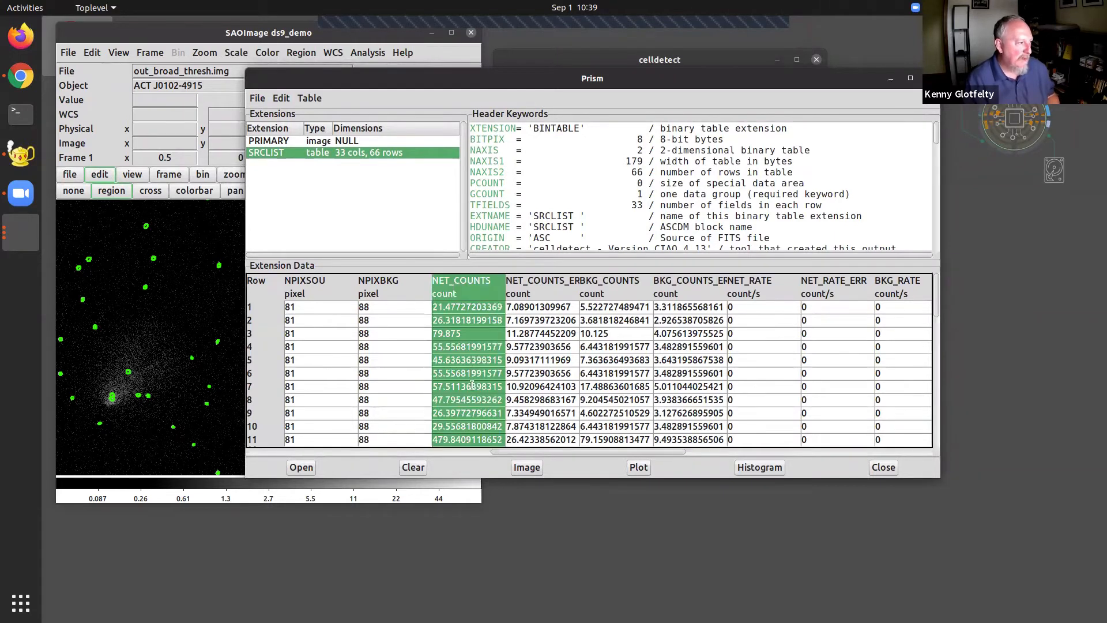
left_click_drag(592, 455, 697, 456)
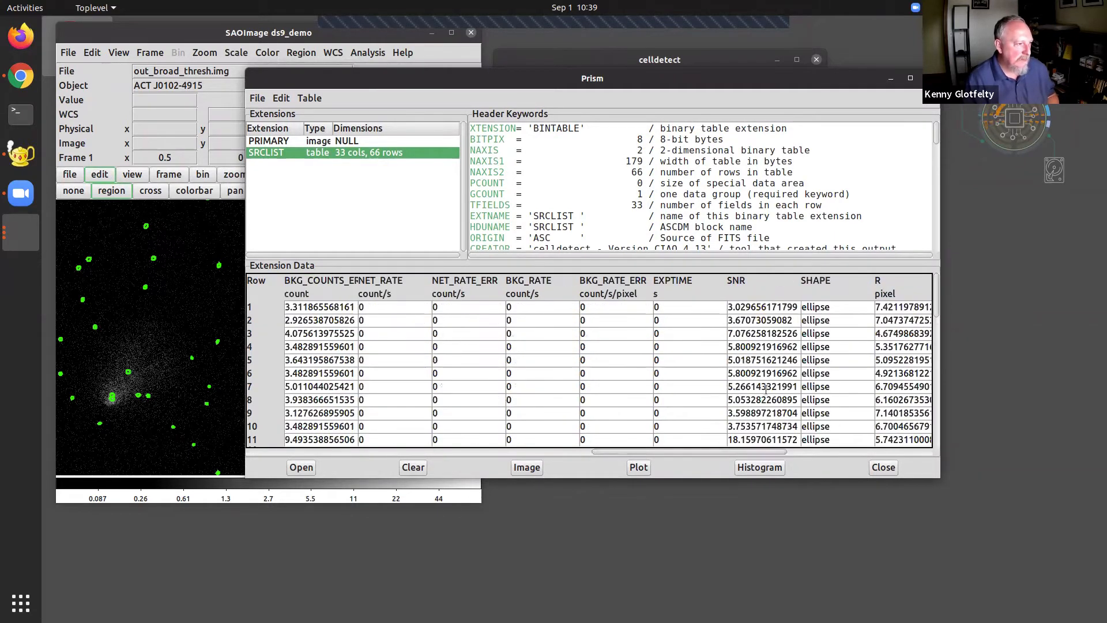
left_click(759, 390)
left_click(638, 467)
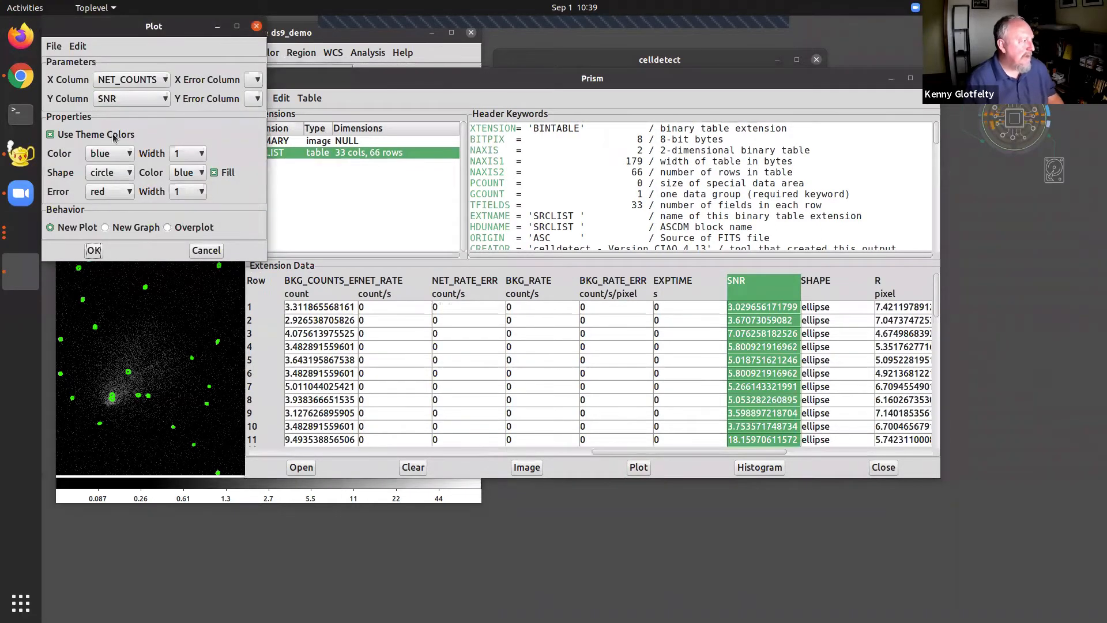
left_click(93, 250)
Step: Move the Prism Plot window clear of the source image and enlarge it
left_click_drag(169, 35, 544, 61)
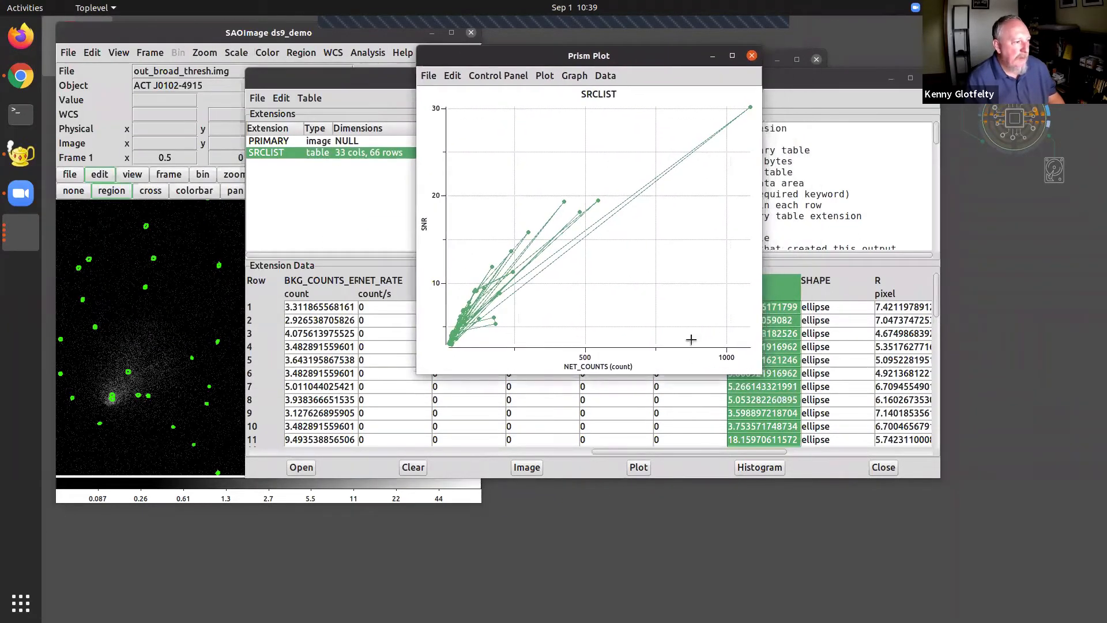
left_click_drag(759, 374, 977, 454)
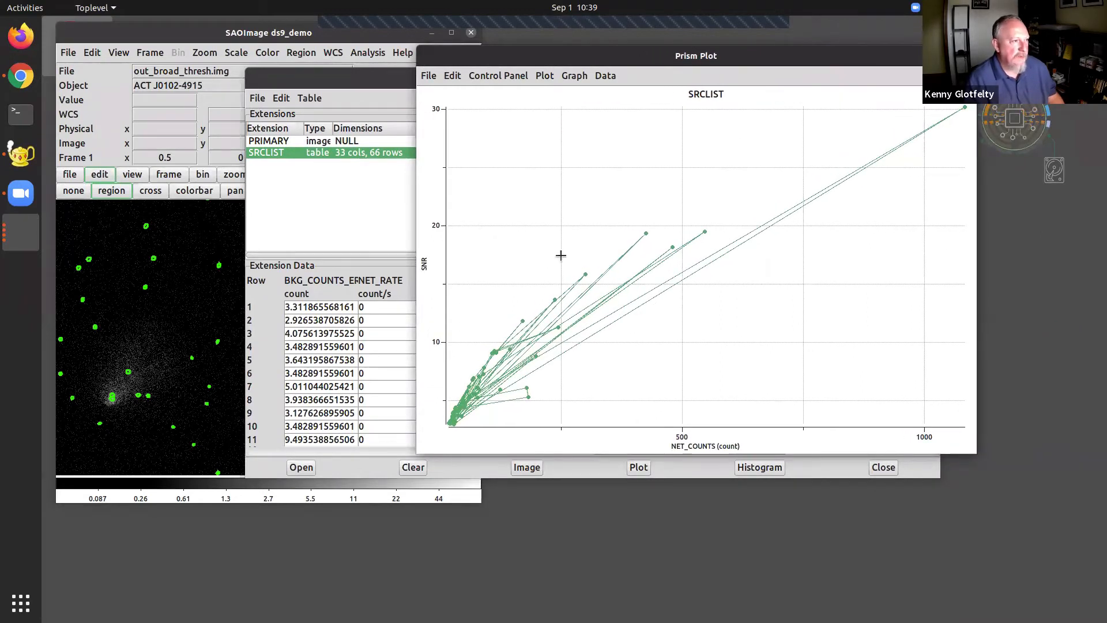
left_click_drag(653, 61, 673, 61)
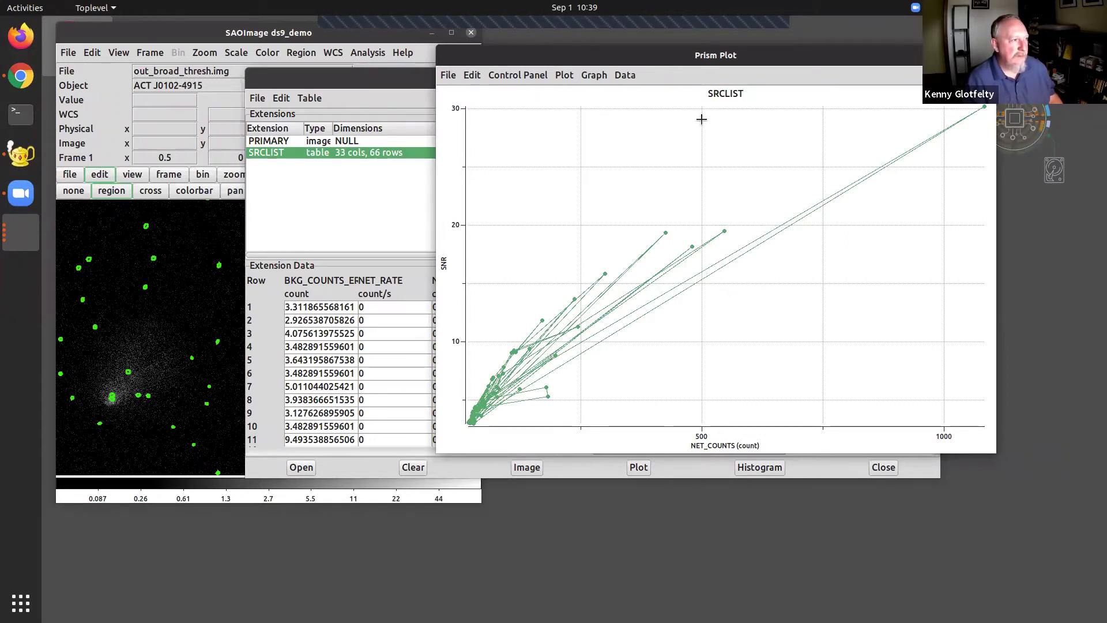
left_click(593, 75)
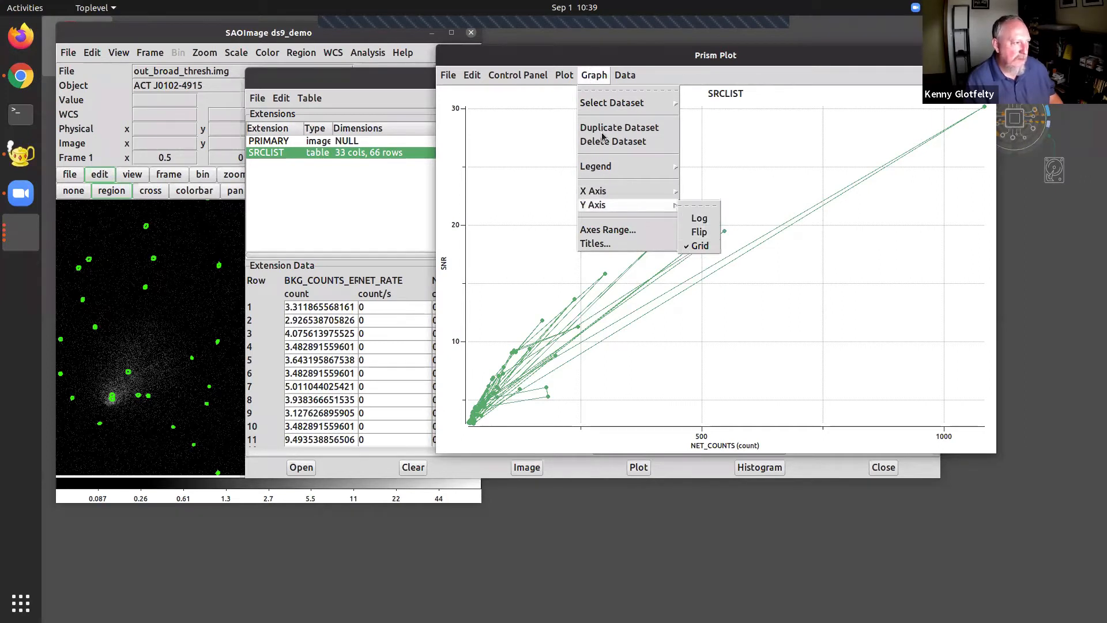
mouse_move(585, 208)
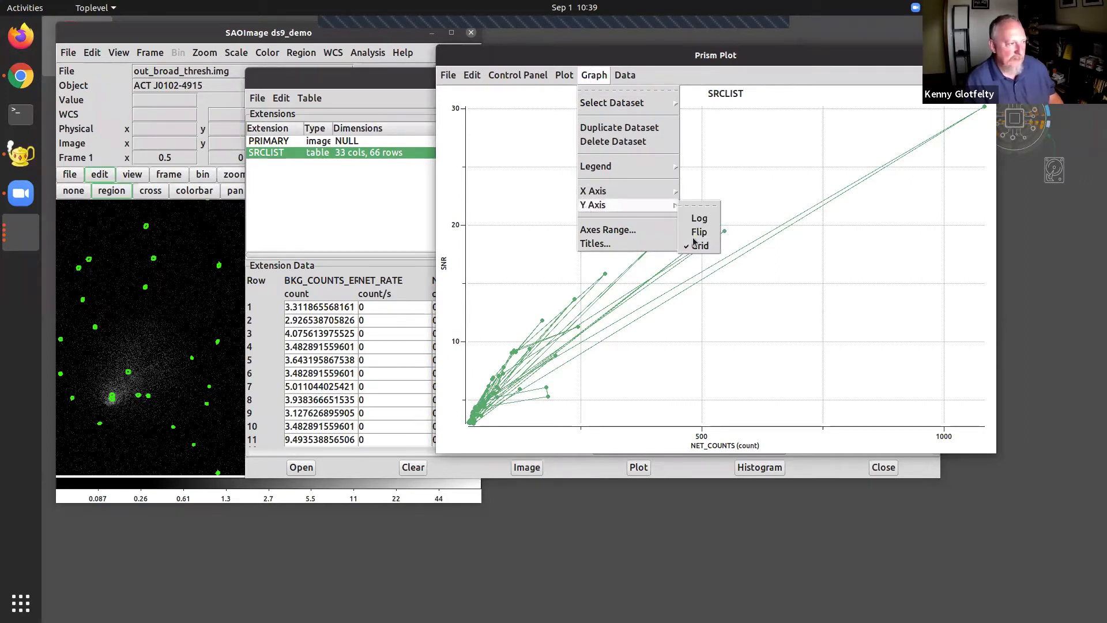
left_click(780, 72)
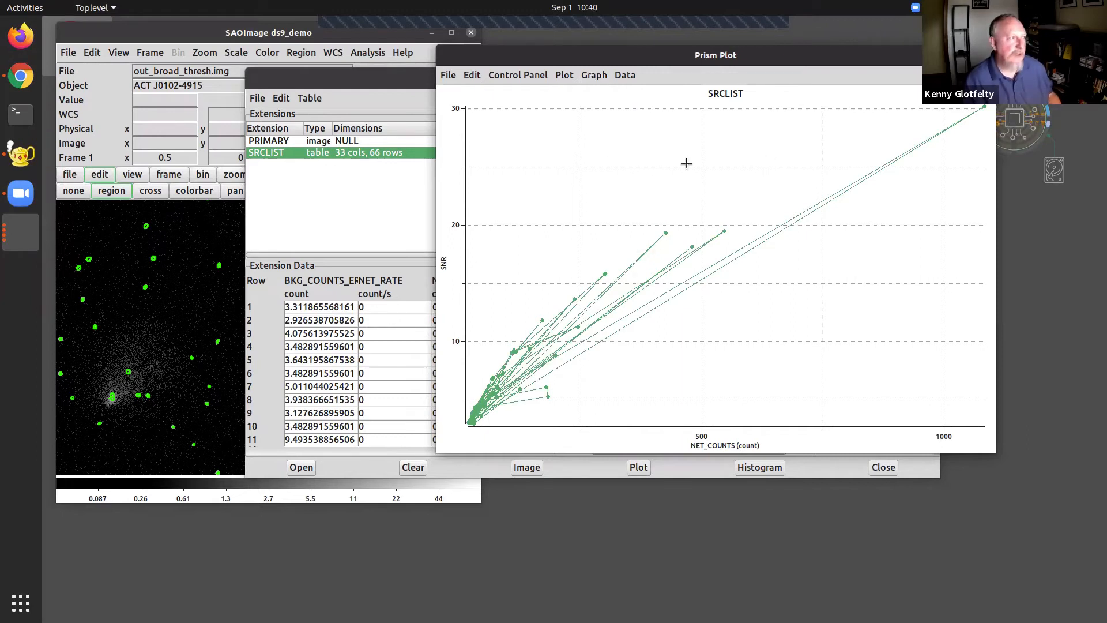
Step: Open the plot's control settings and switch both the X and Y axes to logarithmic scale
left_click(504, 79)
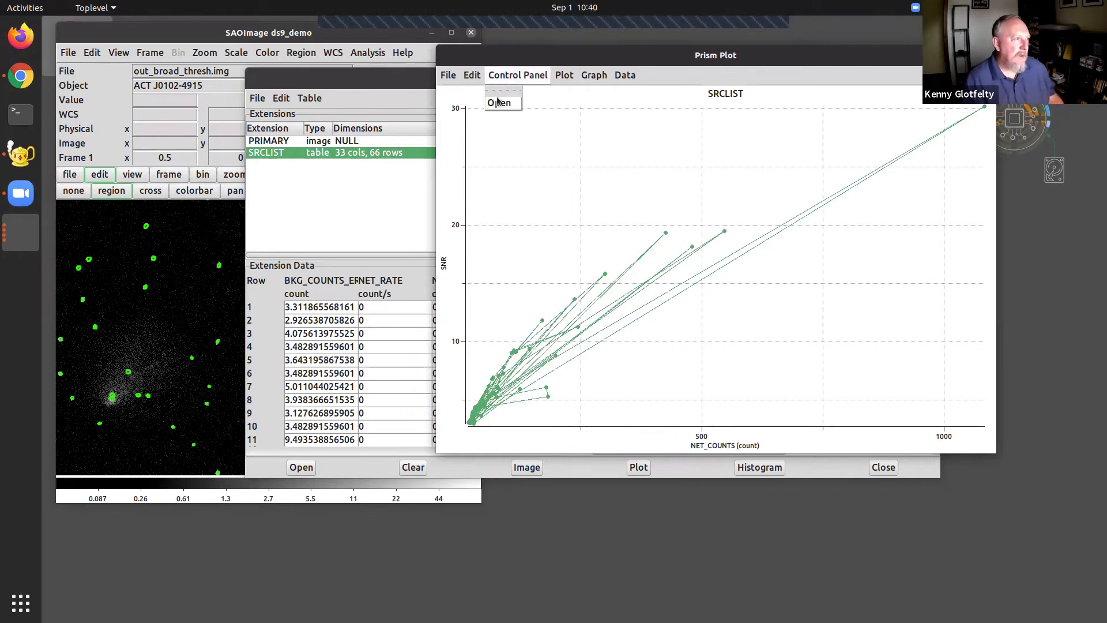
left_click(499, 103)
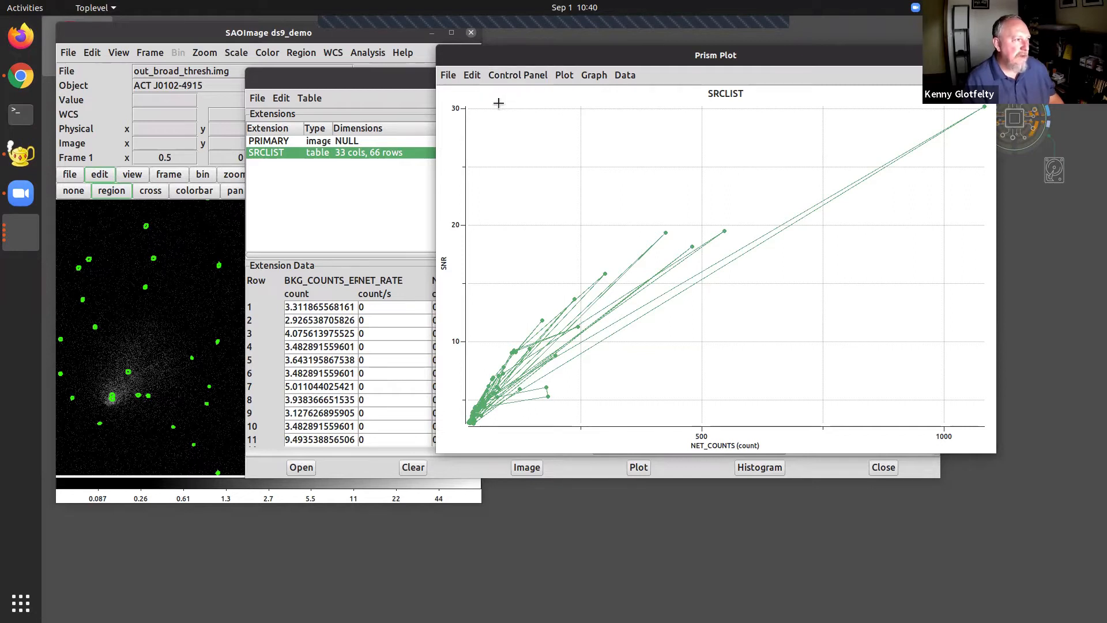
left_click_drag(754, 51, 832, 125)
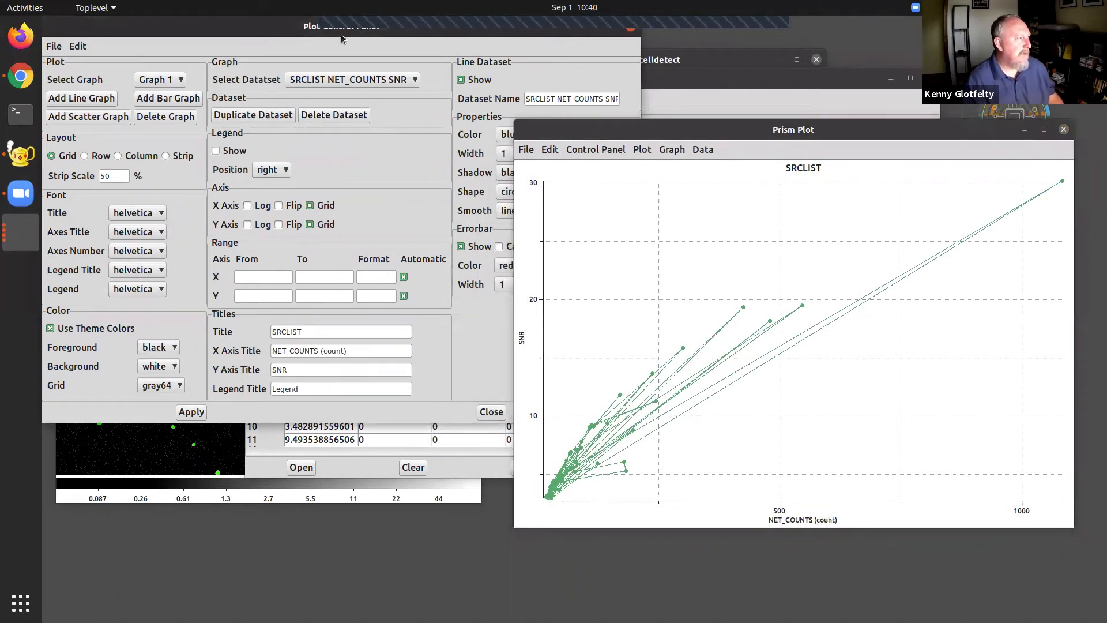
left_click_drag(332, 30, 330, 52)
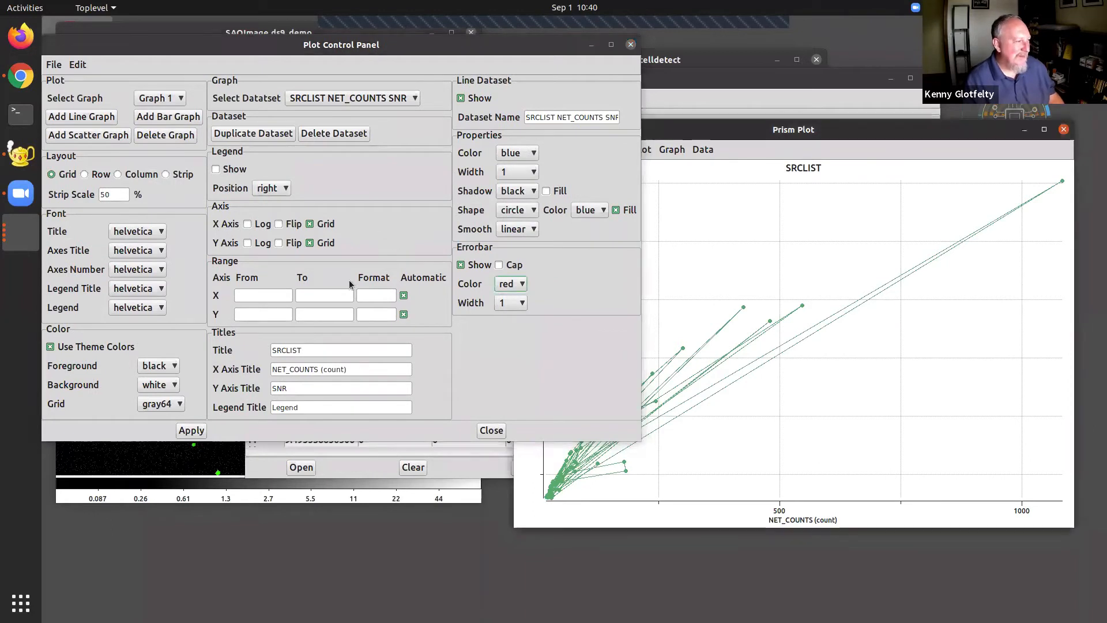
left_click(257, 224)
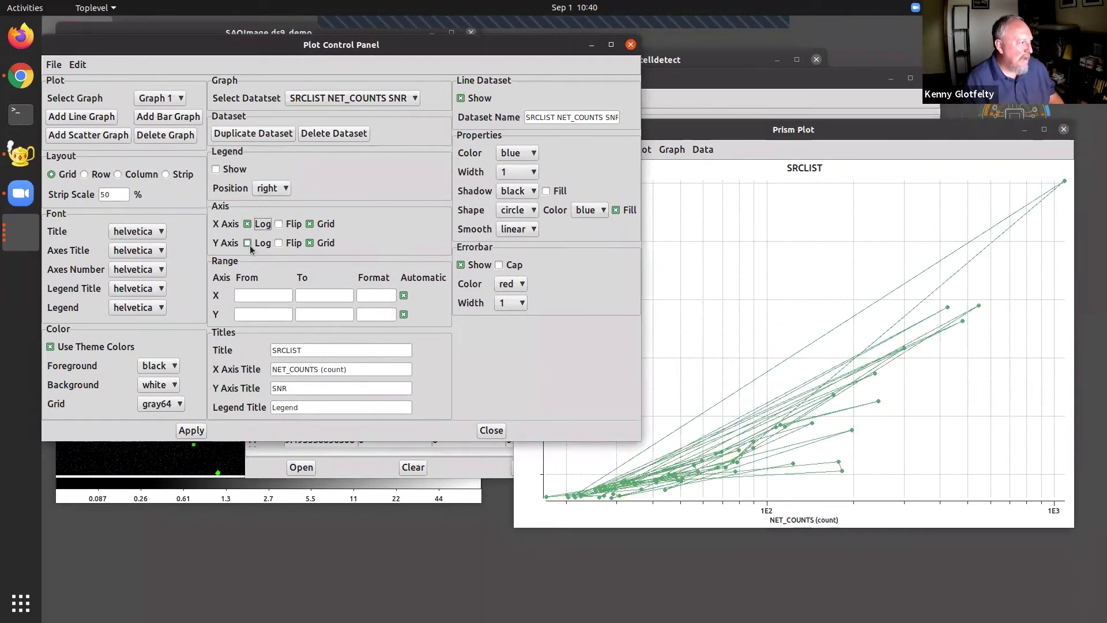
left_click(257, 243)
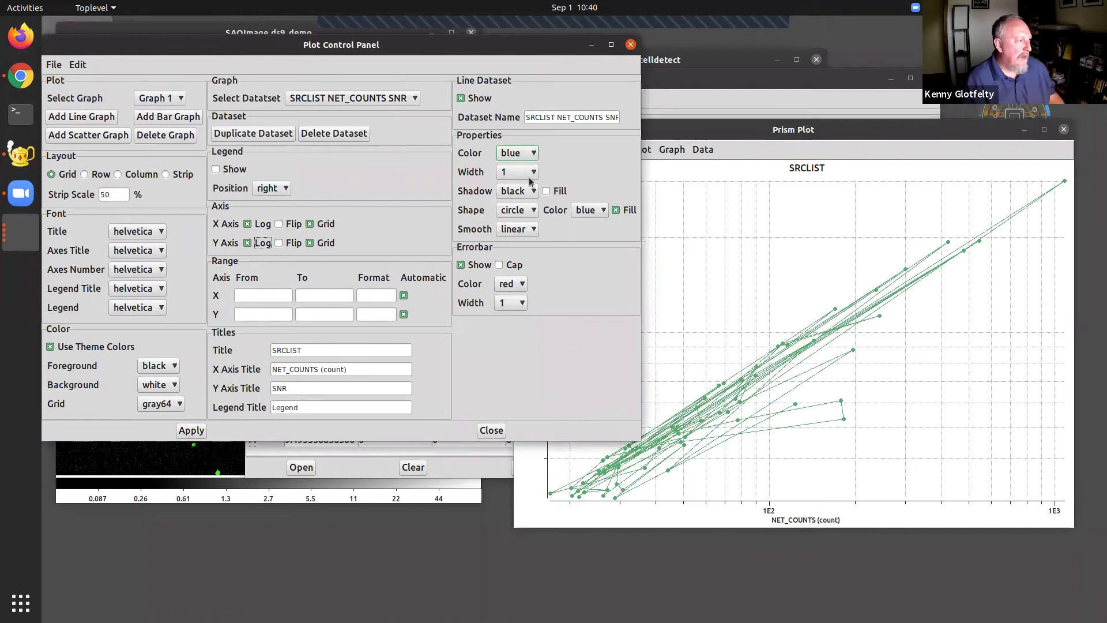
Step: Turn off theme colors and set the SRCLIST dataset's line width to 0, and close the plot control settings
left_click(51, 348)
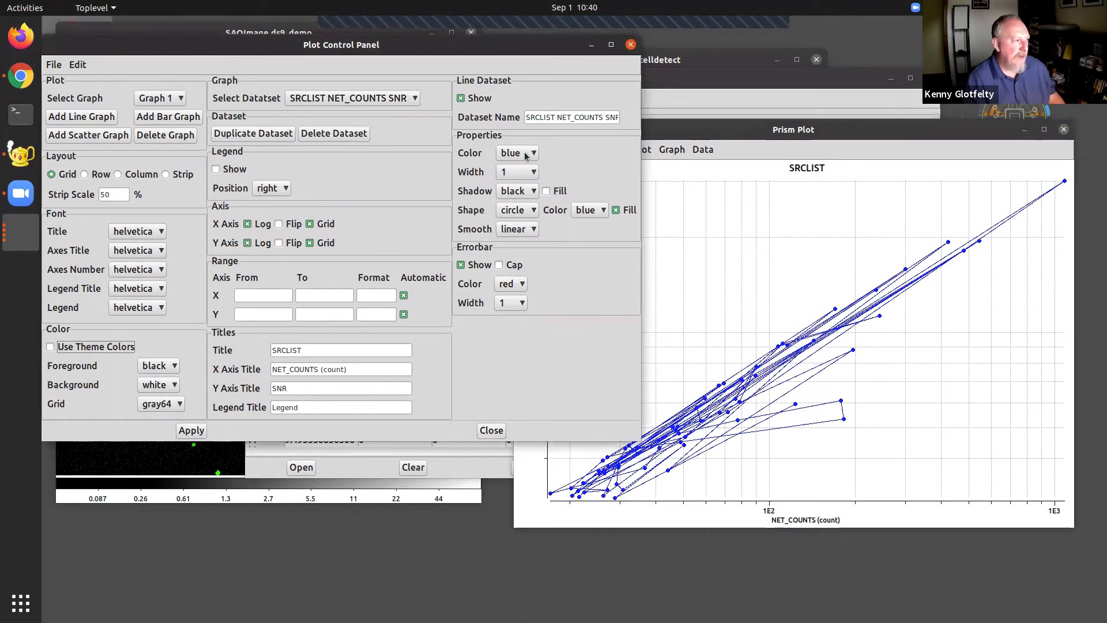
left_click(522, 173)
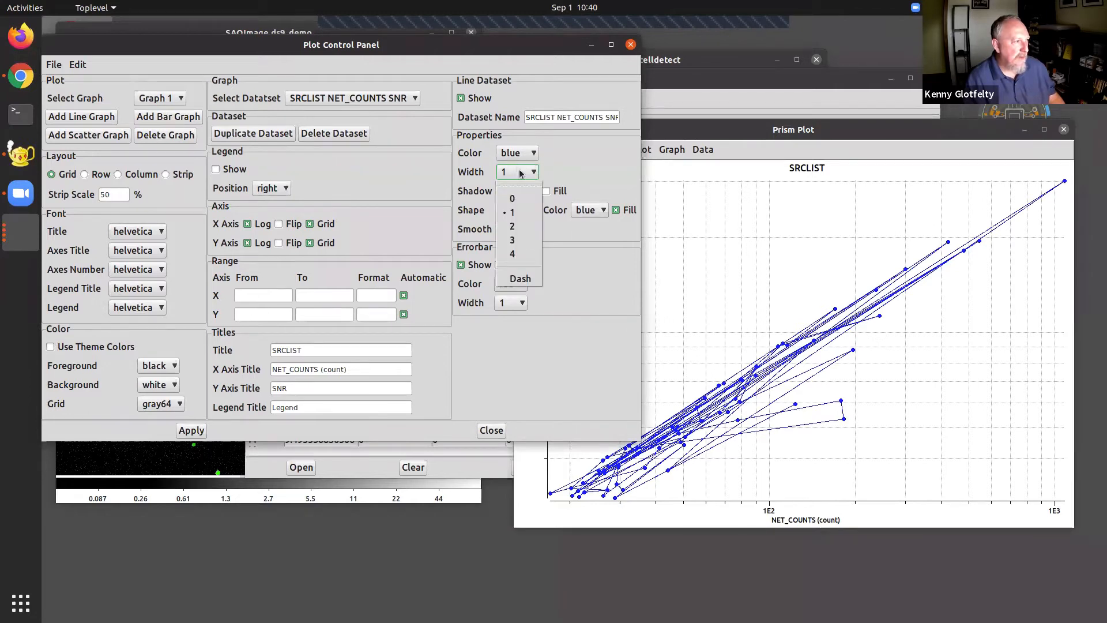
left_click(517, 172)
left_click(515, 172)
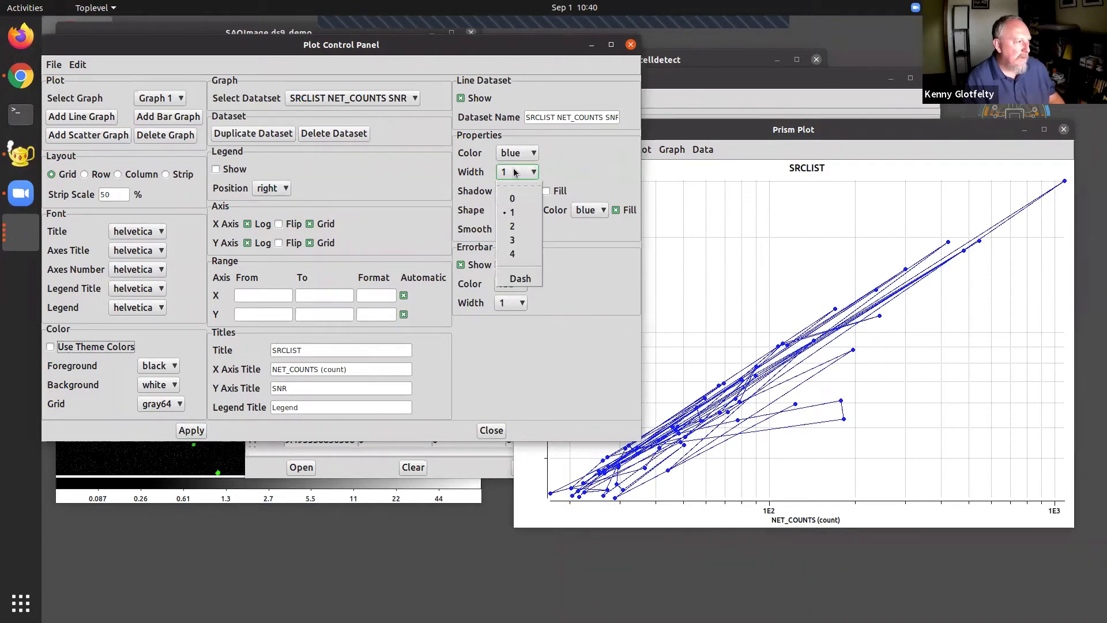
left_click(512, 198)
mouse_move(714, 136)
left_mouse_down()
mouse_move(719, 197)
mouse_move(722, 133)
left_mouse_up()
left_click(488, 49)
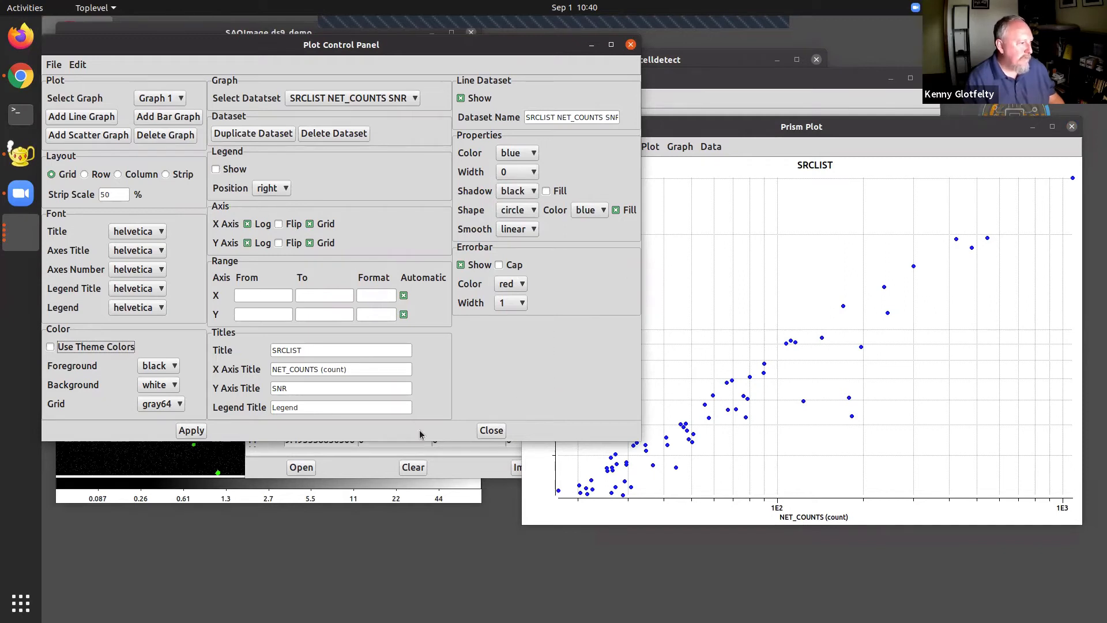
left_click(540, 450)
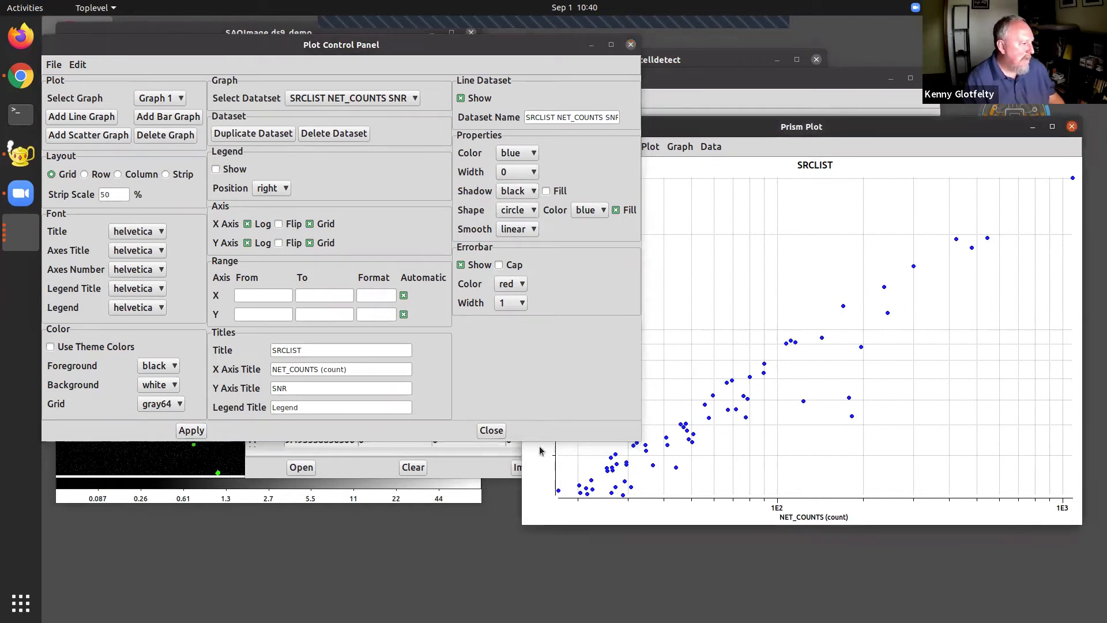
left_click(491, 431)
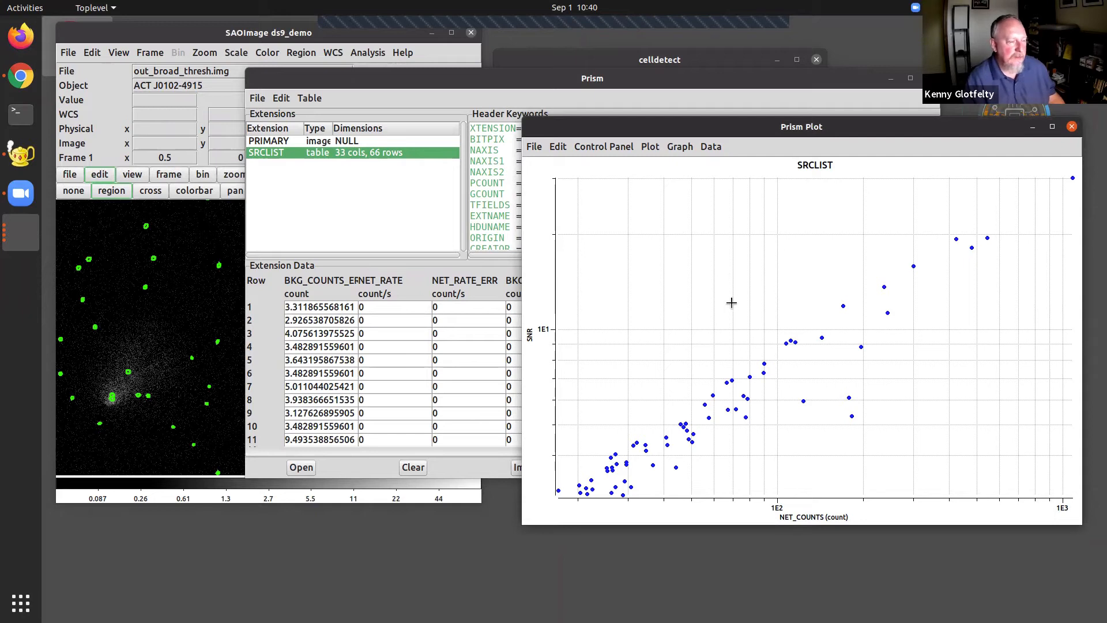
Step: Zoom the SNR plot into the middle group of points, and restore the full plot range
left_click(1106, 356)
left_click(909, 334)
left_click_drag(716, 301, 947, 447)
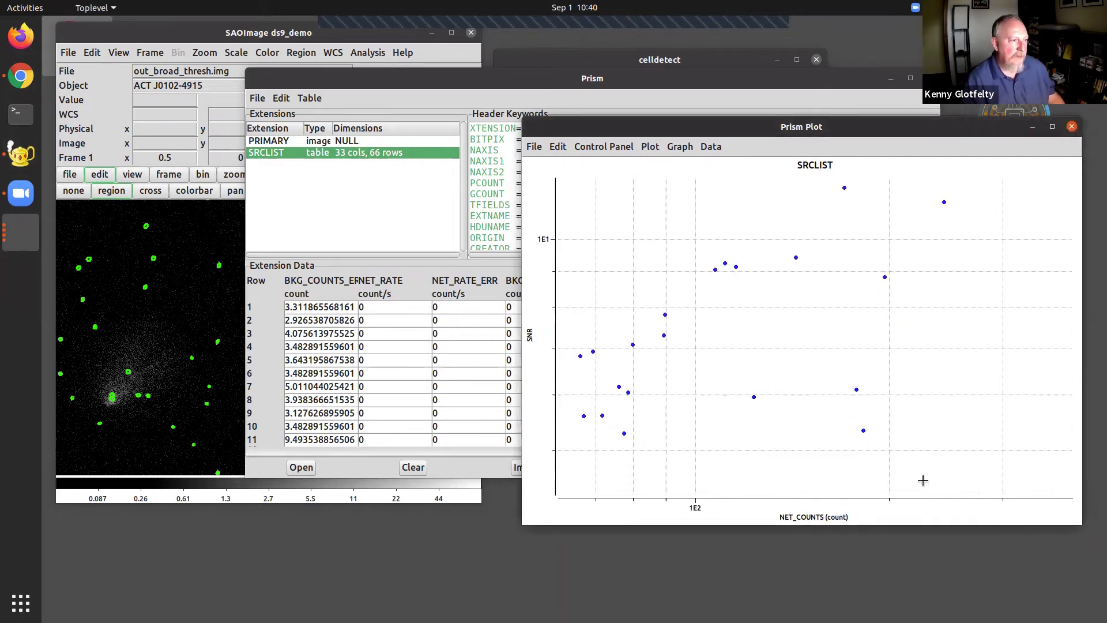
right_click(814, 279)
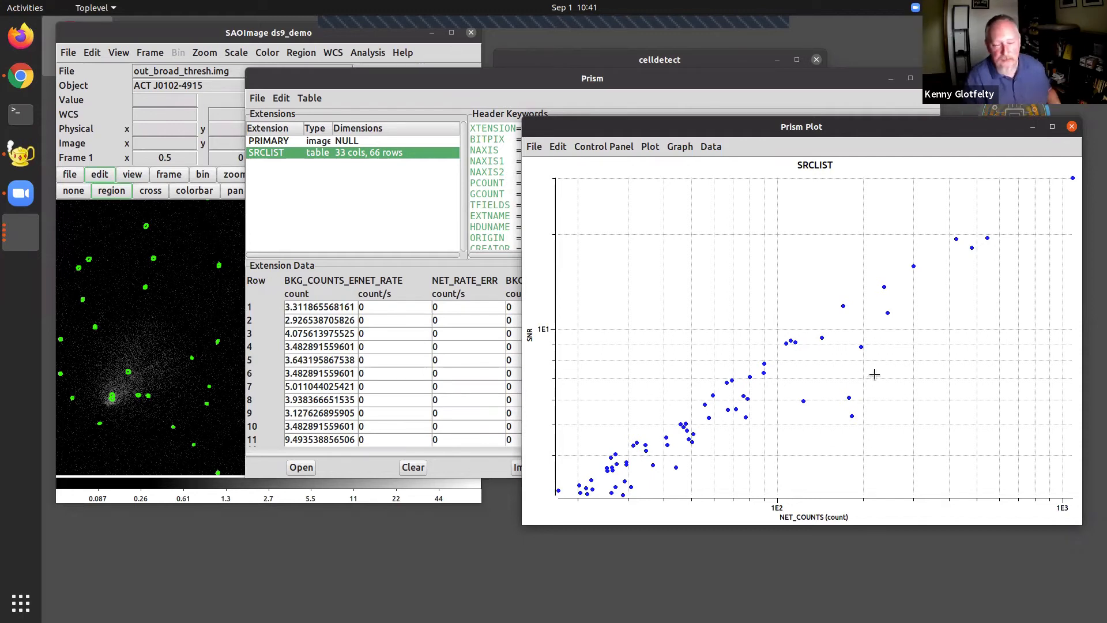
left_click_drag(894, 126, 883, 156)
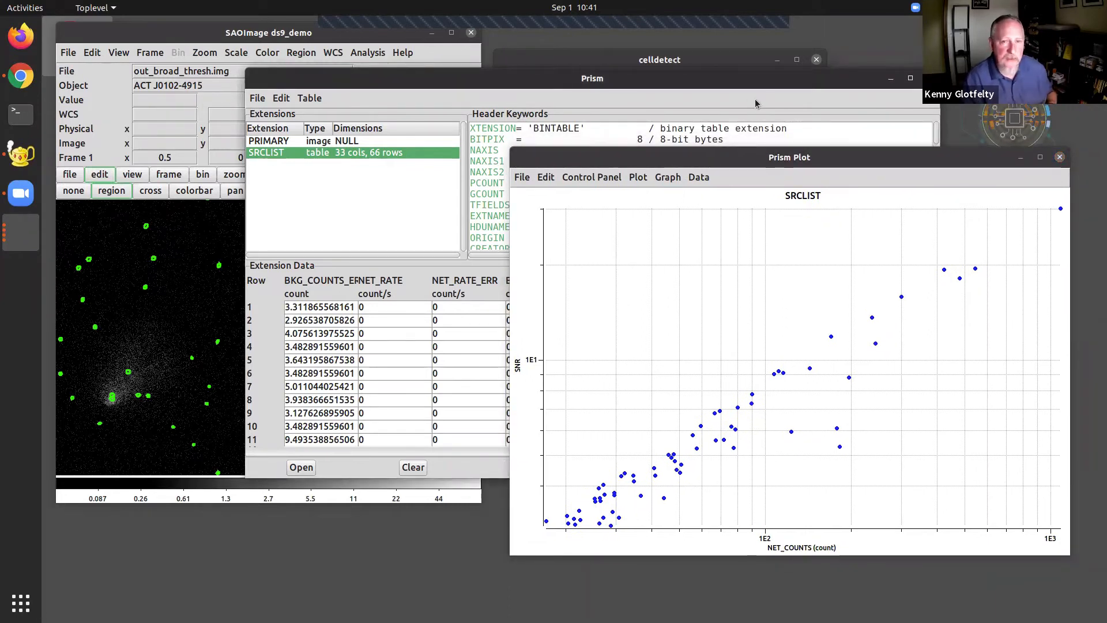
left_click(716, 204)
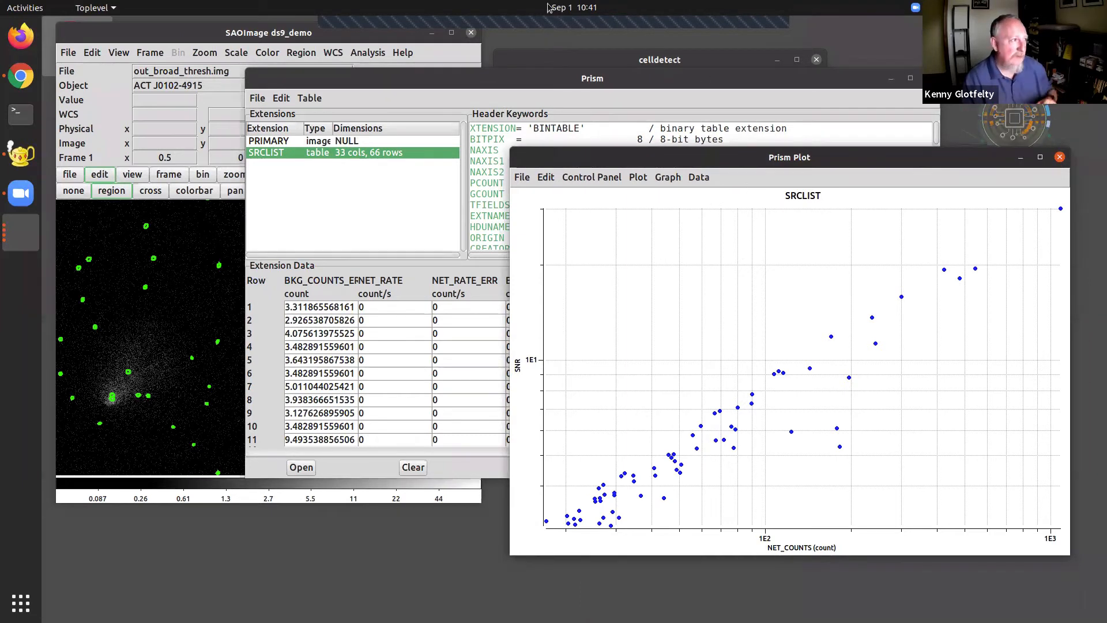
Step: Write the command "ds9 -prism filename" in the terminal without running it, and erase it
key("alt+Tab")
type("ds9 -prinsm filename")
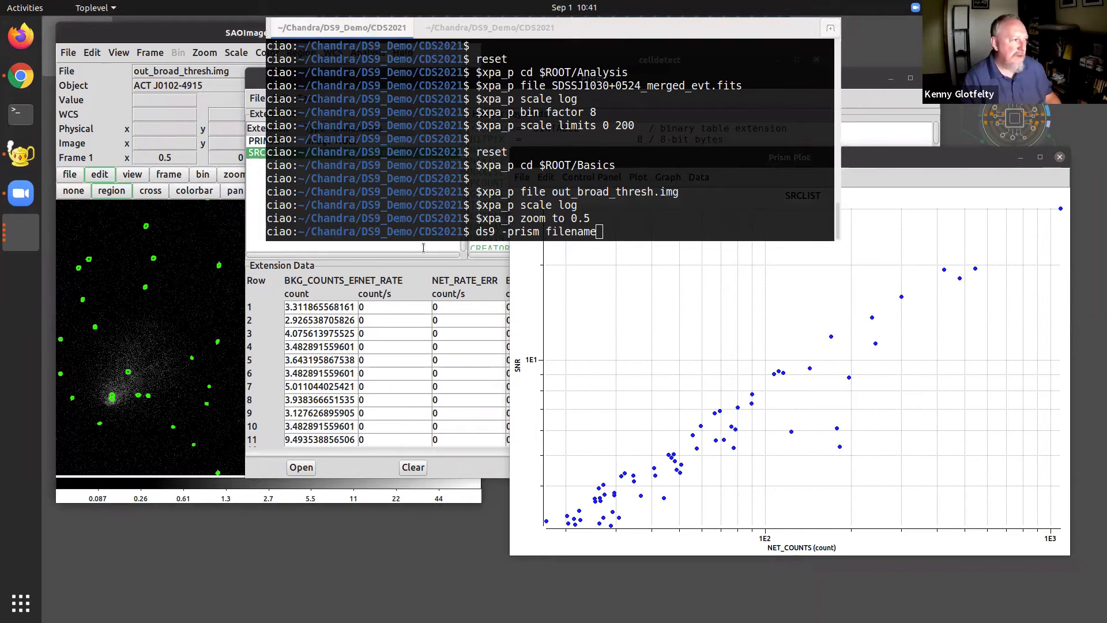
left_click(732, 109)
key("BackSpace")
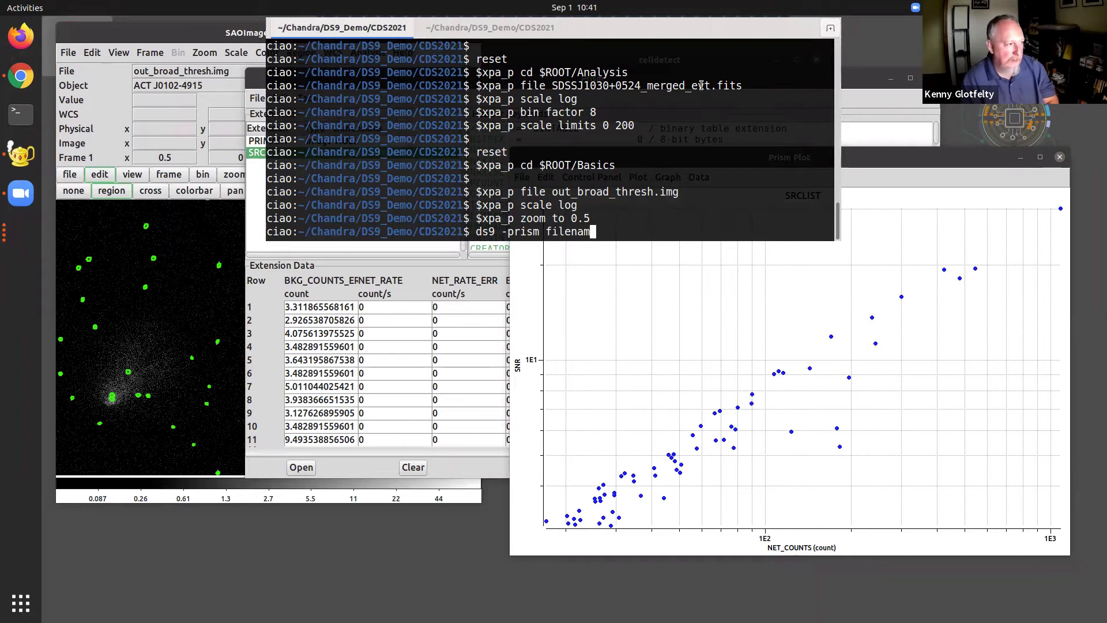
key("BackSpace")
key("BackSpace")
key("BackSpace")
key("BackSpace")
key("BackSpace")
key("BackSpace")
key("BackSpace")
key("BackSpace")
key("BackSpace")
key("BackSpace")
key("BackSpace")
key("BackSpace")
key("BackSpace")
key("BackSpace")
key("BackSpace")
key("BackSpace")
key("BackSpace")
key("BackSpace")
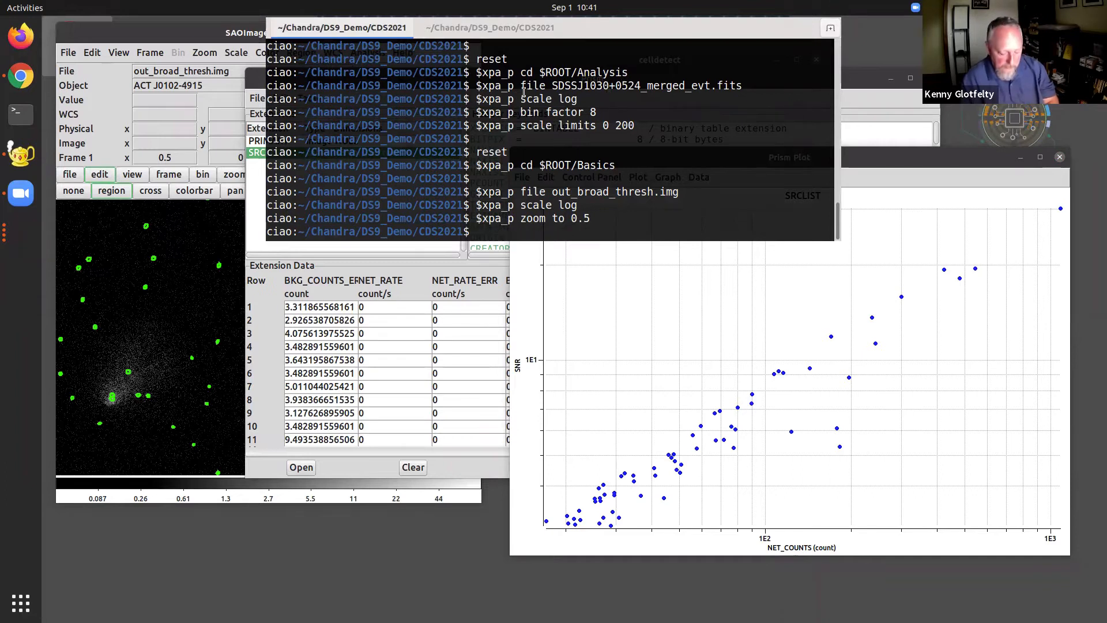
key("F12")
Step: Close the Prism Plot window and the Prism table window
left_click_drag(561, 156, 533, 146)
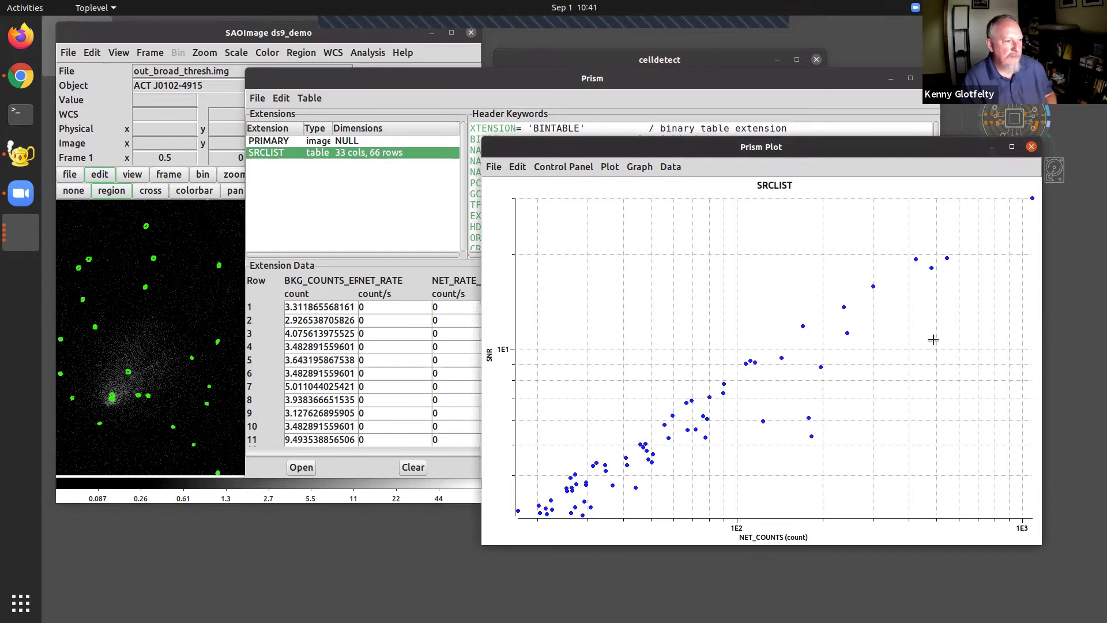
left_click_drag(899, 153, 887, 157)
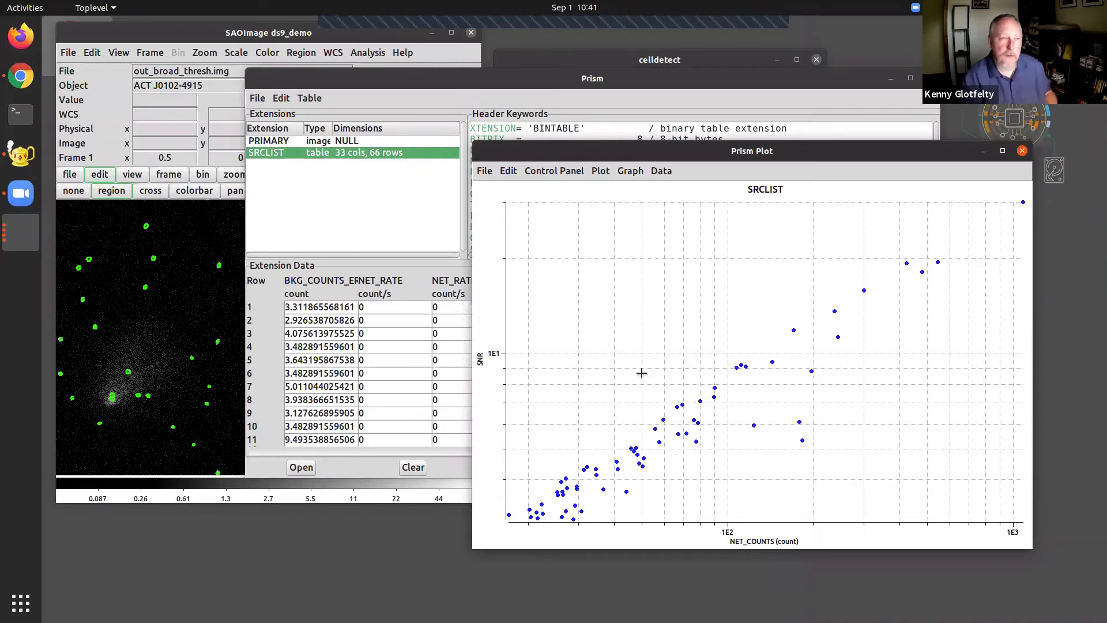
left_click(1022, 151)
left_click(930, 78)
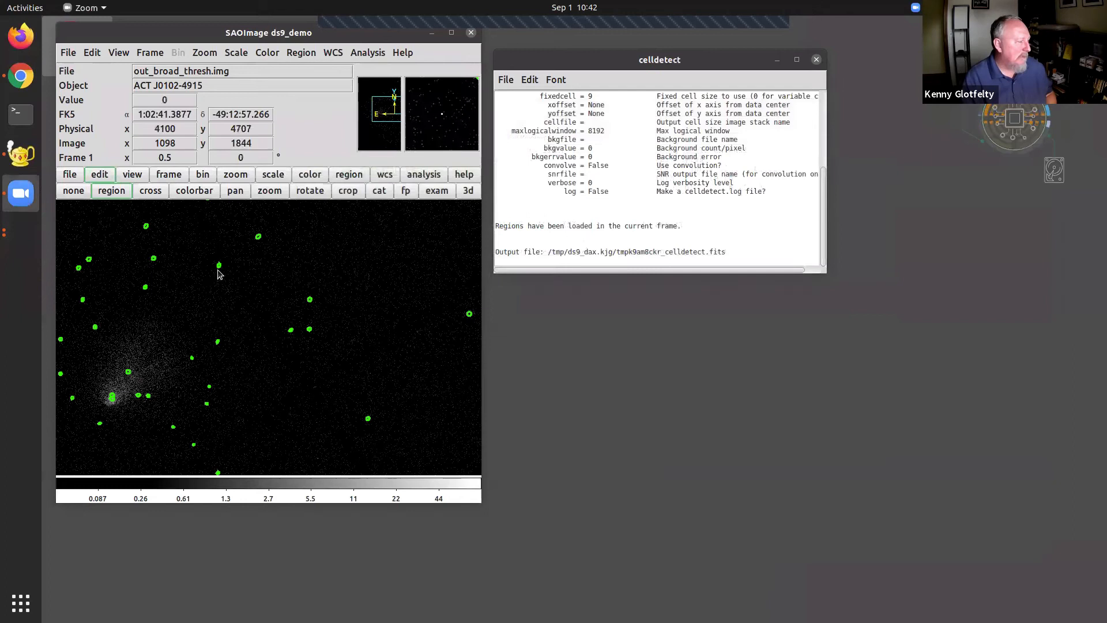
Step: Copy the output file path /tmp/ds9_dax.kjg/tmpk9am8ckr_celldetect.fits from the celldetect results
left_click_drag(549, 252, 740, 251)
left_click(530, 79)
left_click(524, 119)
Step: Import the copied celldetect FITS file into the Catalog Tool and place its window clear of the image
left_click(366, 53)
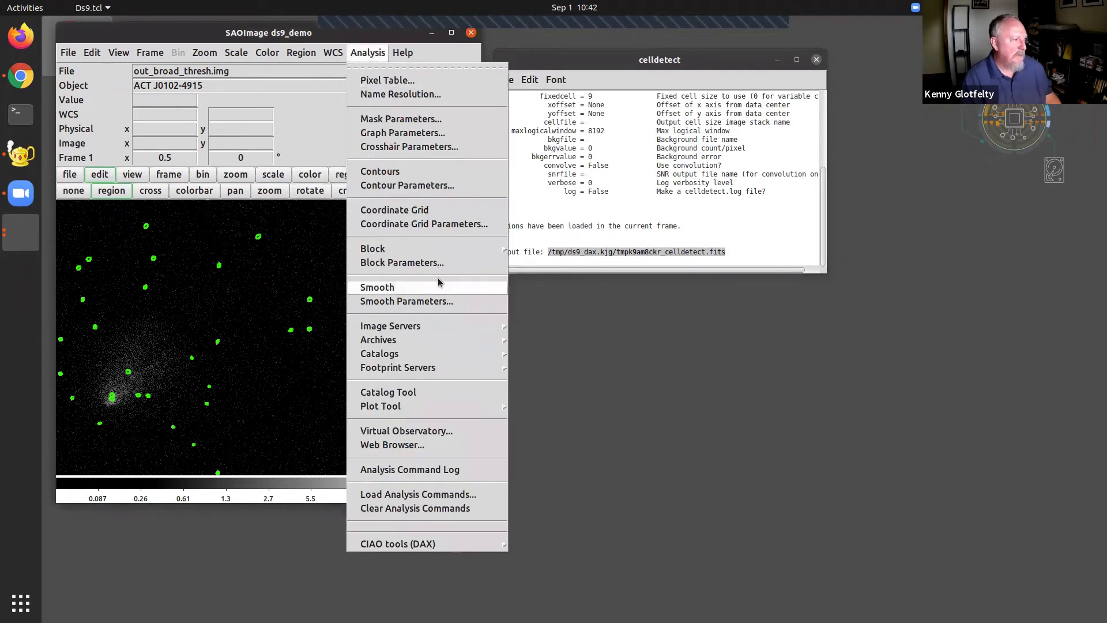
left_click(407, 393)
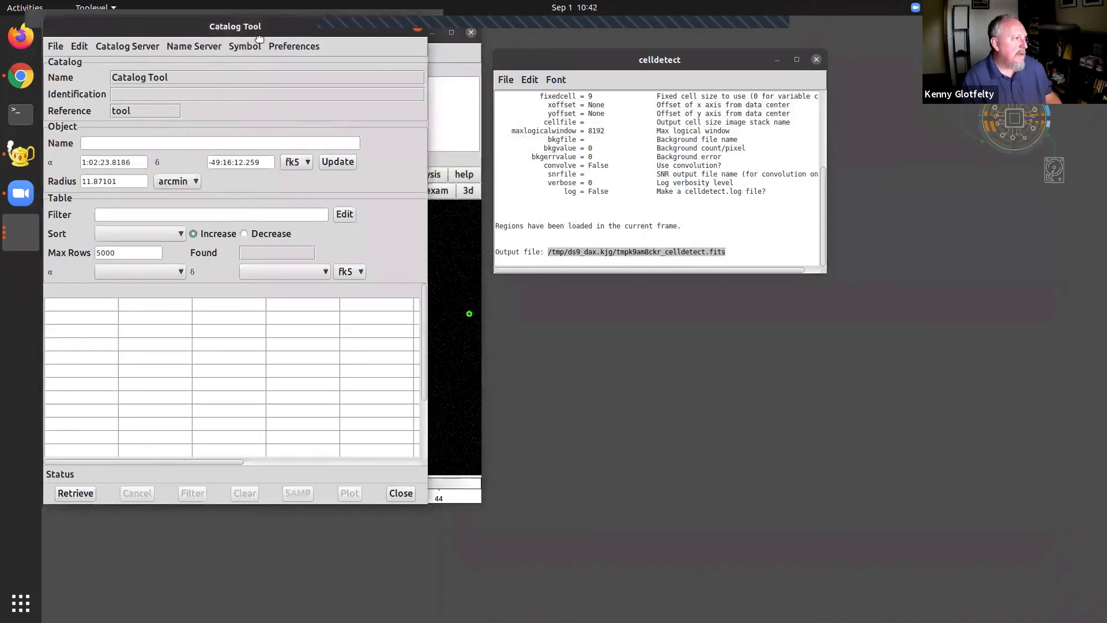
left_click_drag(242, 26, 455, 66)
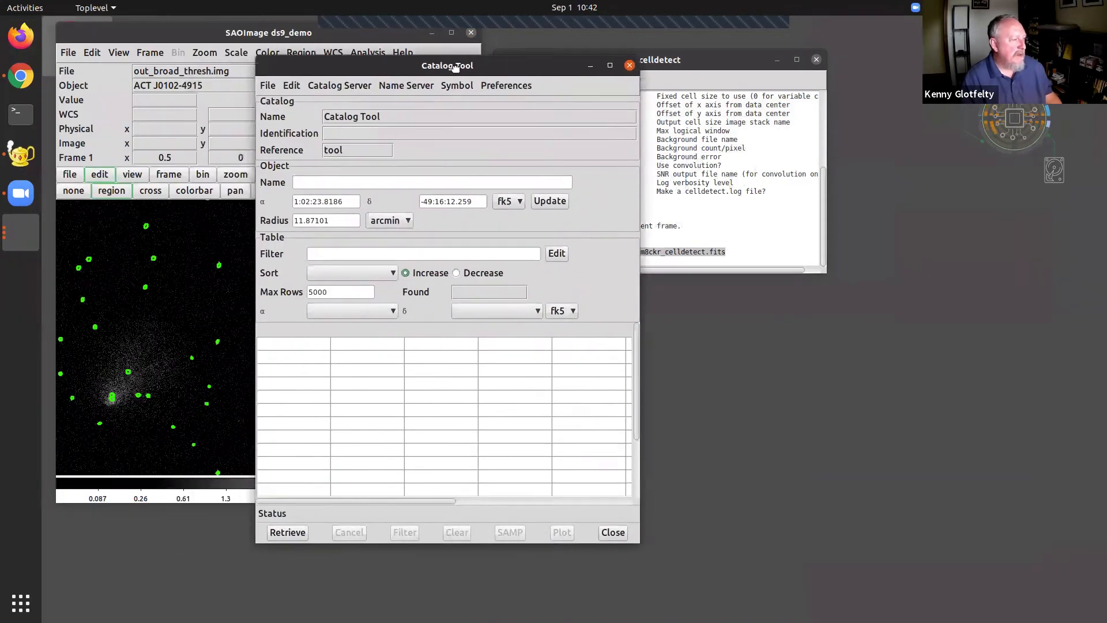
left_click(267, 85)
mouse_move(286, 153)
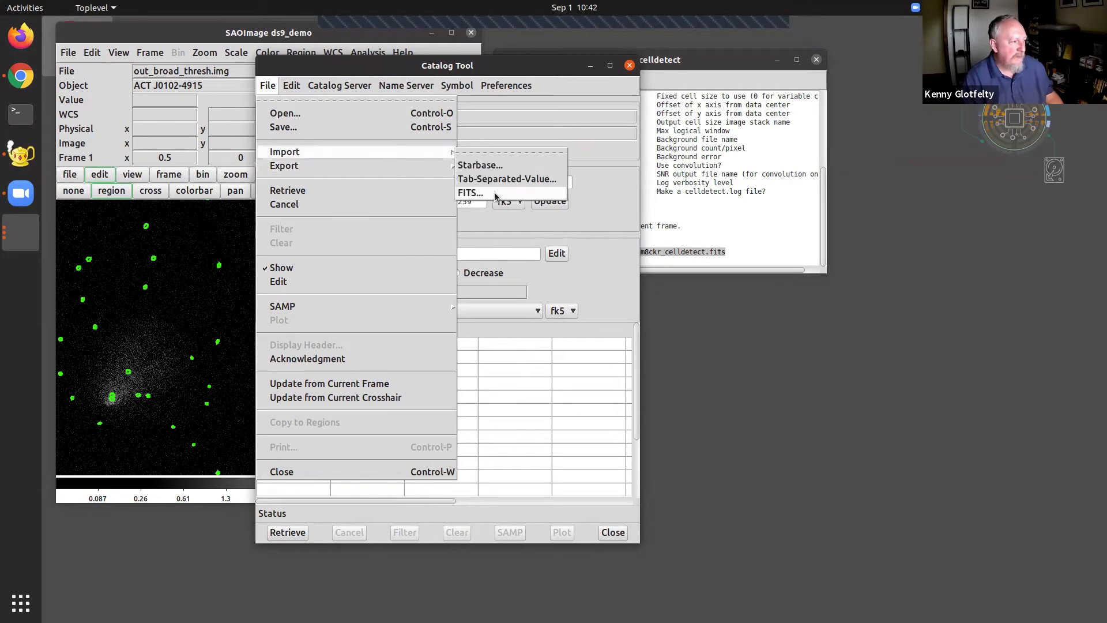
left_click(495, 195)
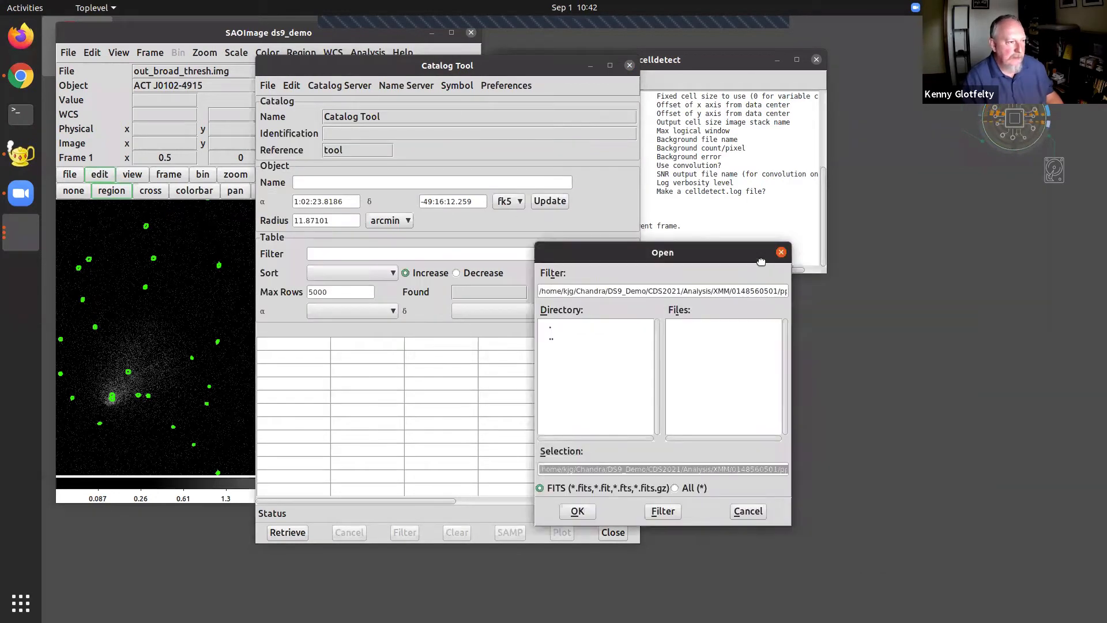
key("ctrl+v")
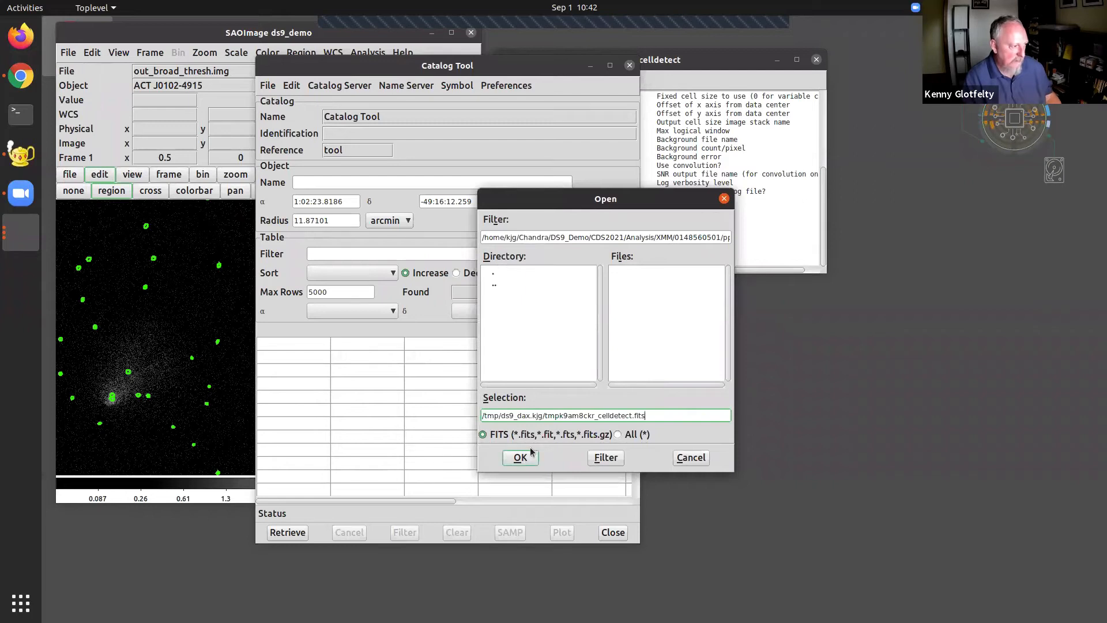
left_click(521, 458)
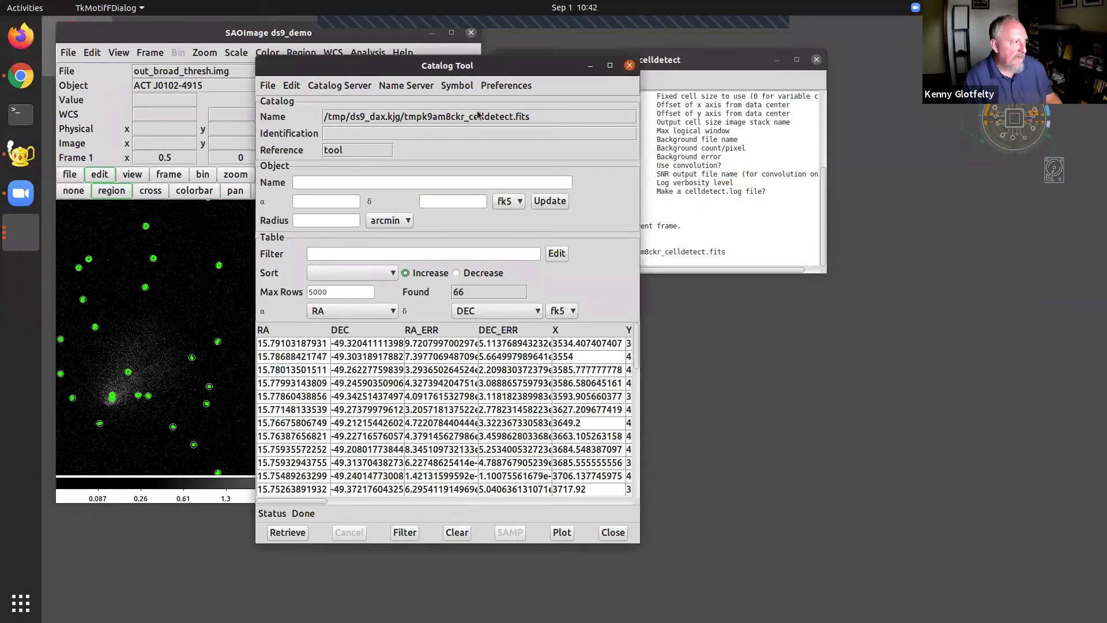
left_click_drag(562, 66, 803, 54)
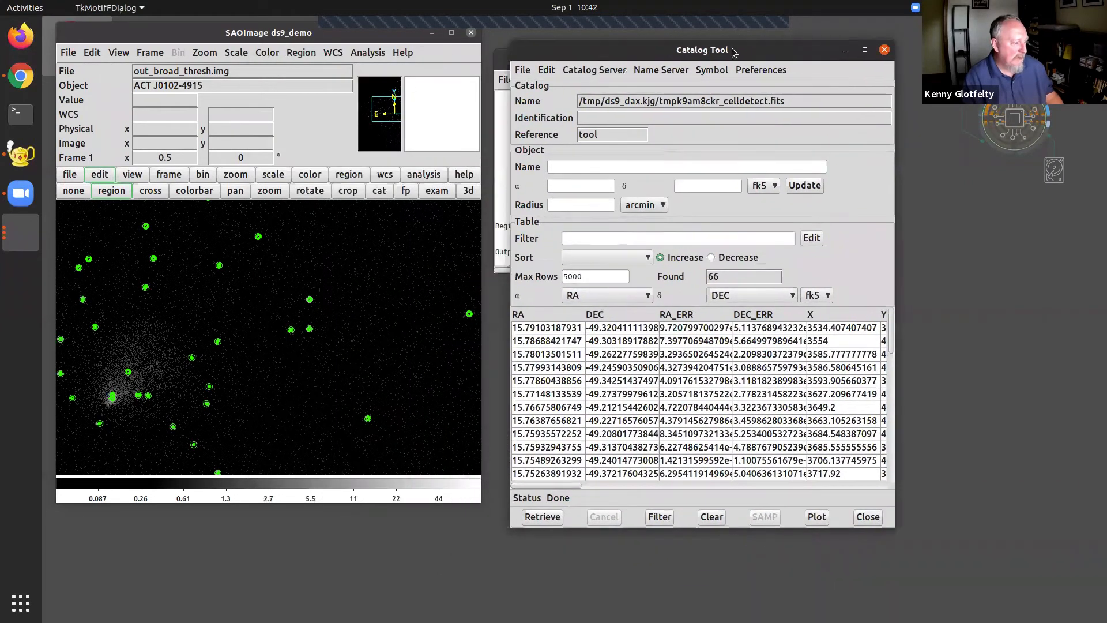
Step: Select all regions on the image and delete them, leaving only the catalog symbols
left_click(301, 53)
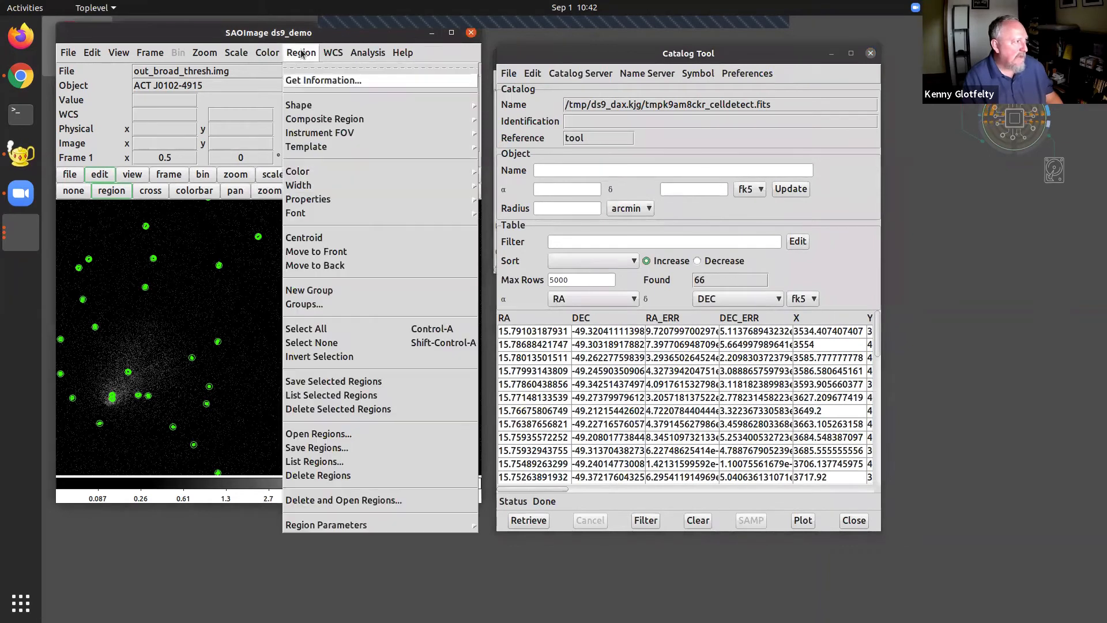
left_click(305, 329)
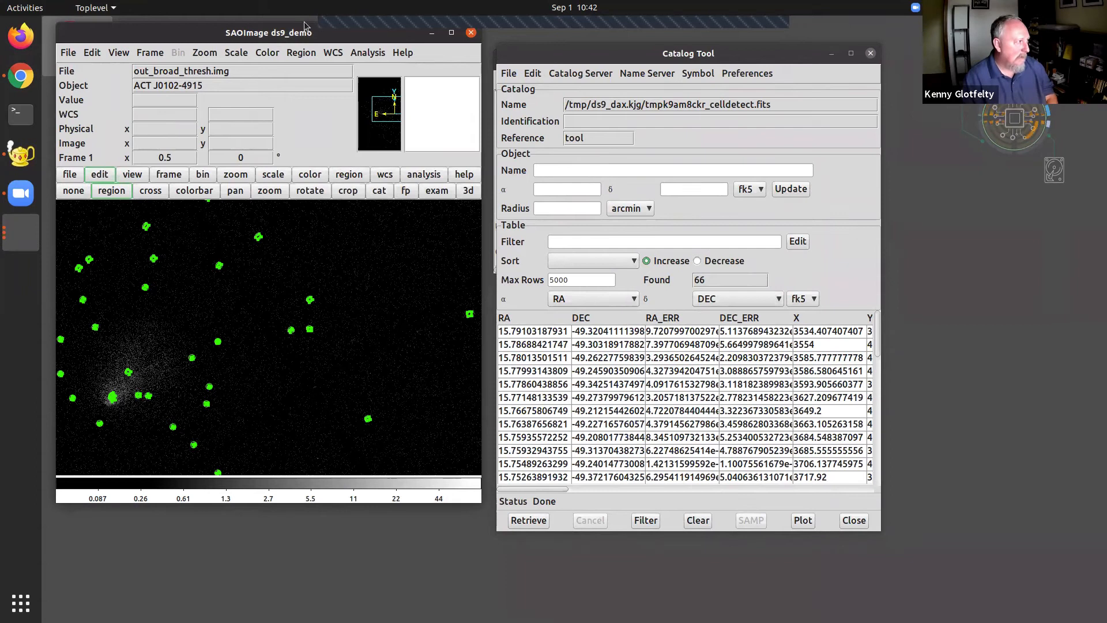
left_click(300, 53)
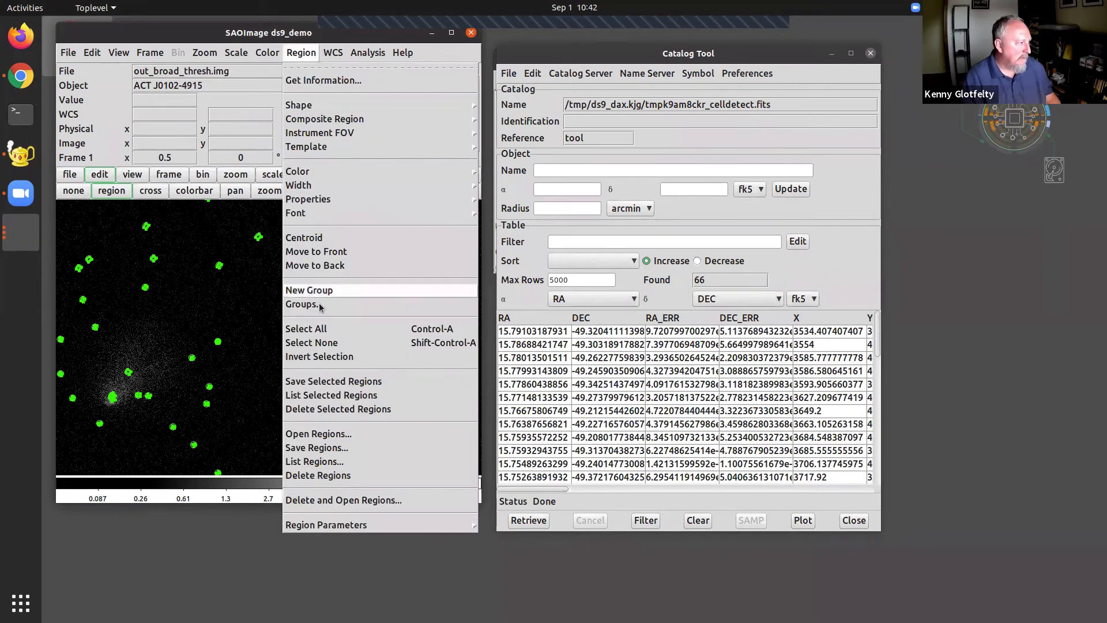
left_click(330, 410)
left_click(244, 319)
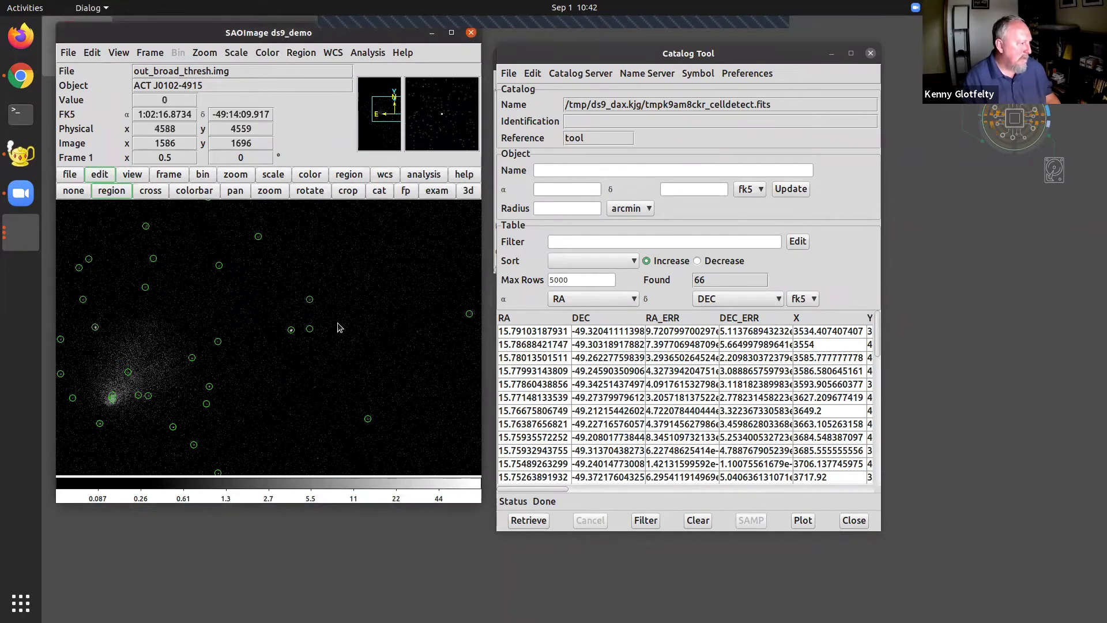
left_click_drag(260, 230, 283, 239)
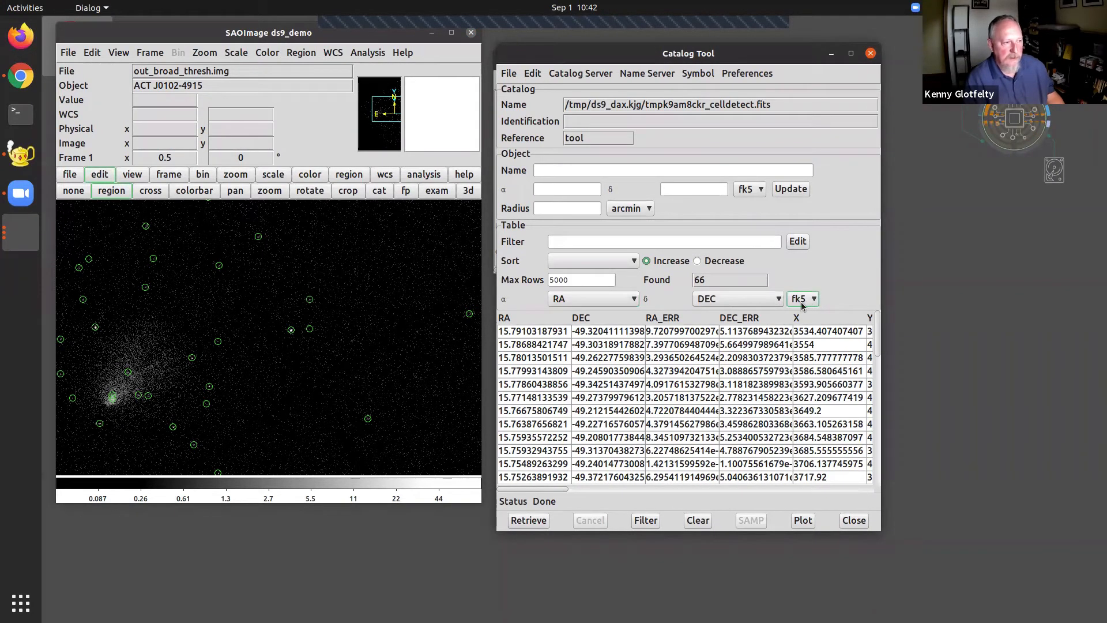
Step: Sort the catalog table by SNR in decreasing order
left_click_drag(657, 47, 642, 48)
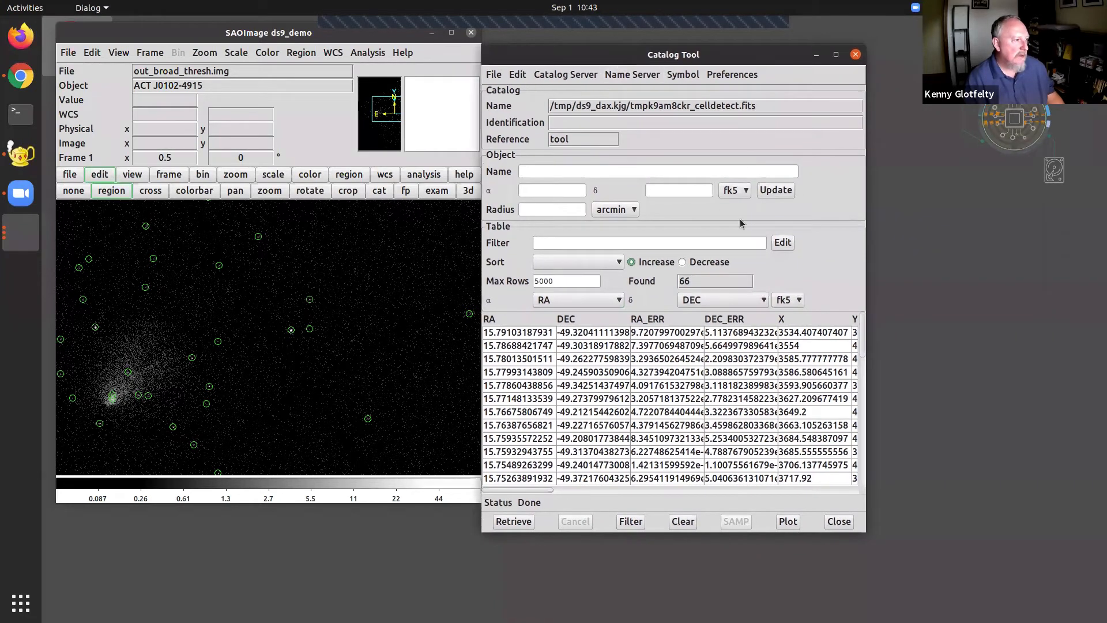
left_click(564, 262)
left_click(644, 319)
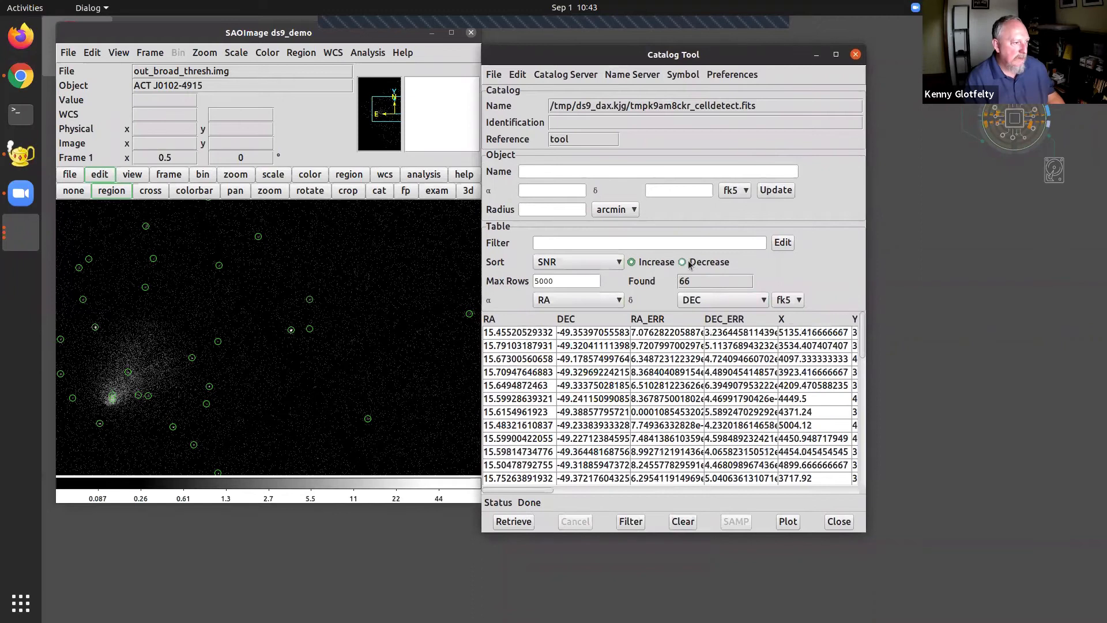
left_click(693, 263)
mouse_move(546, 490)
left_mouse_down()
mouse_move(664, 490)
mouse_move(546, 490)
left_mouse_up()
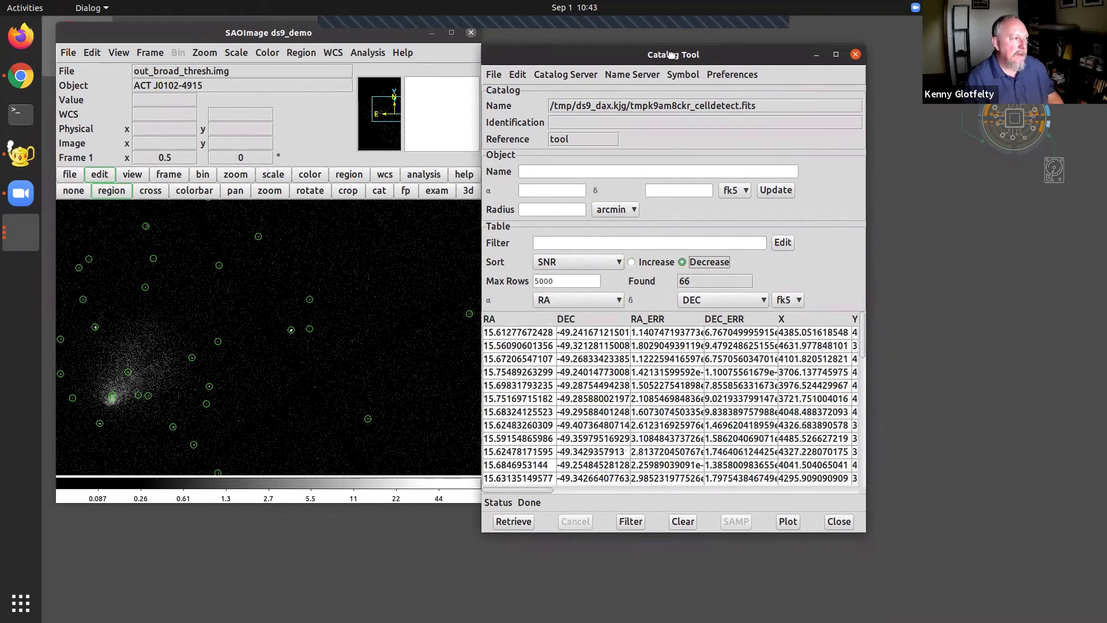
Step: Move the Catalog Tool clear of the image and select the first few table rows one at a time to locate their sources
left_click_drag(658, 63, 693, 55)
left_click(541, 327)
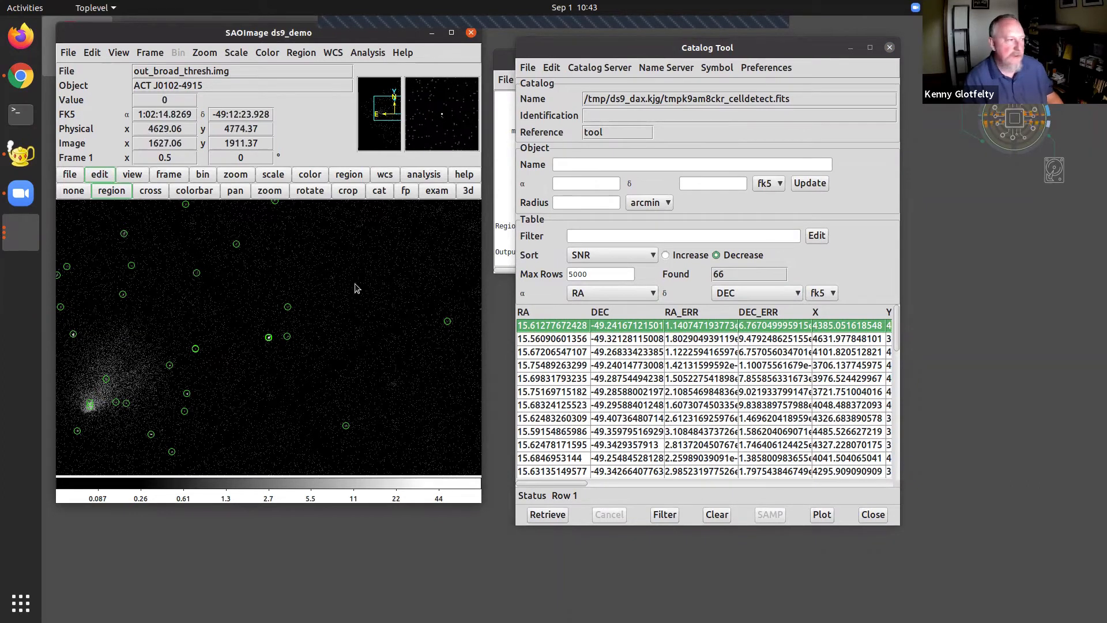
key("Down")
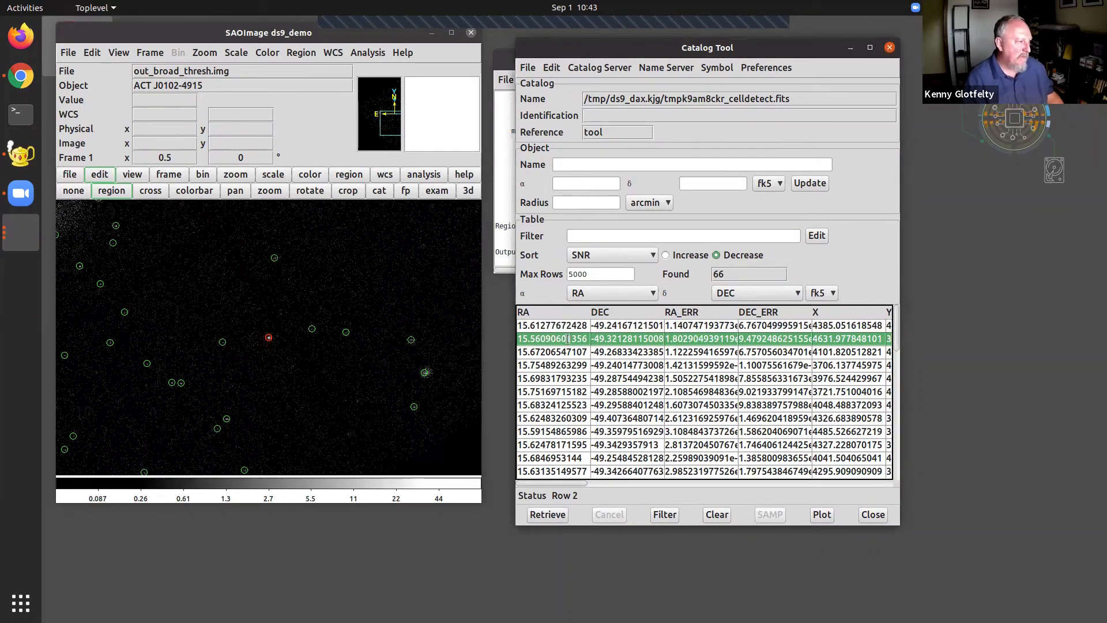
left_click(549, 335)
left_click(540, 356)
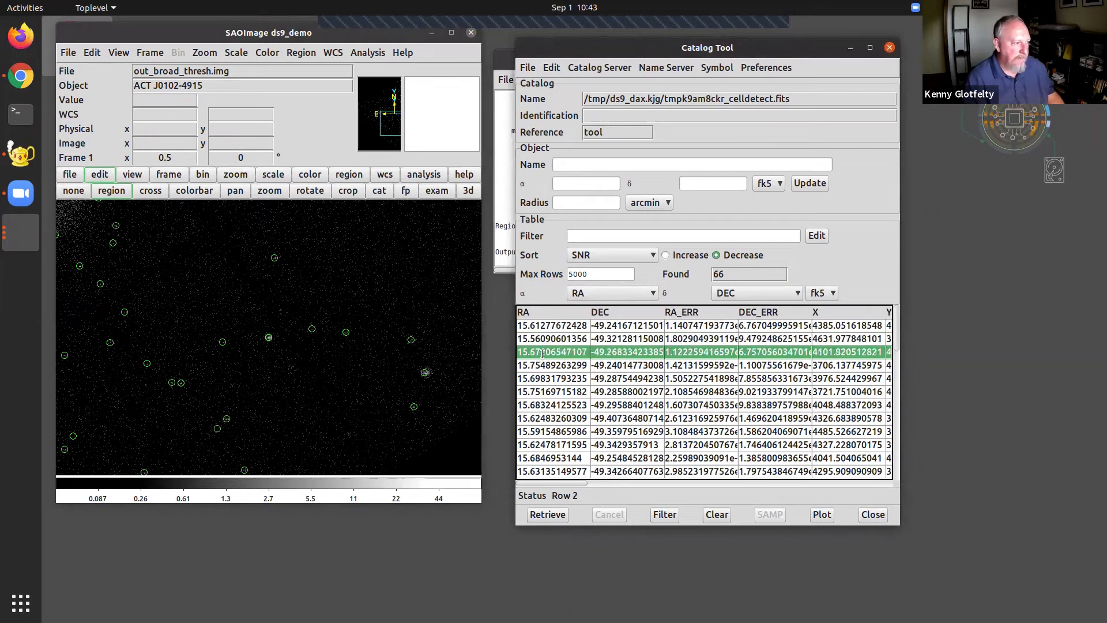
left_click(551, 339)
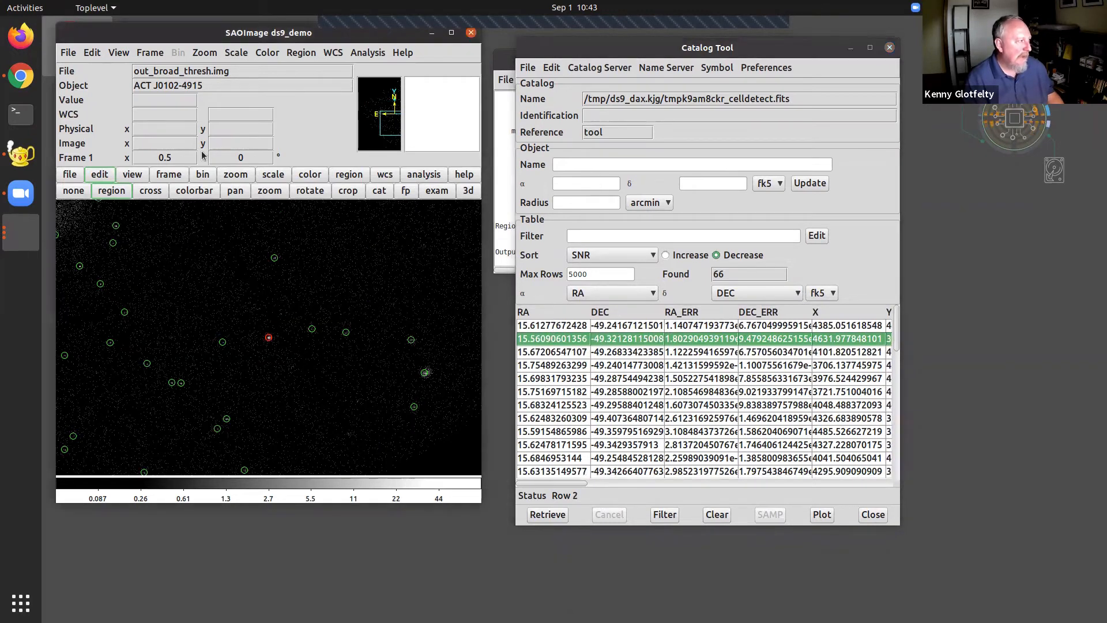
Step: Switch the image edit mode to Catalog and select a source near the image's west edge to find its table row
left_click(92, 53)
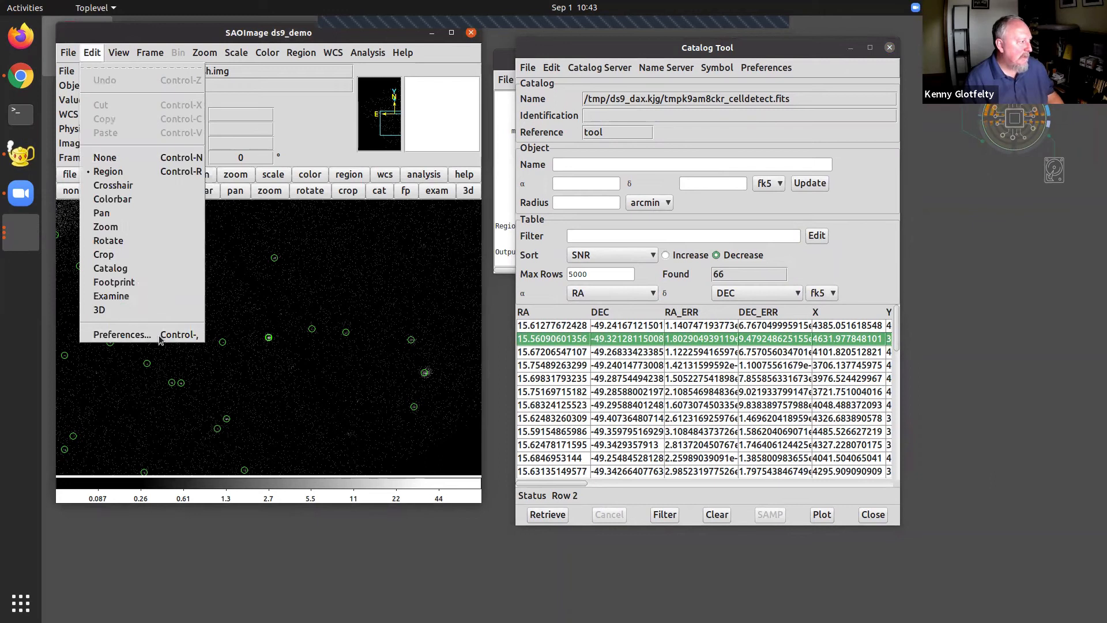
left_click(141, 267)
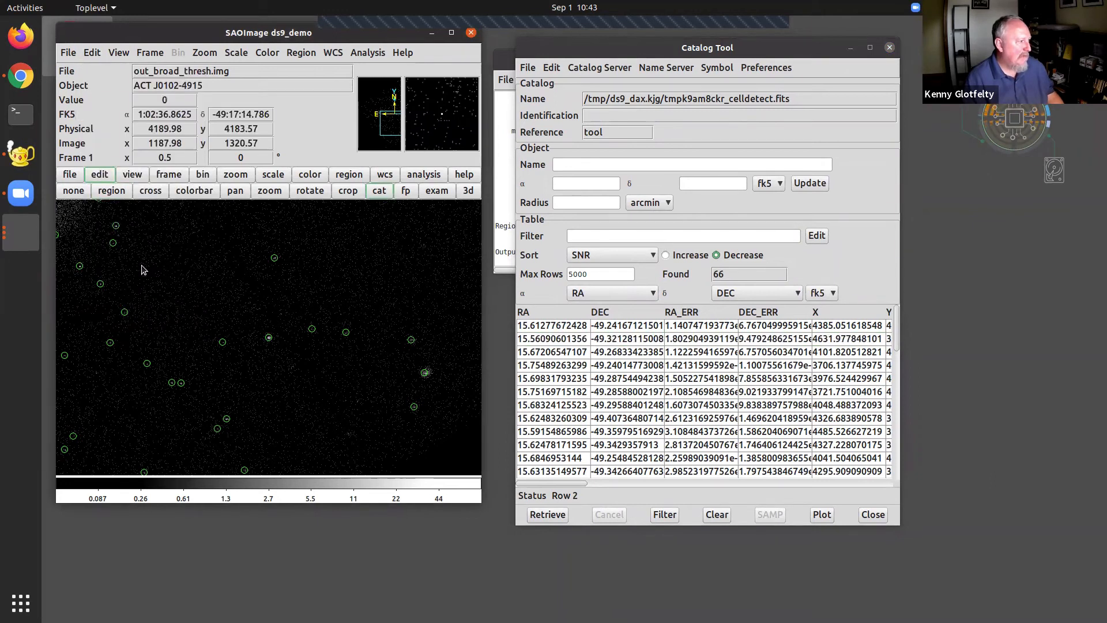
left_click(411, 342)
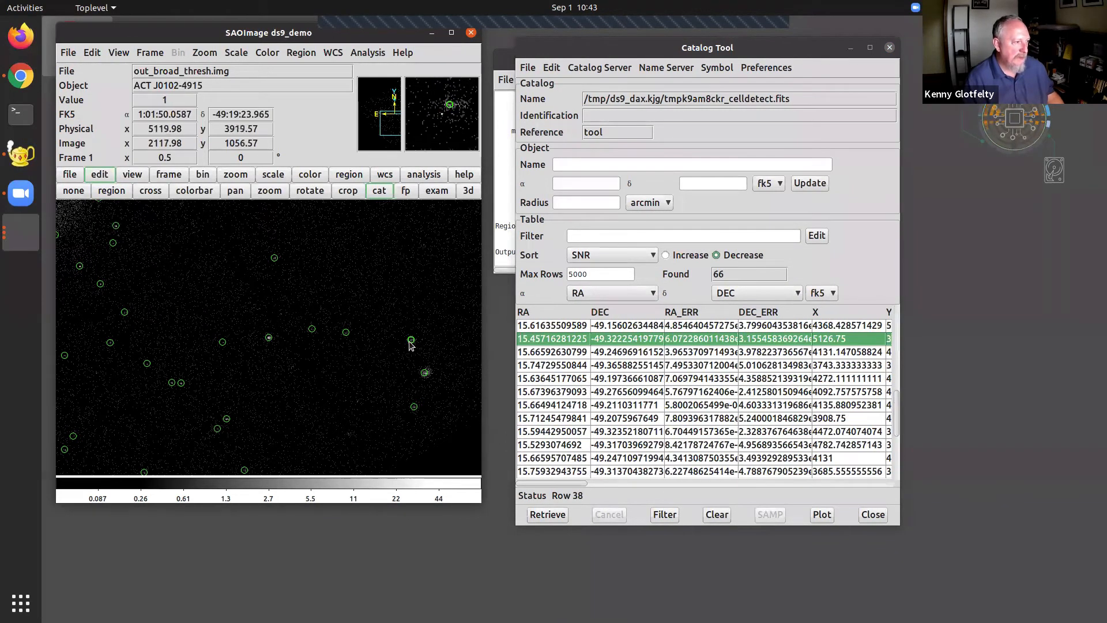
left_click(721, 338)
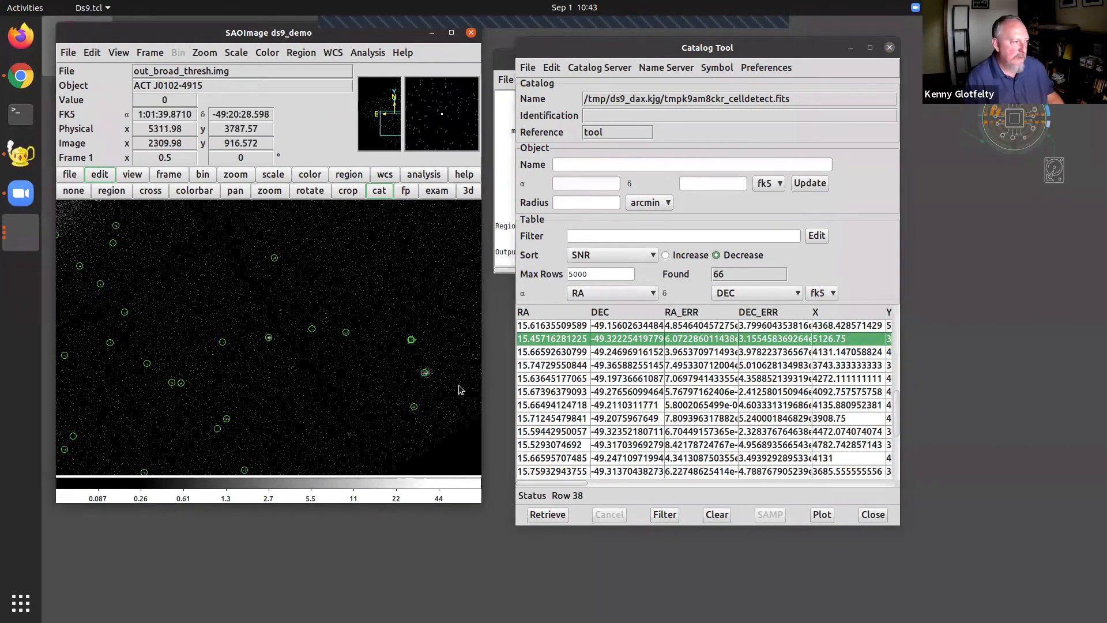
Step: Select the two neighbouring sources individually, box-select all three together on the image, and look through the catalog table
left_click(425, 372)
left_click(414, 408)
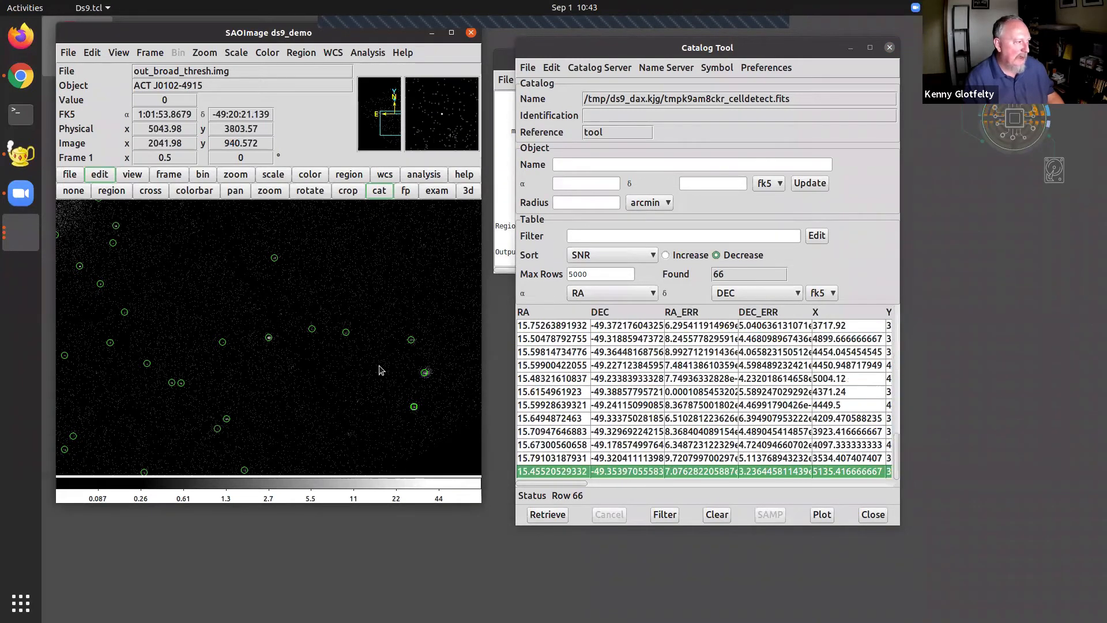
left_click_drag(378, 303, 508, 487)
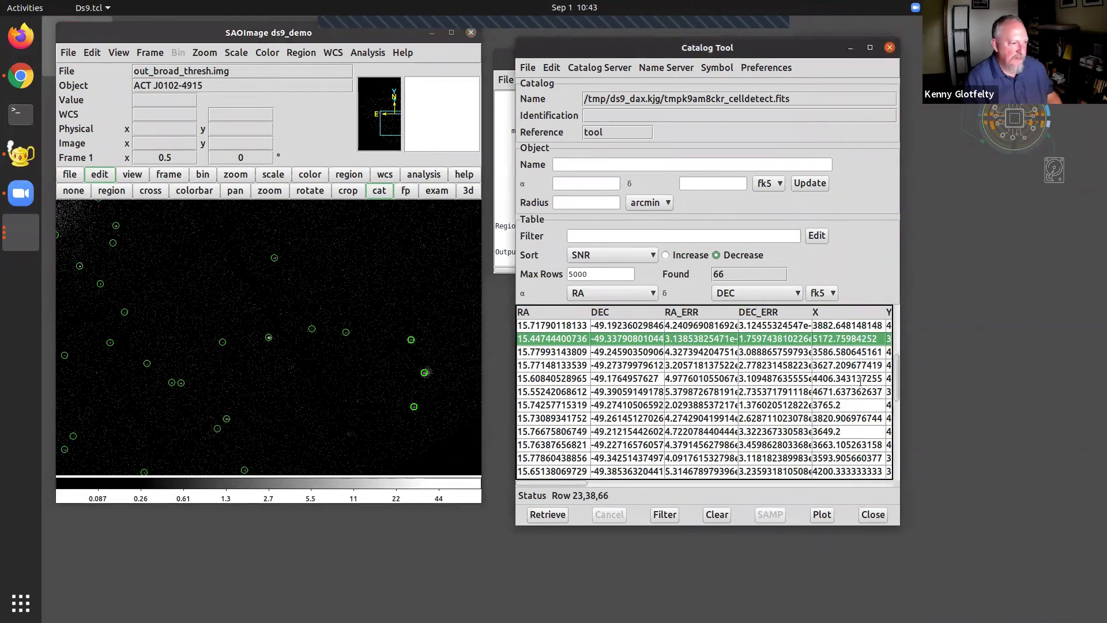
left_click_drag(897, 381, 911, 336)
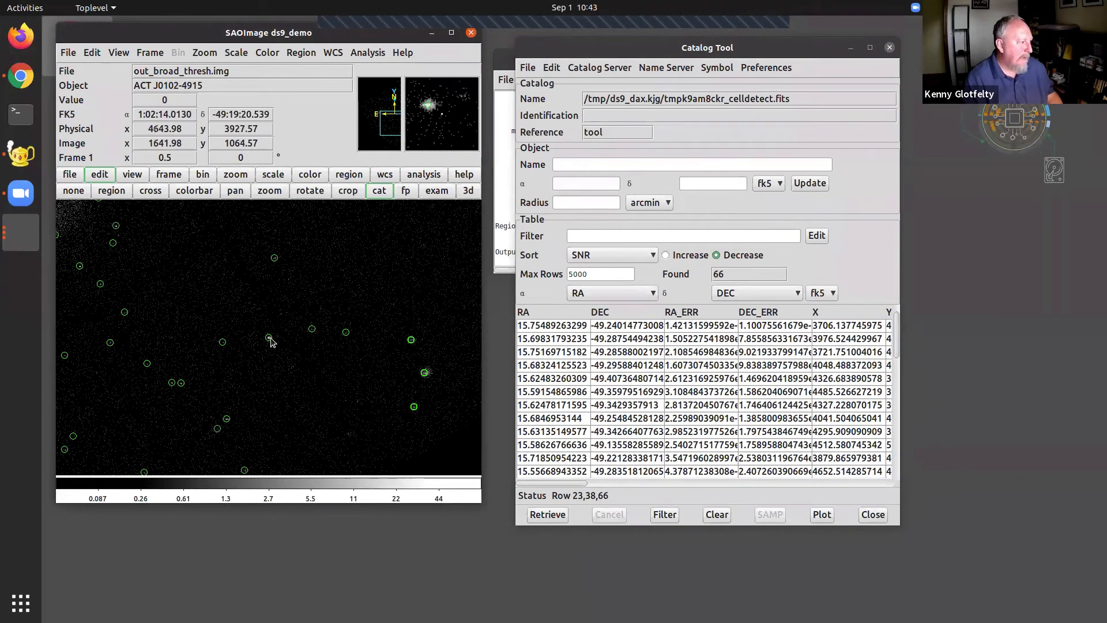
Step: Open the catalog plot setup and choose NET_COUNTS for the X axis and SNR for the Y axis
left_click(820, 500)
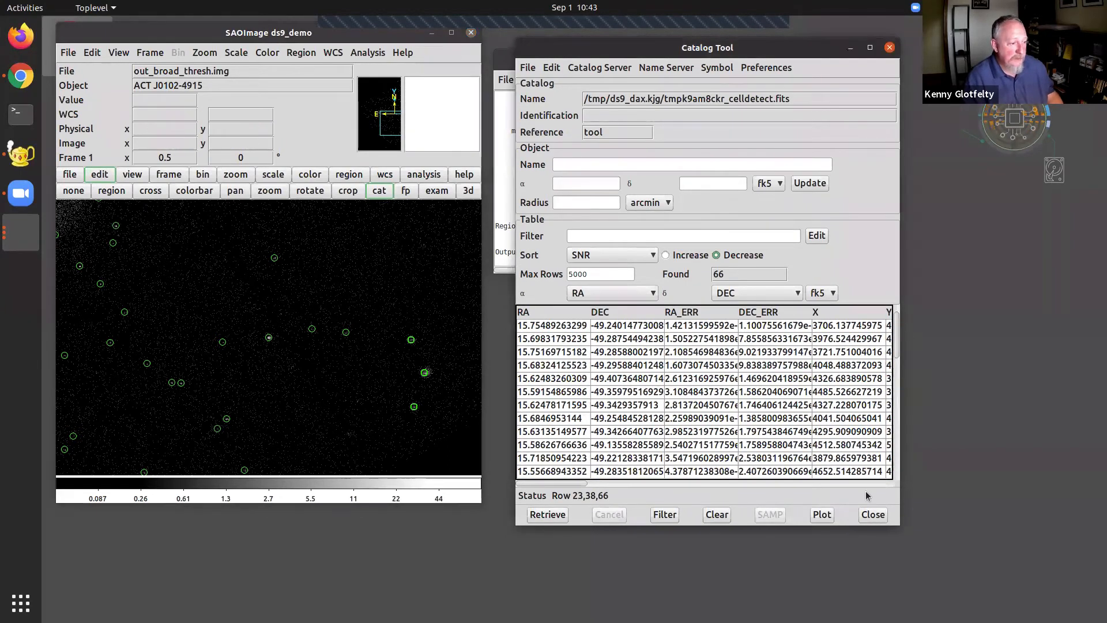
left_click(822, 515)
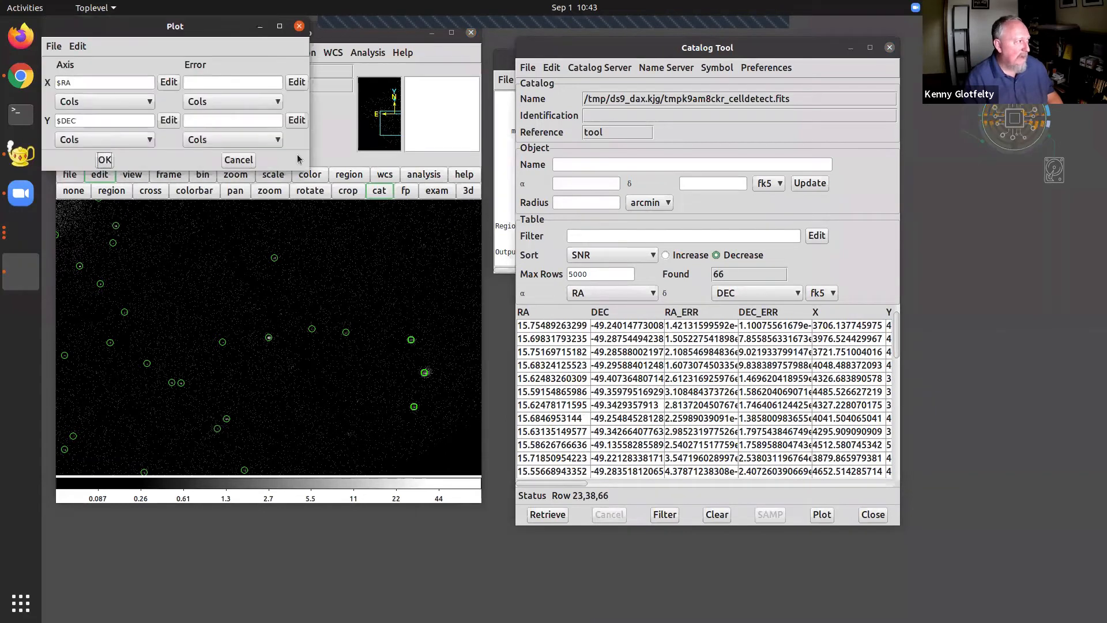
left_click_drag(180, 34, 319, 103)
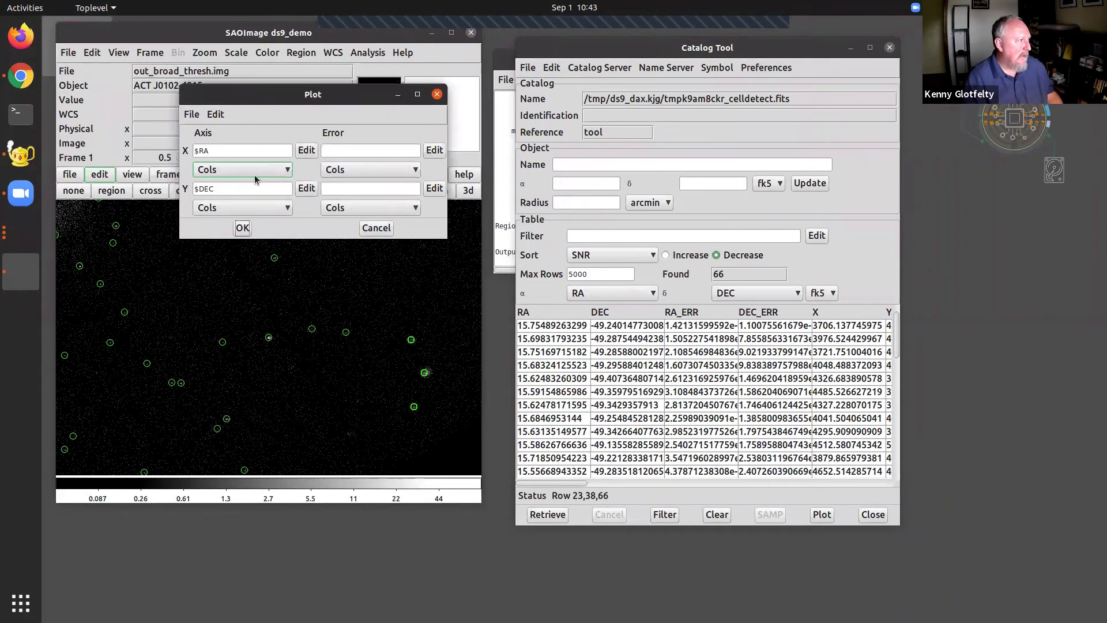
left_click(256, 169)
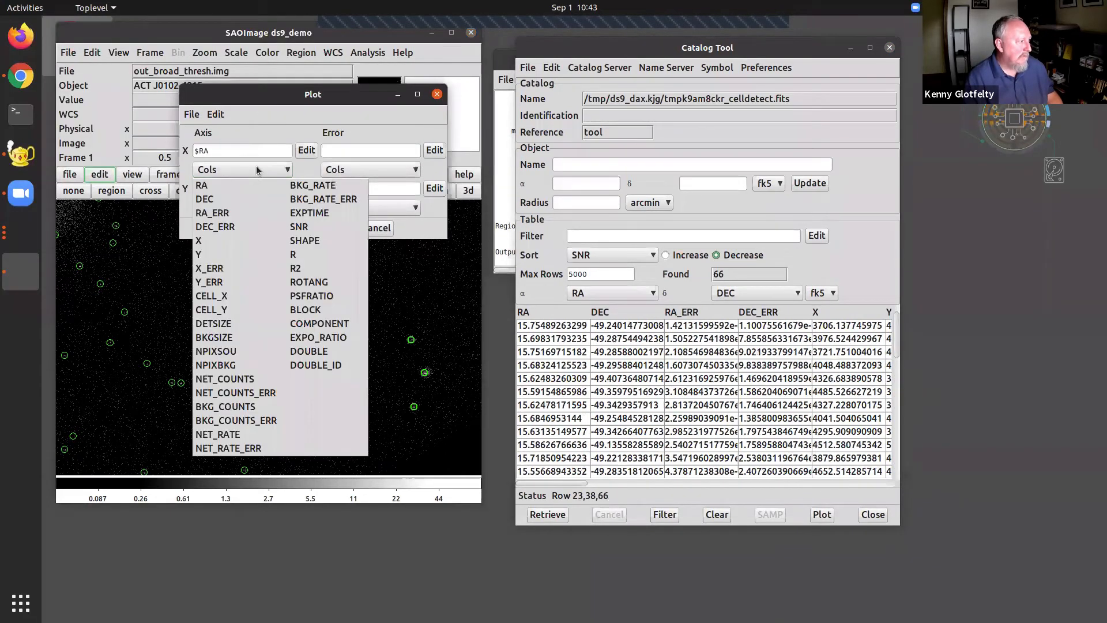
left_click(222, 381)
left_click(215, 213)
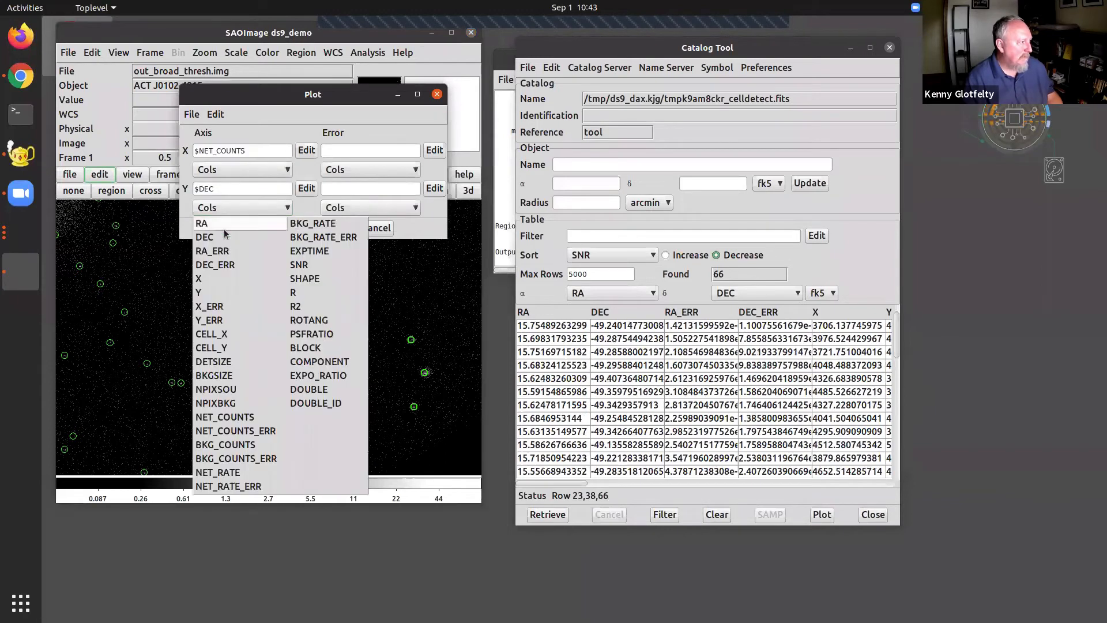
left_click(309, 269)
Step: Try log($SNR) as the Y-axis expression and restore it to $SNR
left_click(260, 191)
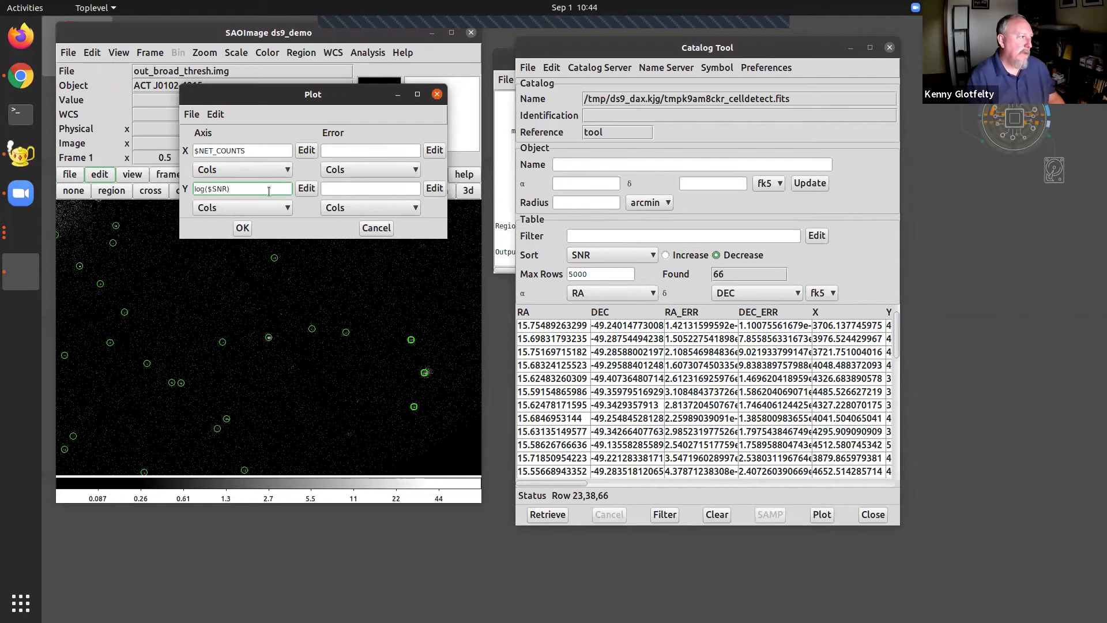
left_click(270, 149)
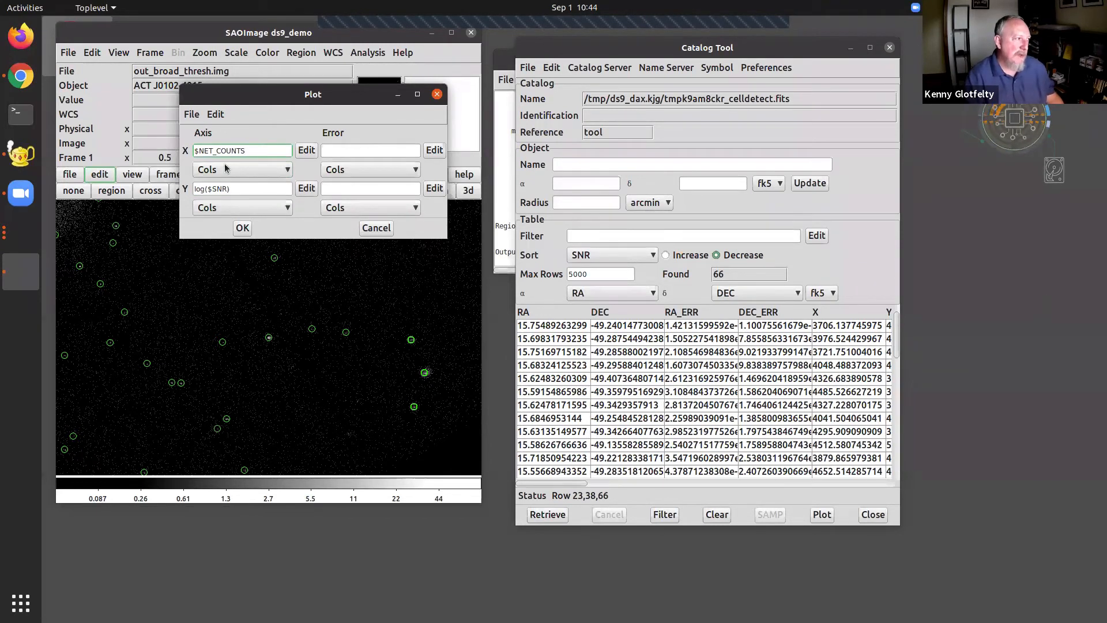
left_click(248, 187)
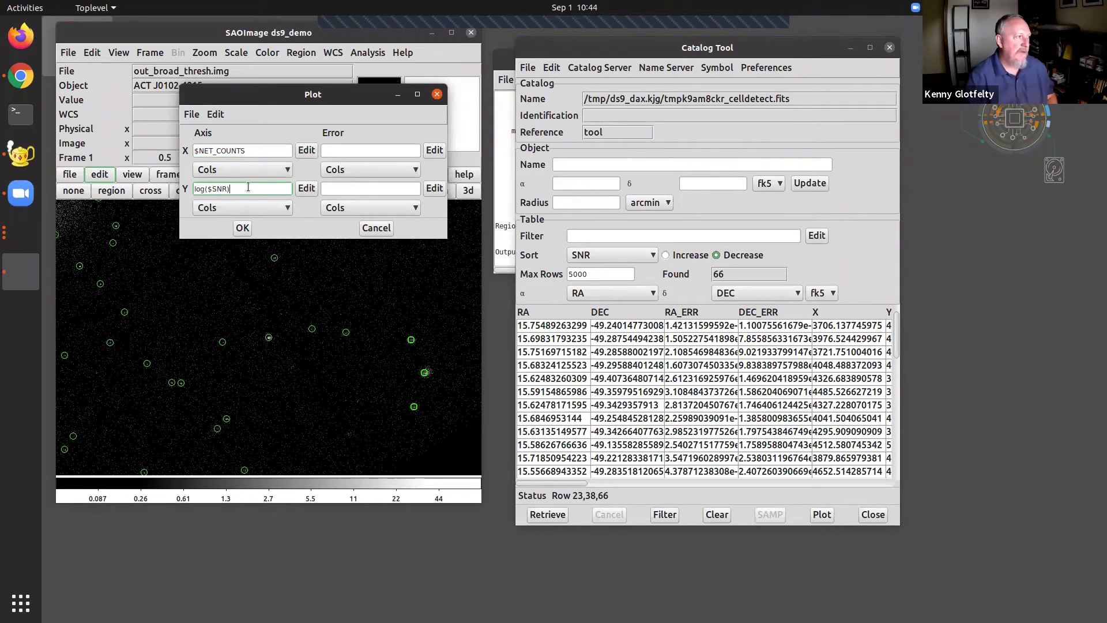
key("Delete")
key("Delete")
key("Delete")
key("Delete")
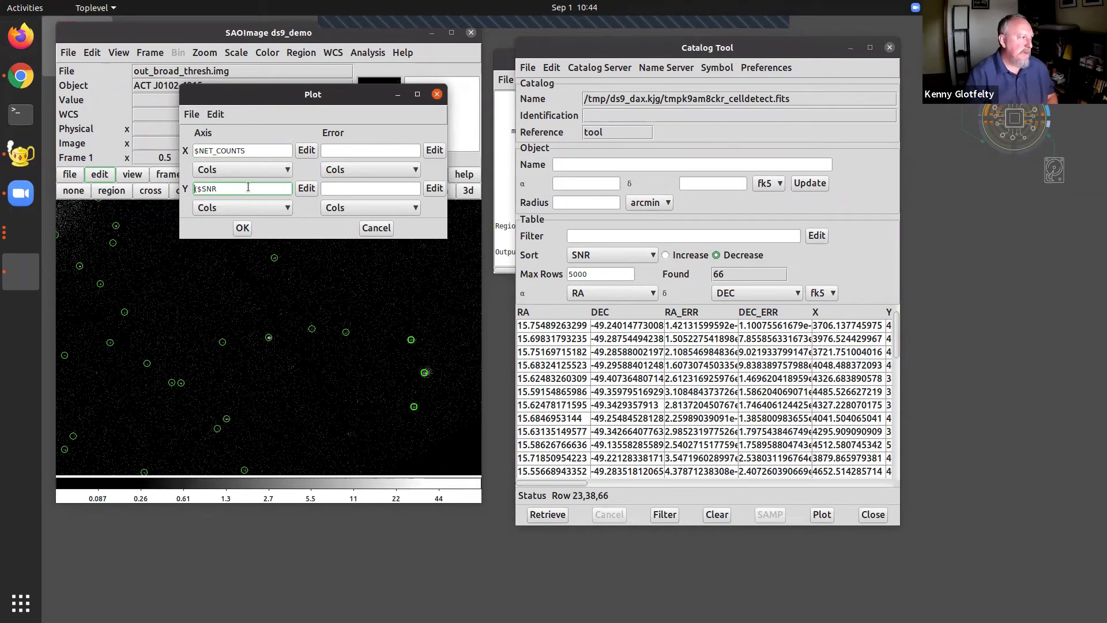
Step: Create the scatter plot, move its window off the image, and set both axes to logarithmic scale
left_click(242, 228)
left_click_drag(231, 36, 750, 75)
left_click(634, 86)
left_click(620, 109)
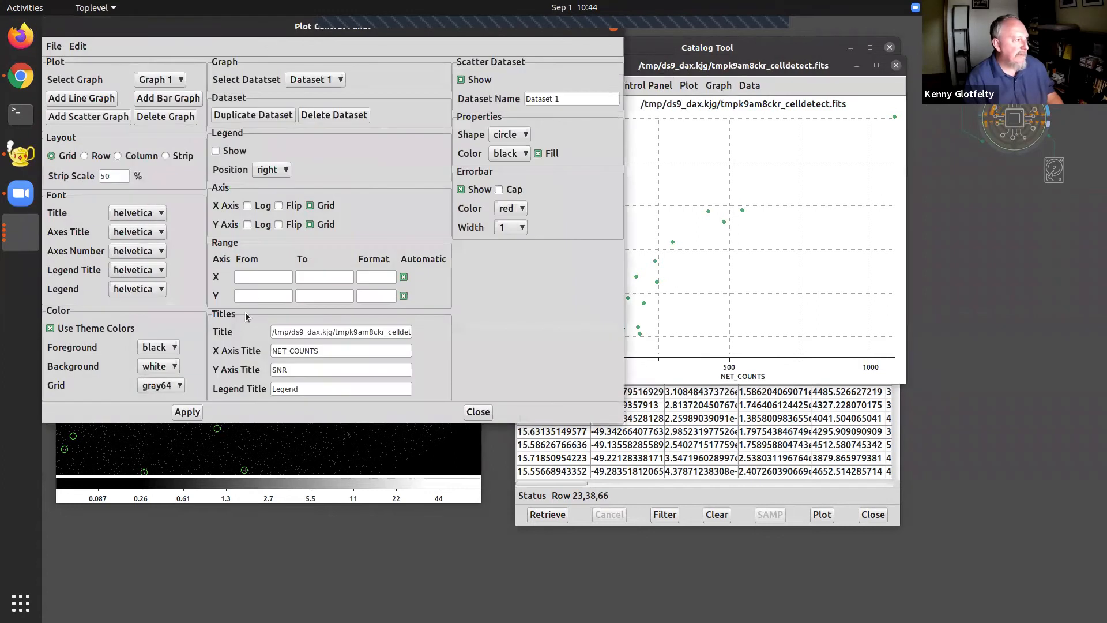
left_click(248, 205)
left_click(247, 224)
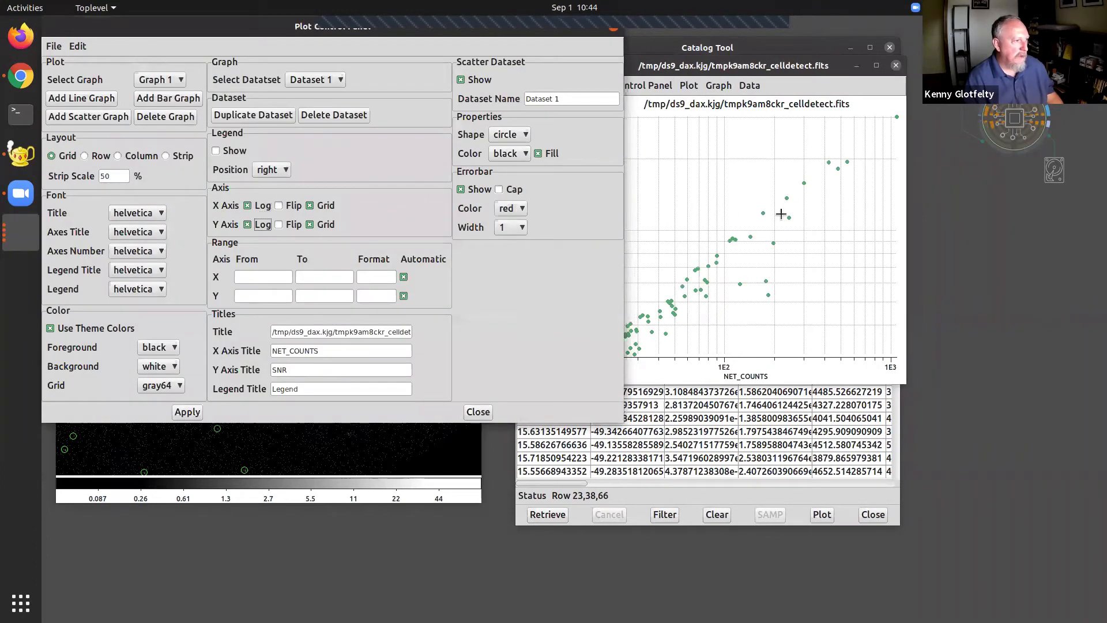
Step: Turn off theme colors for the plot and close the Plot Control Panel
left_click(85, 330)
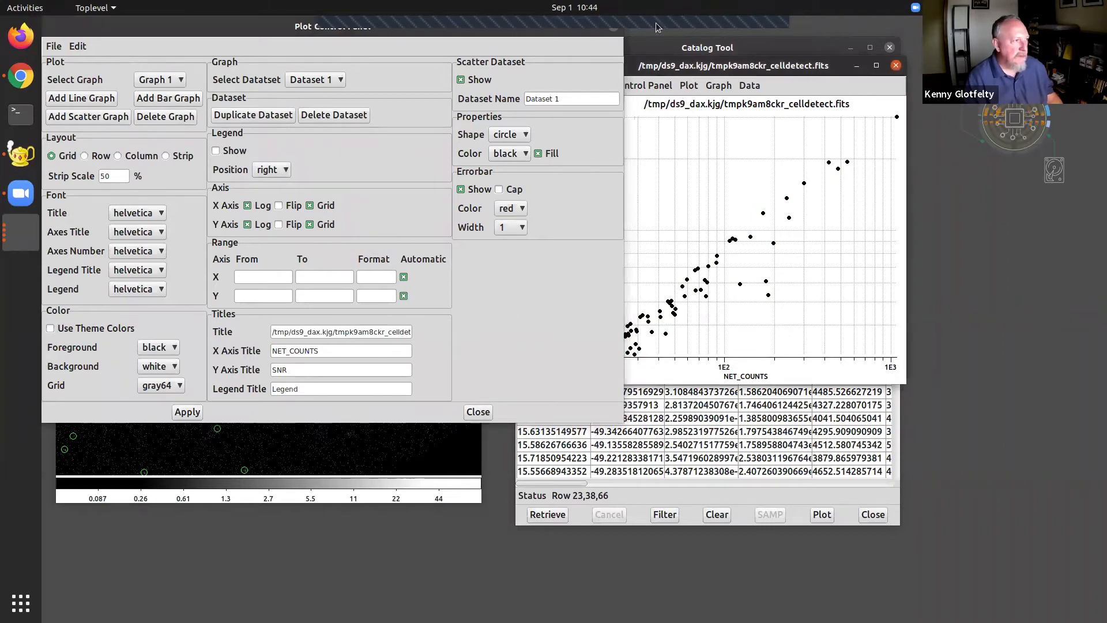
left_click_drag(367, 40, 361, 92)
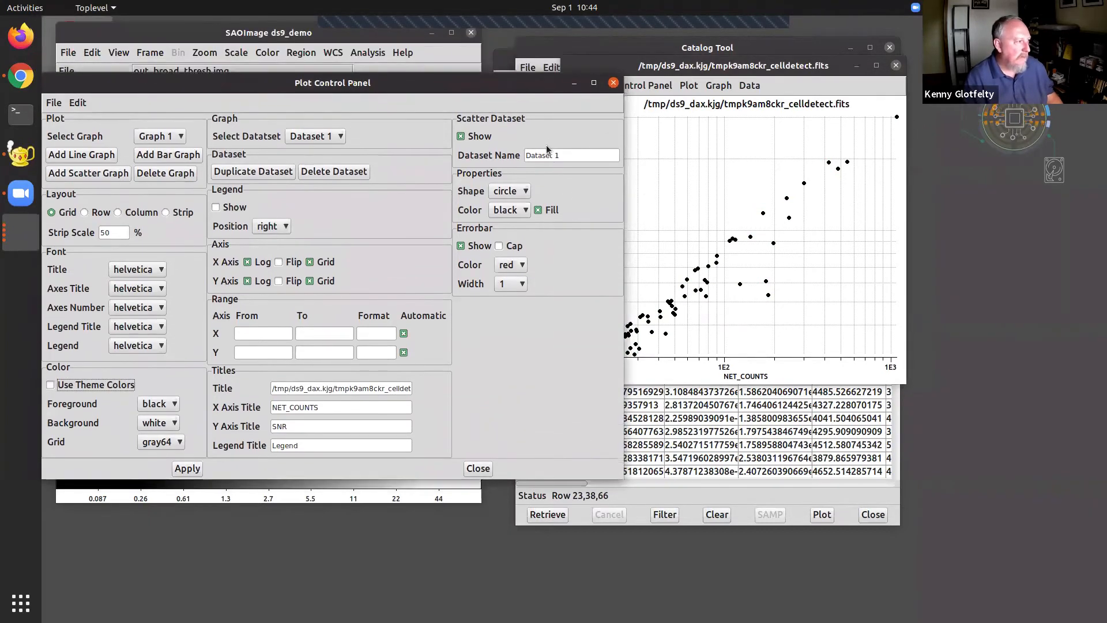
left_click(613, 82)
Step: Arrange the plot and Catalog Tool windows so the plot and the table are both visible beside the image
left_click_drag(701, 70, 589, 60)
left_click_drag(824, 50, 990, 135)
left_click_drag(741, 62, 644, 60)
Step: Select the first catalog row and a high-SNR point in the plot to see the matching source in the other views
scroll(779, 401, "up", 3)
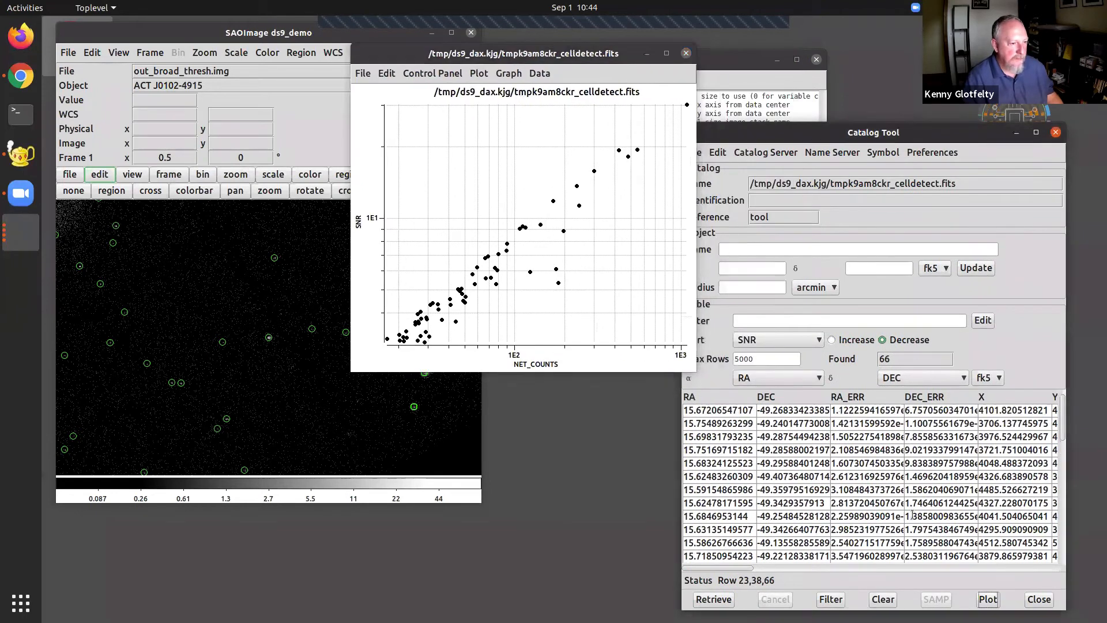
left_click(739, 410)
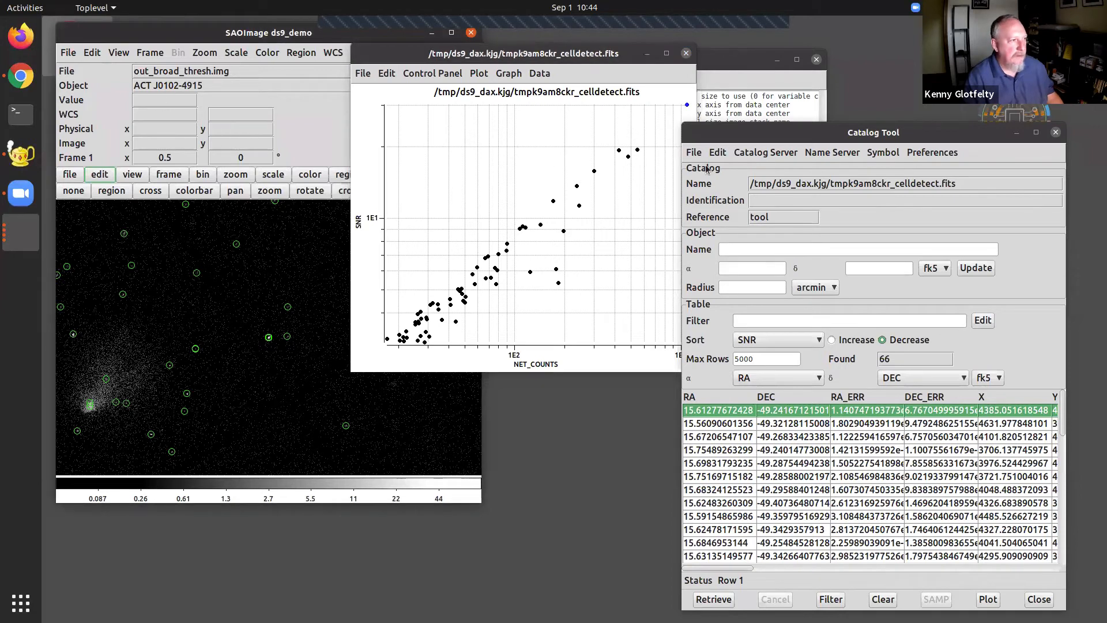
left_click(619, 149)
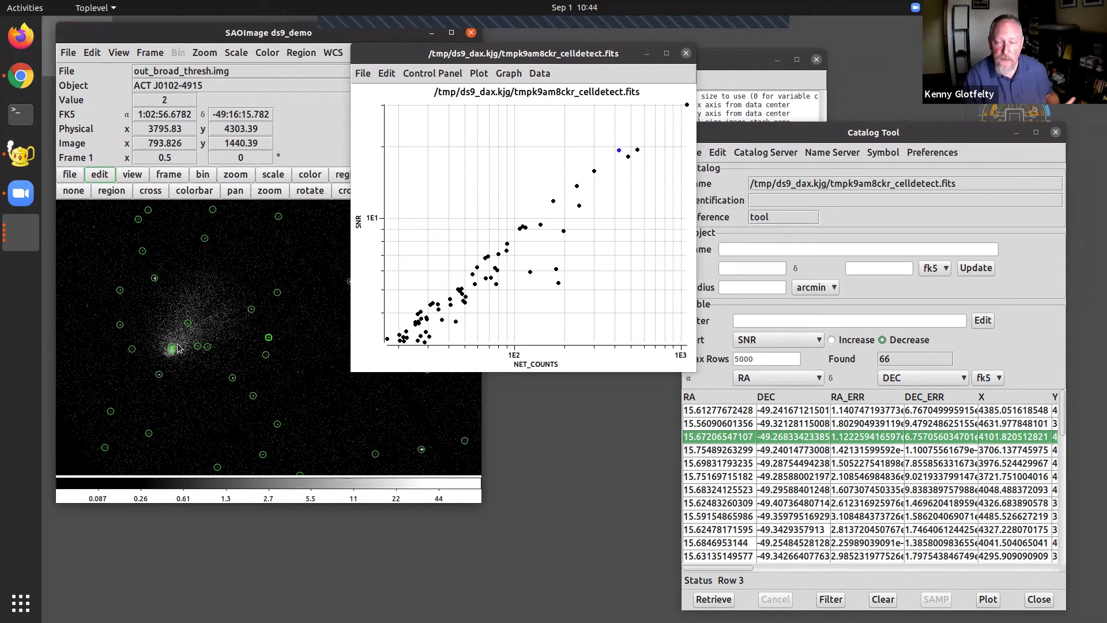
left_click(412, 238)
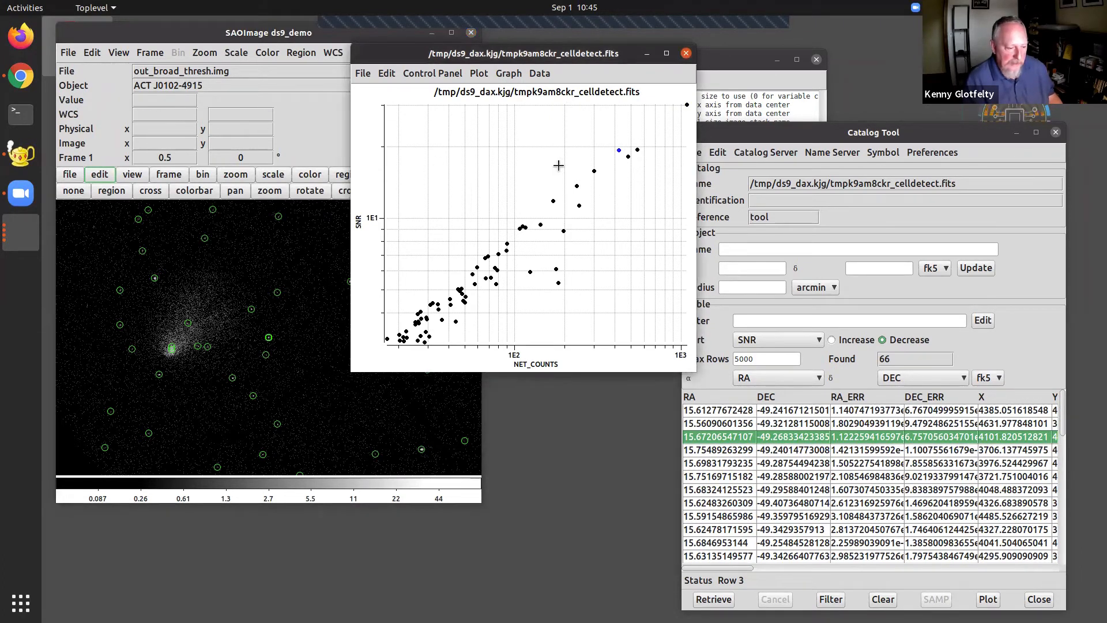
Step: Open the catalog's advanced Symbol Editor, move it beside the Catalog Tool, add a second symbol rule, and select the first rule
left_click_drag(857, 138, 837, 107)
left_click(865, 123)
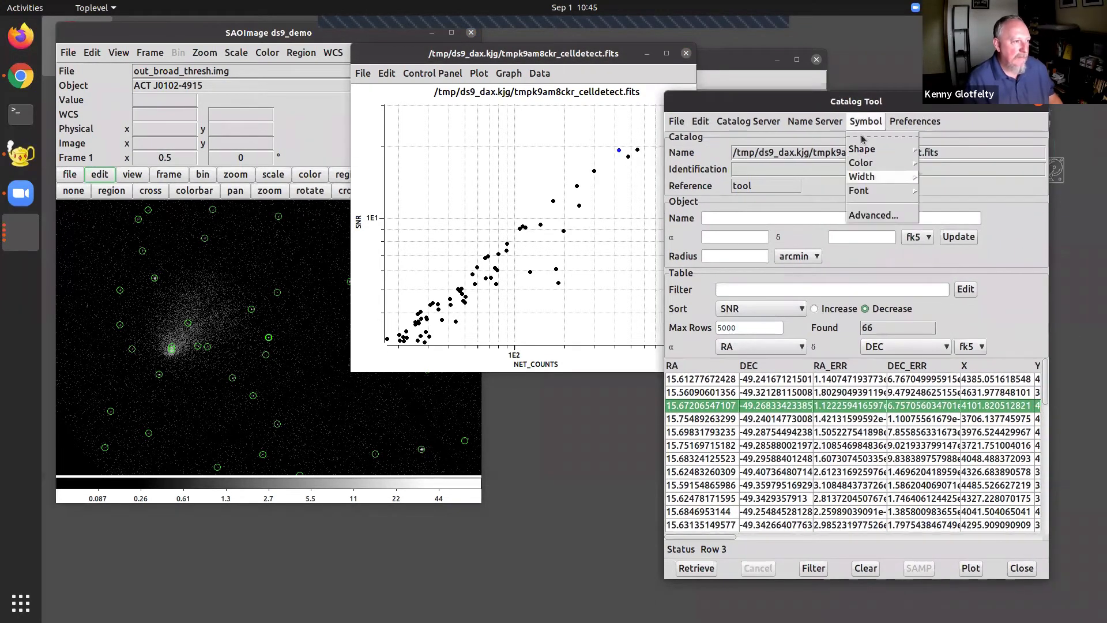
left_click(858, 217)
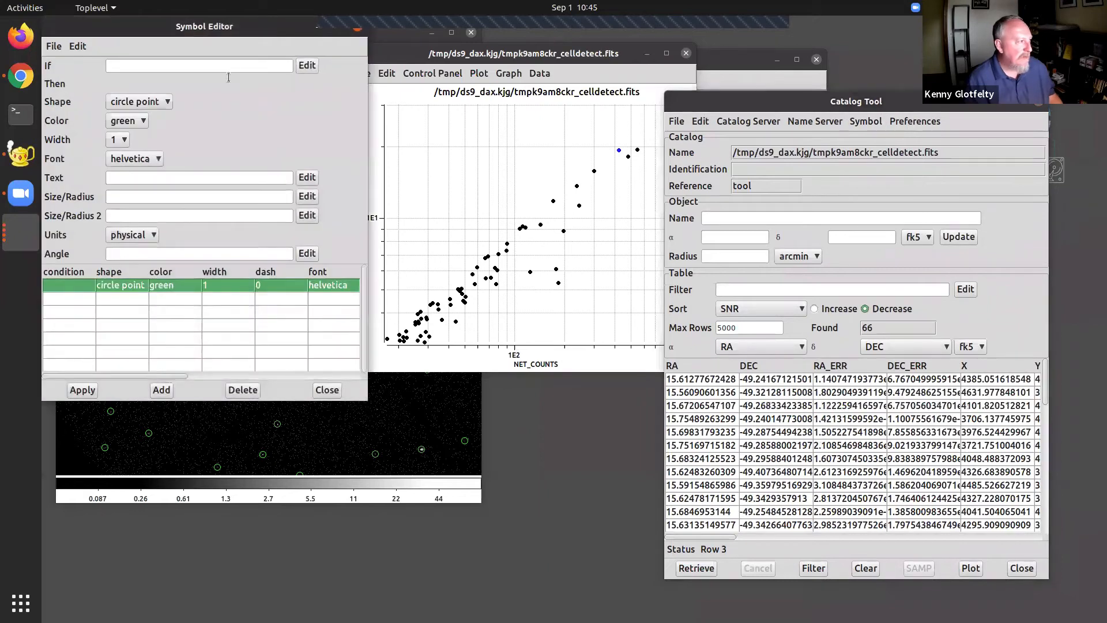
left_click_drag(243, 31, 448, 69)
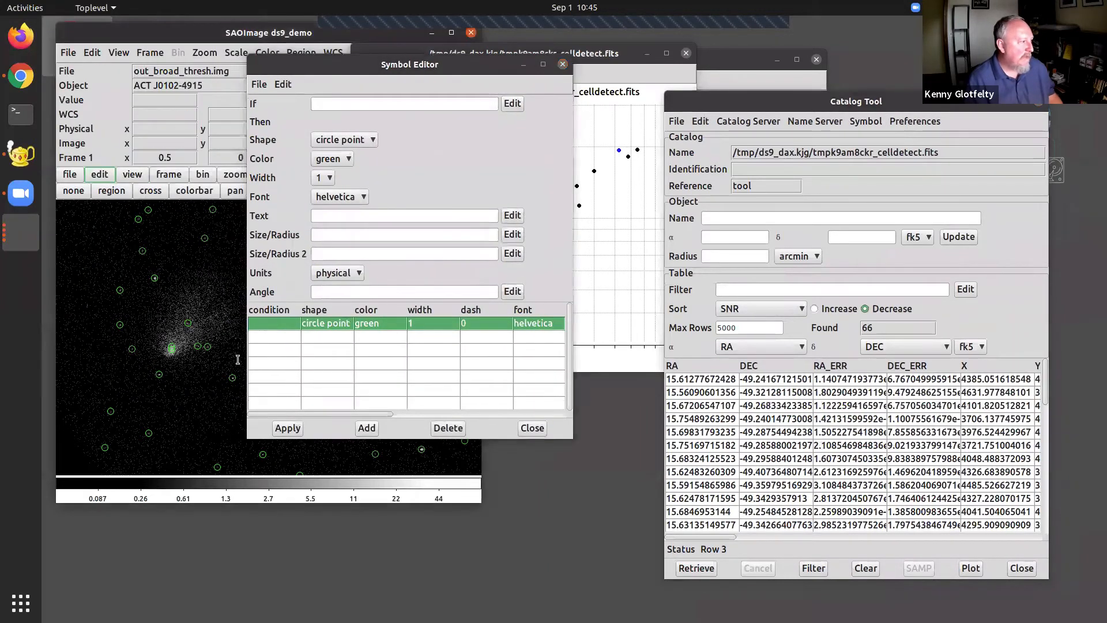
left_click(367, 428)
left_click(307, 321)
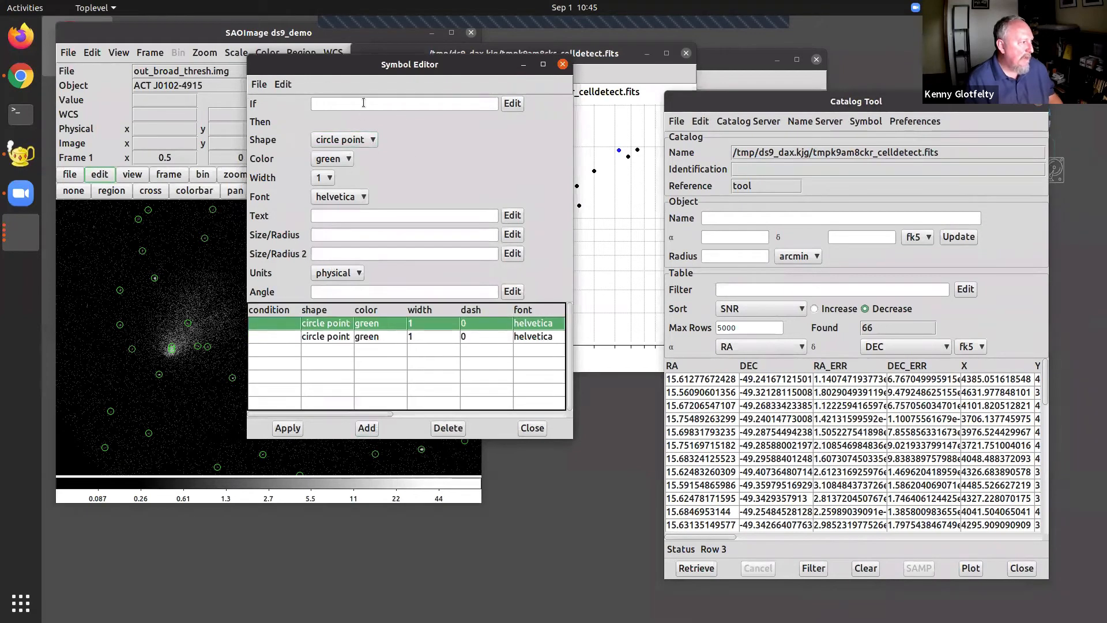
Step: Give the first symbol rule the condition $SNR > 10 and the color magenta, and apply it to the catalog
left_click(361, 106)
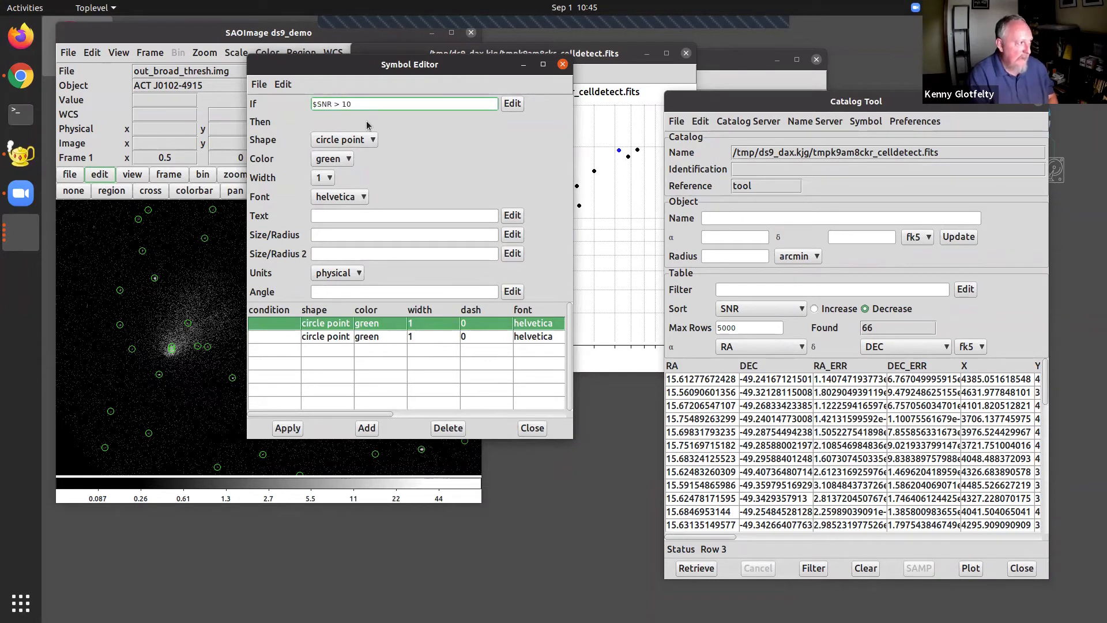
left_click(330, 159)
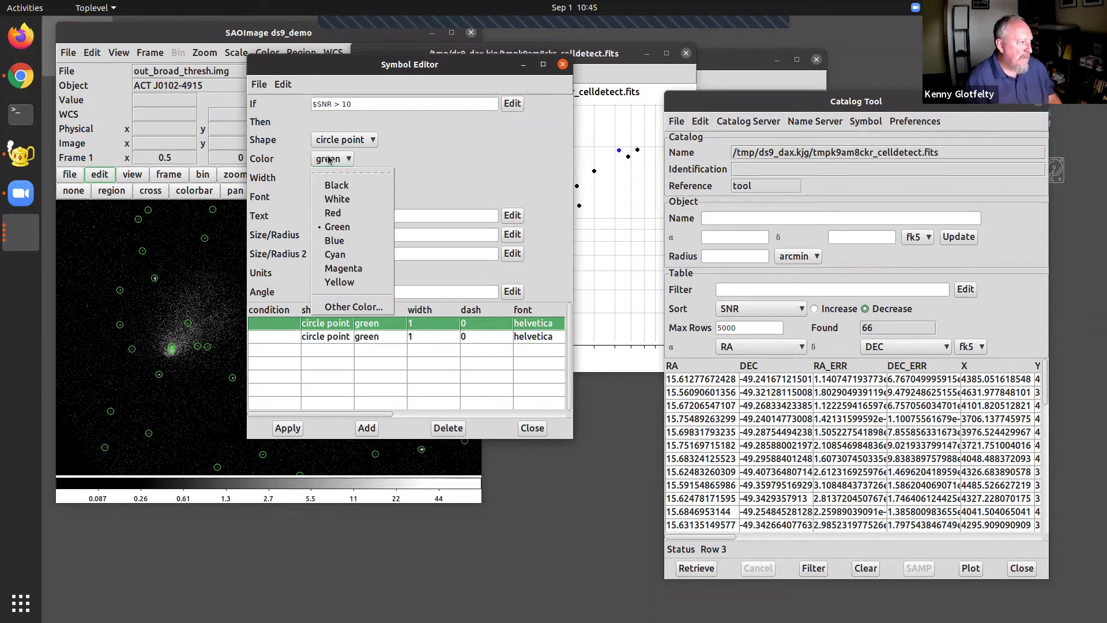
left_click(353, 269)
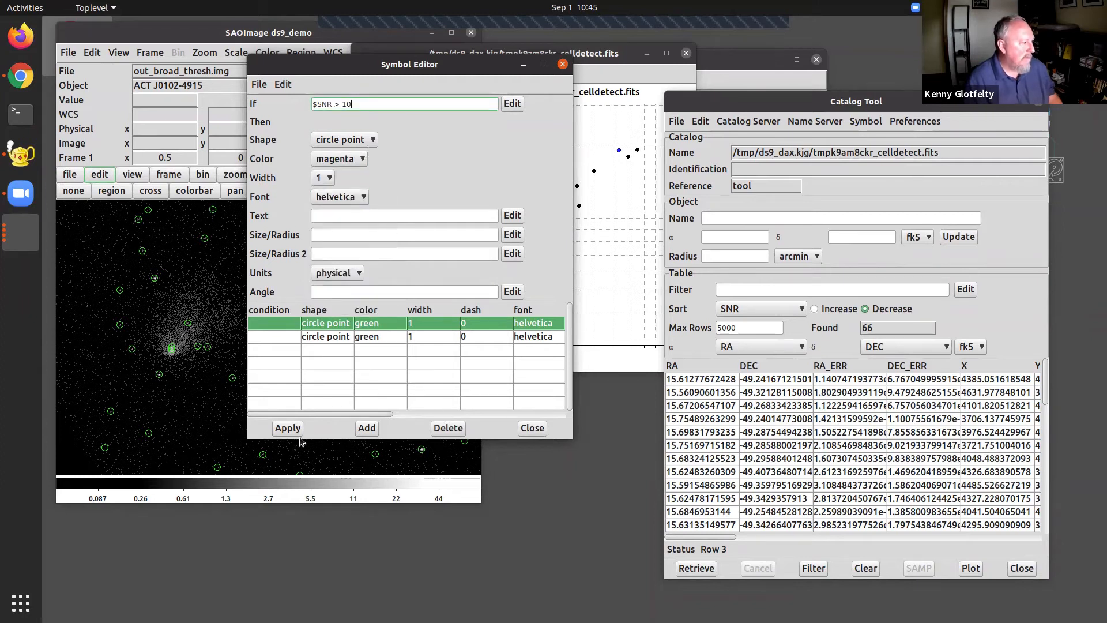
left_click(285, 429)
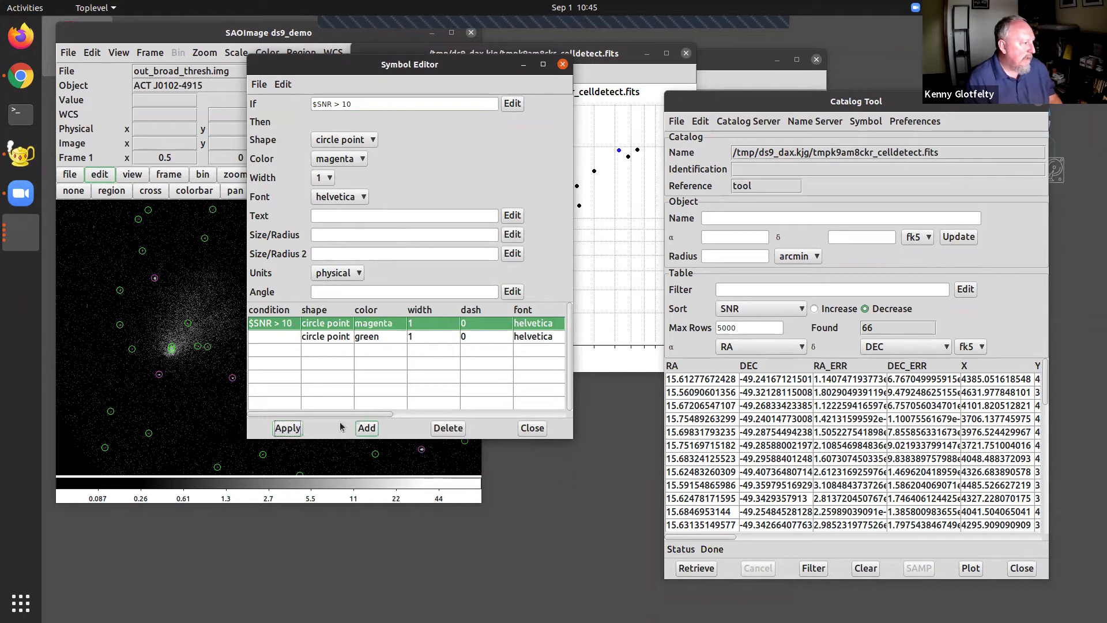
Step: Move the Symbol Editor off the image and bring the main image window forward to see the recolored source symbols
left_click_drag(339, 68, 545, 98)
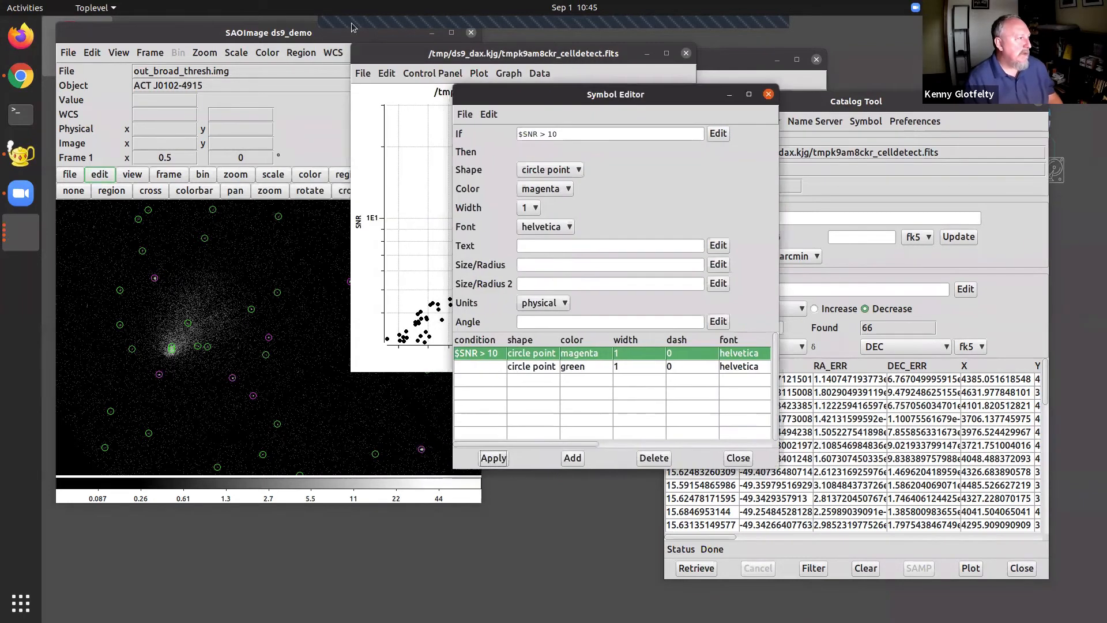
left_click(299, 40)
left_click_drag(590, 95, 633, 88)
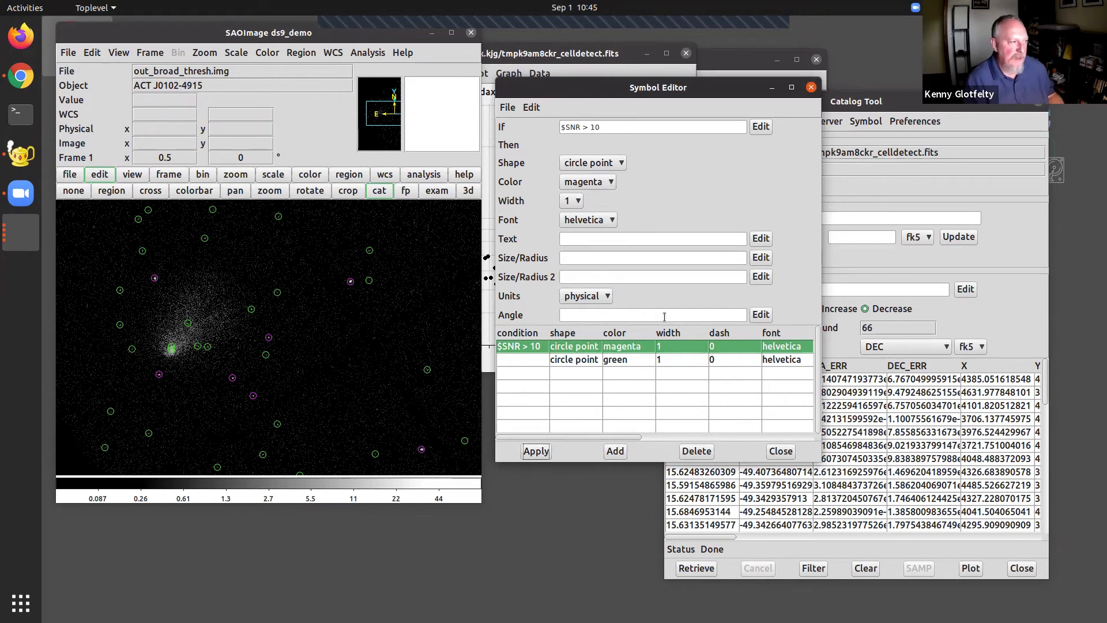
left_click_drag(659, 88, 670, 94)
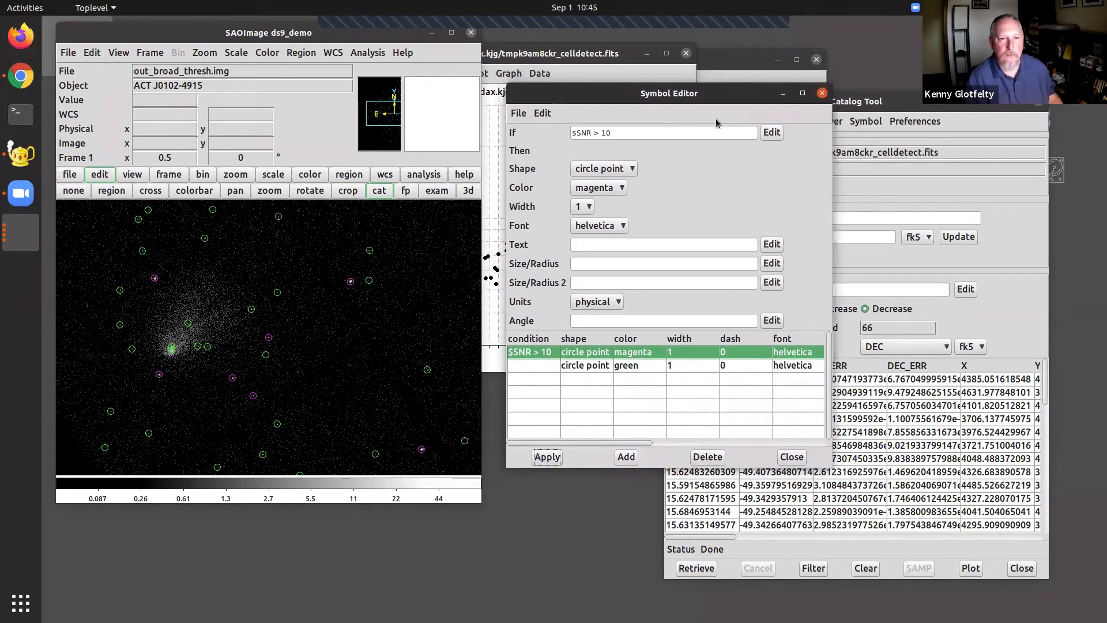
Step: Close the Symbol Editor, the catalog plot, the celldetect output window and the Catalog Tool
left_click(822, 94)
left_click(687, 53)
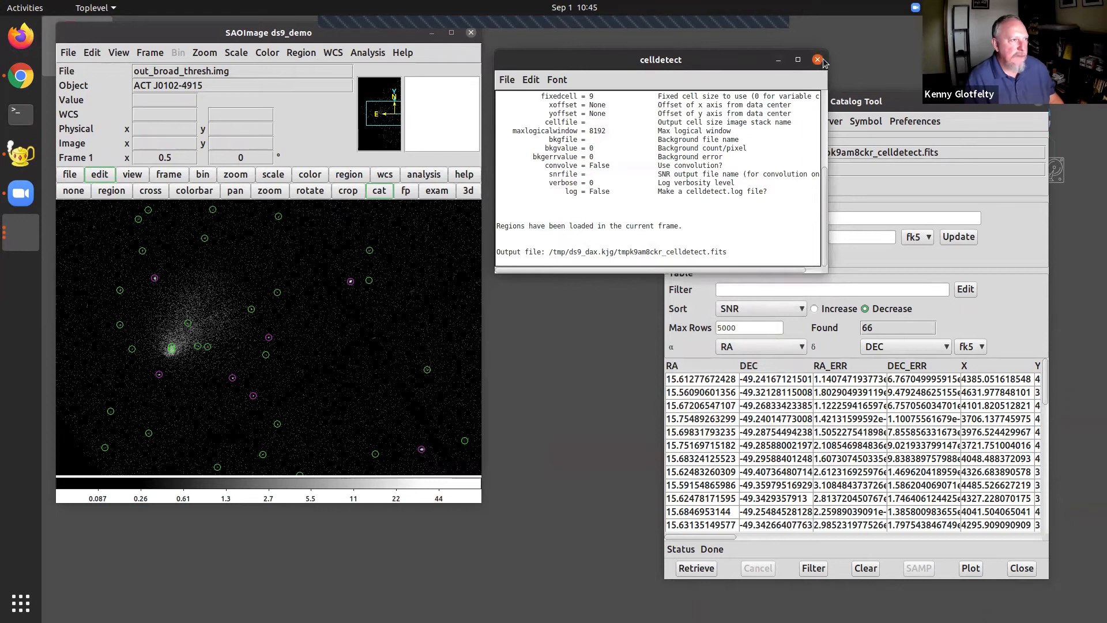
left_click(818, 60)
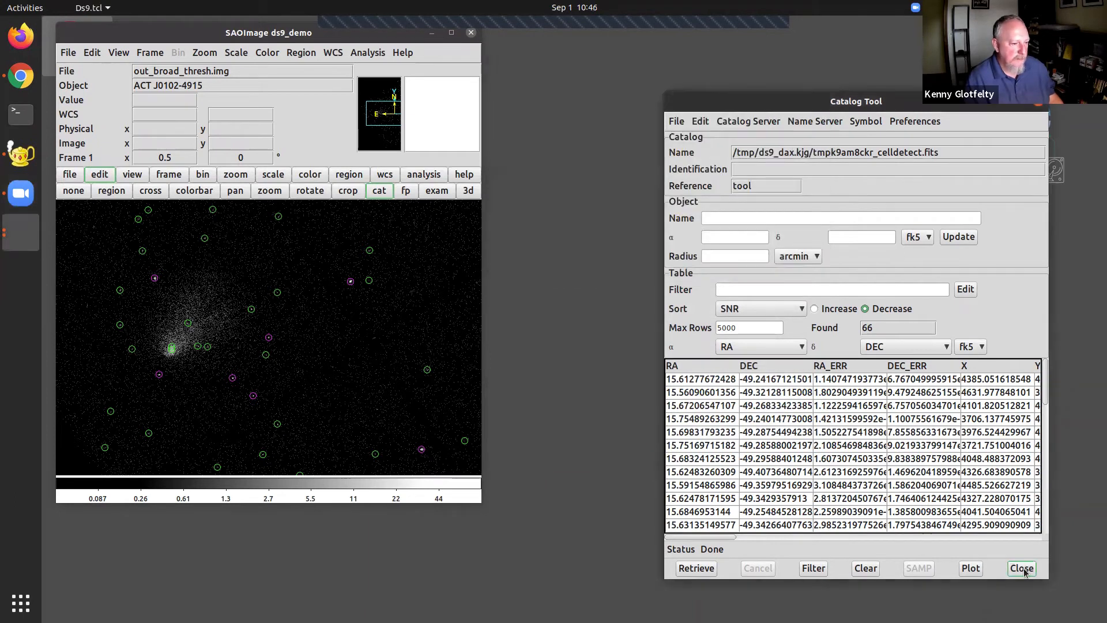
left_click(1021, 568)
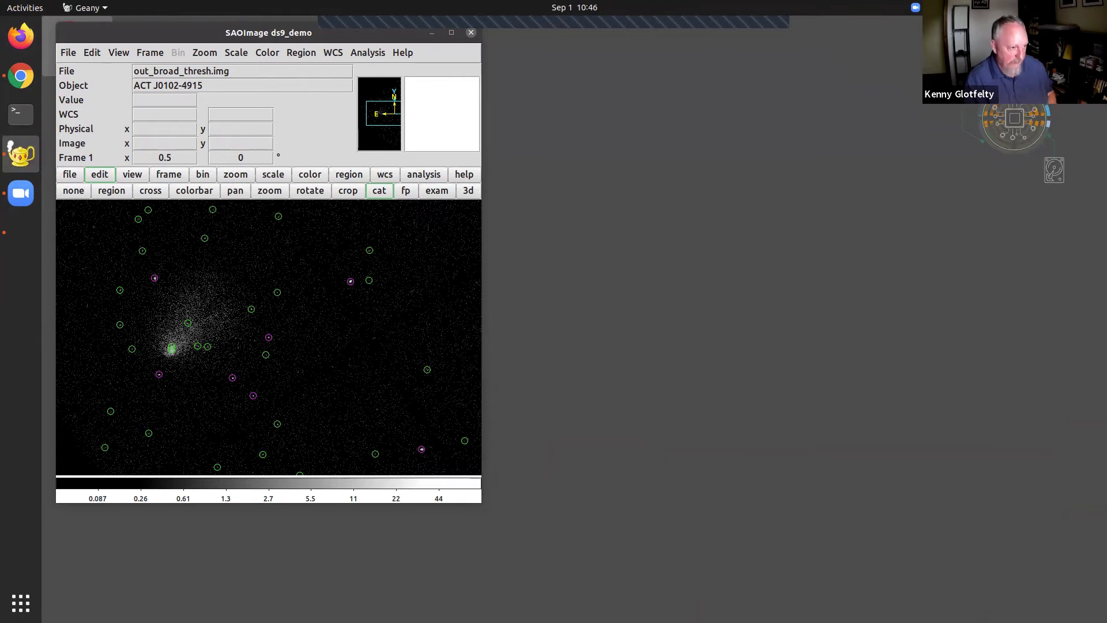
Step: In the terminal, use $xpa_p to cd to $ROOT/3D, create a 3d frame with cmap grey and zoom 1, and load ar_lac.cube with scale minmax, then log
key("alt+Tab")
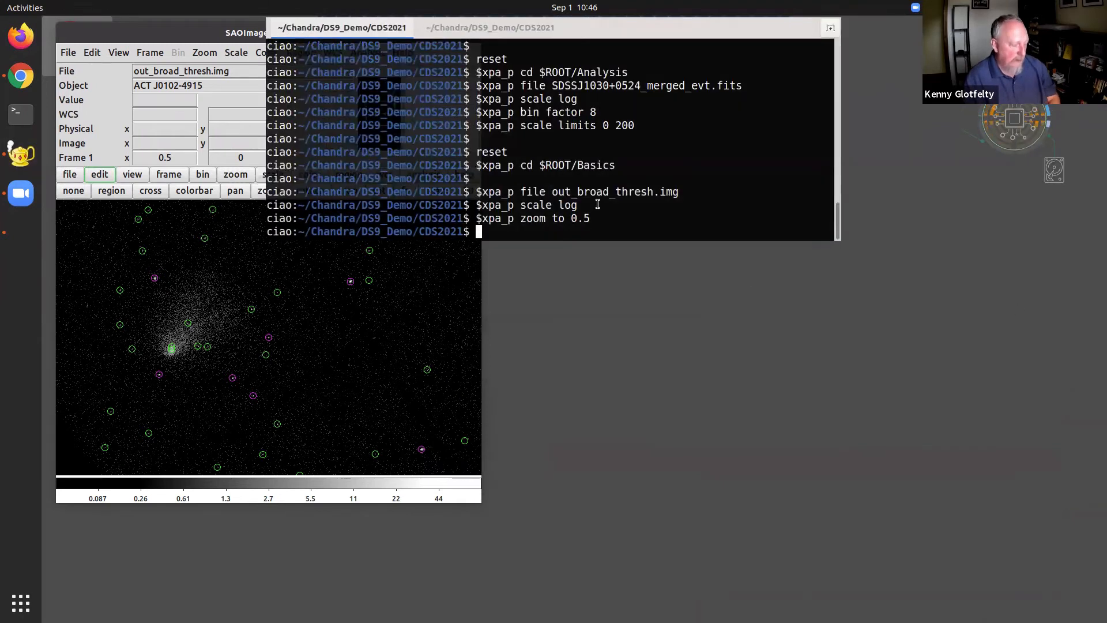
type("reset $xpa_p cd $ROOT/3D  $xpa_p frame new 3d $xpa_p cmap grey $xpa_p zoom to 1  $xpa_p scale minmax $xpa_p file ar_lac.cube")
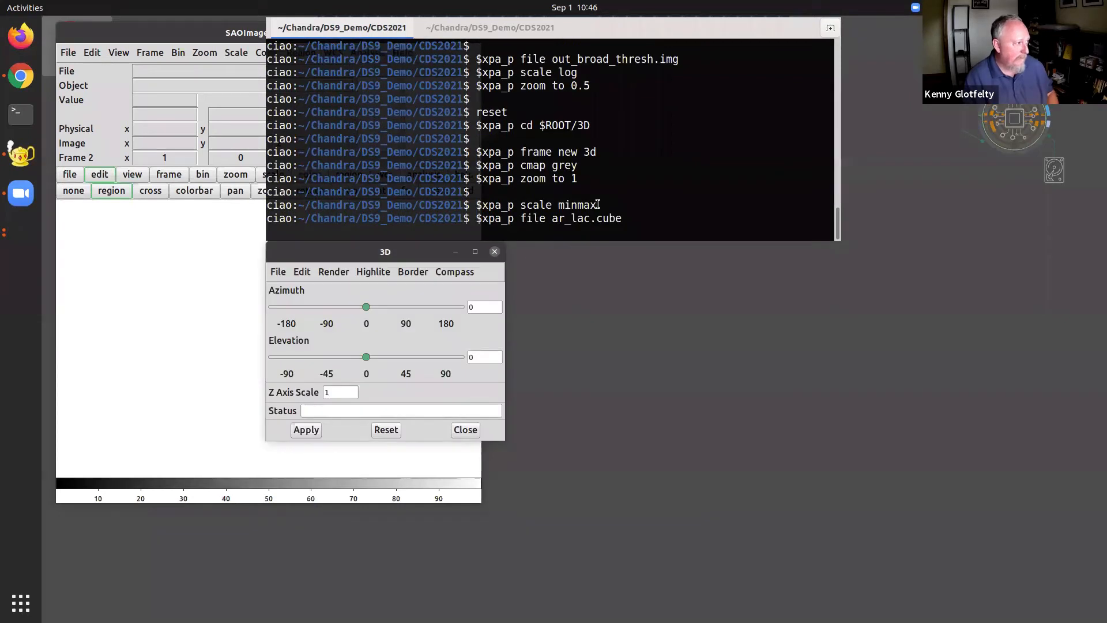
key("F12")
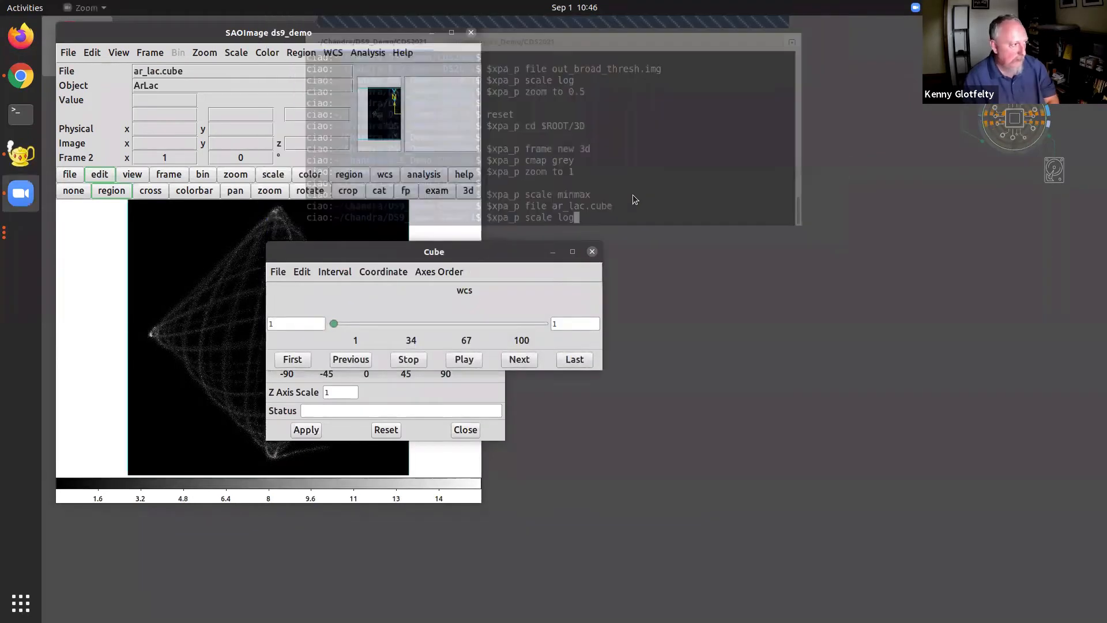
Step: Arrange the Cube and 3D windows beside the image and return to the main image window's edit modes
left_click_drag(461, 252, 704, 62)
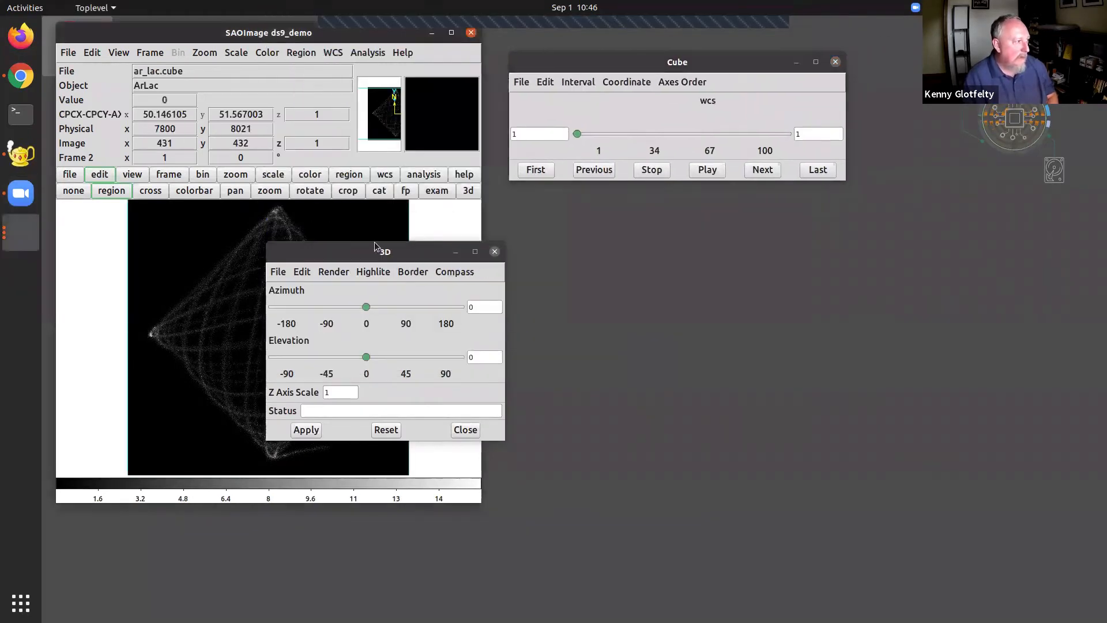
left_click_drag(455, 240, 695, 190)
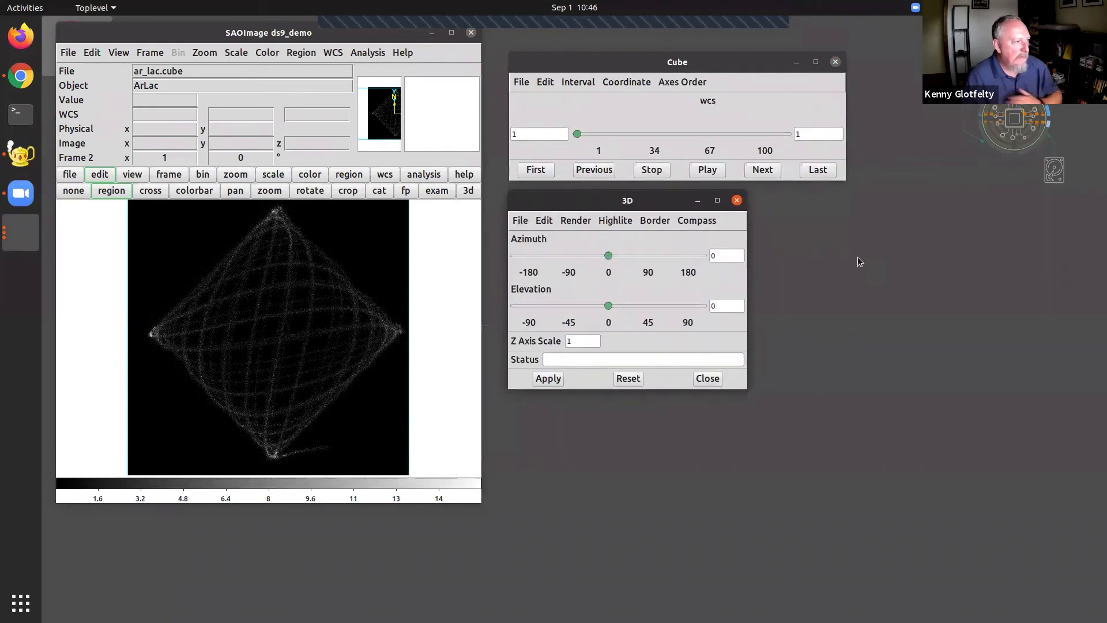
key("alt+Tab")
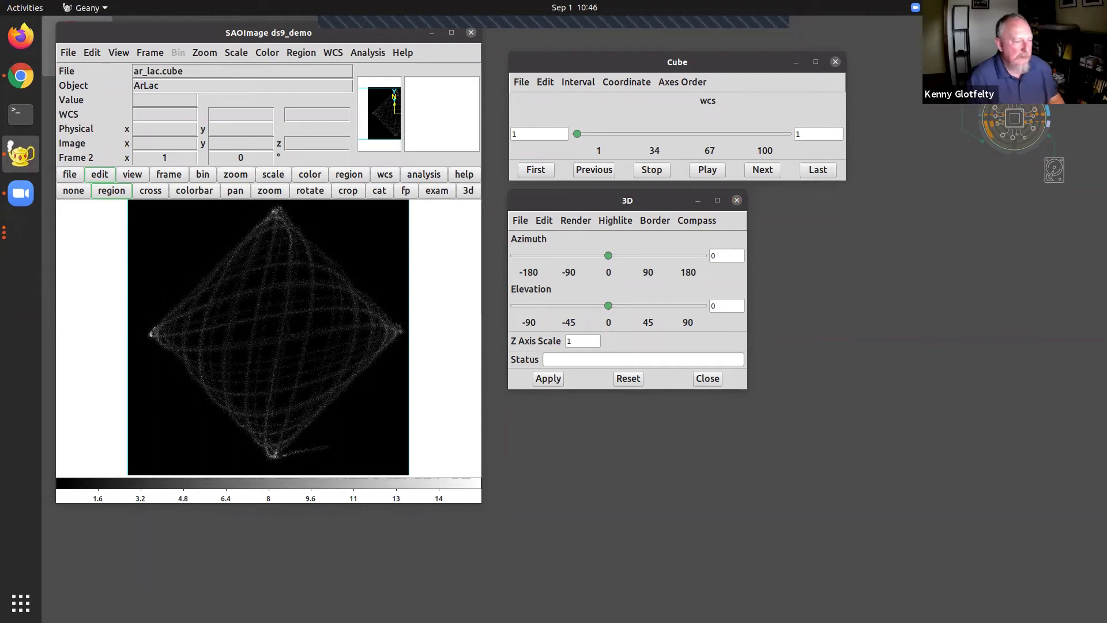
left_click(95, 180)
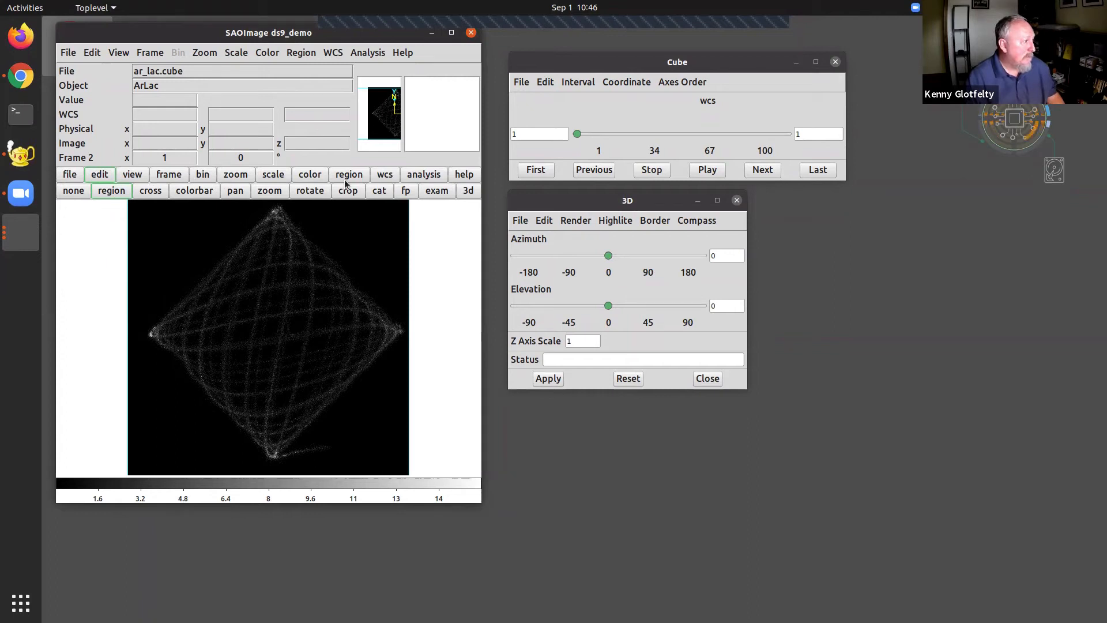
Step: Apply a log scale to the ArLac cube image and set the cube's coordinate system to WCS p
left_click(282, 175)
left_click(109, 192)
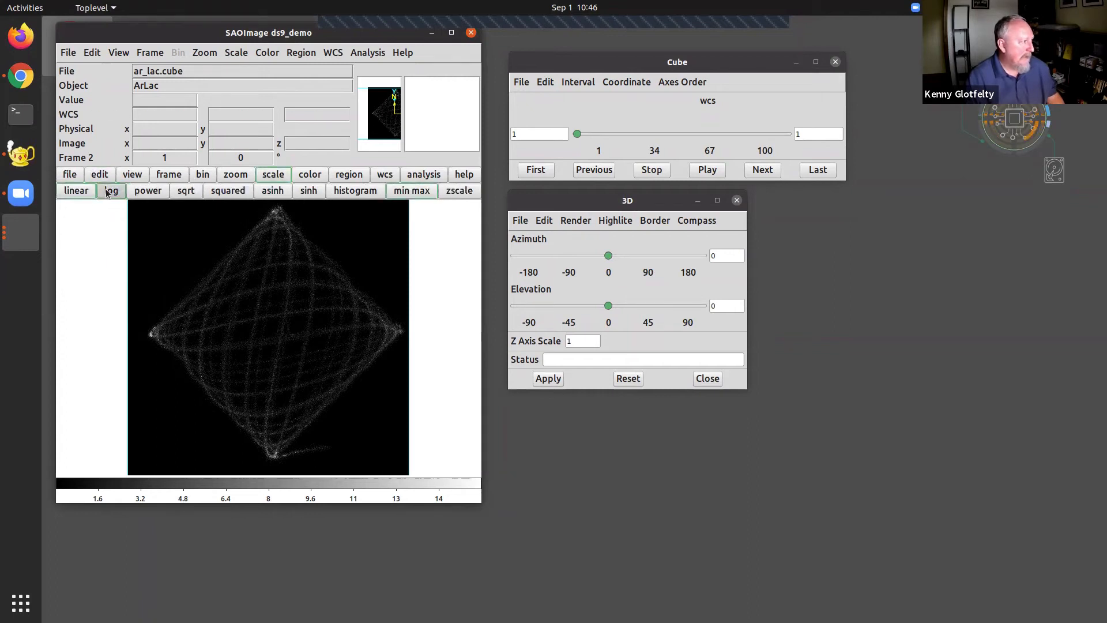
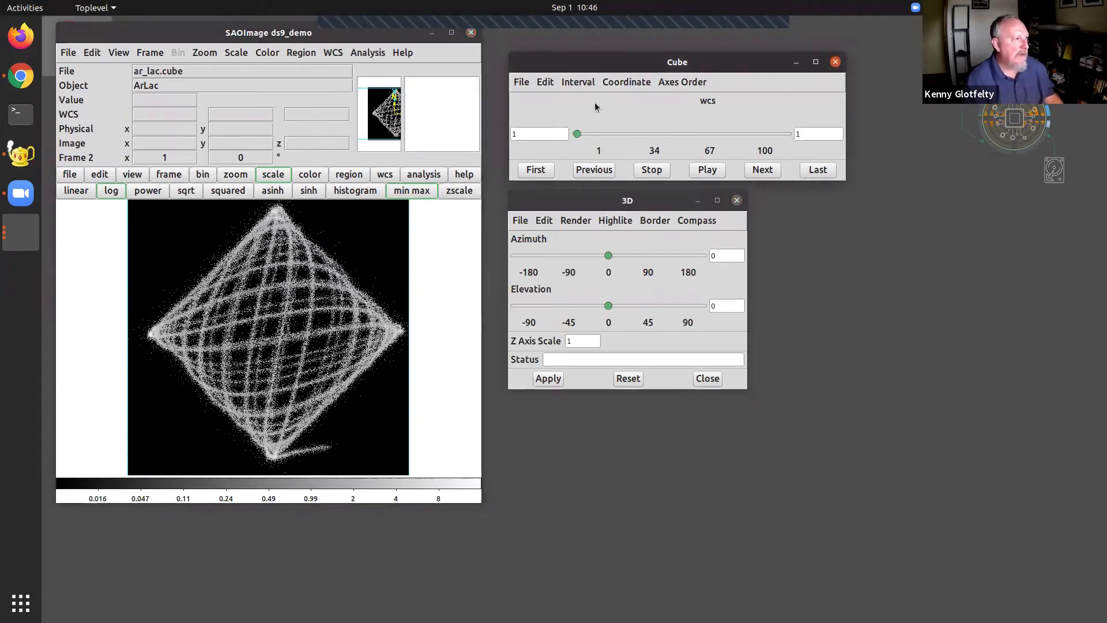
left_click(619, 83)
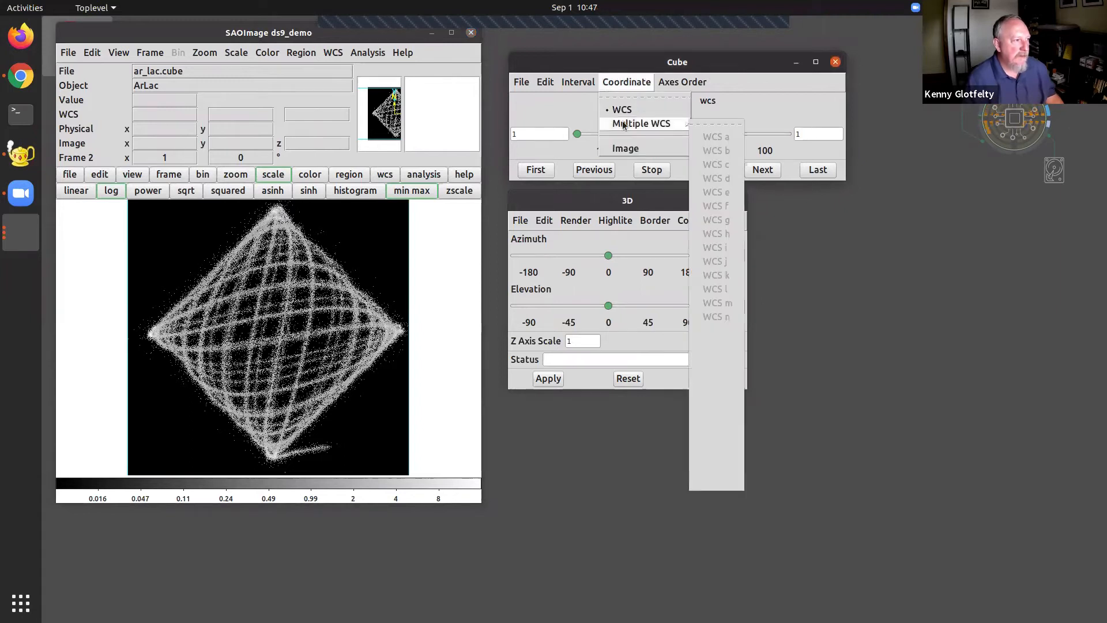
mouse_move(688, 129)
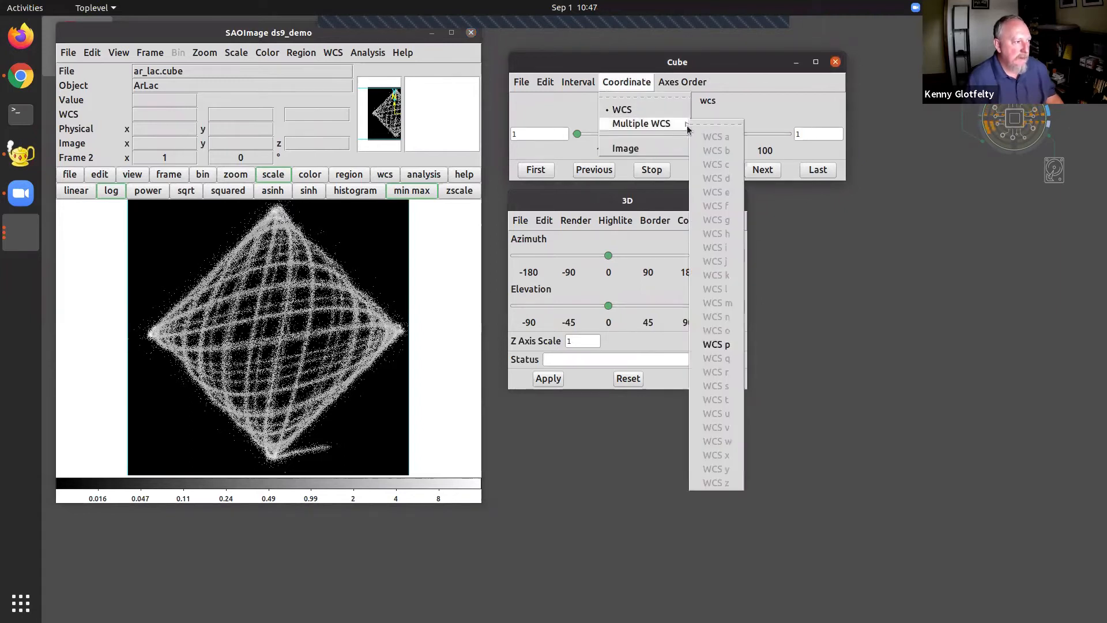
left_click(729, 344)
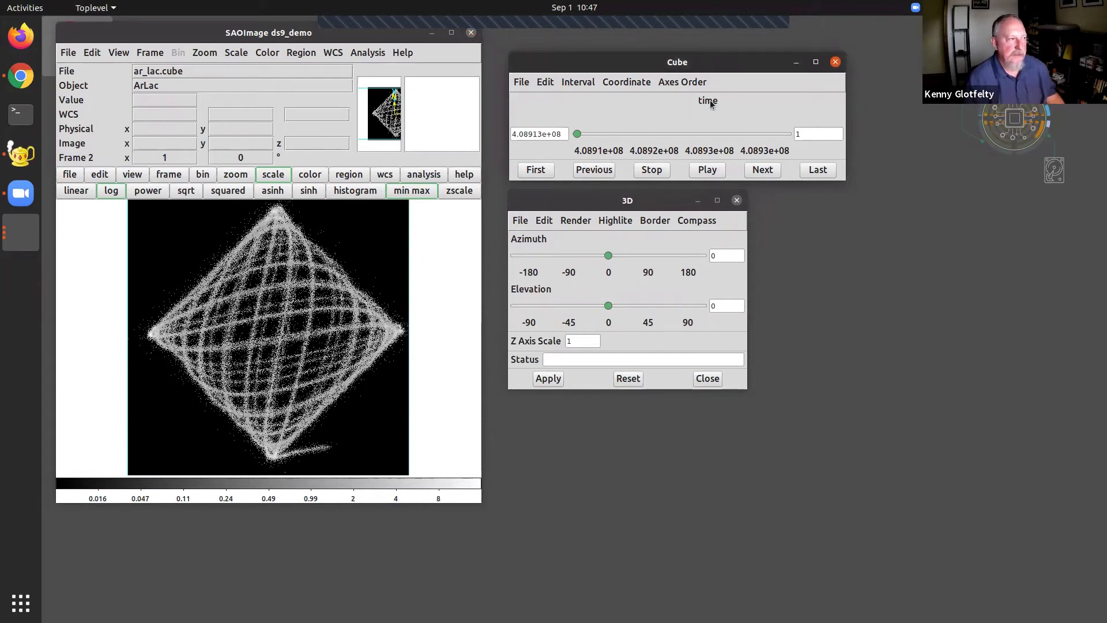
Step: Rotate the cube's 3D view to azimuth 34 and elevation 13
left_click(613, 211)
left_click_drag(609, 258, 627, 257)
mouse_move(608, 306)
left_mouse_down()
mouse_move(645, 303)
mouse_move(621, 305)
left_mouse_up()
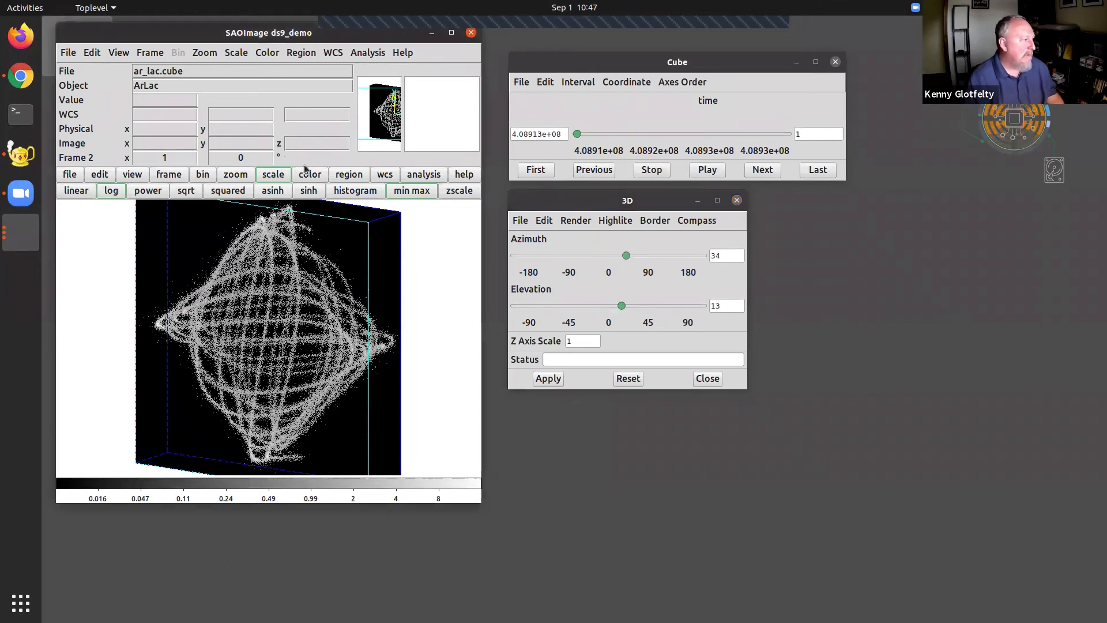
Step: Switch to the 3D edit mode and rotate the cube directly in the image to about azimuth 28 and elevation 26
left_click(99, 175)
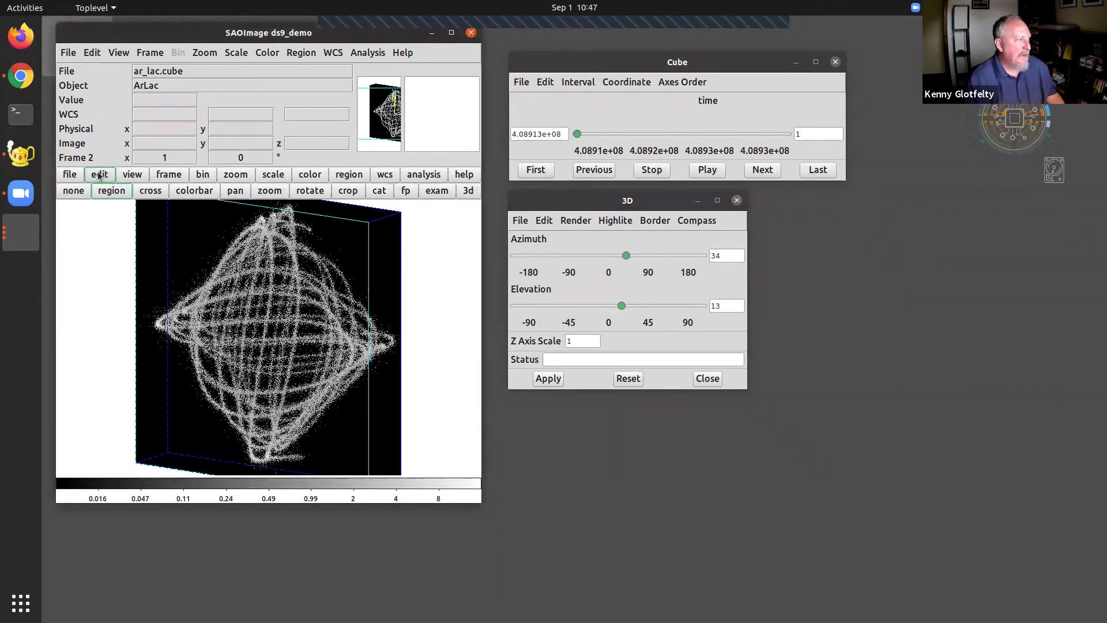
left_click(468, 190)
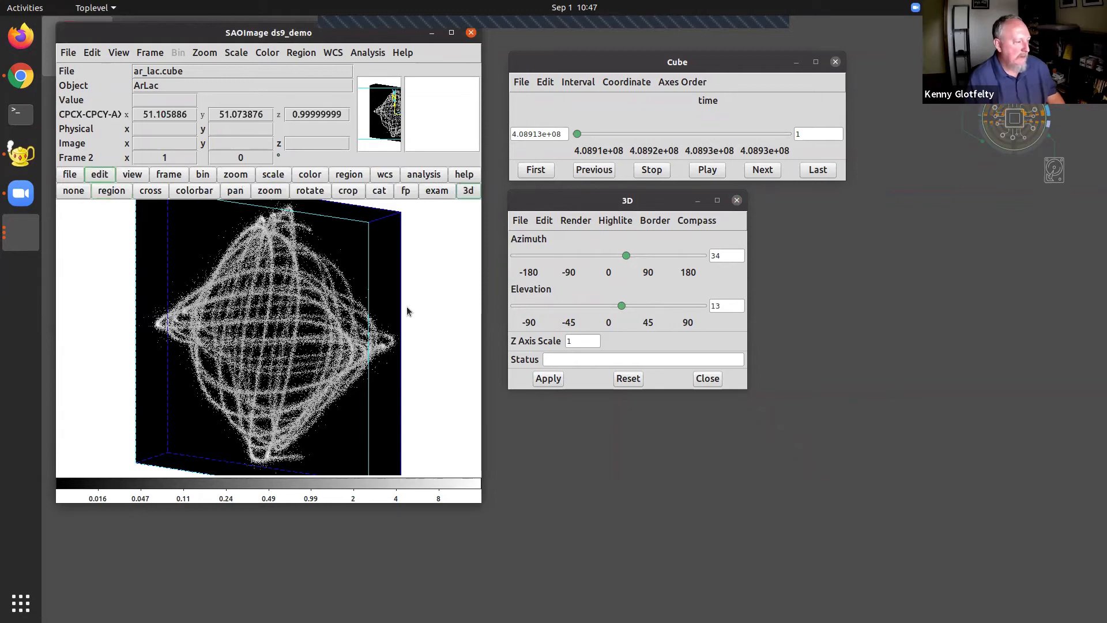
left_click_drag(356, 325, 199, 388)
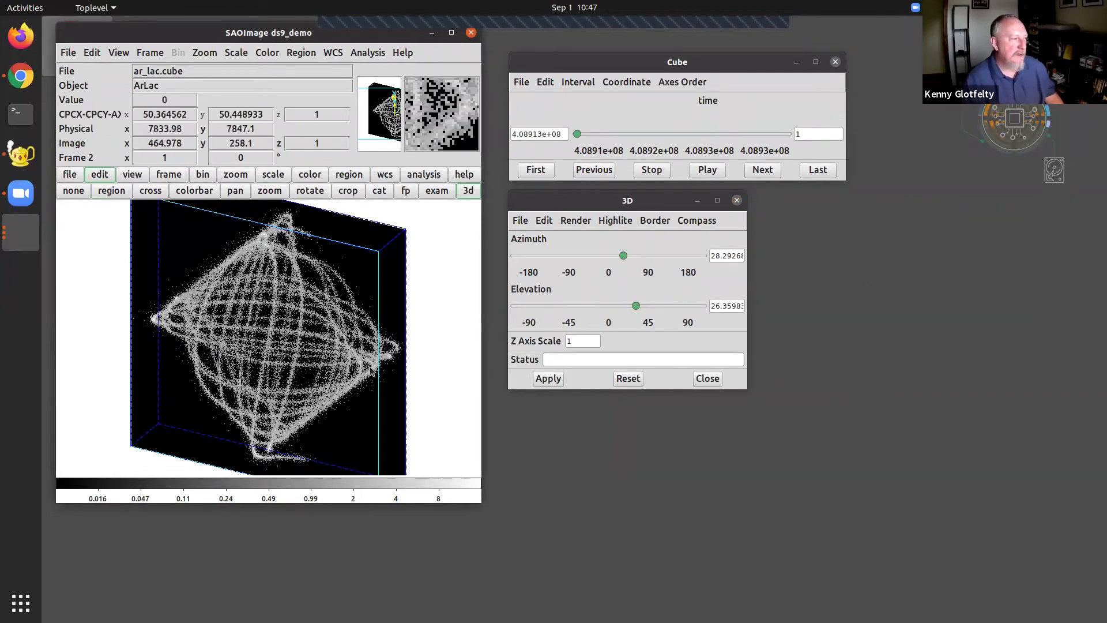
Step: Reset the 3D view's azimuth and elevation to 0
mouse_move(629, 252)
left_mouse_down()
mouse_move(640, 260)
mouse_move(611, 262)
left_mouse_up()
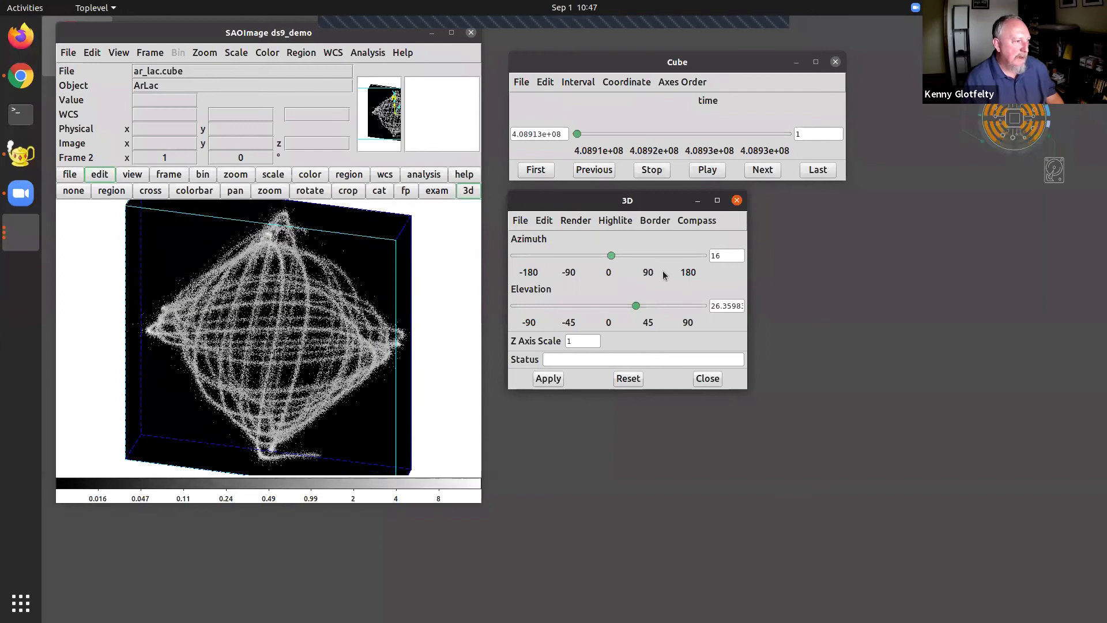
key("BackSpace")
type("0")
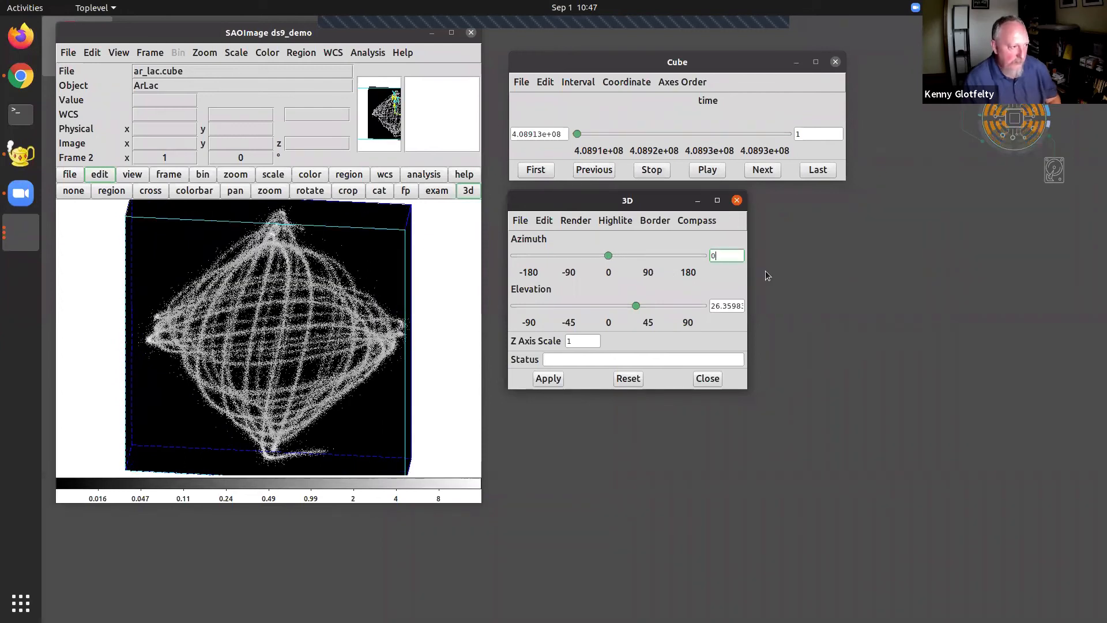
triple_click(726, 306)
key("BackSpace")
type("0")
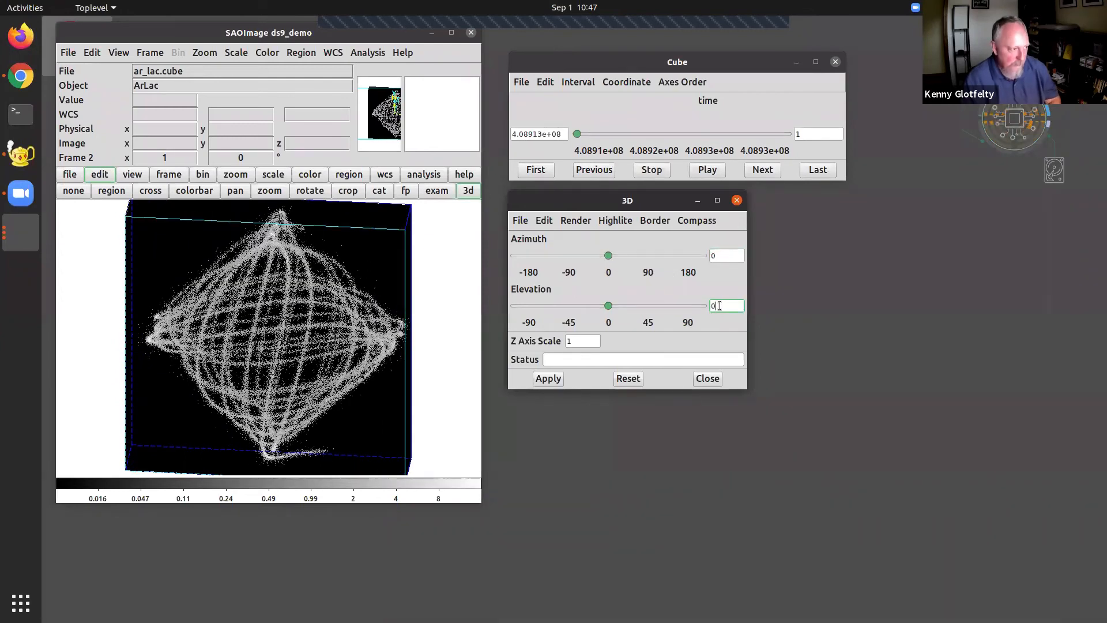
key("Return")
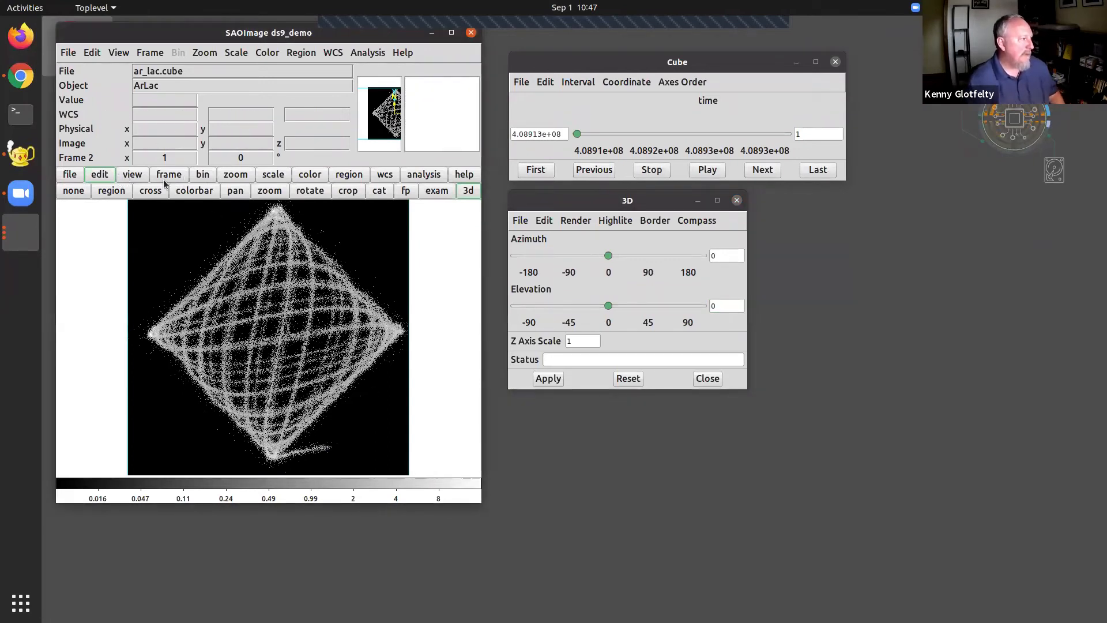
Step: In region mode, place a circle region with a radius of about 0.19 over the end of the short tail near the diamond's lower corner
left_click(106, 191)
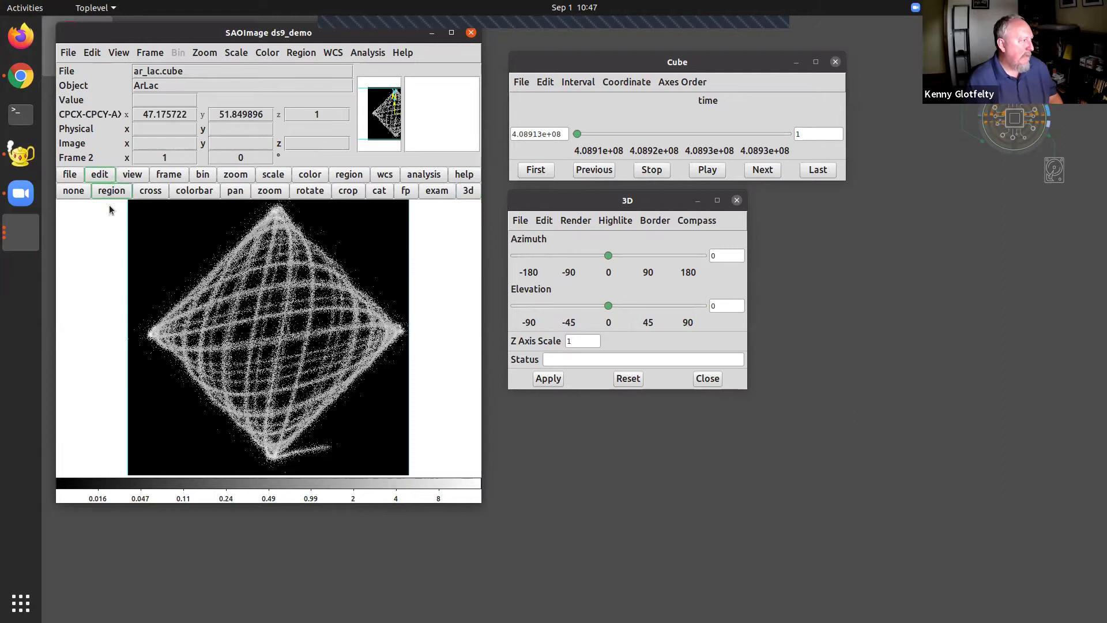
left_click(340, 444)
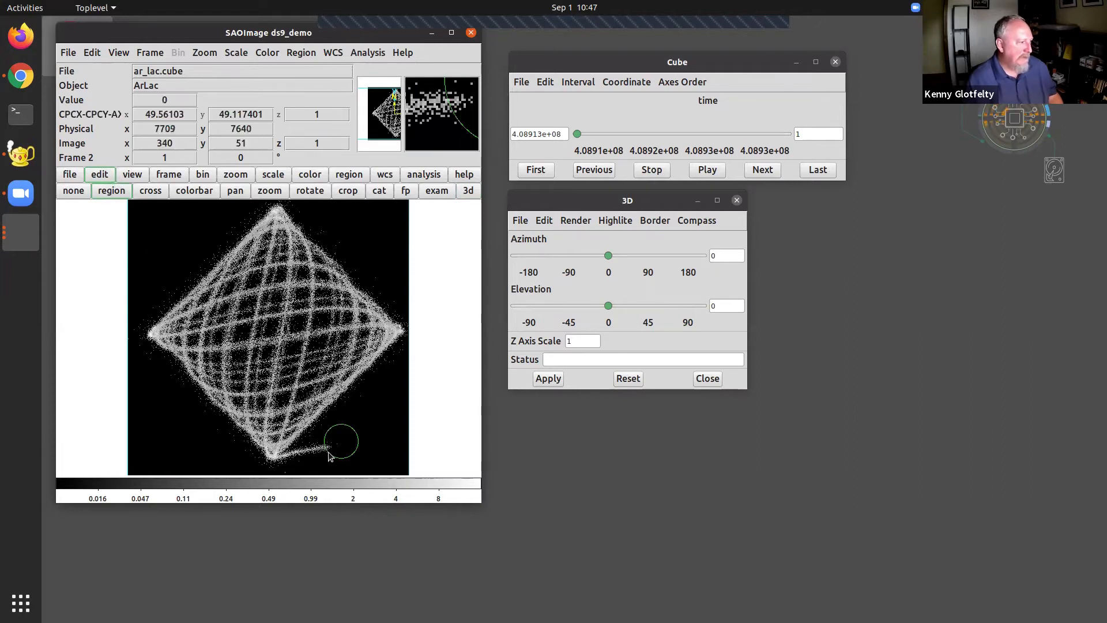
left_click(328, 454)
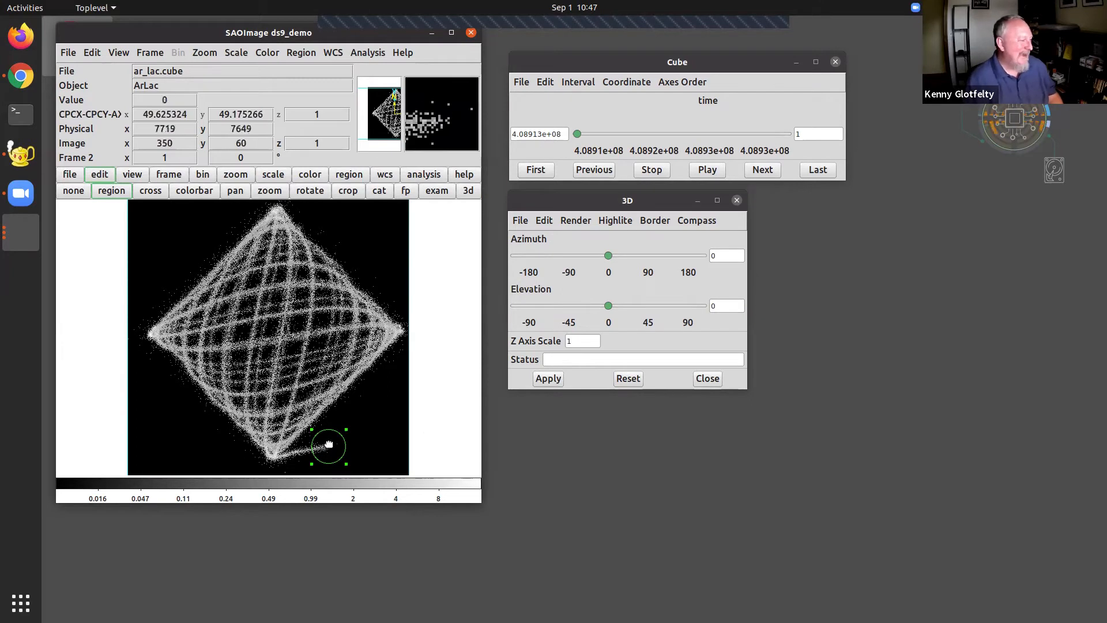
Step: Open the circle region's properties and create its 3D plot, moving the plot window clear of the image
double_click(329, 445)
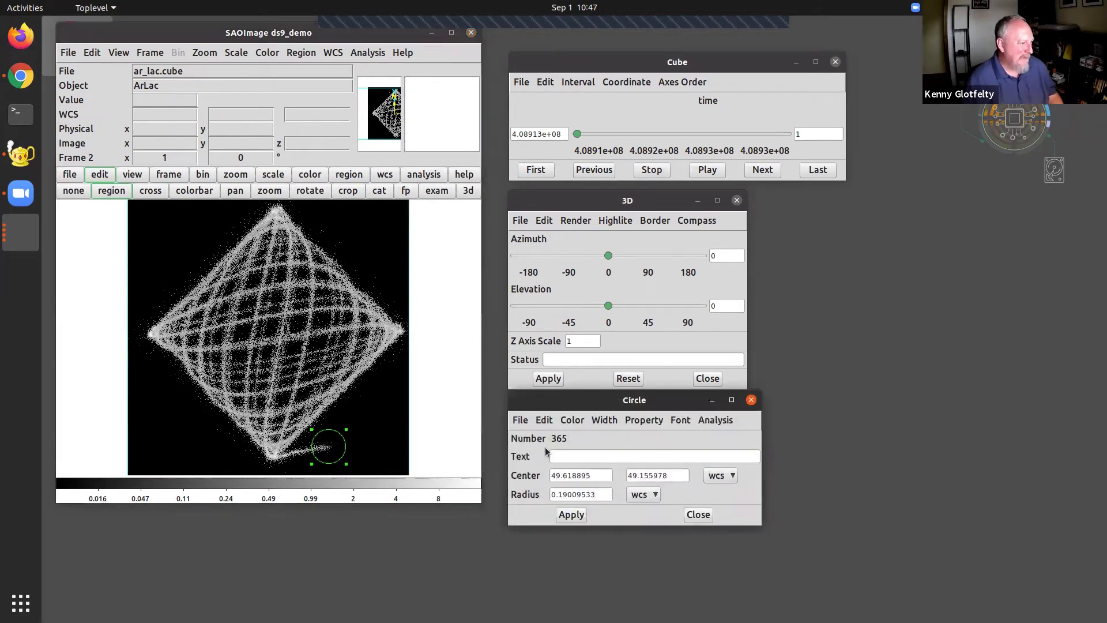
left_click(307, 53)
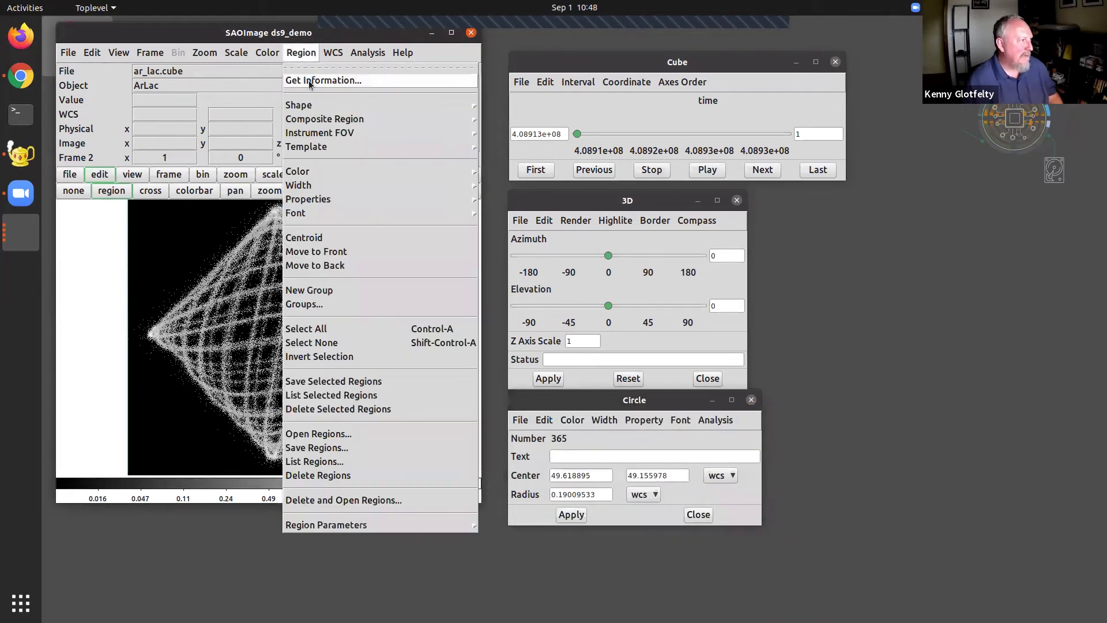
left_click(388, 30)
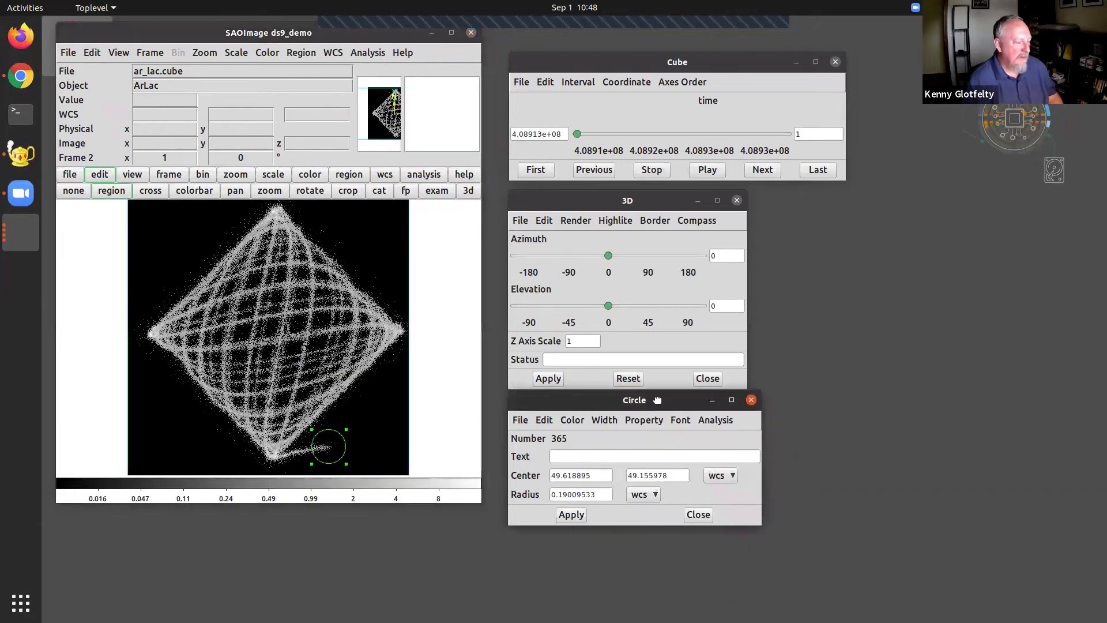
left_click_drag(576, 400, 596, 344)
left_click(724, 365)
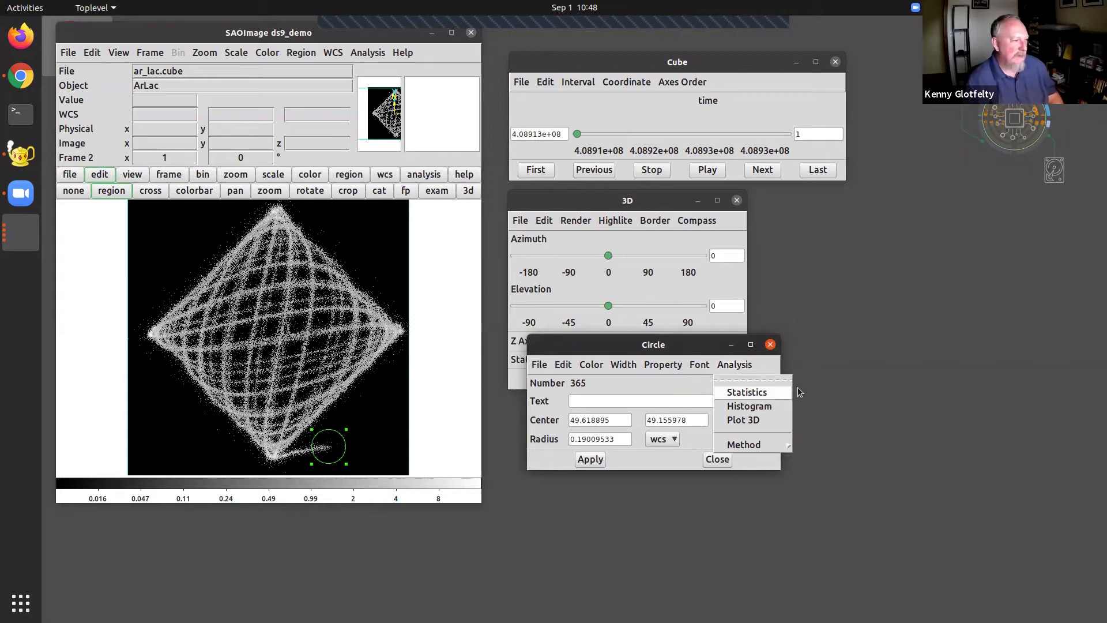
left_click(757, 421)
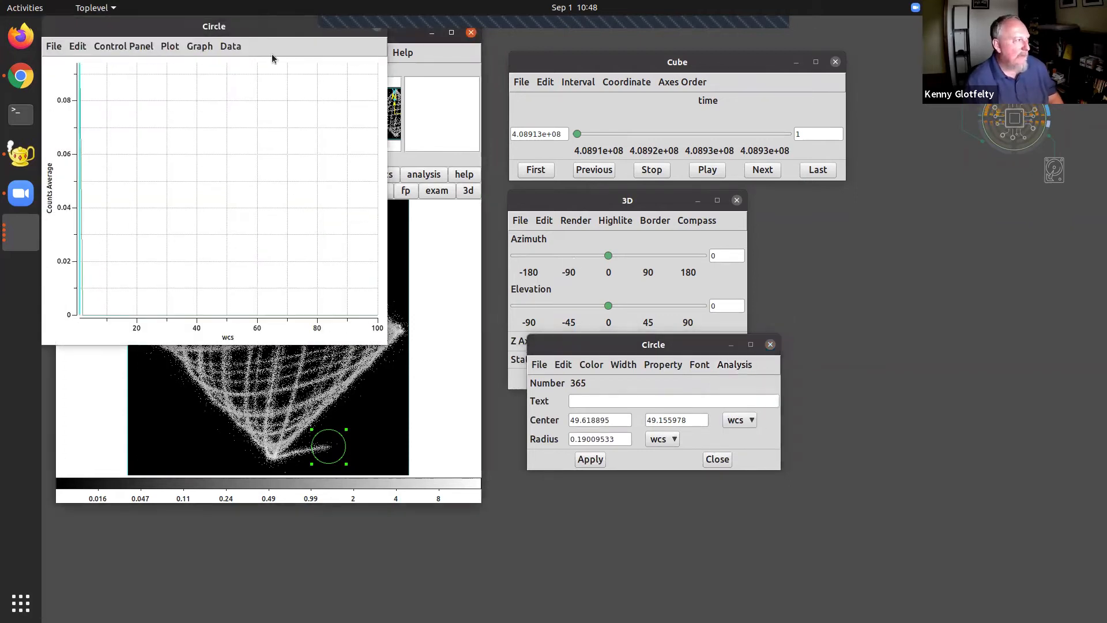
left_click_drag(243, 32, 778, 99)
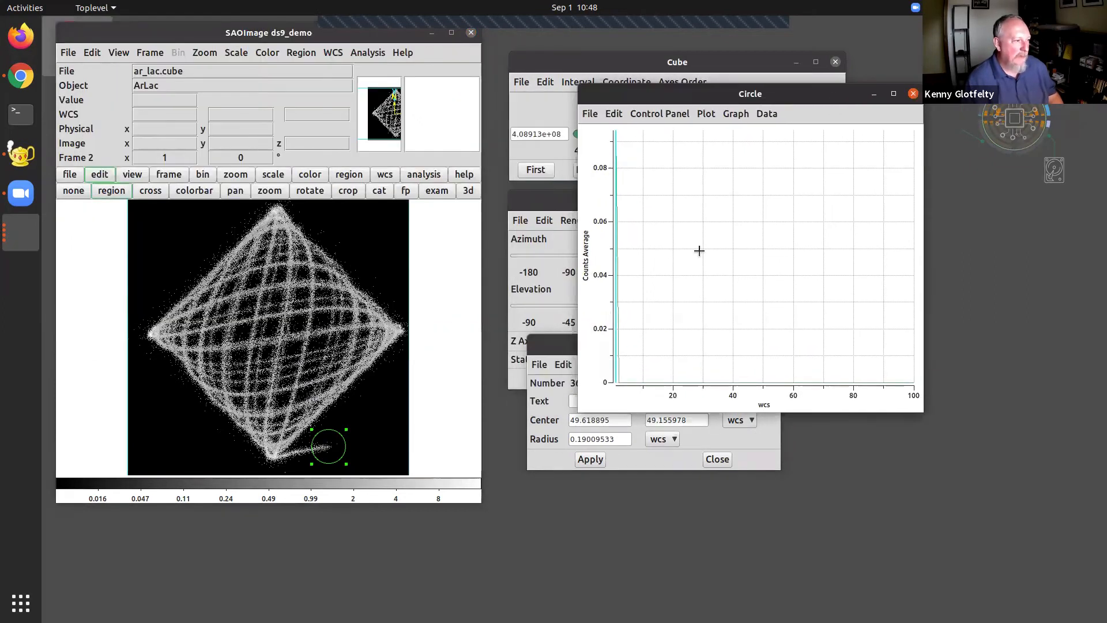
left_click(327, 443)
Step: Turn off theme colors for the region's plot and set the dataset line width to 3
left_click(662, 115)
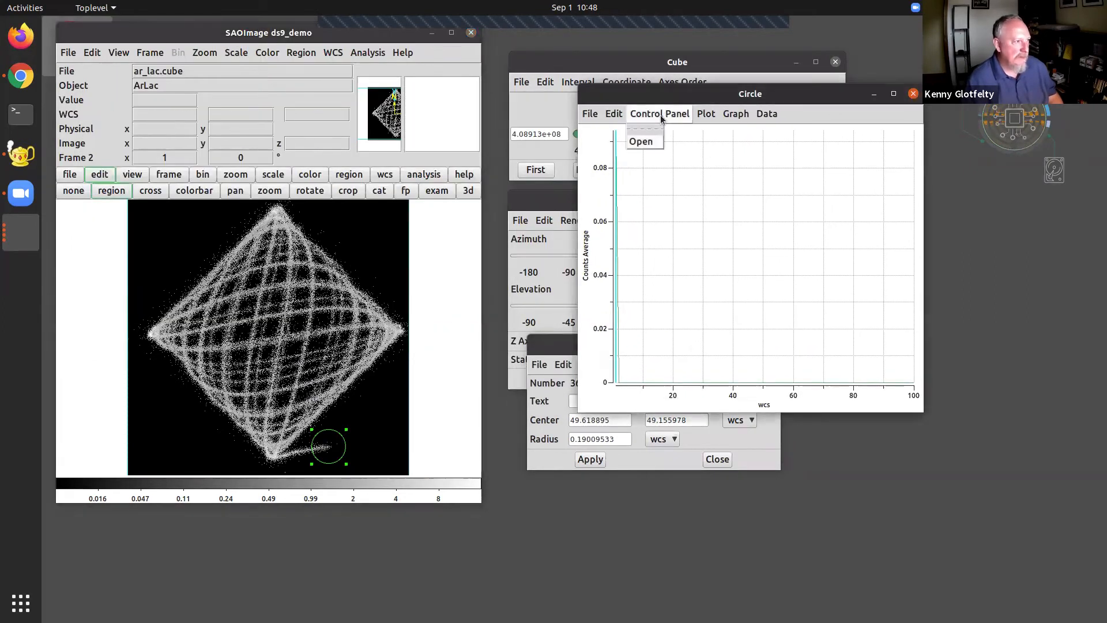
left_click(641, 142)
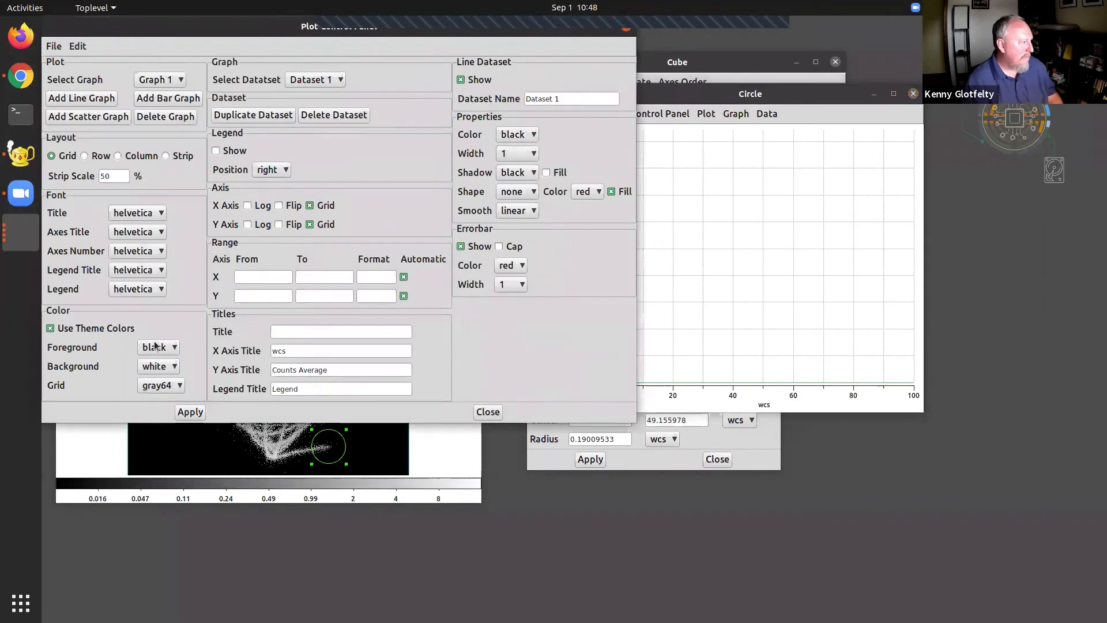
left_click(97, 328)
left_click(518, 154)
left_click(515, 219)
left_click(191, 412)
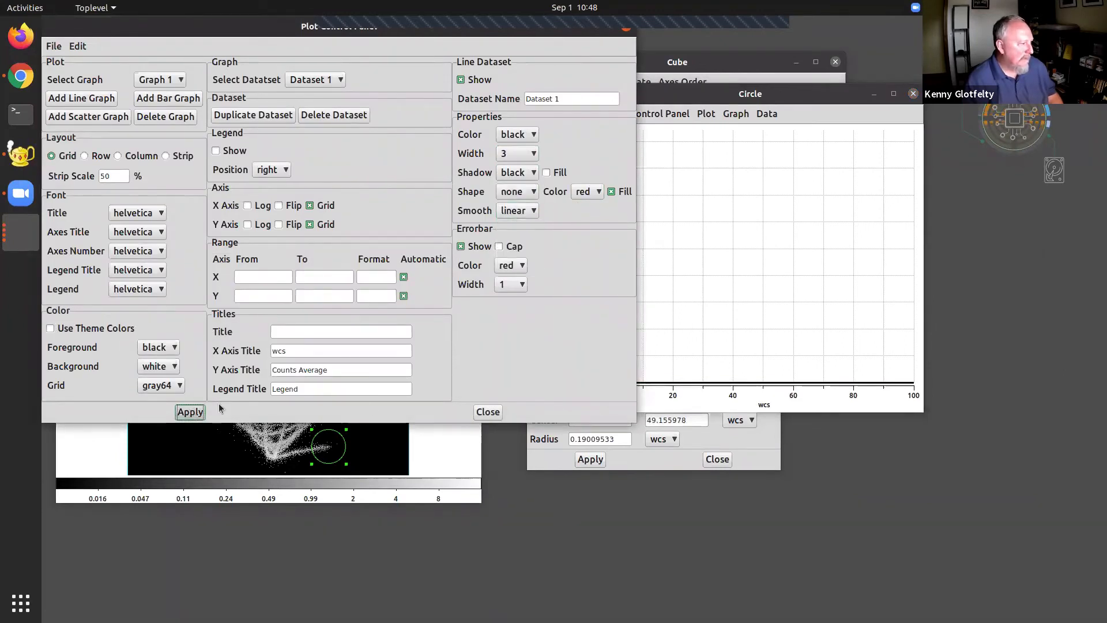
left_click(488, 412)
Step: Move the circle region into the lattice and onto the diamond's right corner to examine how the plot changes
left_click_drag(328, 447, 339, 309)
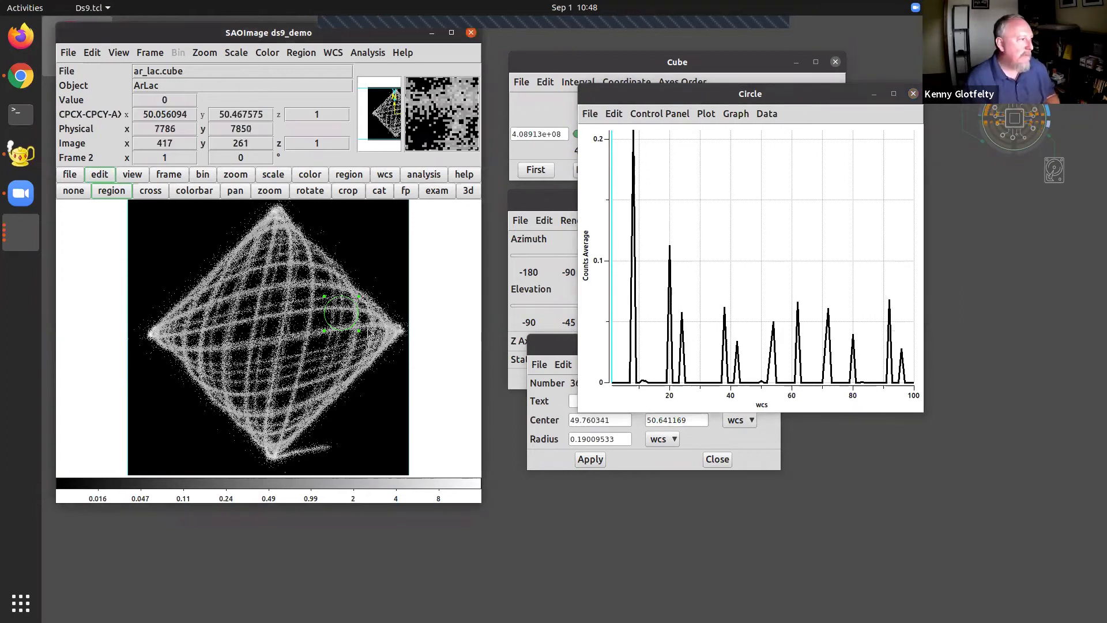
left_click_drag(334, 314, 403, 339)
left_click(620, 63)
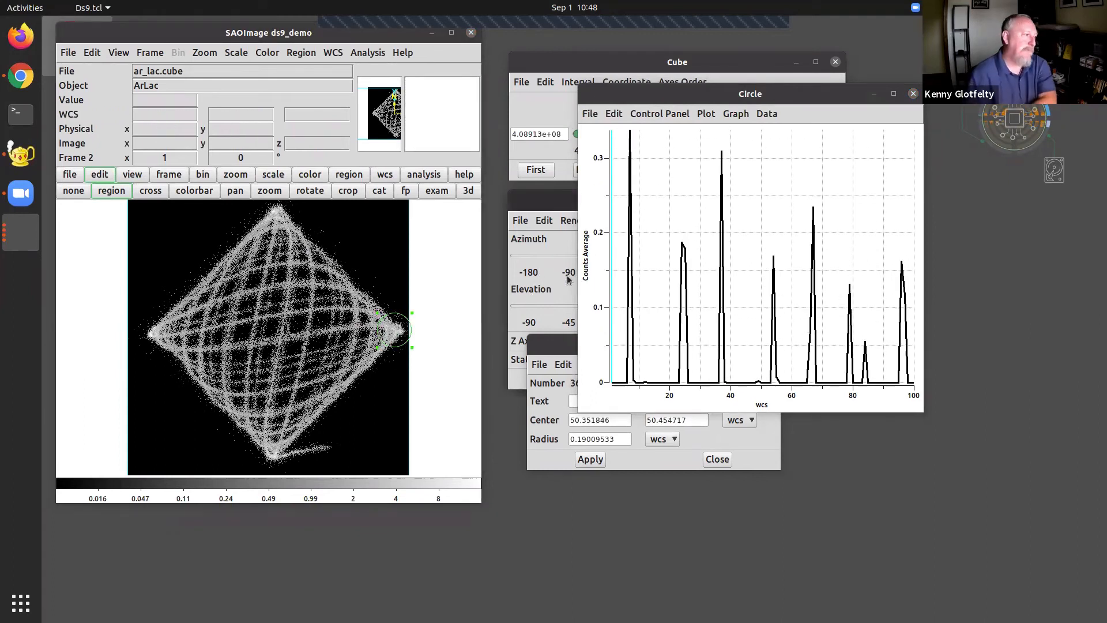
left_click(634, 270)
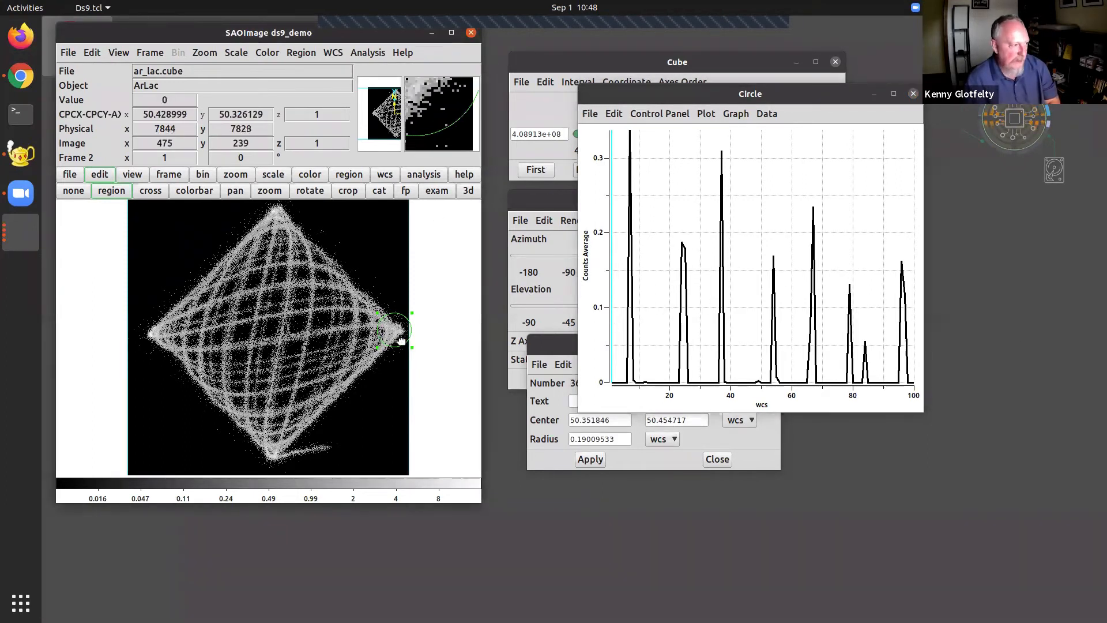
Step: Delete the circle region and close the 3D settings window
key("Delete")
left_click(696, 379)
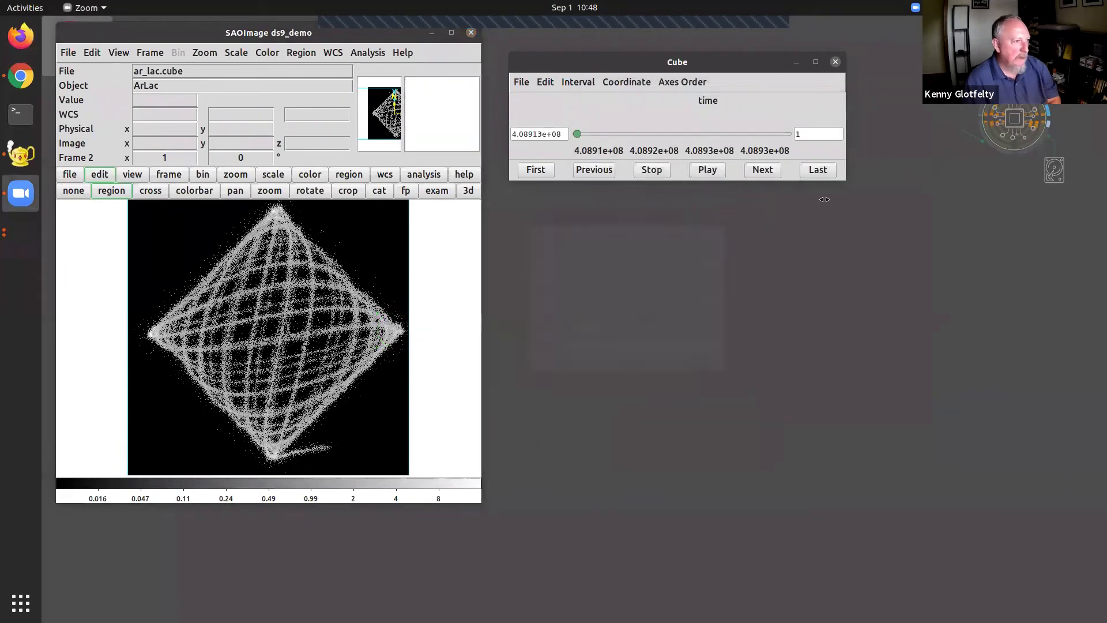
Step: Start creating a movie of the cube as an Animated Gif in 3D Movie format
left_click(68, 52)
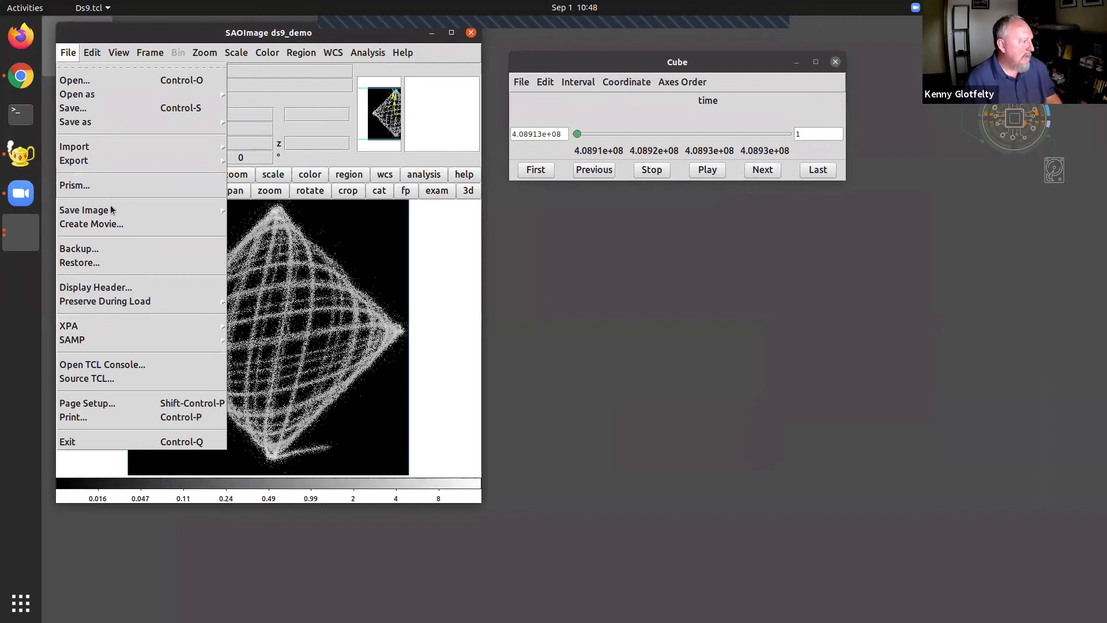
left_click(111, 230)
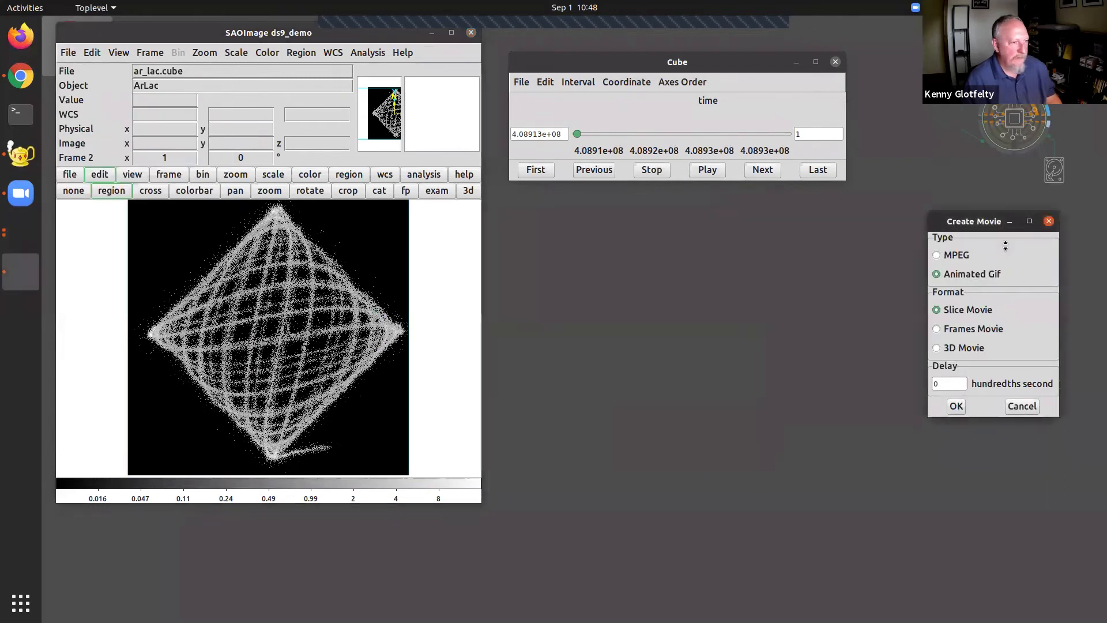
left_click_drag(982, 222, 599, 220)
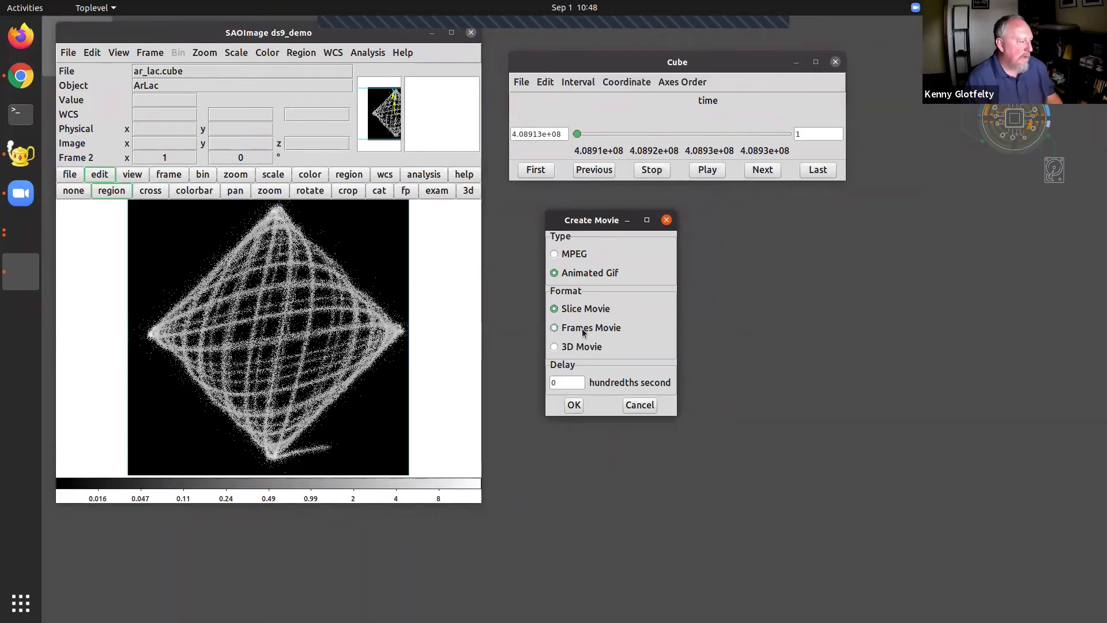
left_click(575, 348)
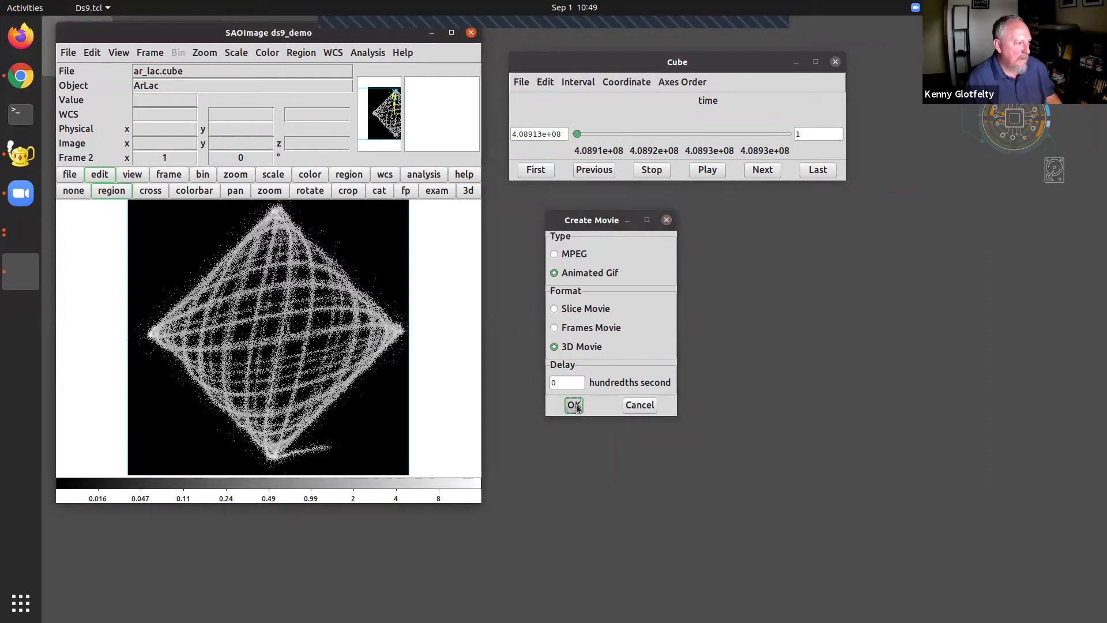
left_click(574, 405)
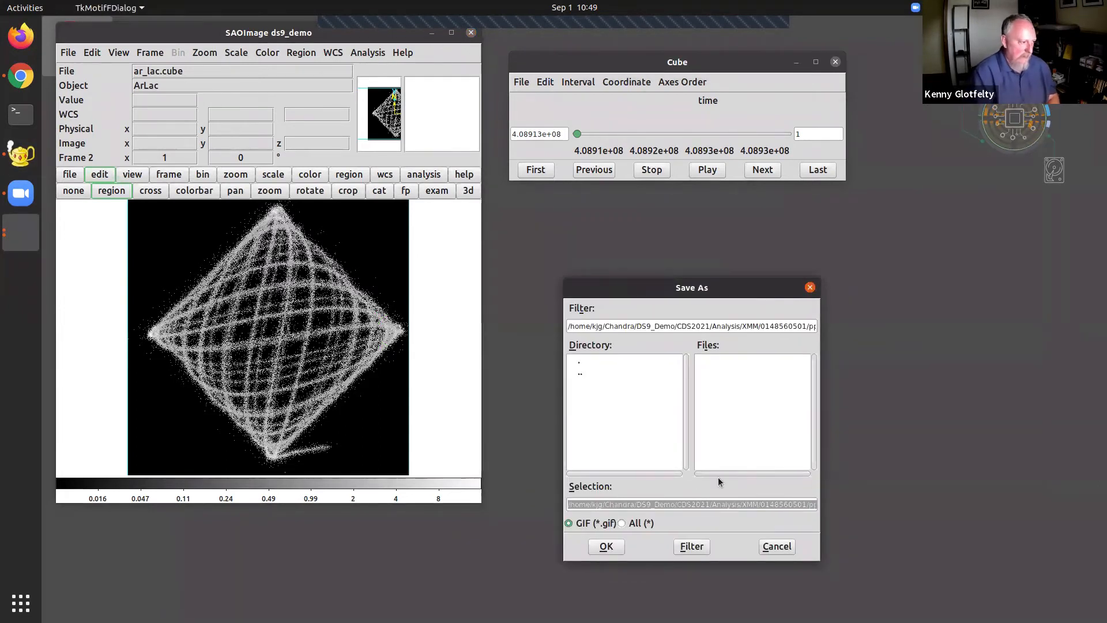
Step: Save the 3D movie to the Desktop as ds9.gif, with the elevation ending at -30
left_click(594, 505)
triple_click(599, 504)
type("/home/kjg/Desktop/ds9.gif")
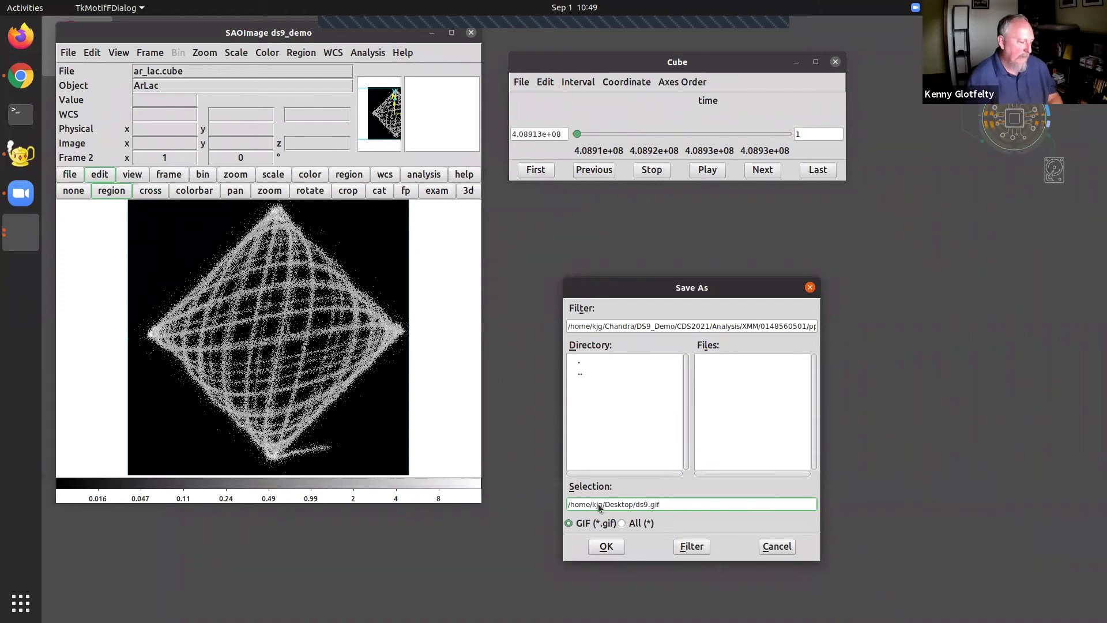
left_click(602, 546)
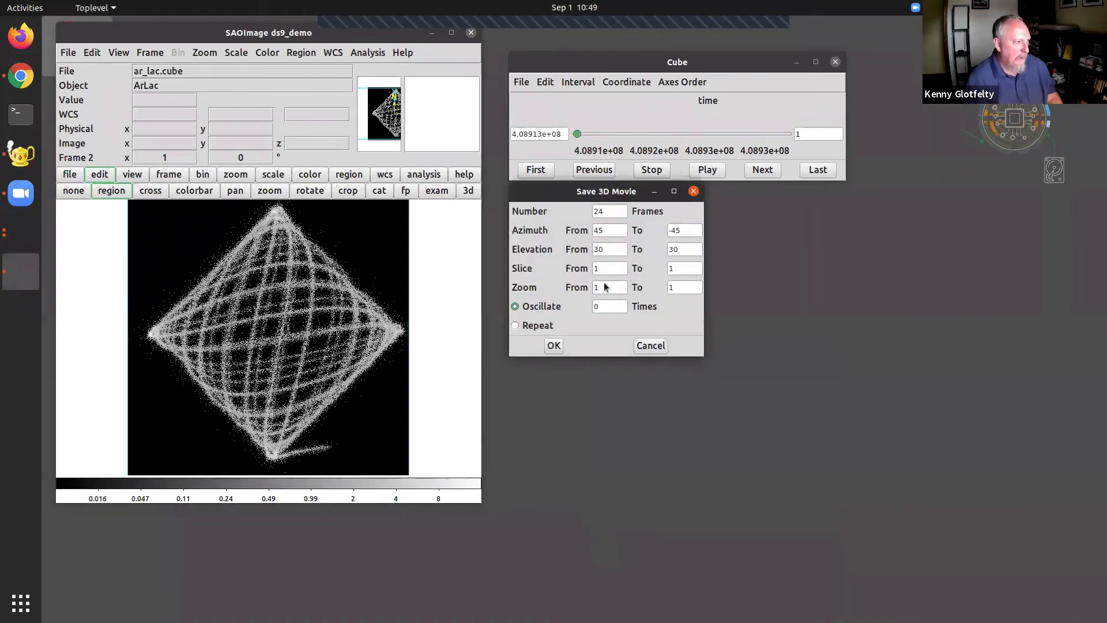
left_click(695, 252)
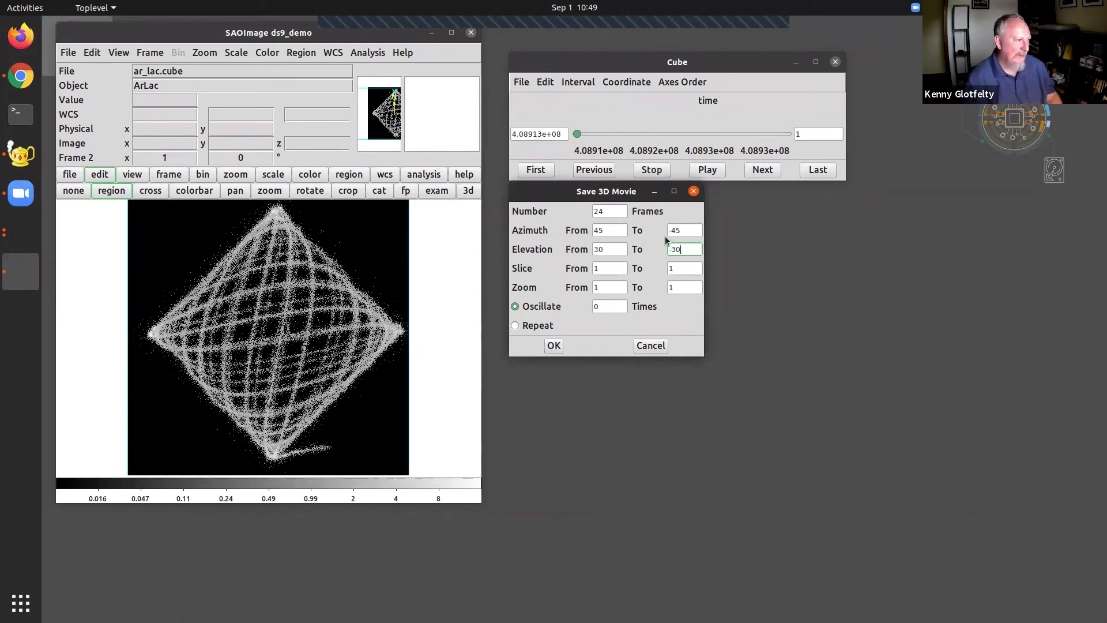
left_click(552, 346)
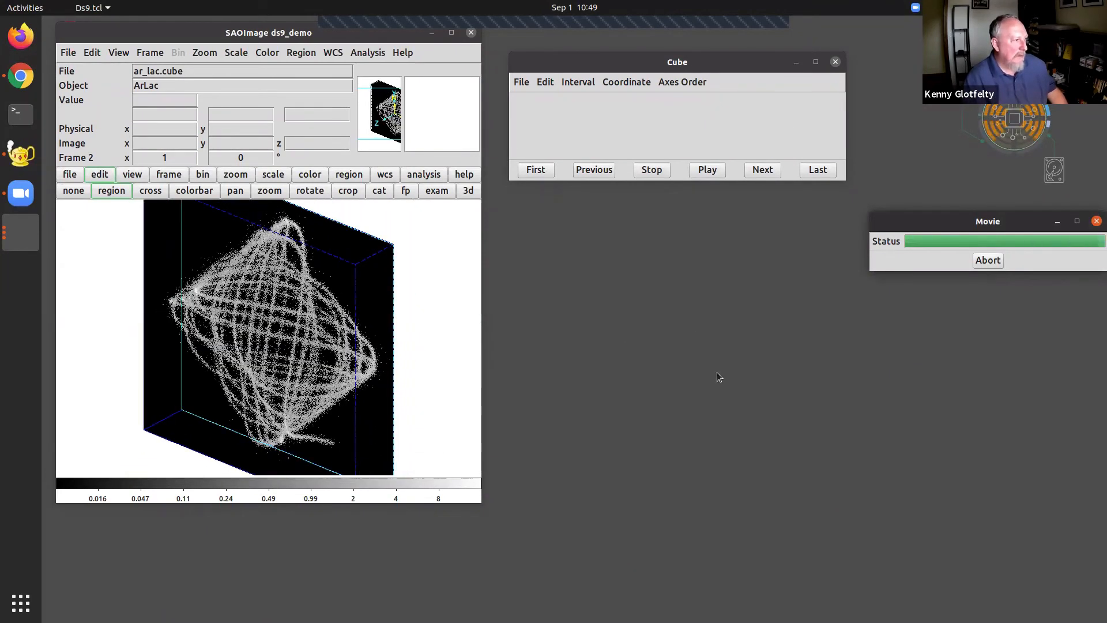
Step: Open ds9.gif from the desktop to check the animation, then close it and the Cube window
left_click(344, 60)
left_click_drag(335, 36, 458, 63)
double_click(84, 100)
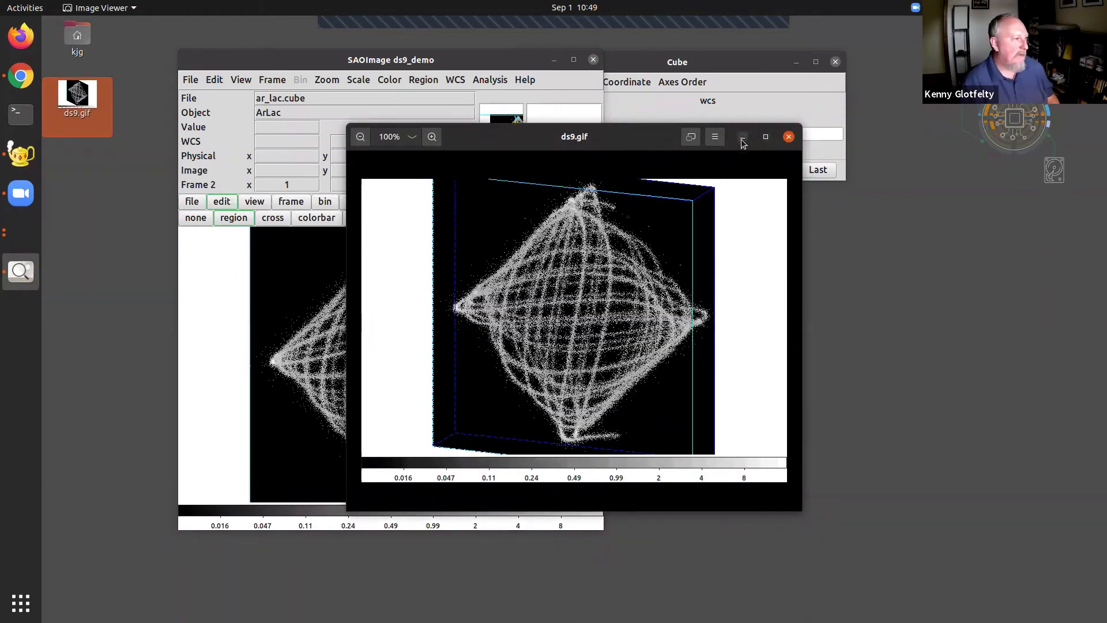
left_click_drag(583, 139, 370, 65)
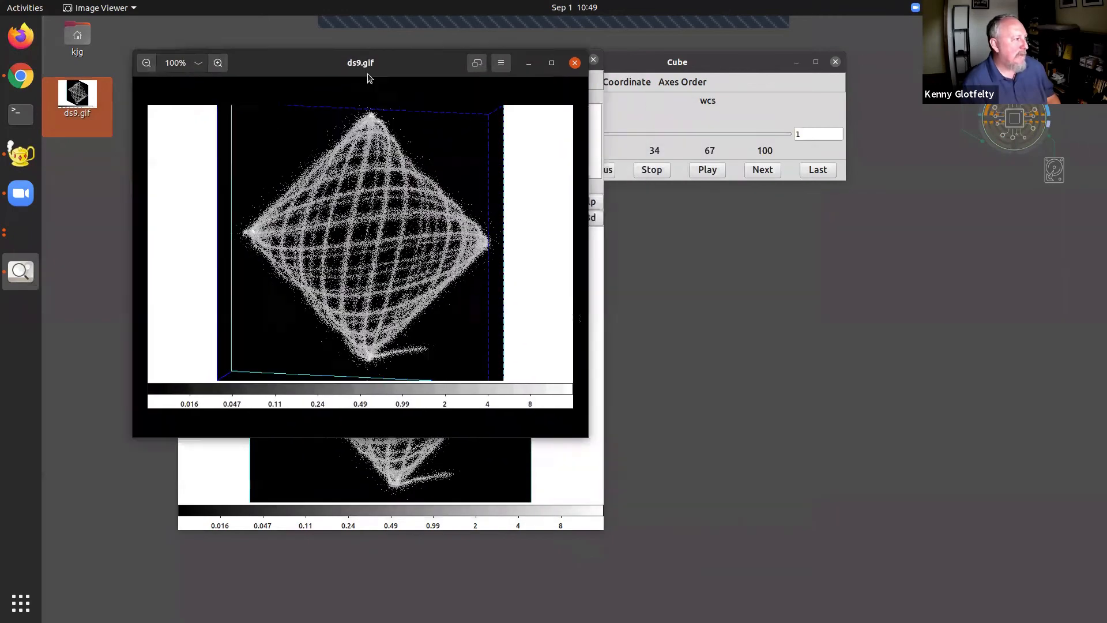
left_click(575, 62)
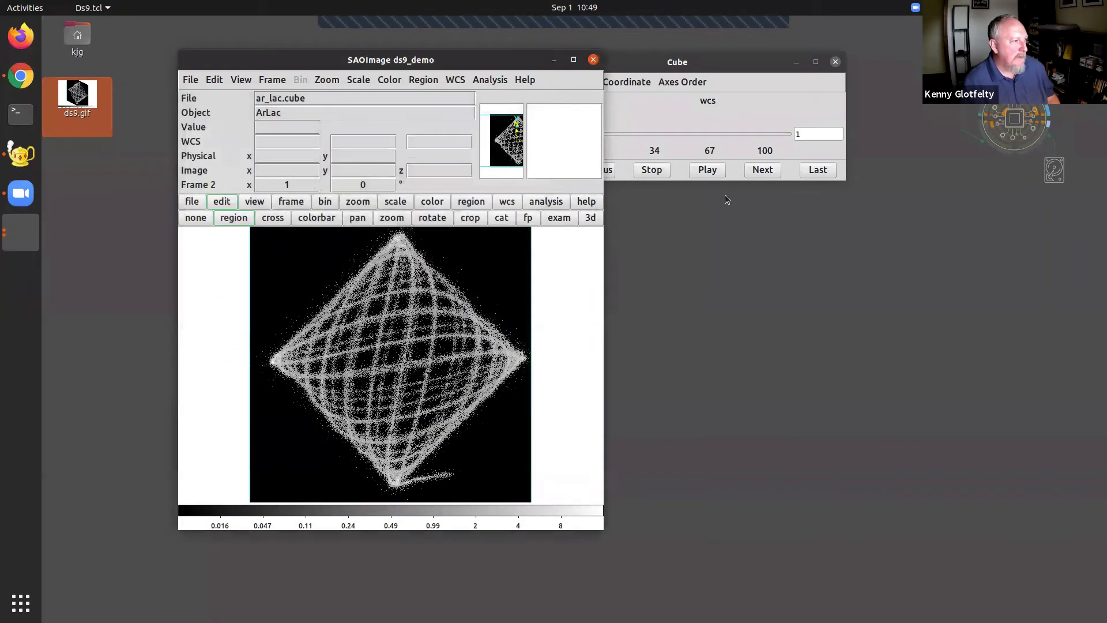
left_click(836, 62)
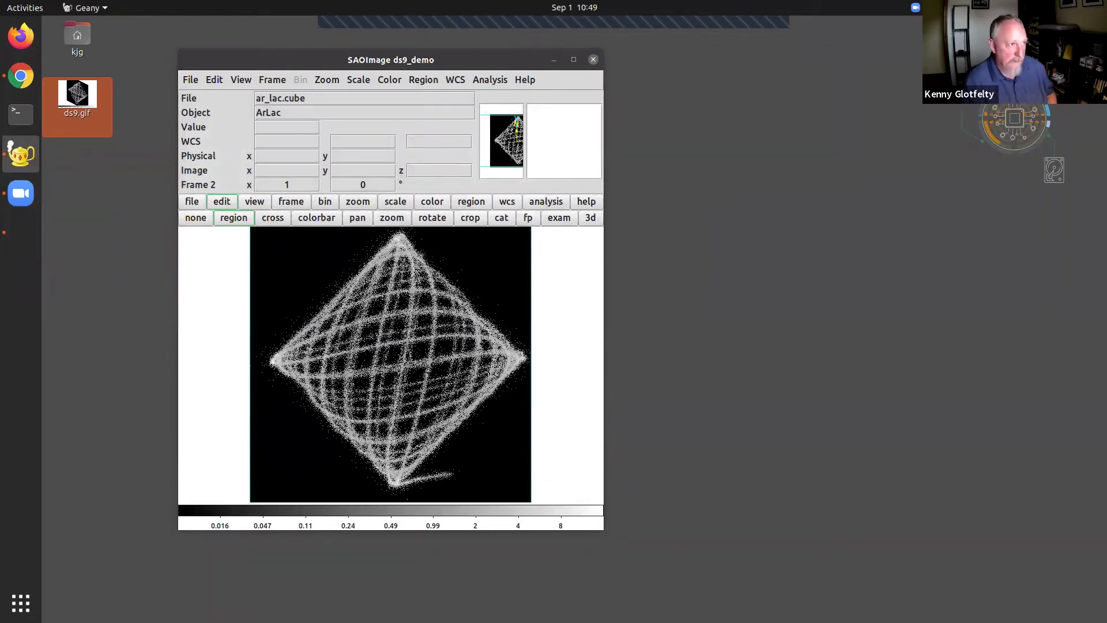
Step: In the terminal, replace the pending command with XPA commands that load Contour/17557_cube.fits into a new 3D frame with log scale and zoom 4
key("alt+Tab")
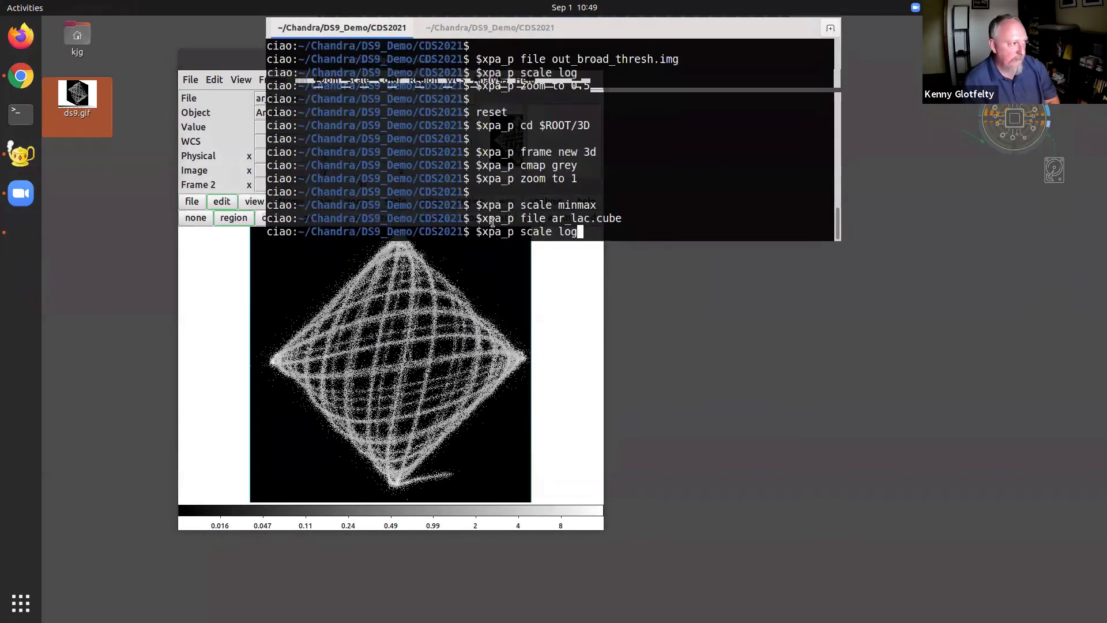
key("BackSpace")
key("BackSpace")
key("BackSpace")
key("BackSpace")
key("BackSpace")
key("BackSpace")
key("BackSpace")
key("BackSpace")
key("BackSpace")
key("BackSpace")
key("BackSpace")
key("BackSpace")
key("BackSpace")
key("BackSpace")
key("BackSpace")
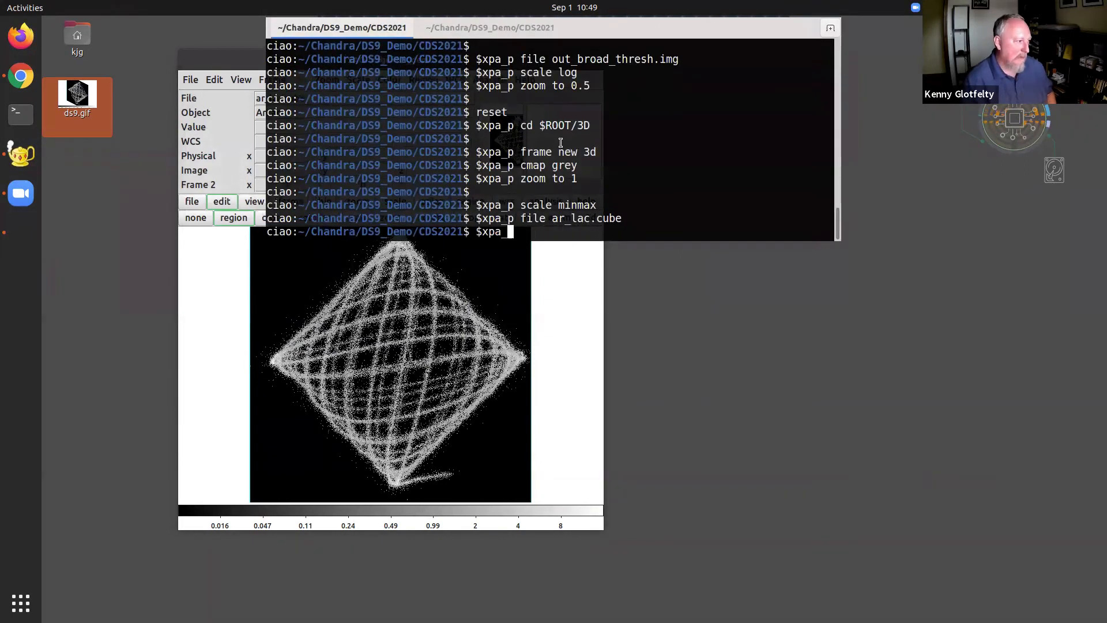
type("reset $xpa_p cd $ROOT/Contour $xpa_p frame new 3d $xpa_p file 17557_cube.fits $xpa_p scale log $xpa_p zoom to 4")
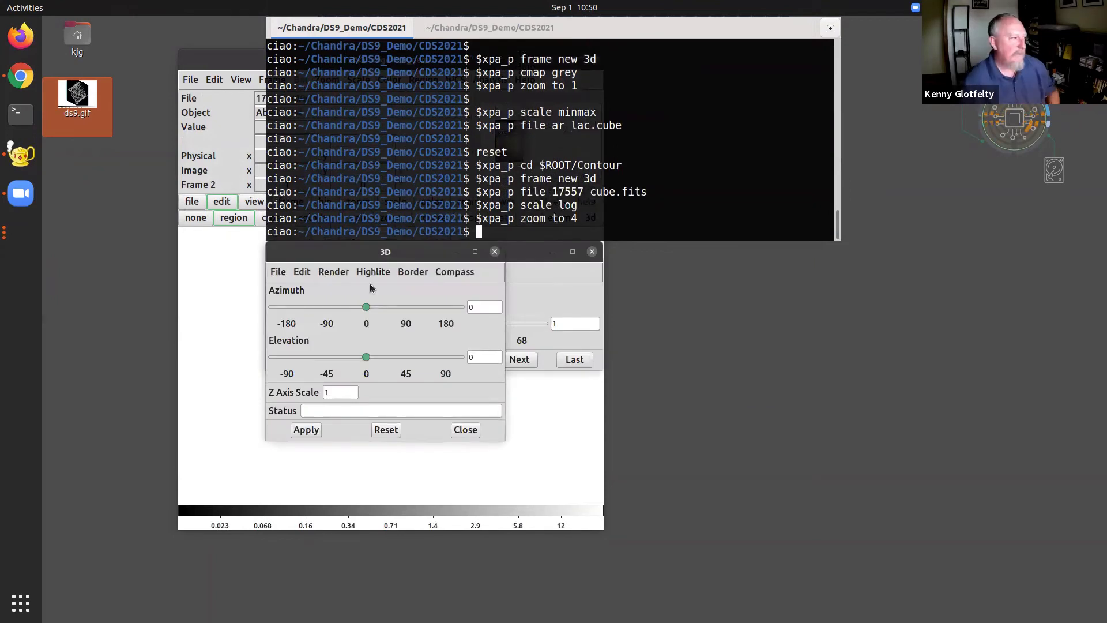
left_click(559, 153)
key("F12")
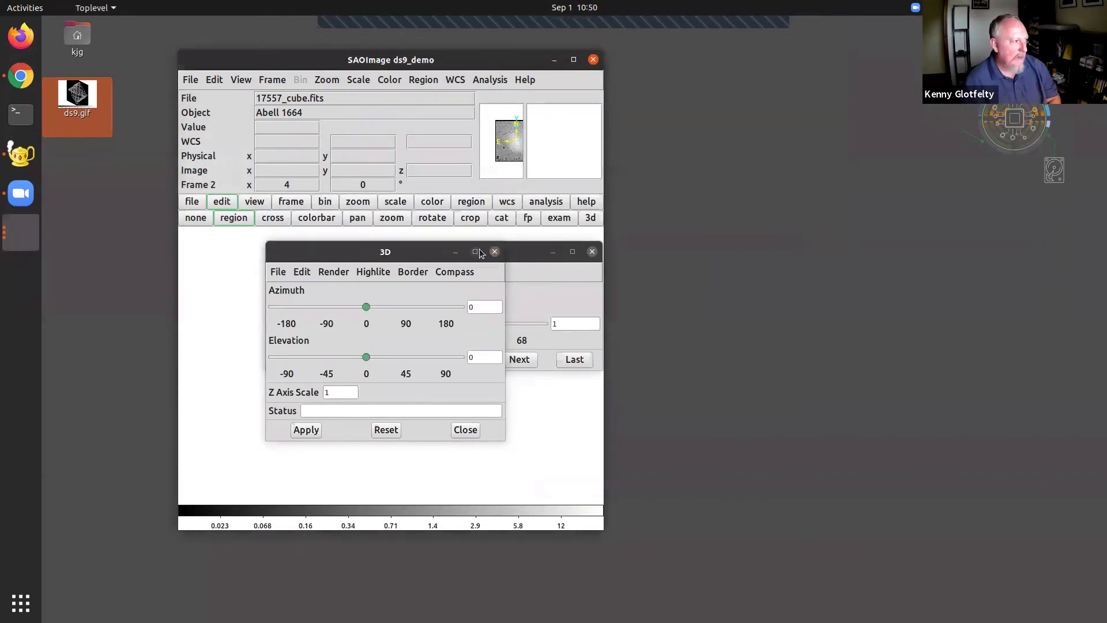
Step: Move the 3D and Cube windows beside the image and set the Cube coordinate system to WCS p
left_click_drag(446, 250, 858, 121)
left_click_drag(417, 251, 821, 370)
left_click_drag(410, 278, 466, 264)
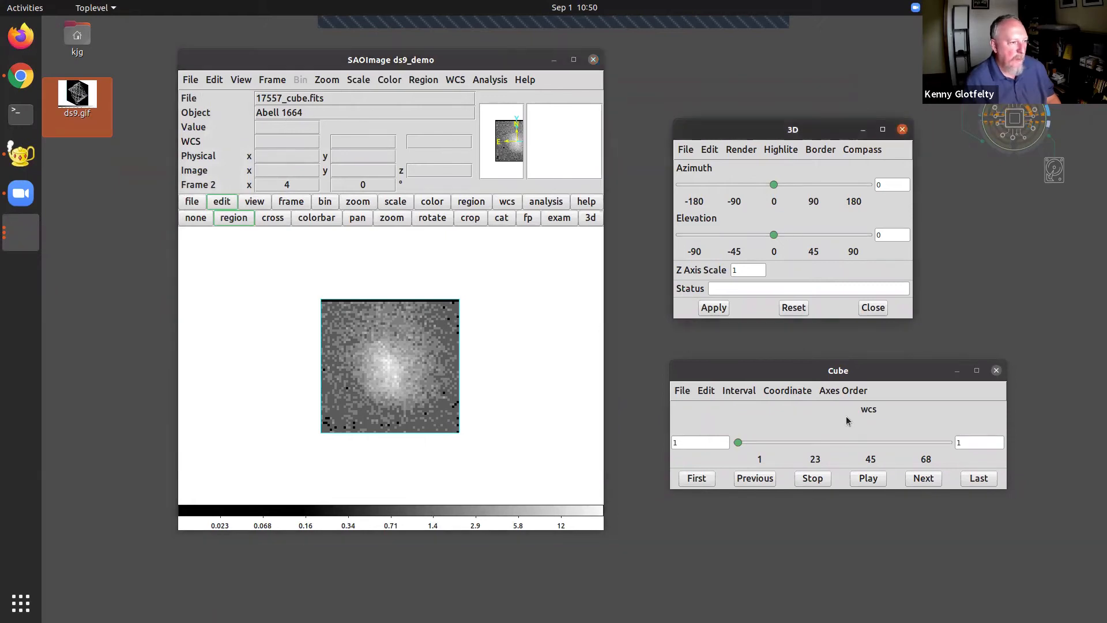
left_click(787, 391)
mouse_move(792, 437)
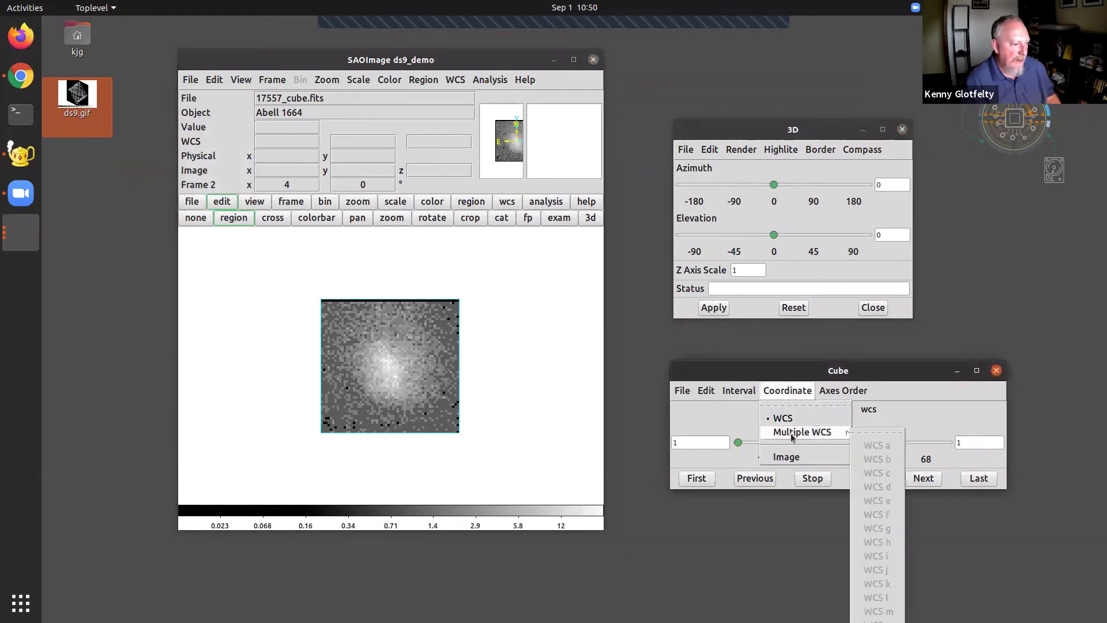
left_click(874, 430)
left_click(877, 477)
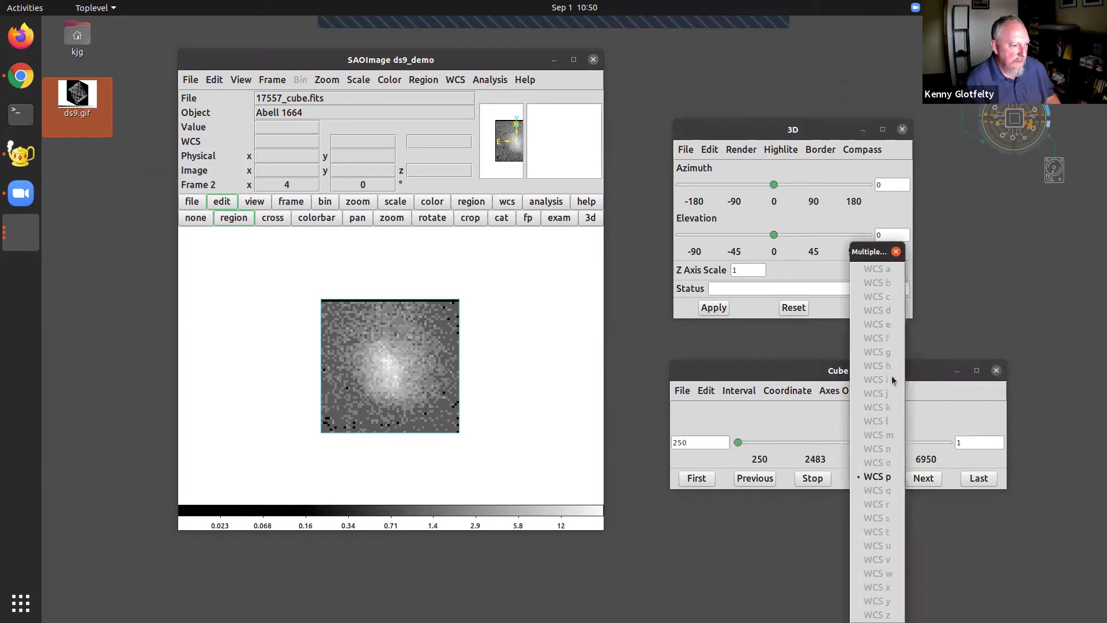
left_click(895, 252)
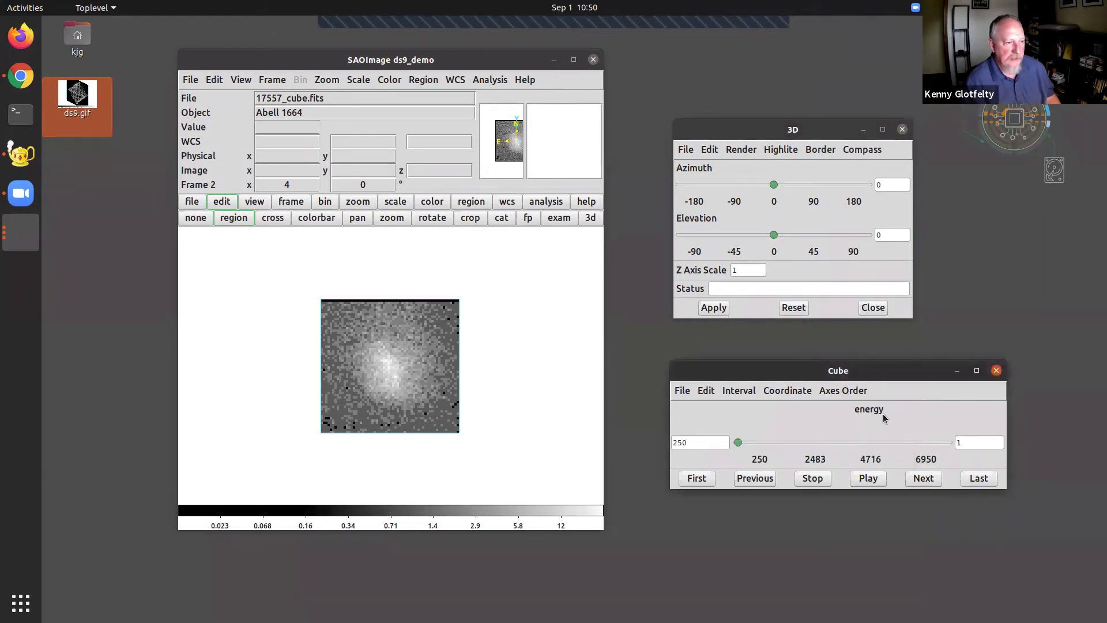
Step: Rotate the Abell 1664 cube to azimuth 42 and elevation 32
left_click_drag(472, 69, 435, 83)
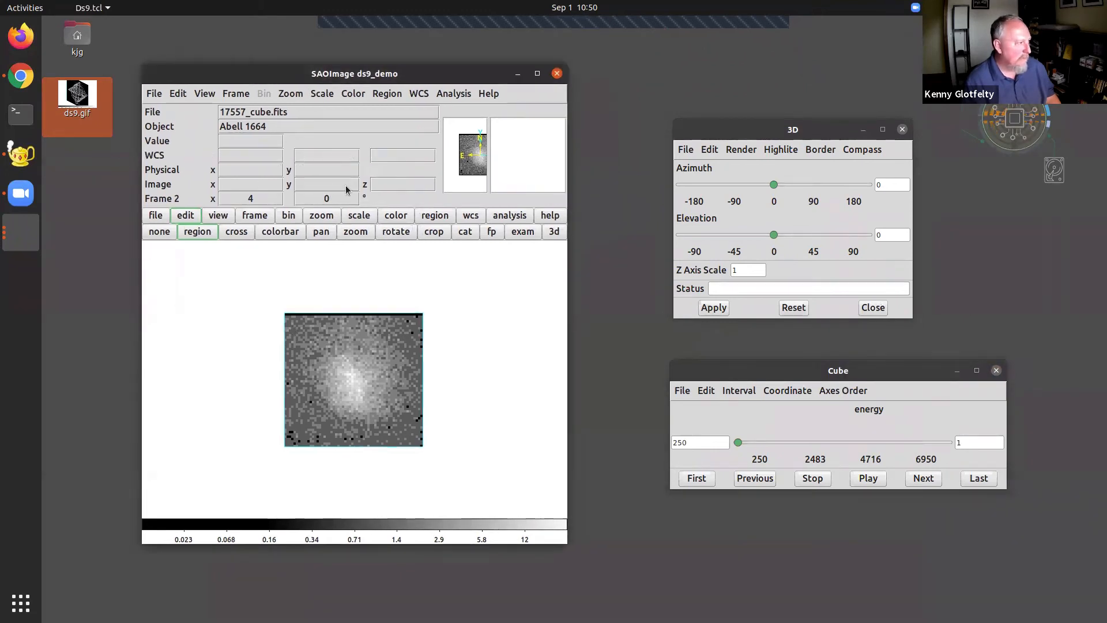
left_click_drag(774, 185, 796, 185)
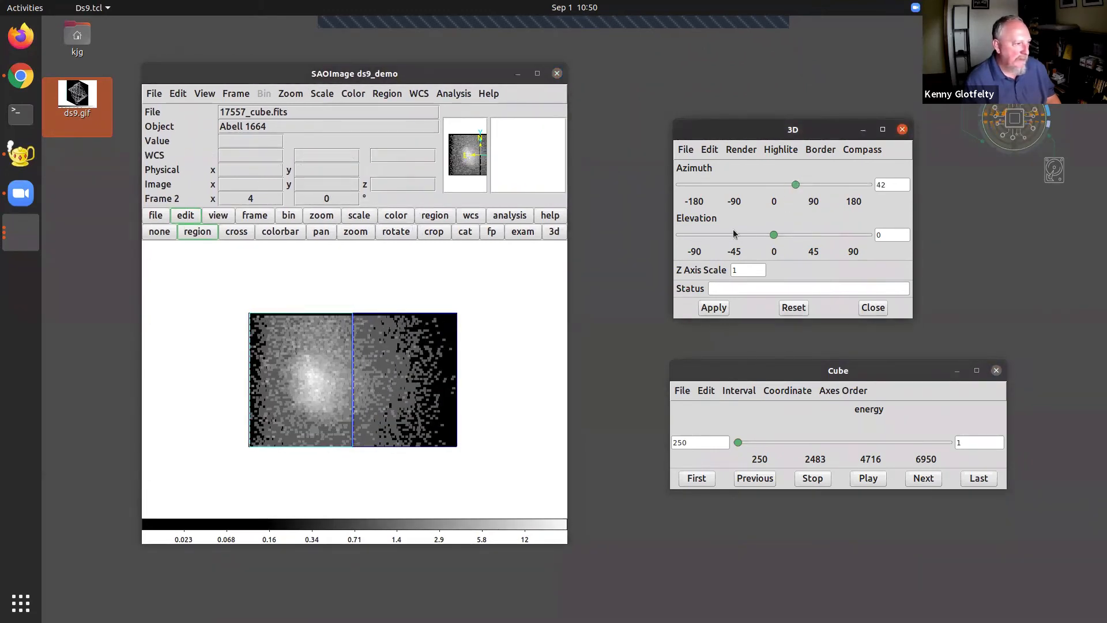
left_click_drag(774, 235, 812, 248)
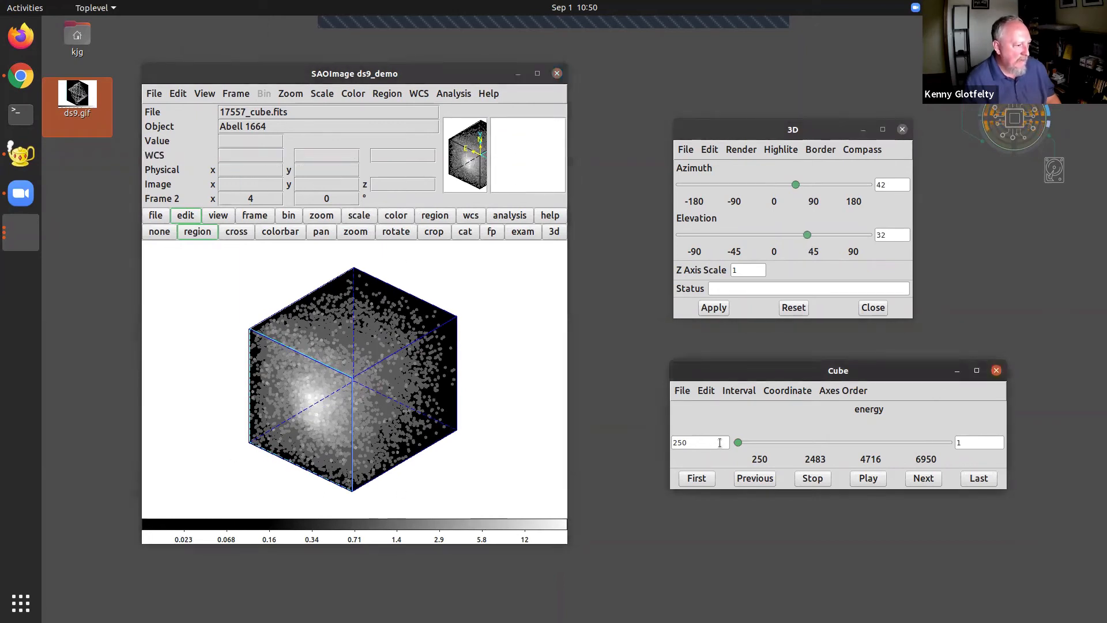
mouse_move(741, 448)
left_mouse_down()
mouse_move(887, 448)
mouse_move(736, 448)
left_mouse_up()
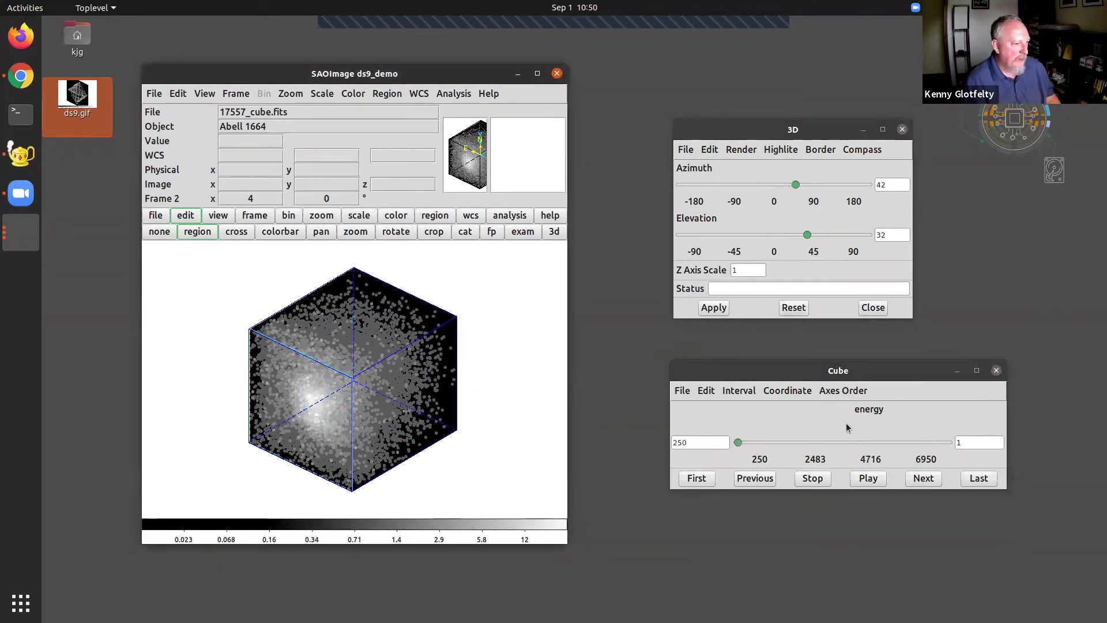
Step: Turn on contours for the cube and generate 10 contour levels with smoothness 10
left_click(460, 98)
left_click(474, 215)
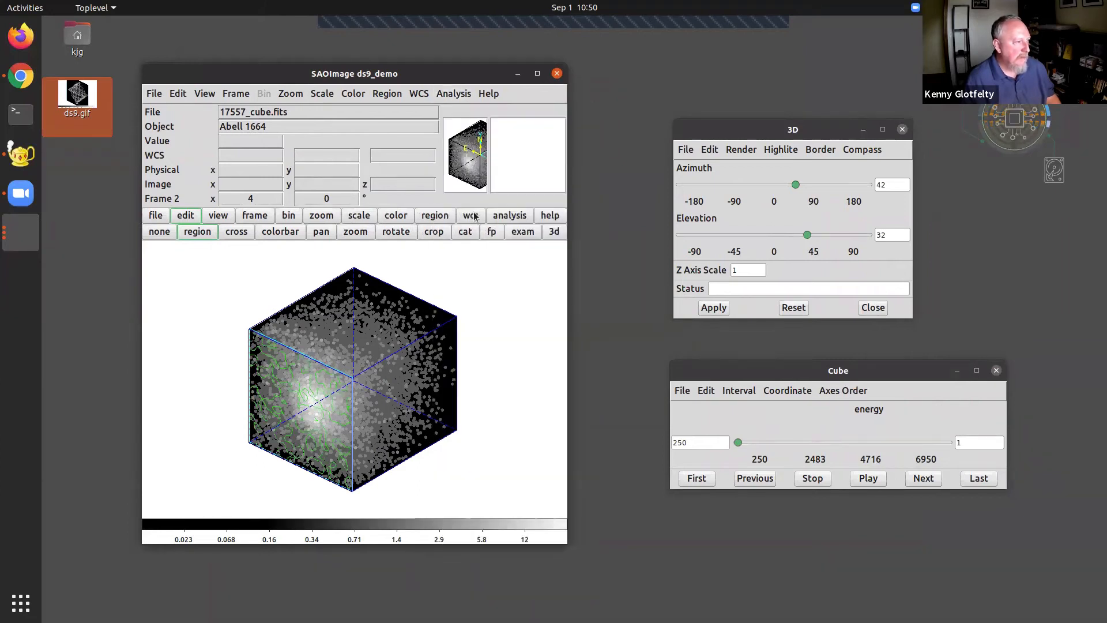
left_click(457, 96)
left_click(489, 225)
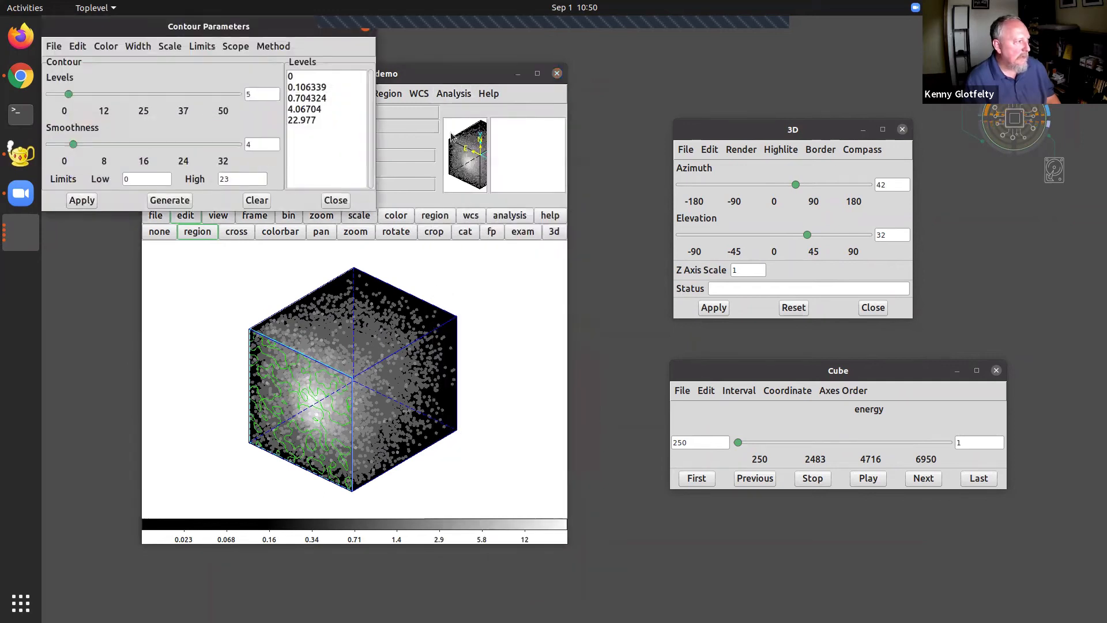
left_click_drag(225, 34, 446, 77)
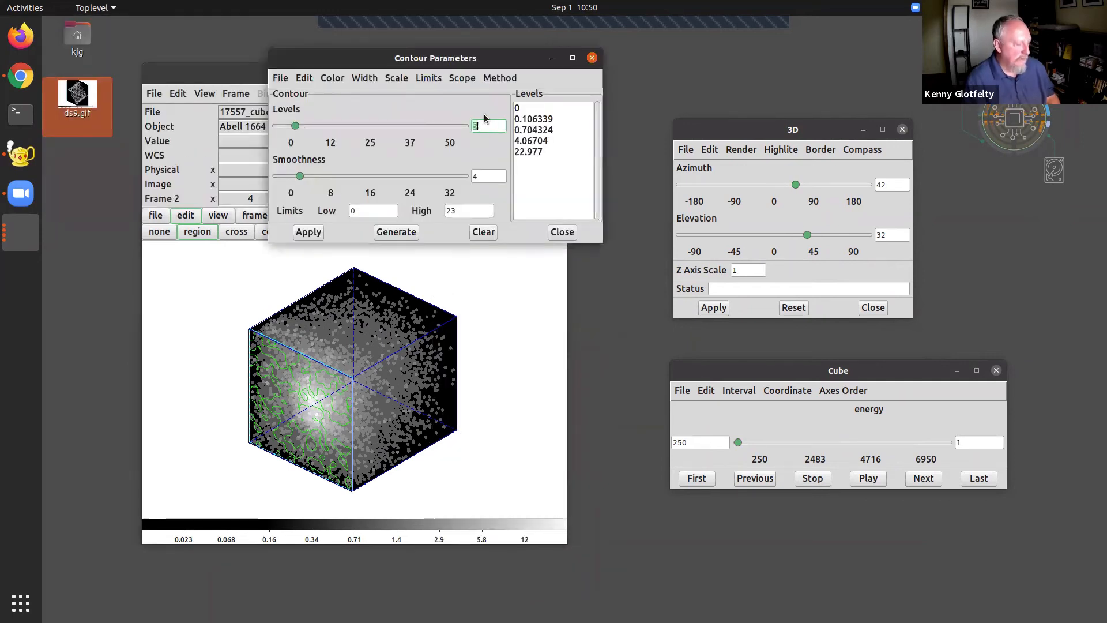
key("Tab")
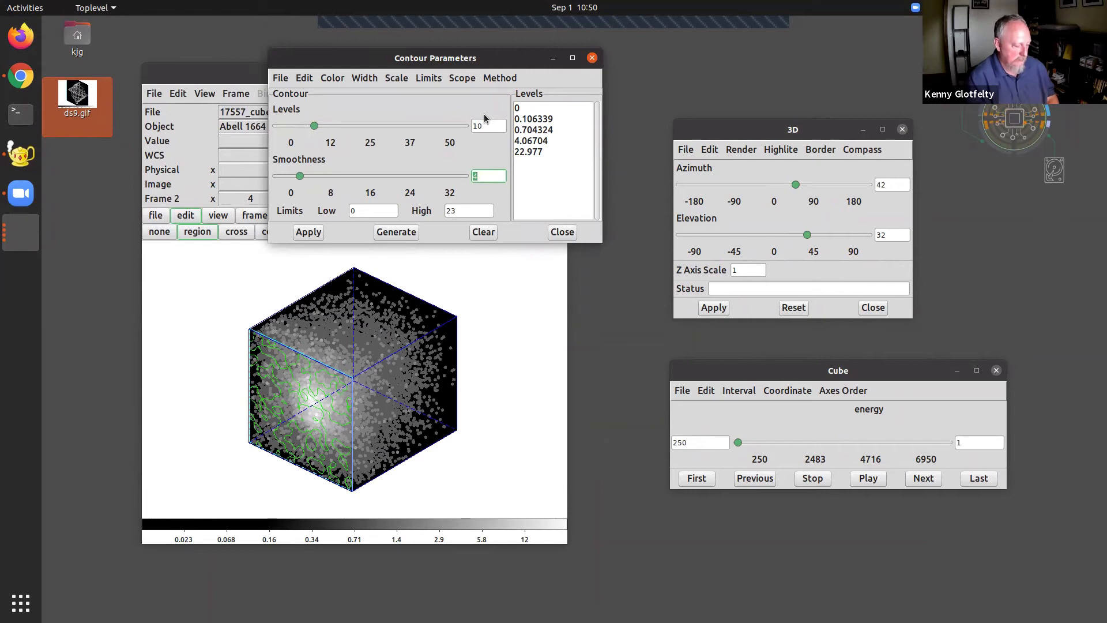
left_click(397, 231)
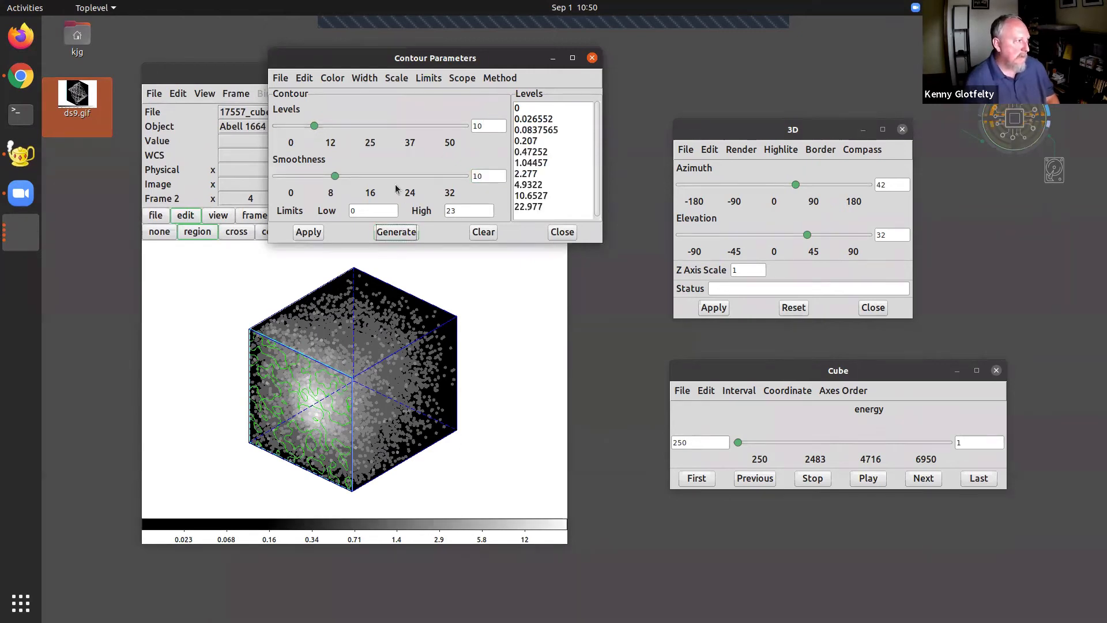
Step: Set the contour line width to 3, apply the contour parameters and close their window
left_click(358, 77)
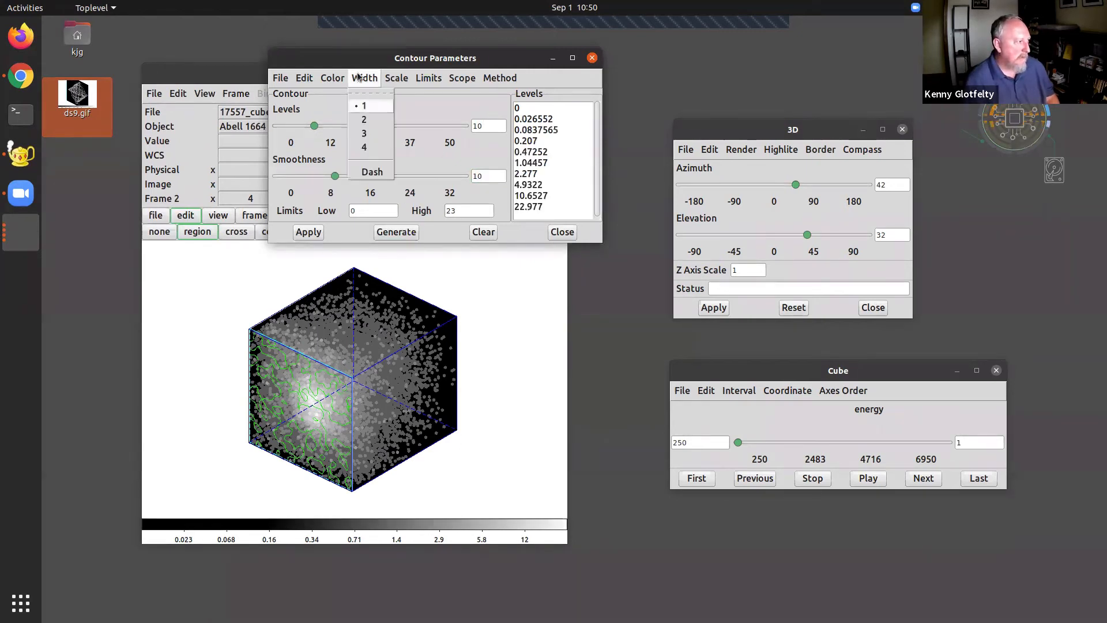
left_click(368, 133)
left_click(308, 233)
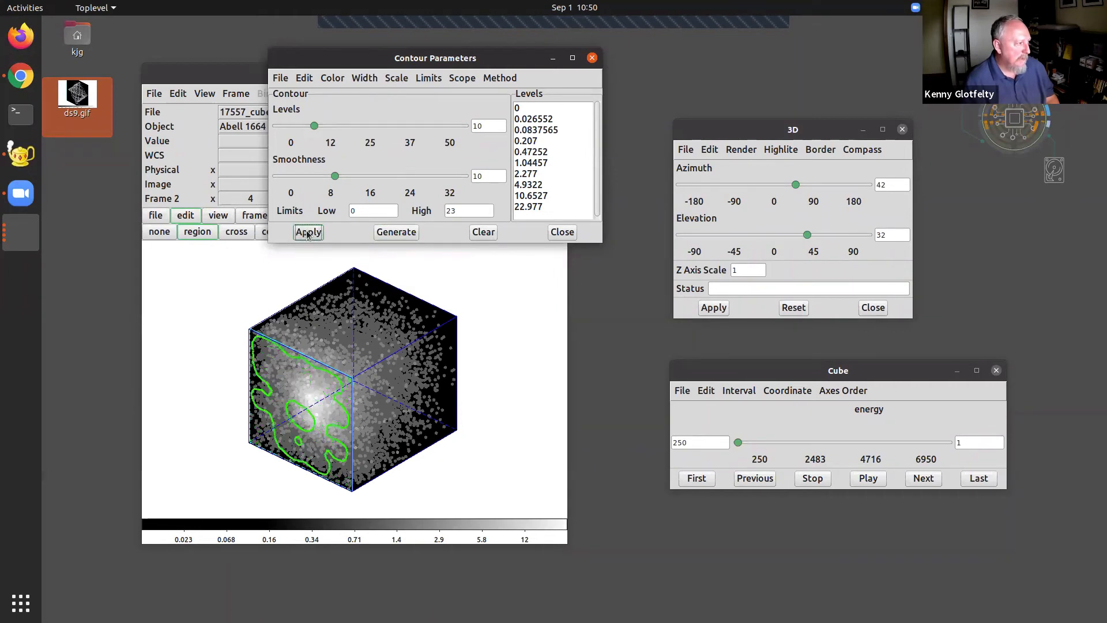
left_click(562, 233)
mouse_move(738, 443)
left_mouse_down()
mouse_move(930, 450)
mouse_move(733, 449)
left_mouse_up()
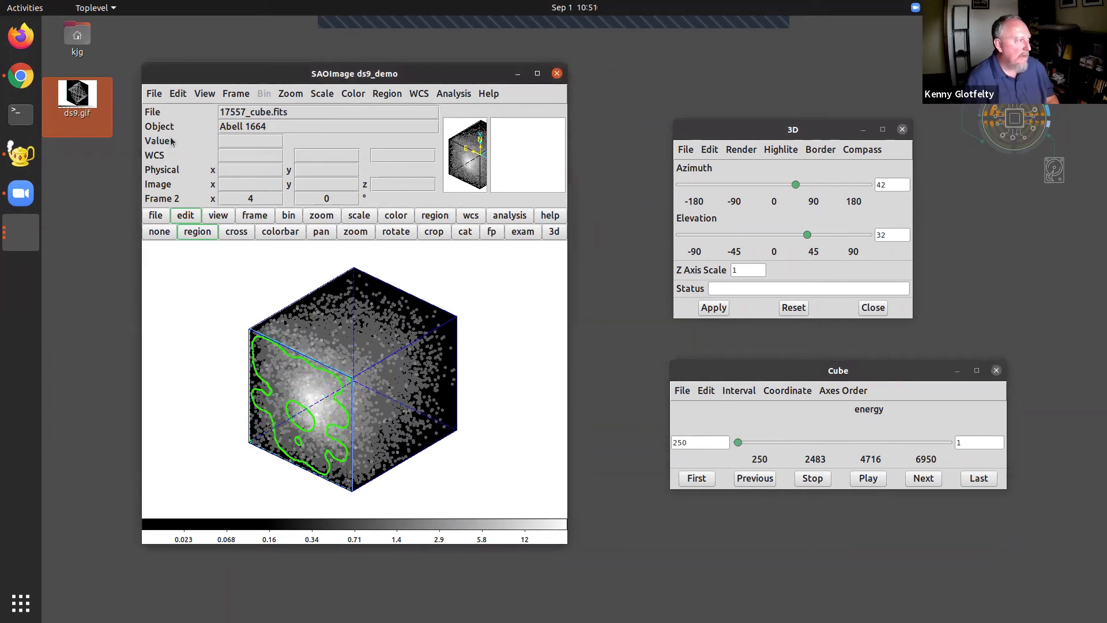
Step: Create an Animated Gif slice movie of the contoured cube, replacing ds9.gif on the Desktop
left_click(151, 96)
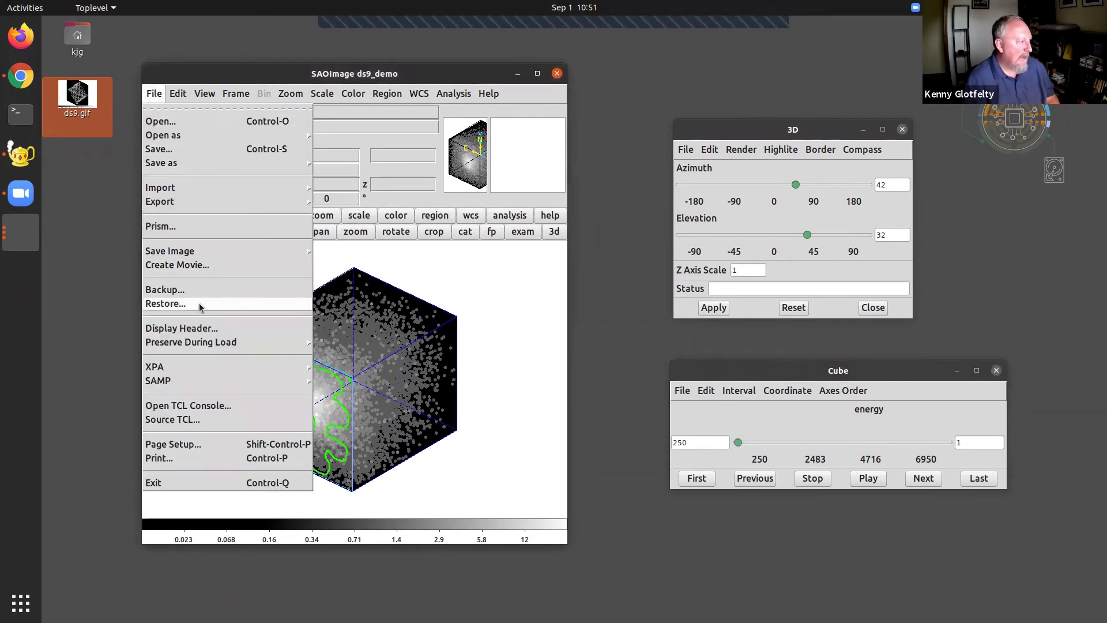
left_click(225, 266)
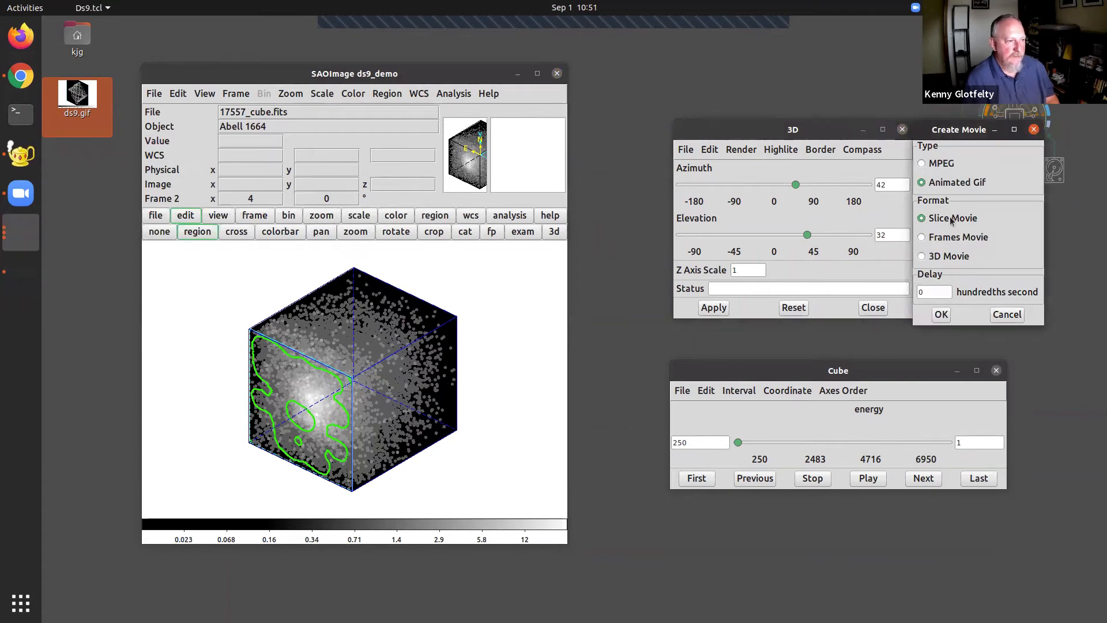
left_click(940, 315)
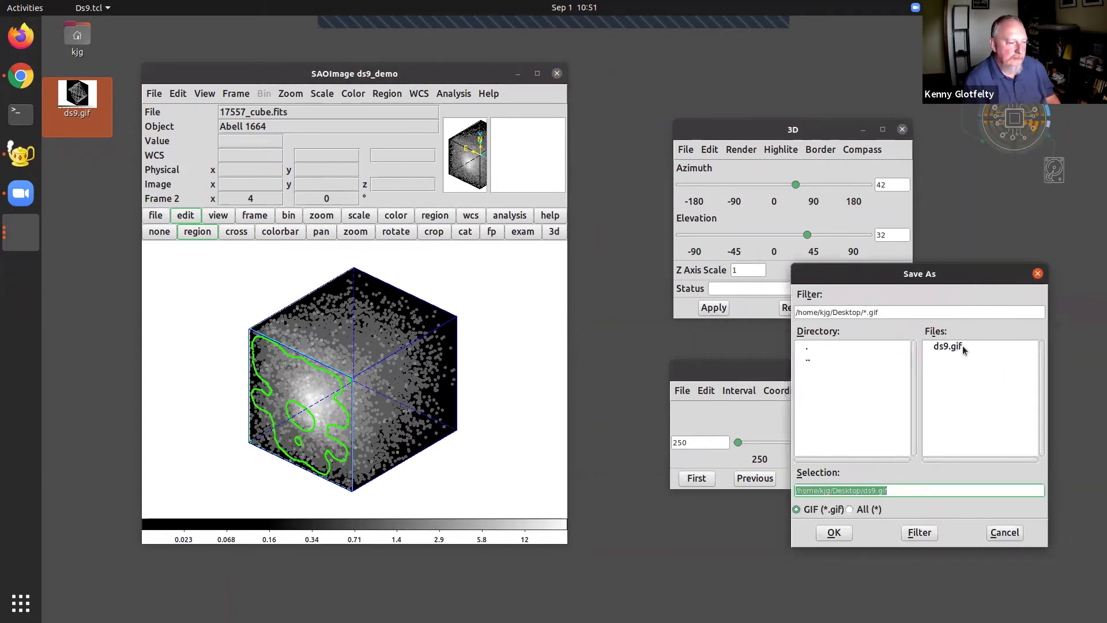
double_click(961, 348)
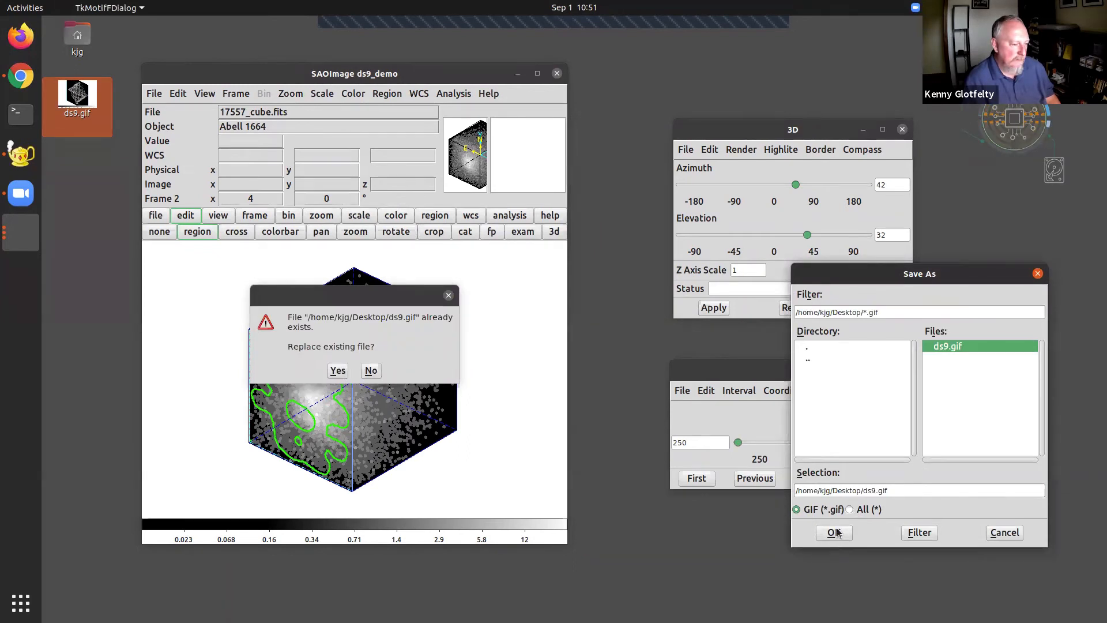
left_click_drag(947, 281, 755, 239)
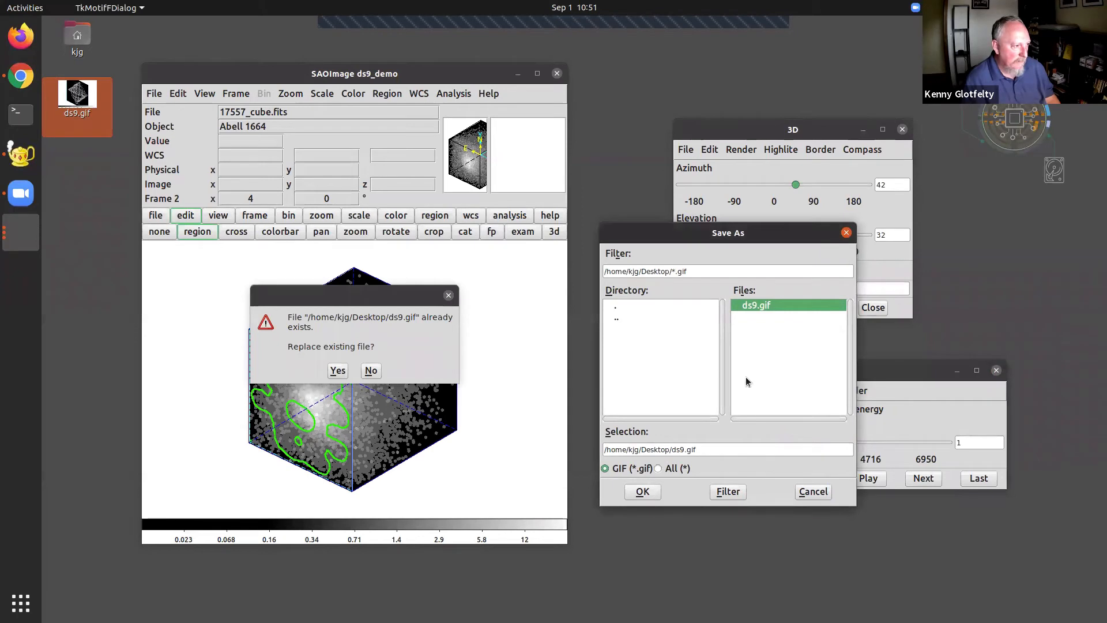
left_click(337, 371)
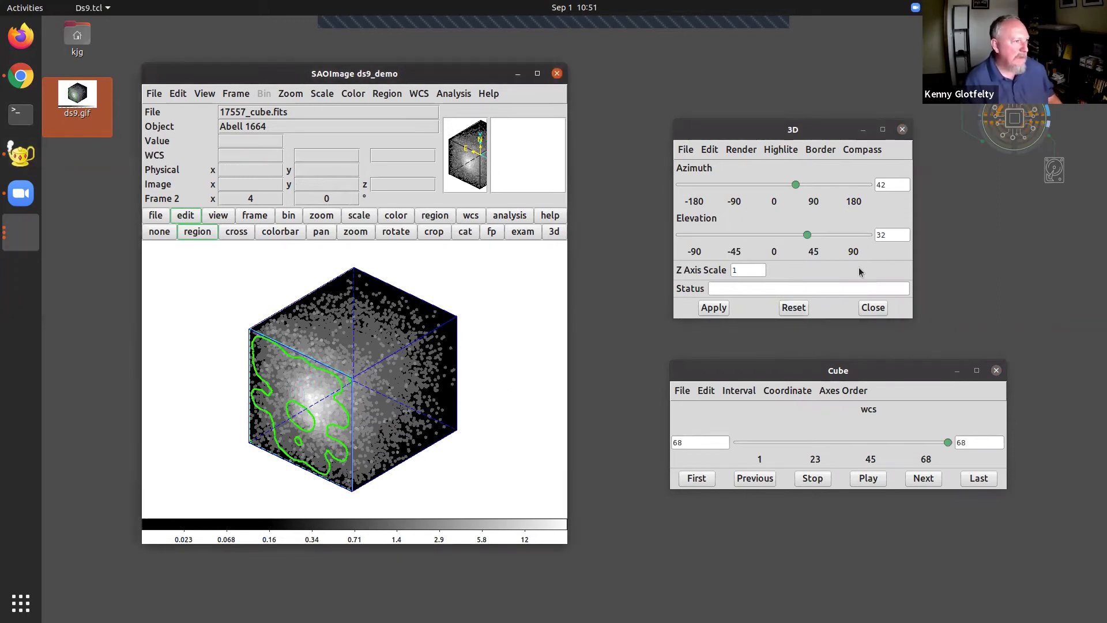
left_click_drag(809, 375, 758, 350)
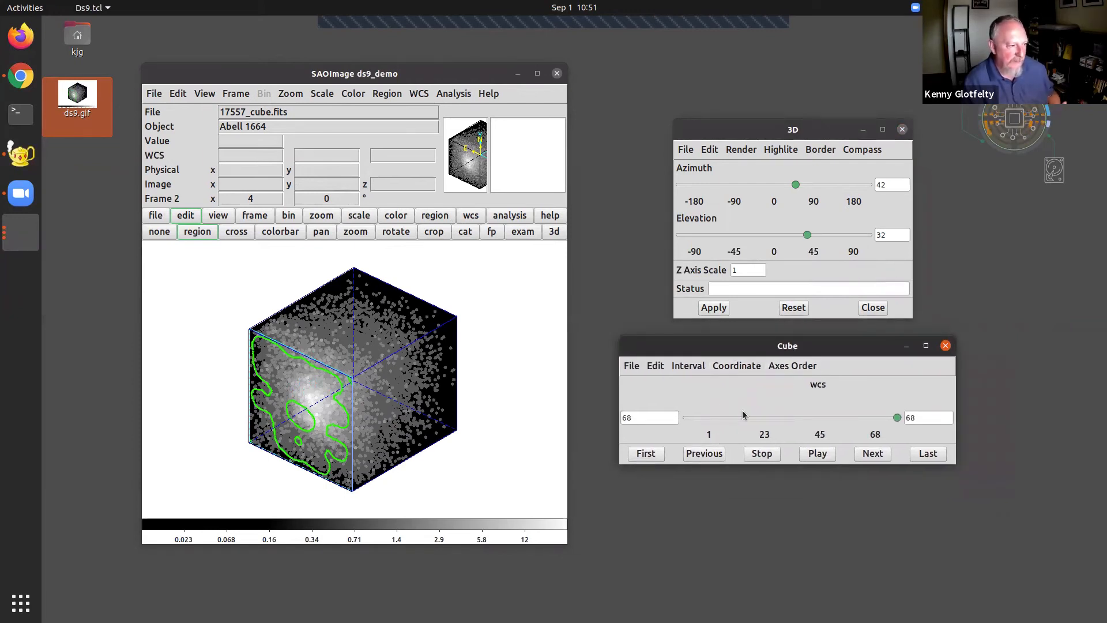
left_click_drag(780, 353, 776, 347)
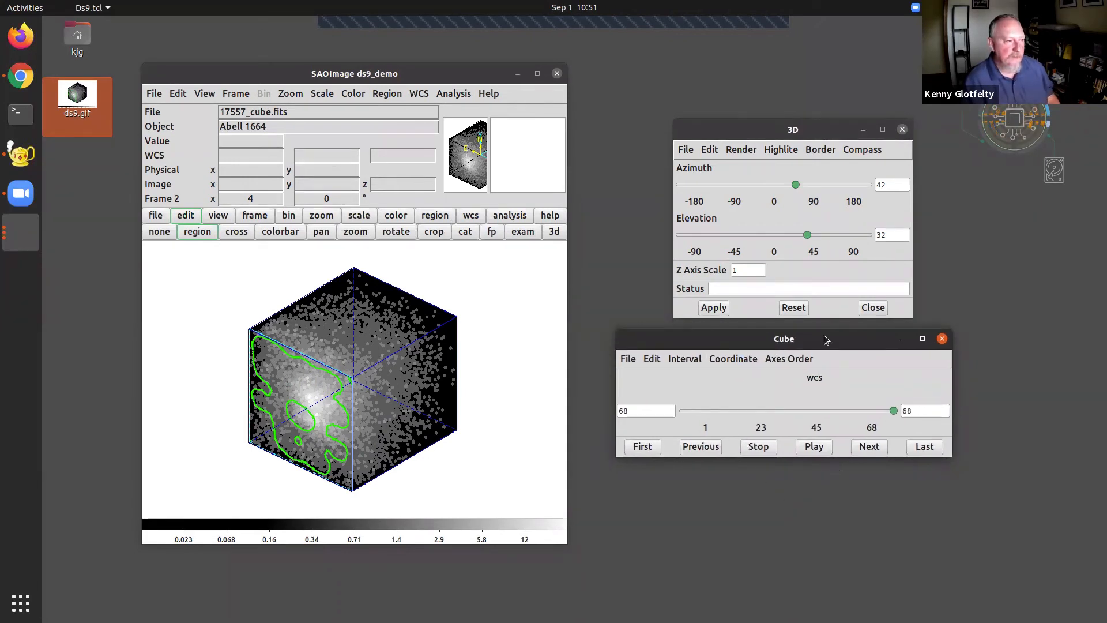
left_click_drag(828, 339, 837, 341)
left_click(798, 361)
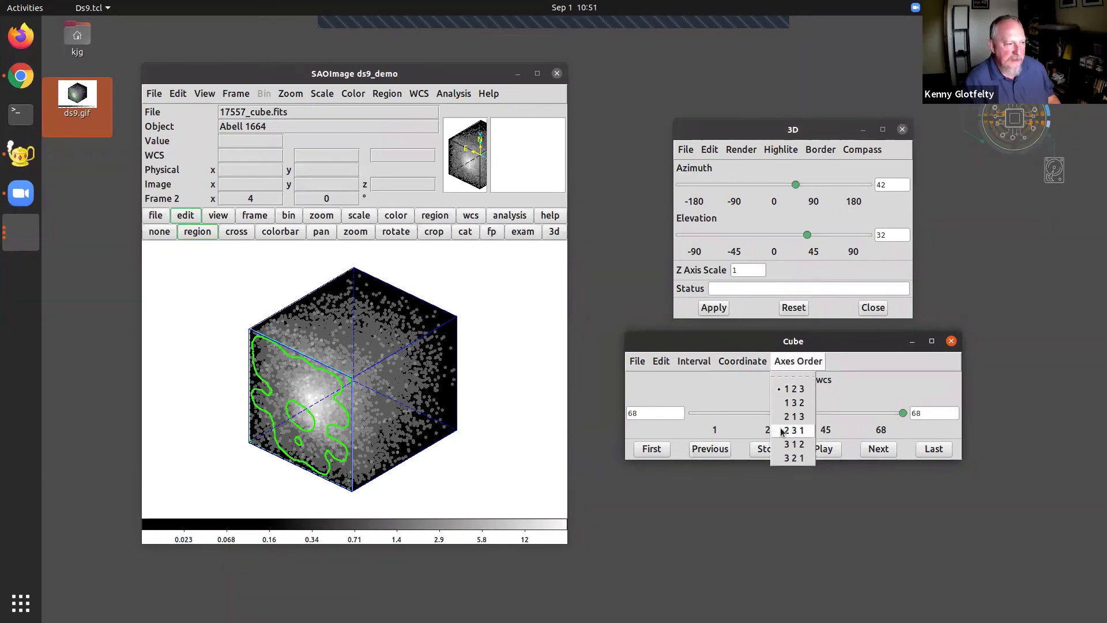
left_click(749, 385)
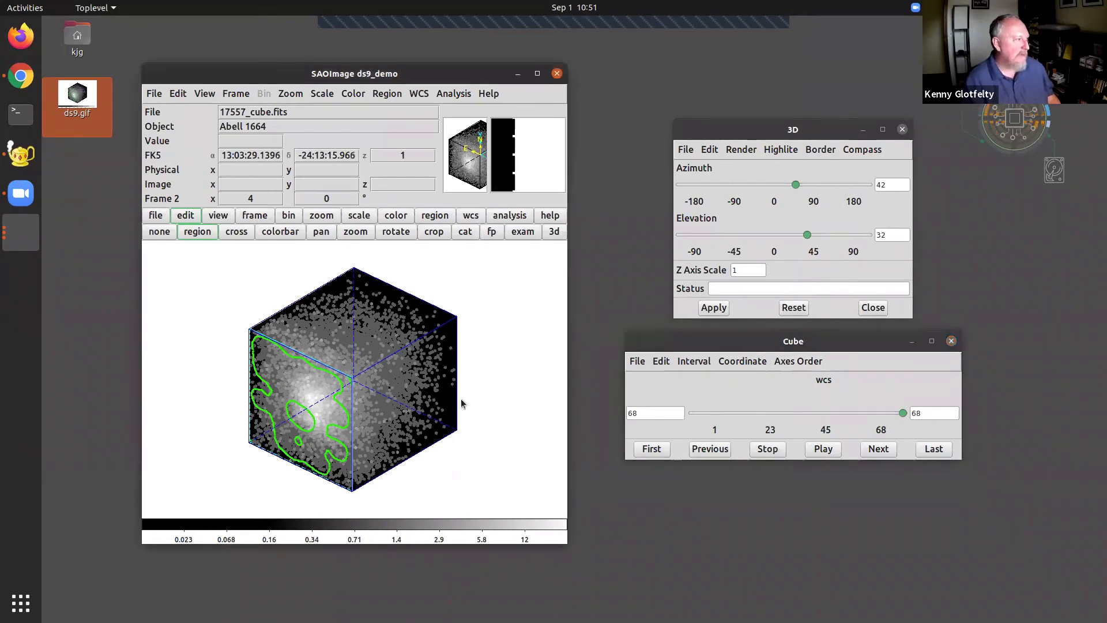
Step: Close the 3D and Cube windows
left_click(874, 307)
key("alt+Tab")
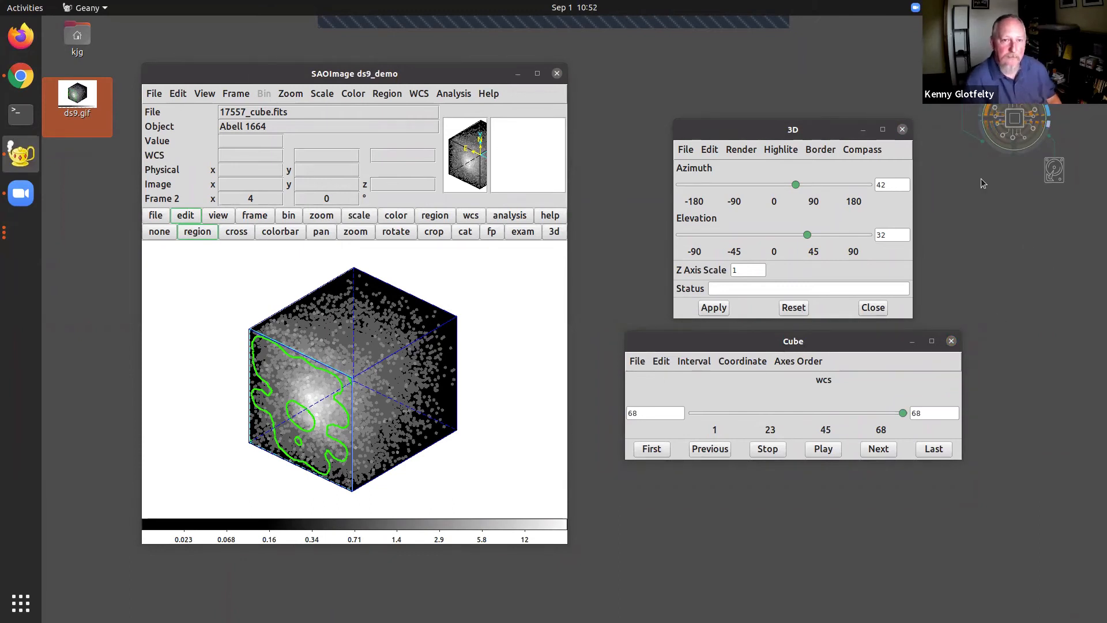
key("alt+Tab")
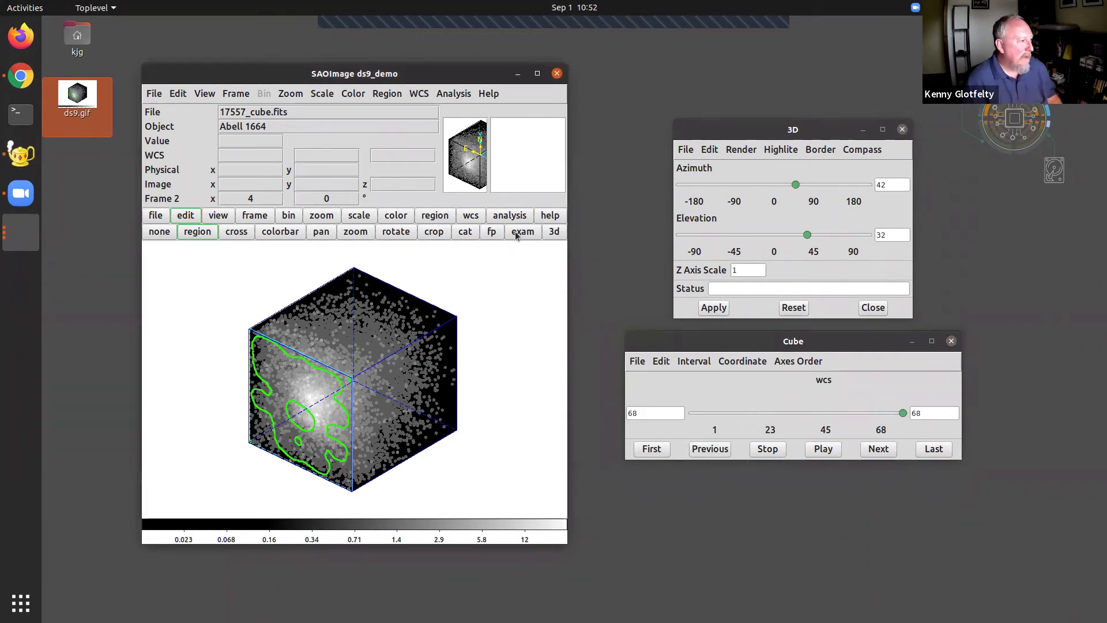
left_click(873, 307)
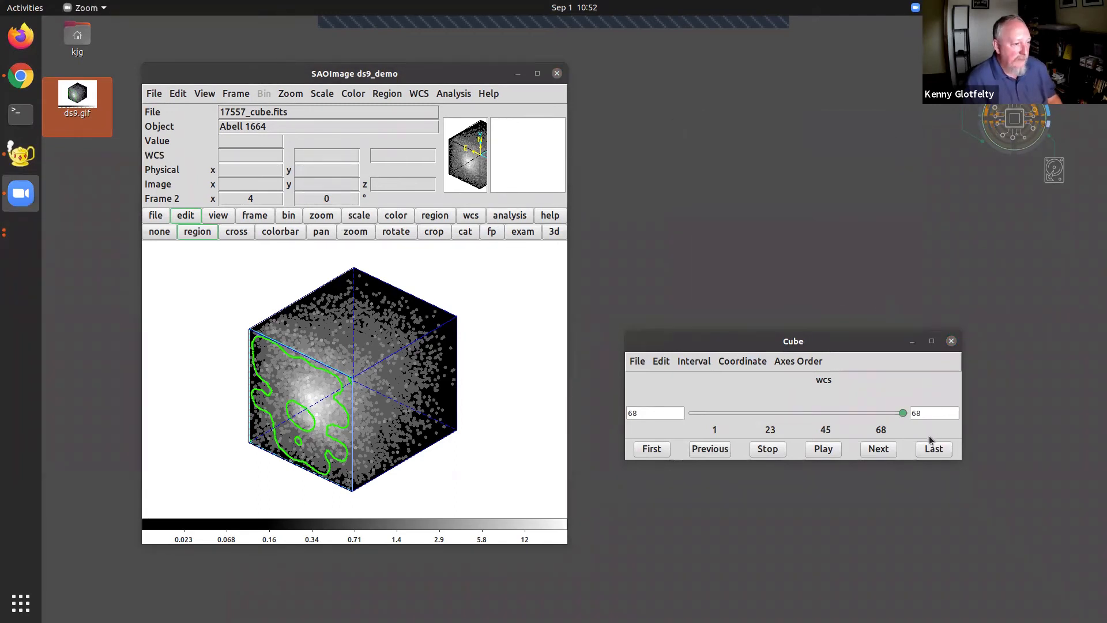
left_click(952, 341)
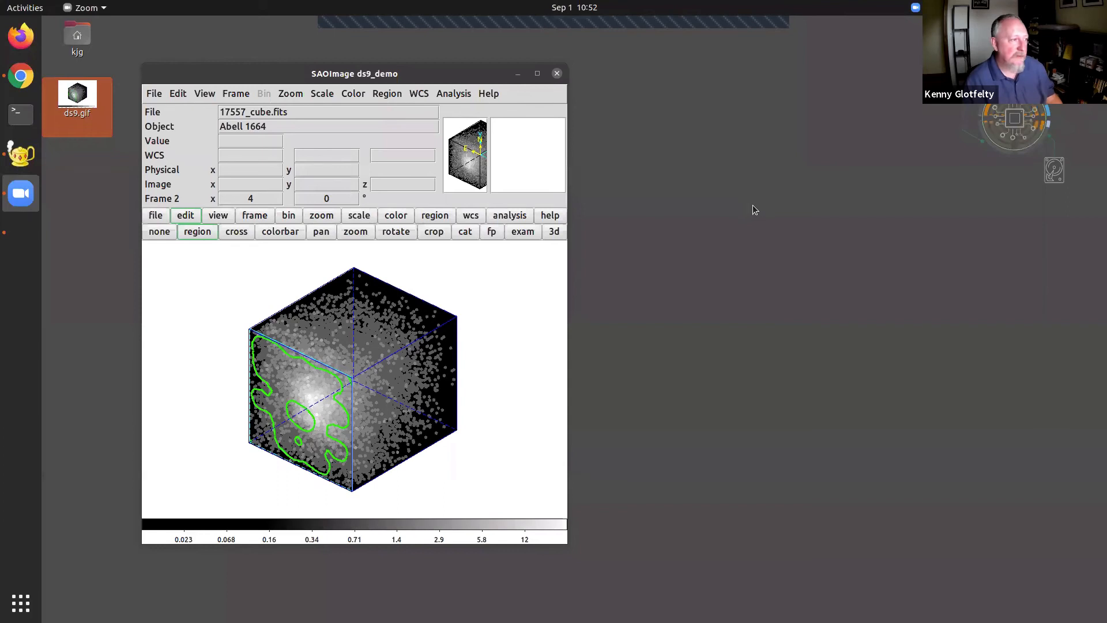
left_click(756, 316)
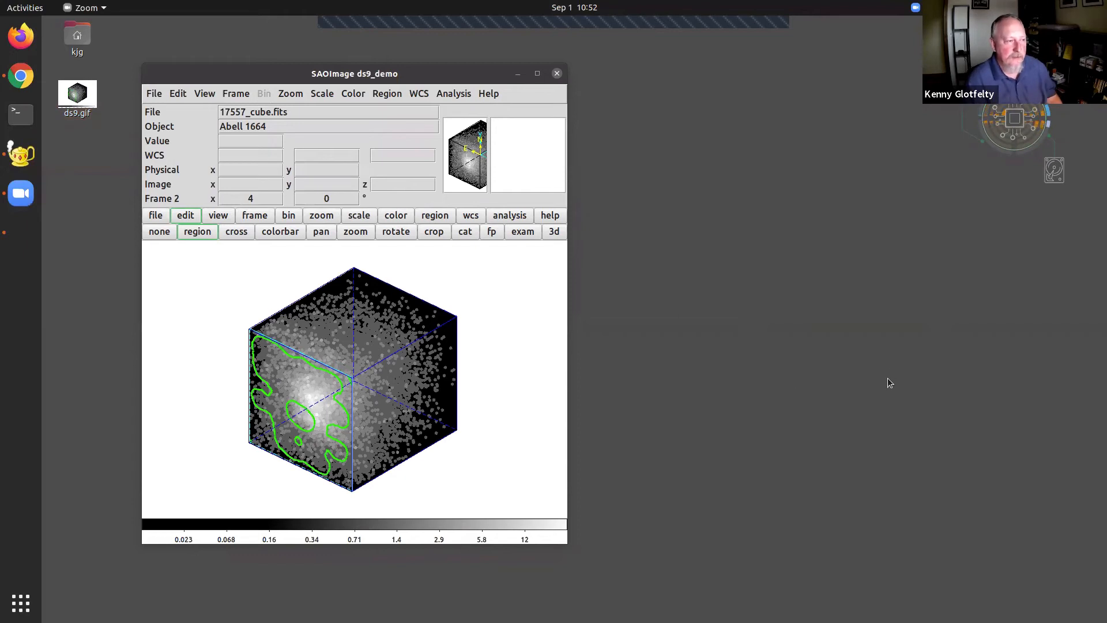
Step: Load acisf00635_repro_evt2.fits from $ROOT/635/repro/ with log scale using the xpa commands in the terminal, and return to the ds9 image
left_click(20, 154)
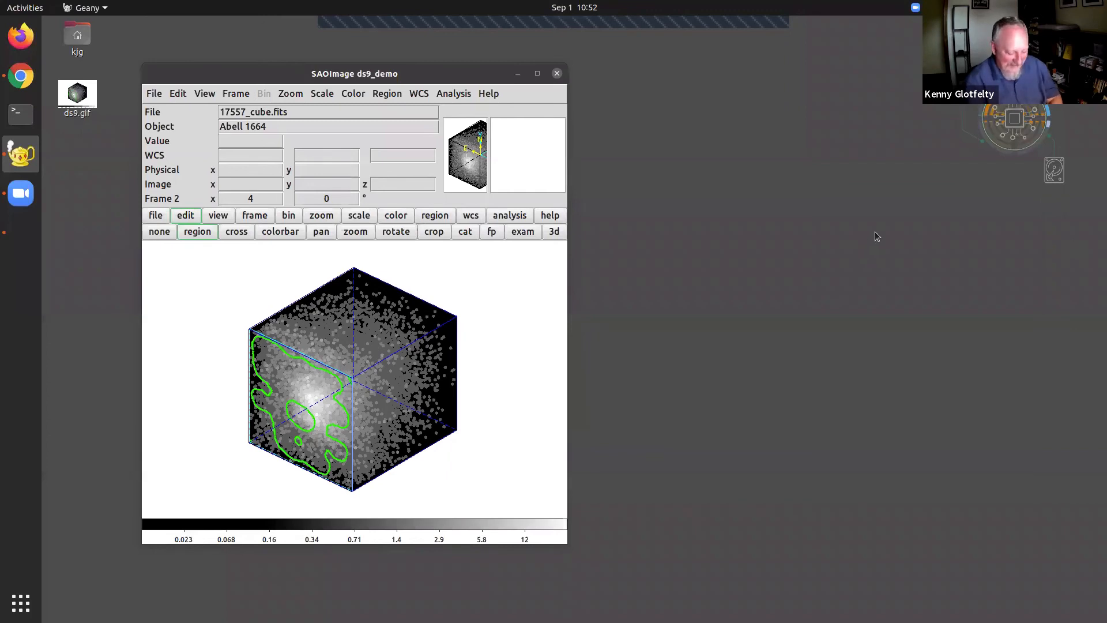
key("alt+Tab")
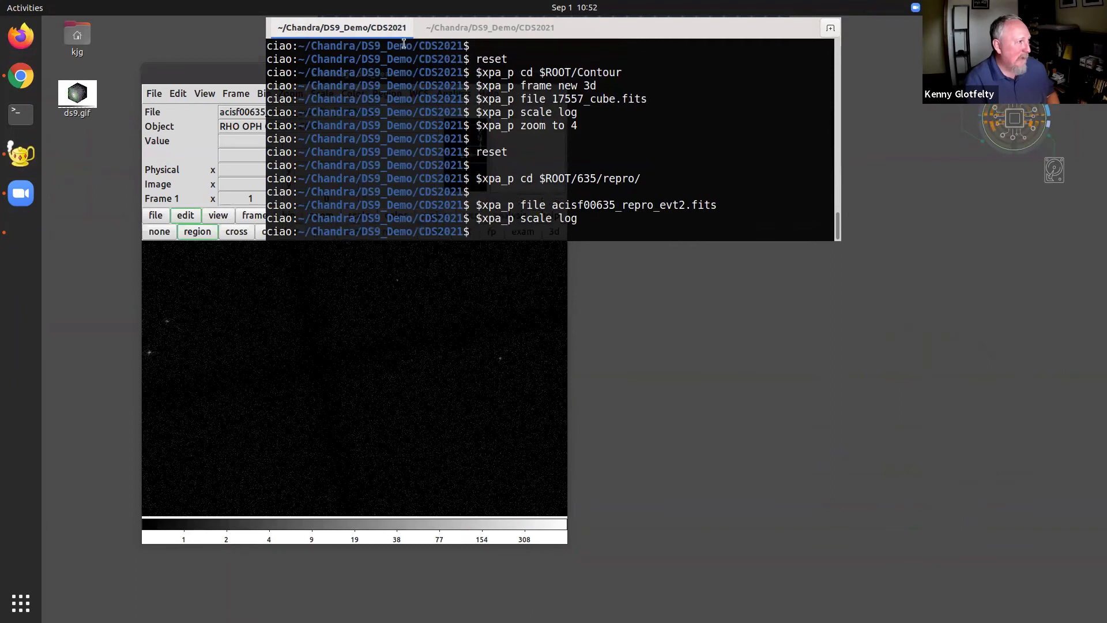
key("F12")
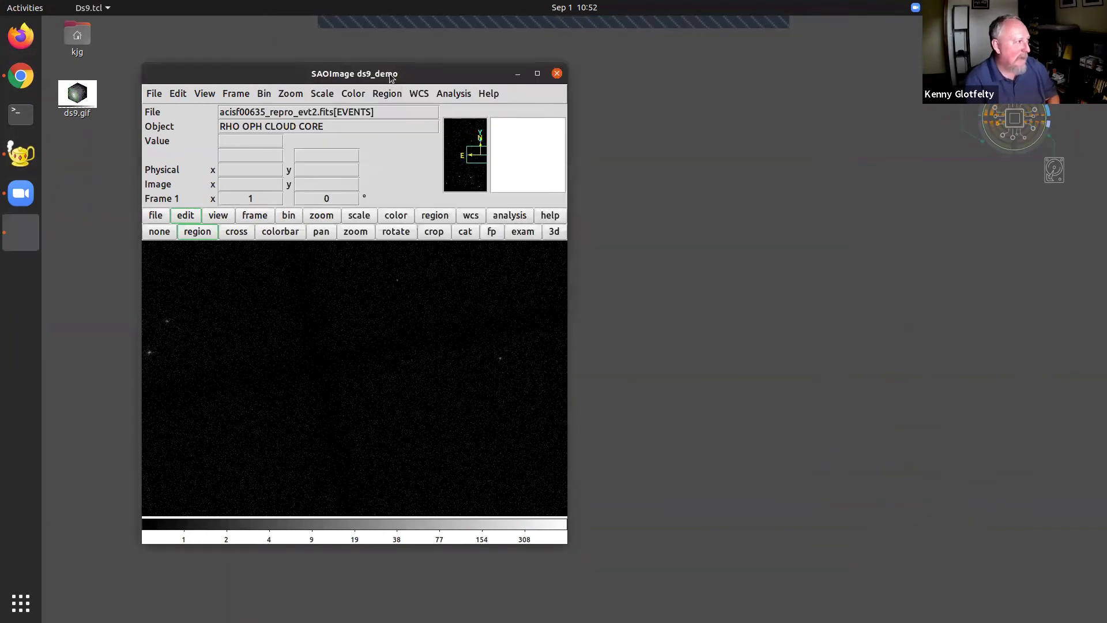
Step: Adjust the colormap contrast to brighten the faint events, pan to the group of bright sources in the southern field, and enlarge the image window
left_click_drag(389, 72, 408, 64)
left_click_drag(407, 344, 220, 328)
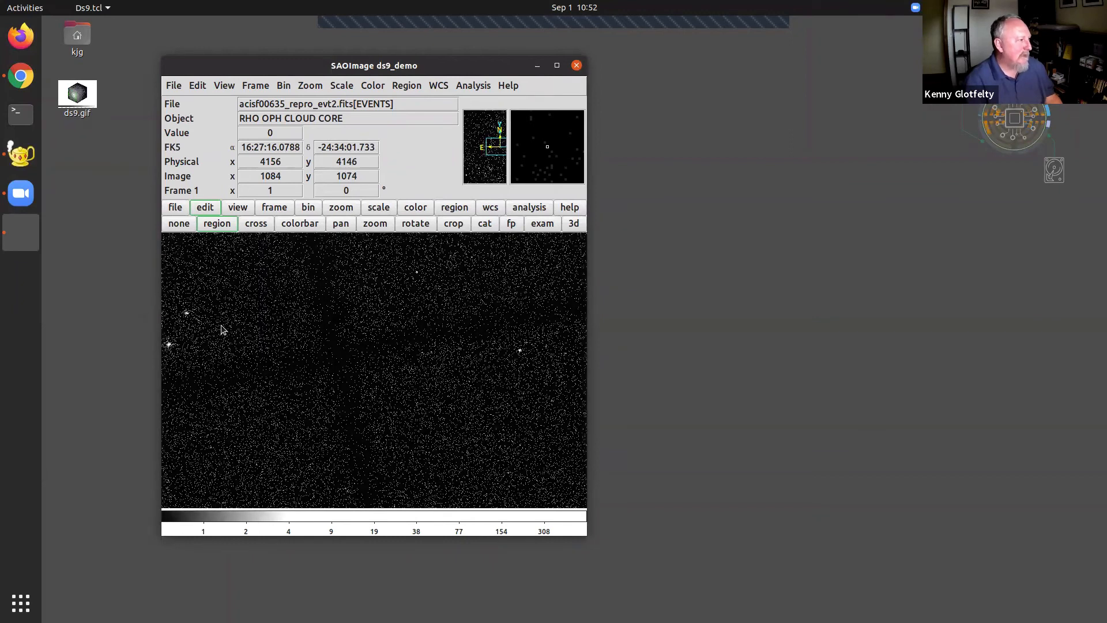
left_click_drag(496, 149, 484, 174)
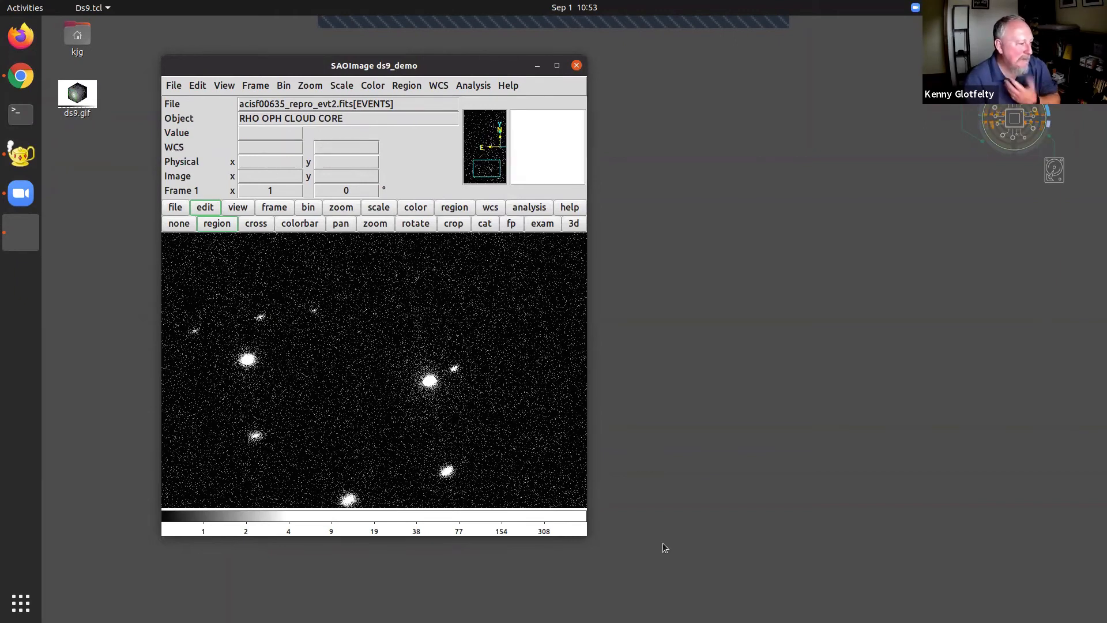
left_click_drag(587, 536, 679, 568)
left_click_drag(482, 65, 453, 41)
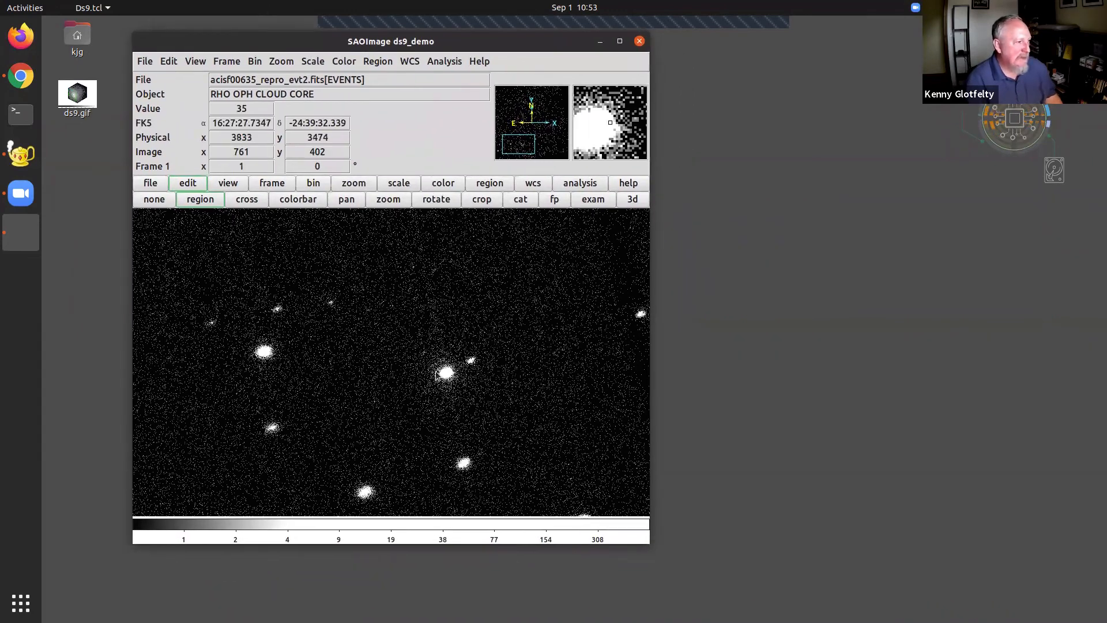
mouse_move(518, 144)
left_mouse_down()
mouse_move(523, 116)
mouse_move(512, 151)
left_mouse_up()
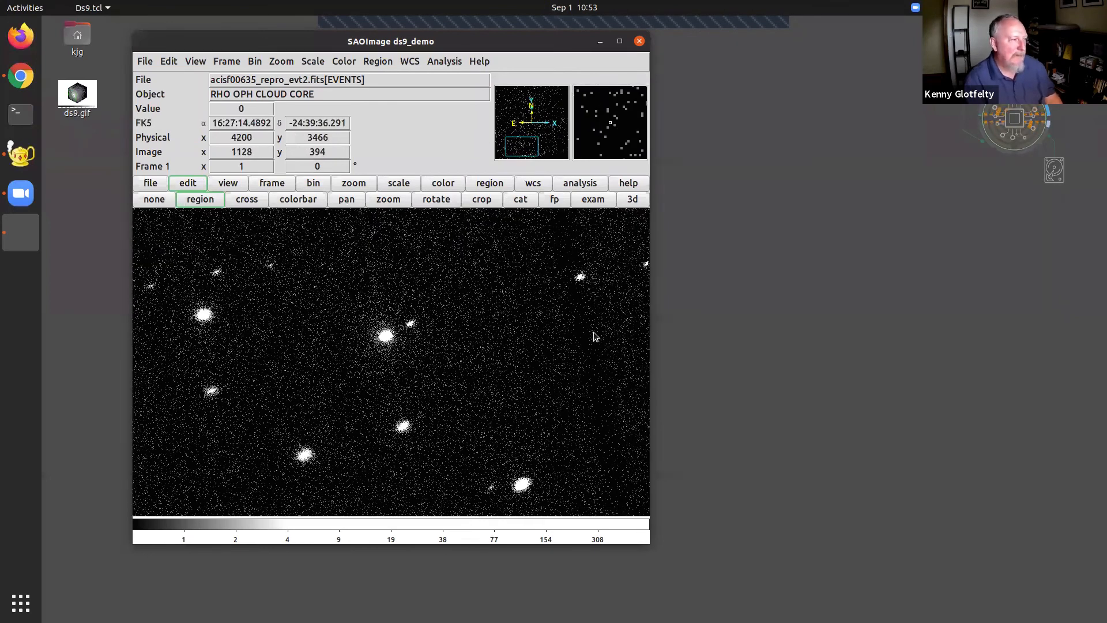
Step: Draw a small circle region around the bright source near the centre of the view, slightly off the source's peak
mouse_move(442, 3)
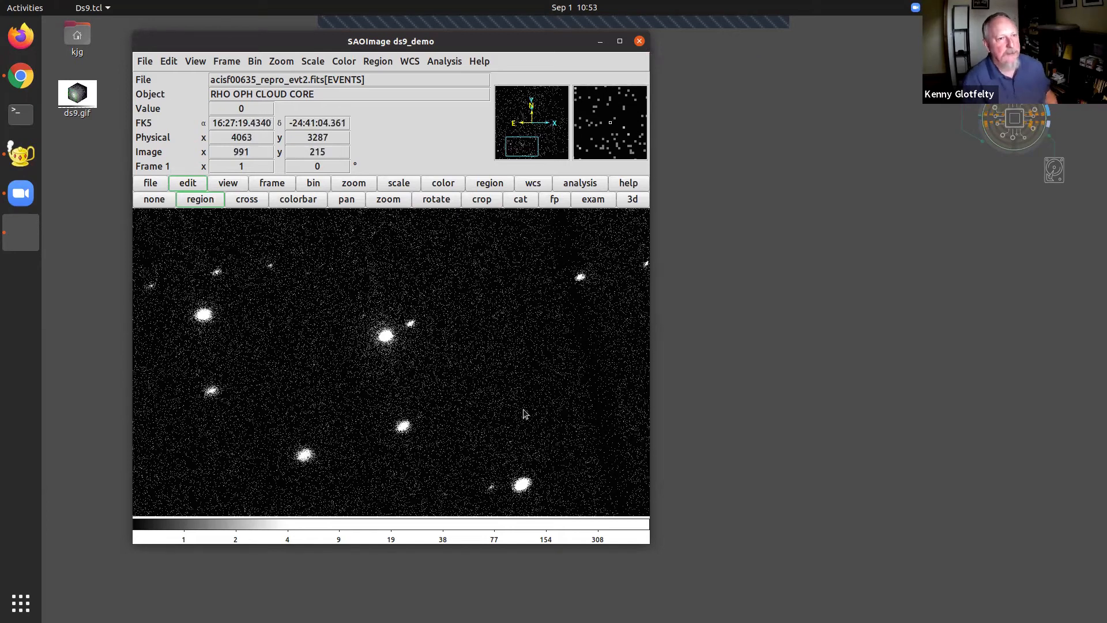
left_click(387, 336)
mouse_move(379, 342)
left_mouse_down()
mouse_move(373, 349)
mouse_move(385, 348)
left_mouse_up()
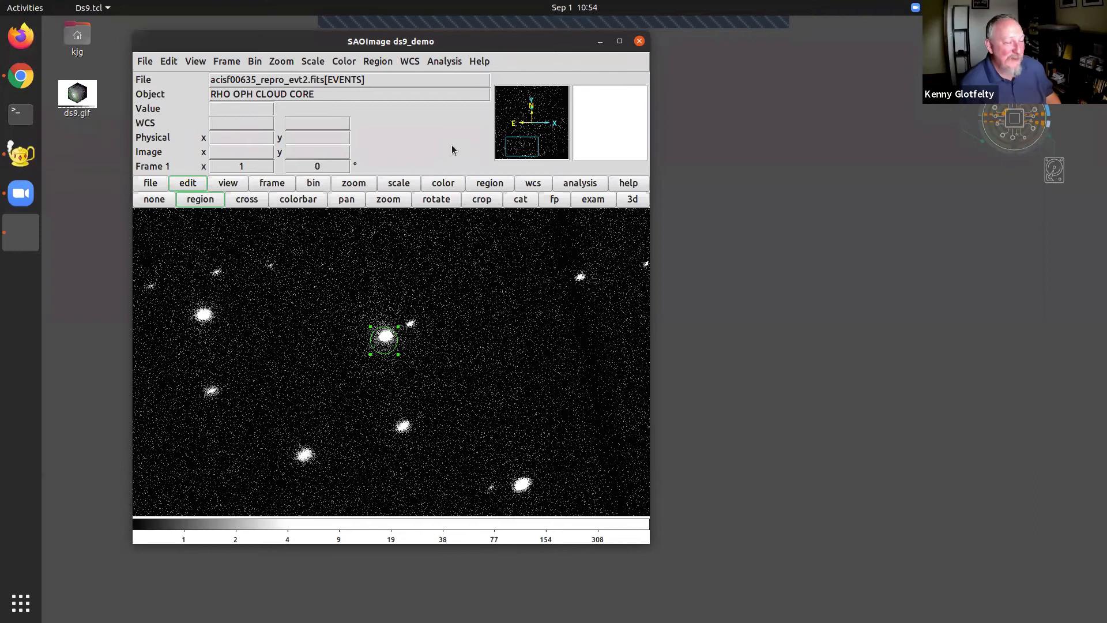
left_click_drag(335, 51, 322, 51)
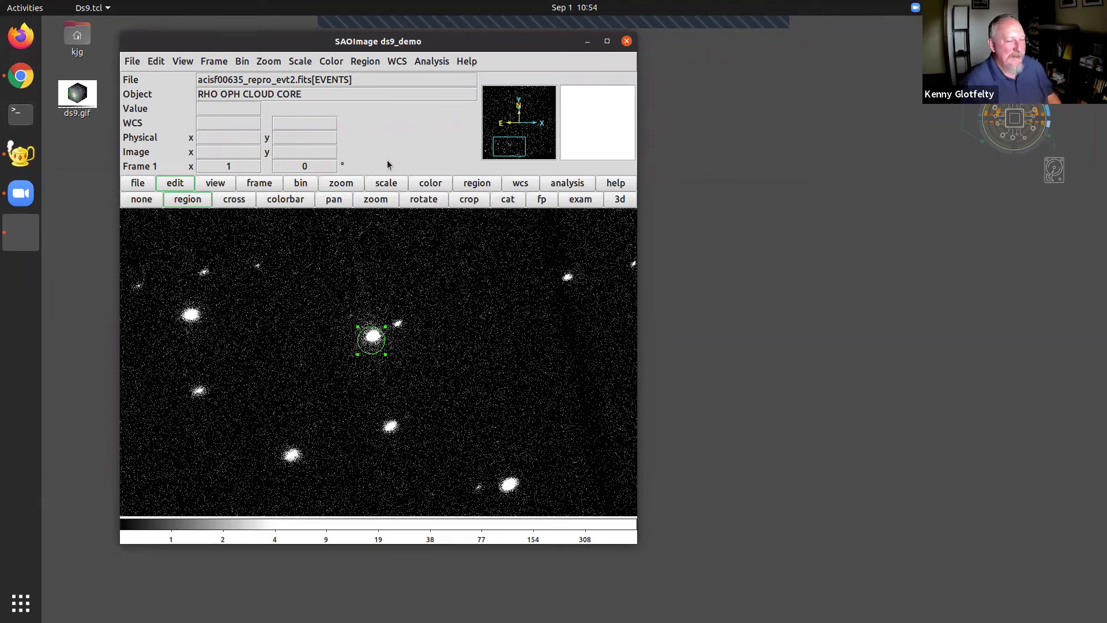
Step: Set the edit mode to None and return it to Region
left_click(130, 201)
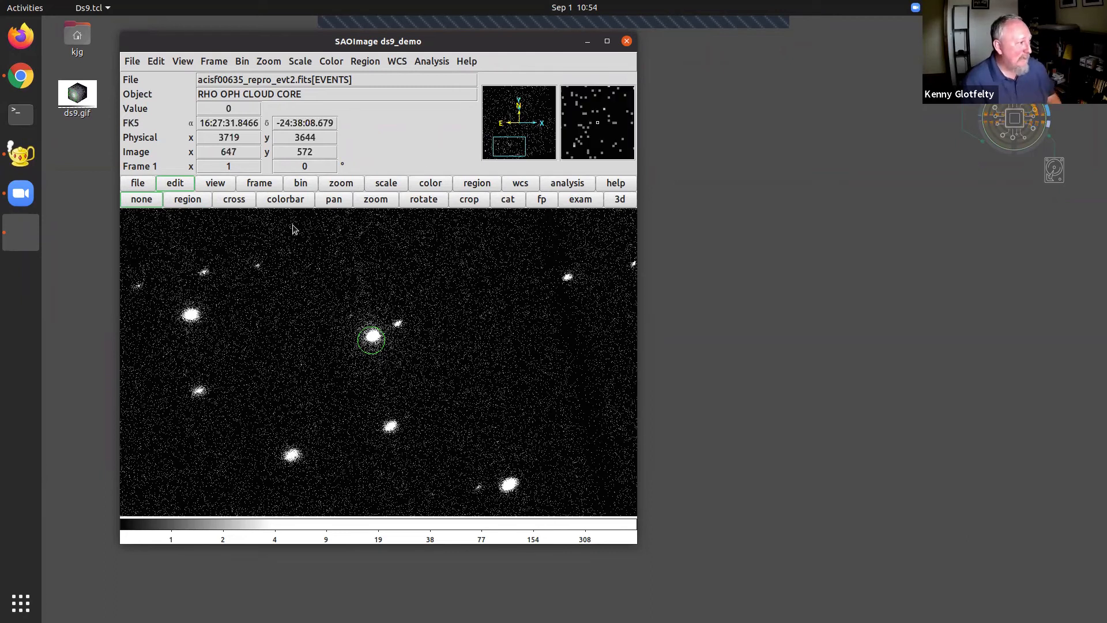
left_click(156, 61)
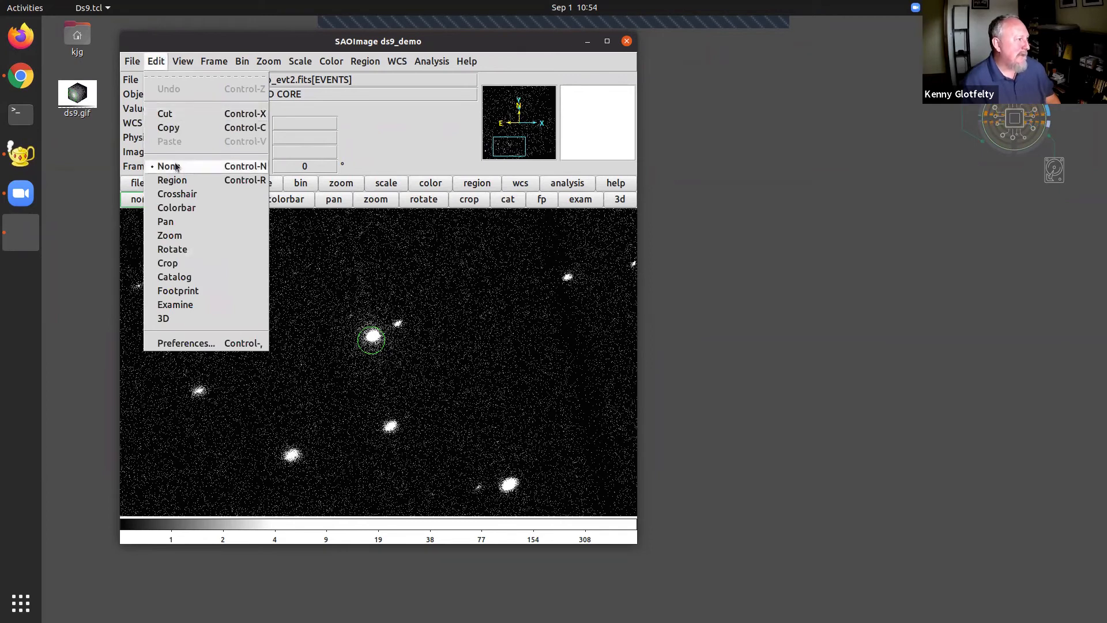
left_click(445, 139)
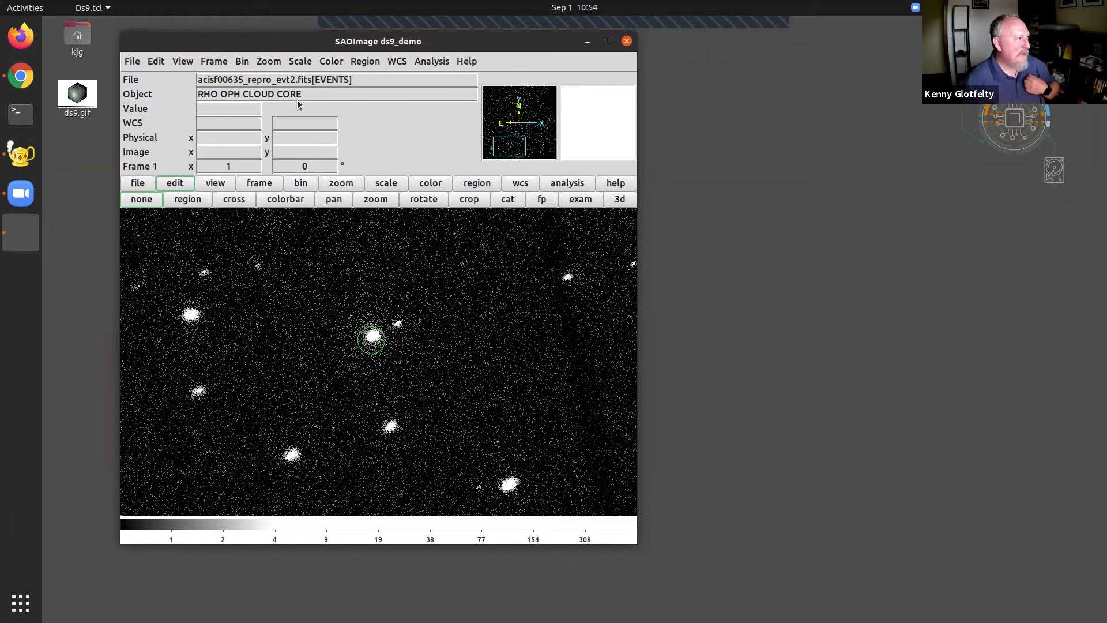
left_click(154, 62)
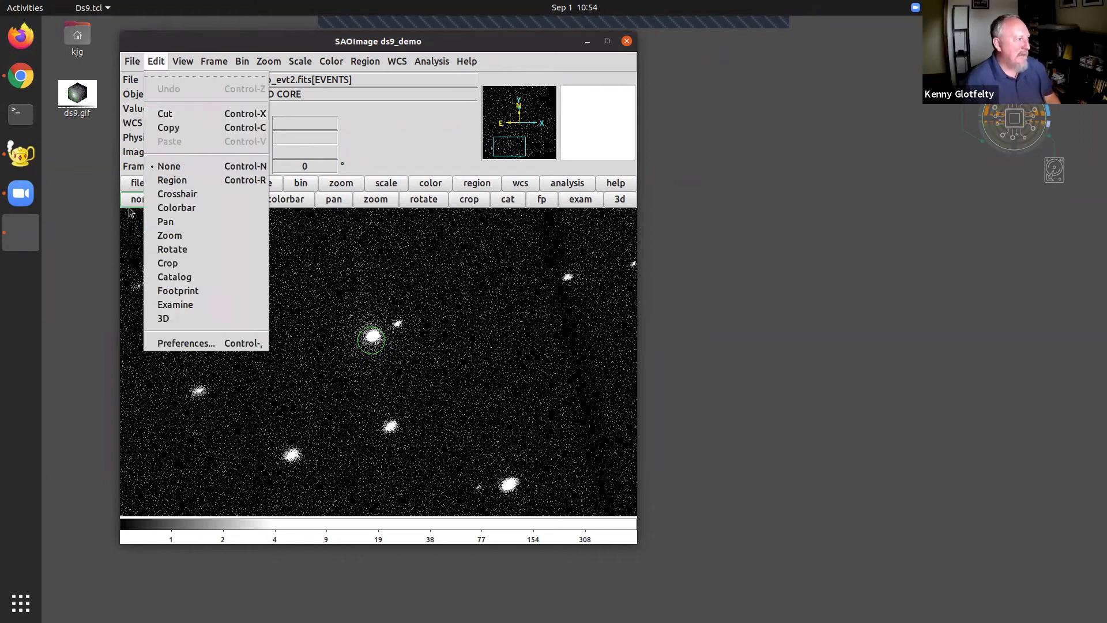
left_click(173, 180)
Step: Draw two test regions on empty sky west and north of the existing circle's neighbourhood and delete both
left_click_drag(262, 373, 238, 395)
left_click_drag(270, 316, 319, 267)
key("Delete")
left_click(264, 382)
key("Delete")
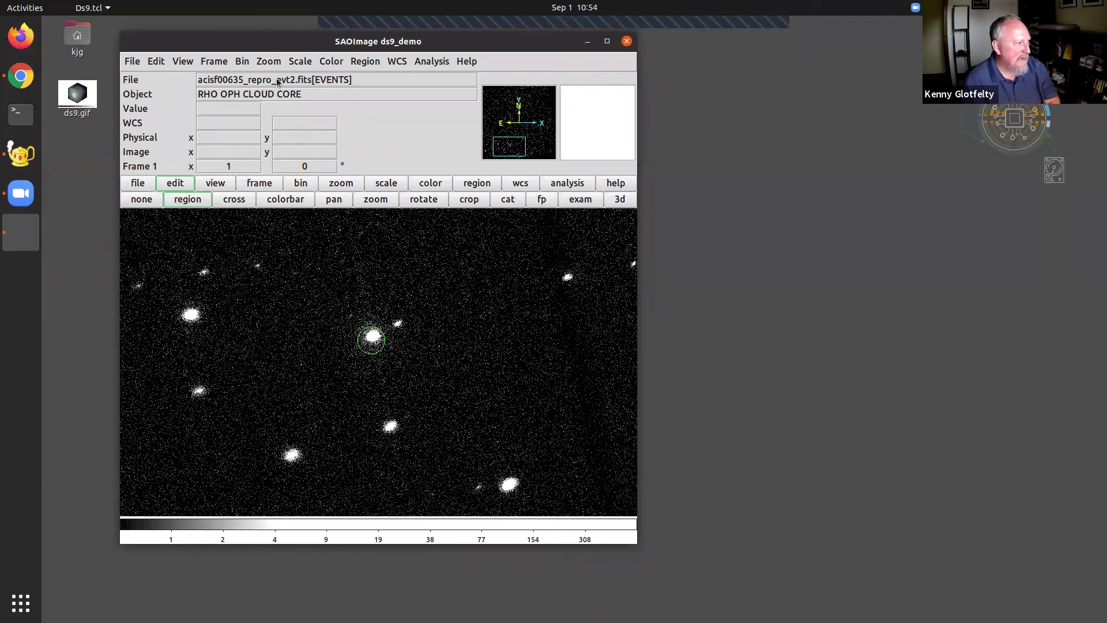
Step: Examine the Region and the Menus and Buttons preferences, including the default Edit mode choices, and close the preferences
left_click(156, 61)
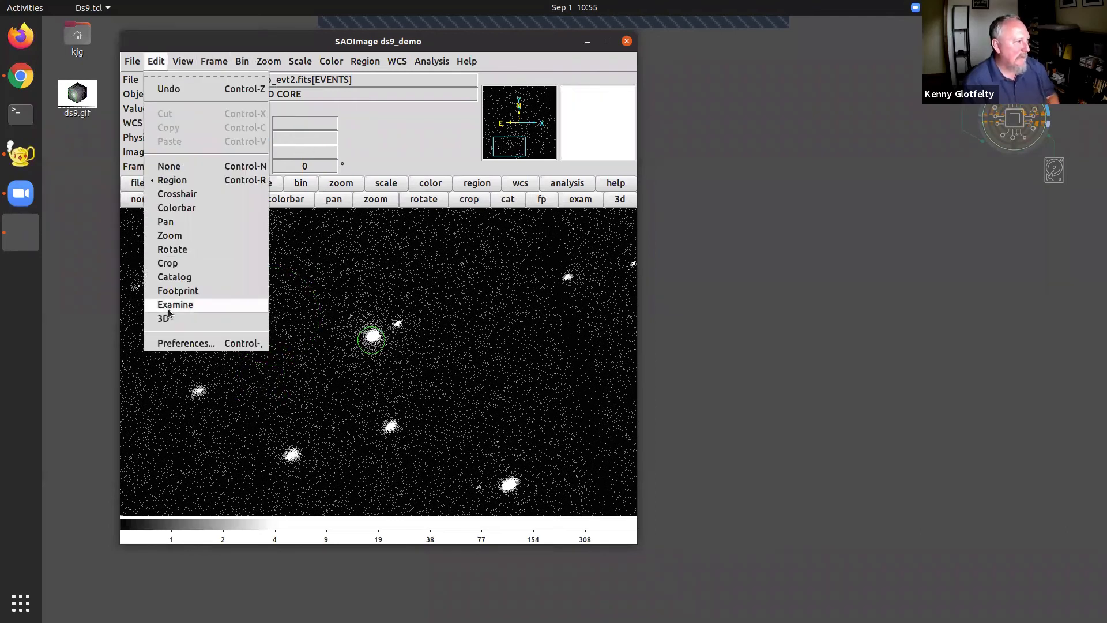
left_click(171, 345)
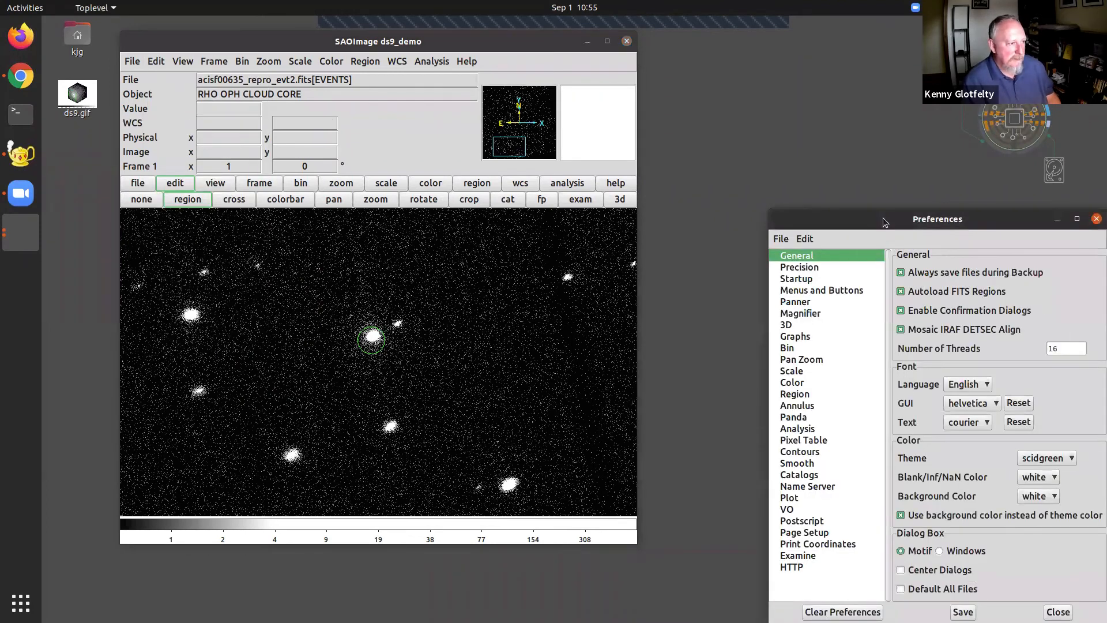
left_click_drag(885, 222, 531, 153)
left_click(454, 325)
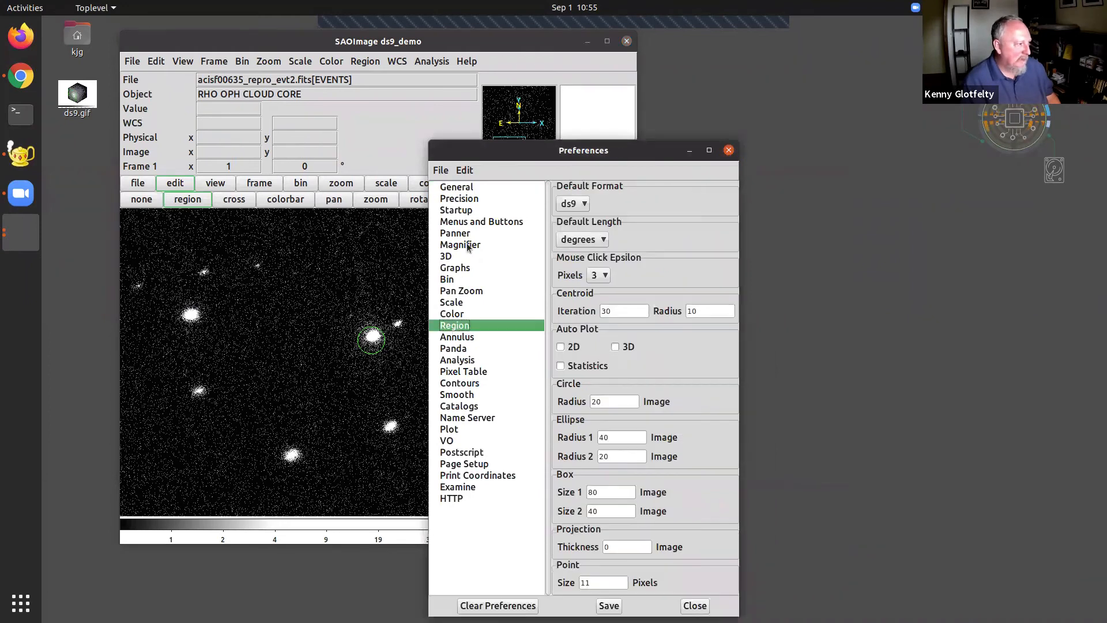
left_click(467, 223)
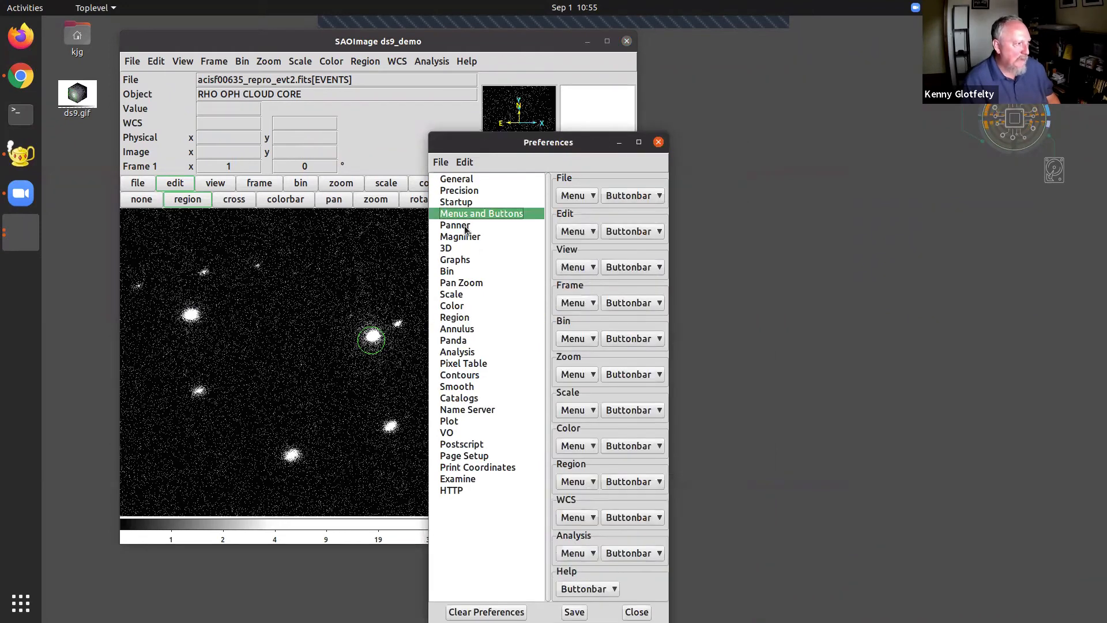
left_click(572, 232)
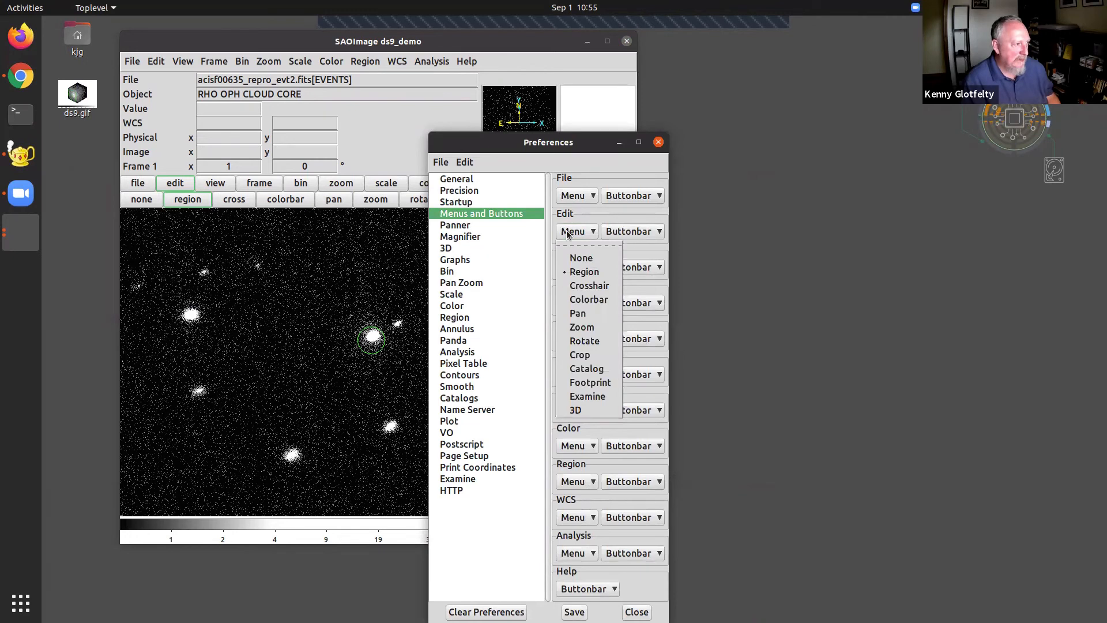
left_click(789, 271)
left_click(659, 143)
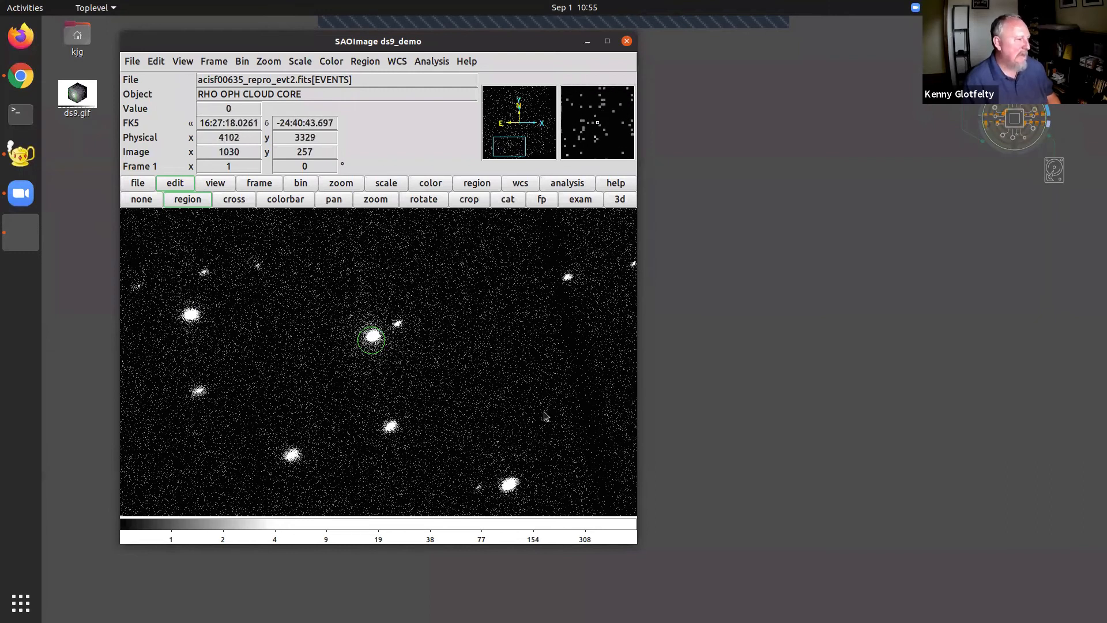
Step: Centroid the existing circle region on the bright source near the centre
left_click(367, 351)
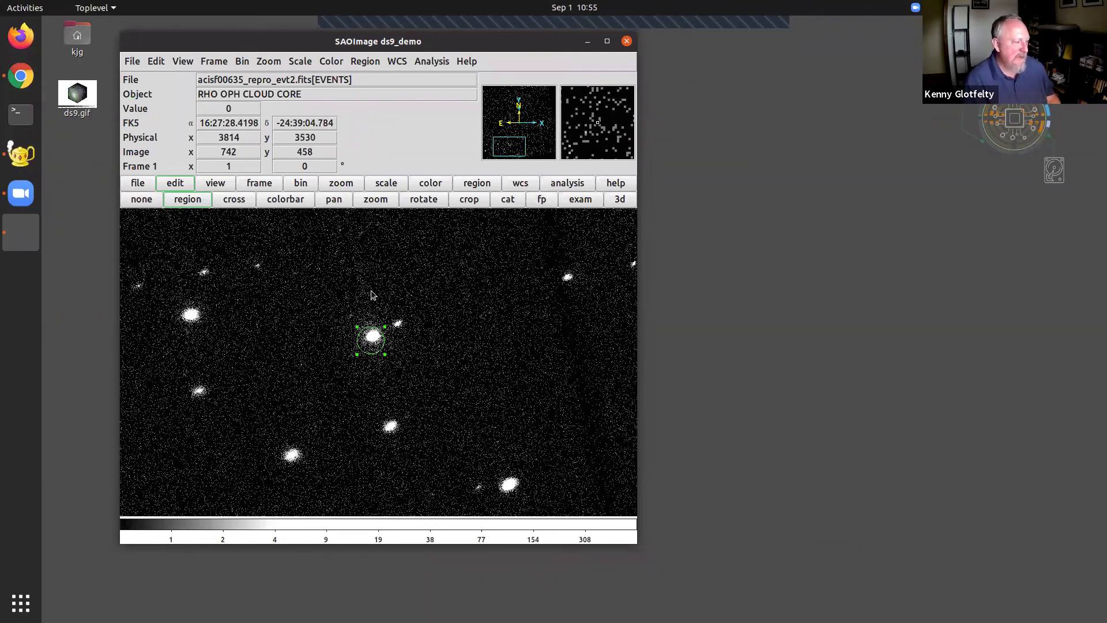
left_click(387, 353)
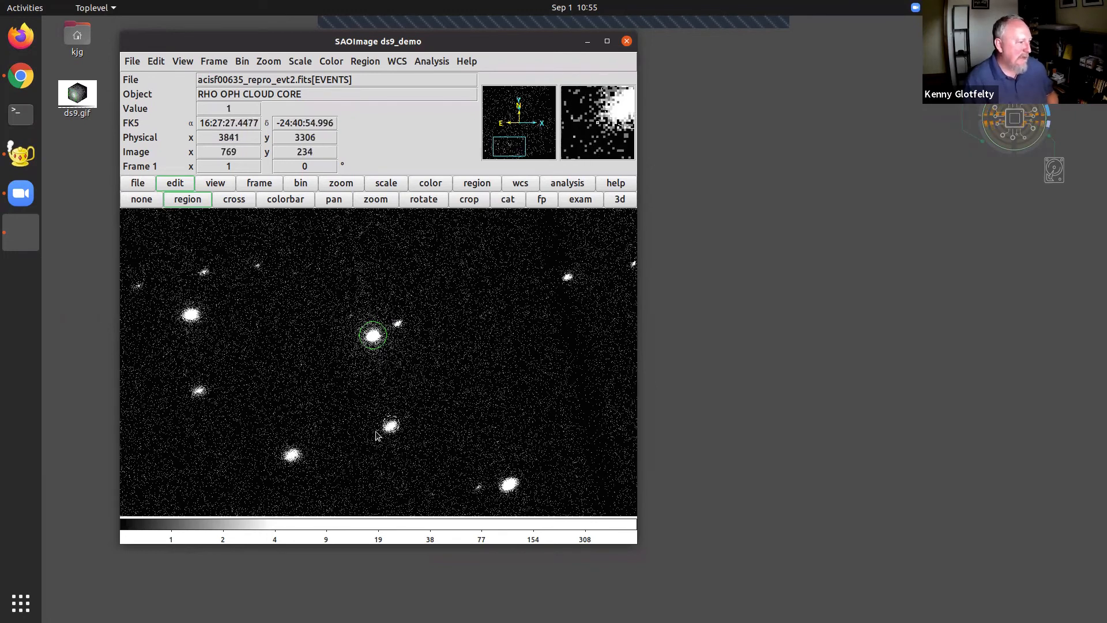
Step: Draw a larger circle around the source below the first circle, centroid it on that source, and select it
left_click_drag(391, 425, 376, 443)
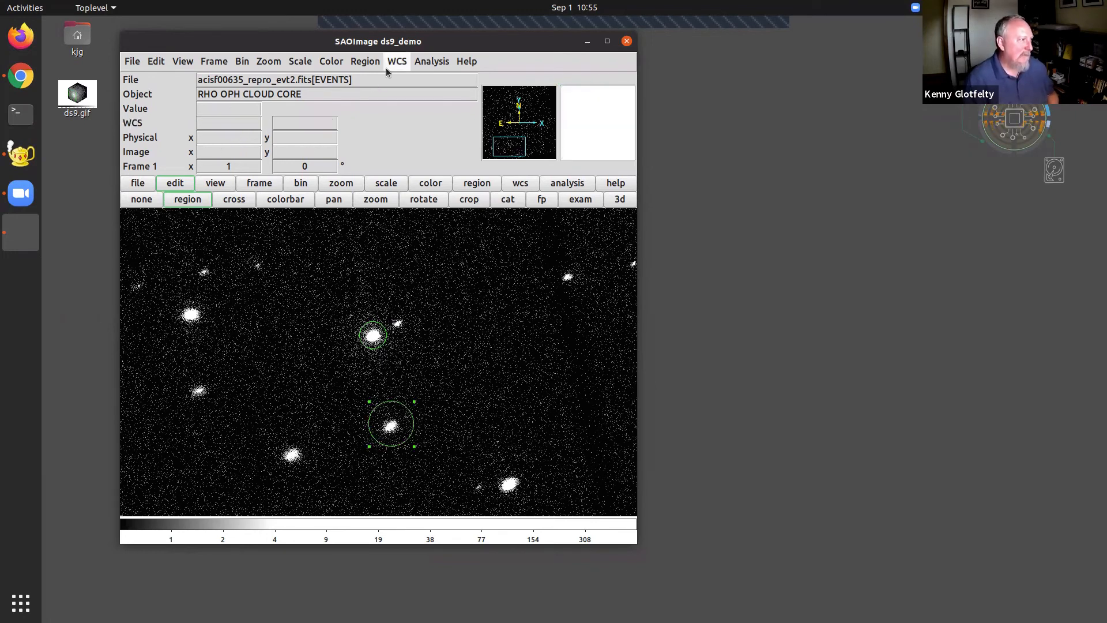
left_click(367, 63)
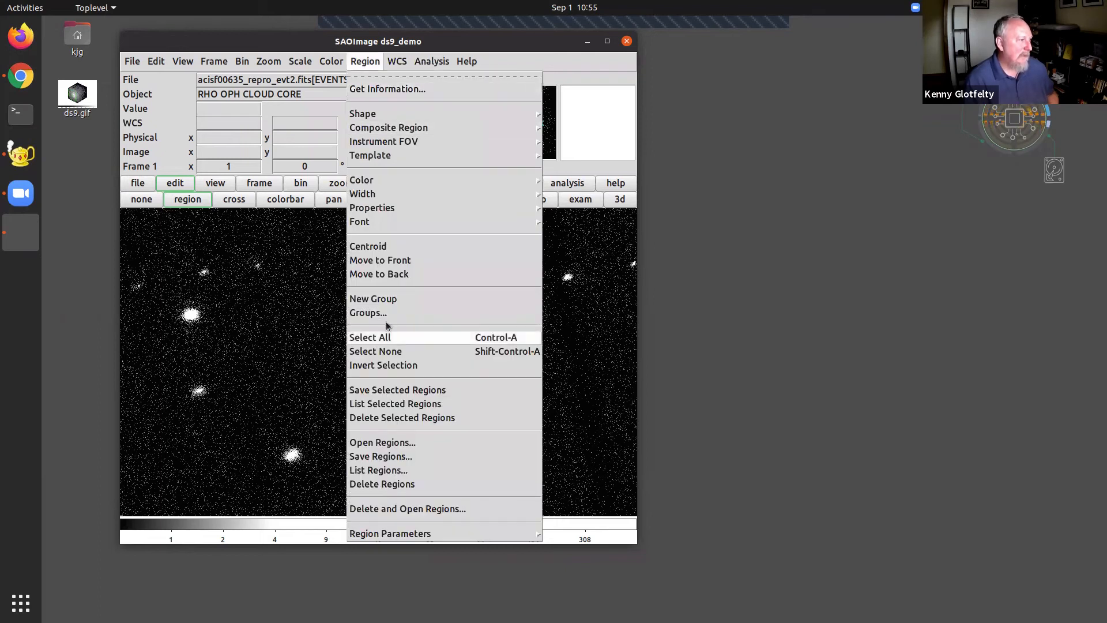
left_click(379, 247)
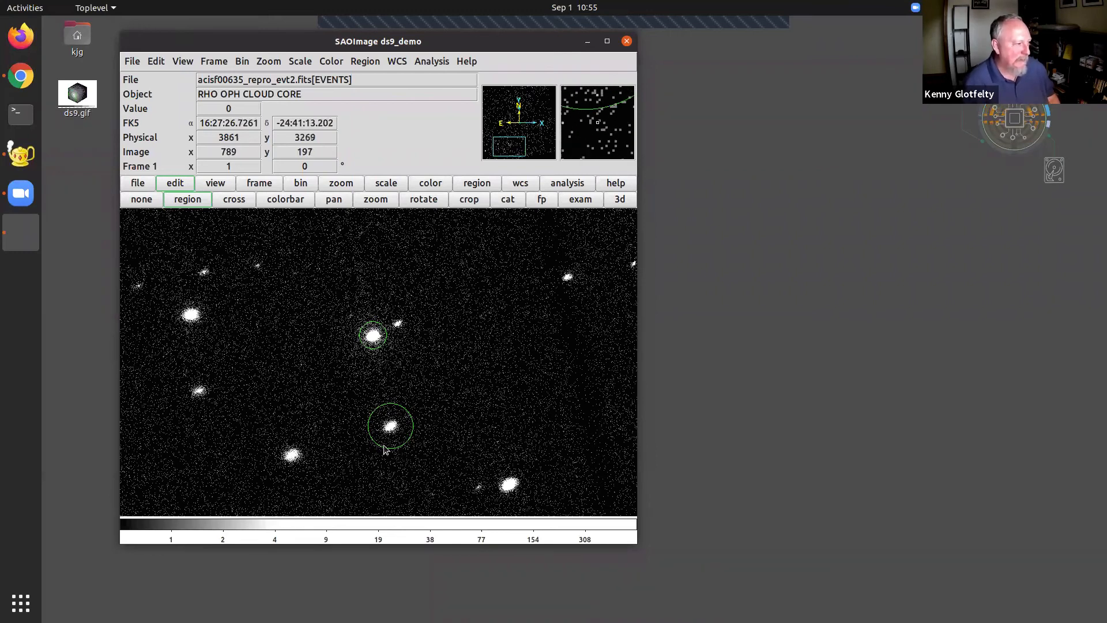
left_click(388, 420)
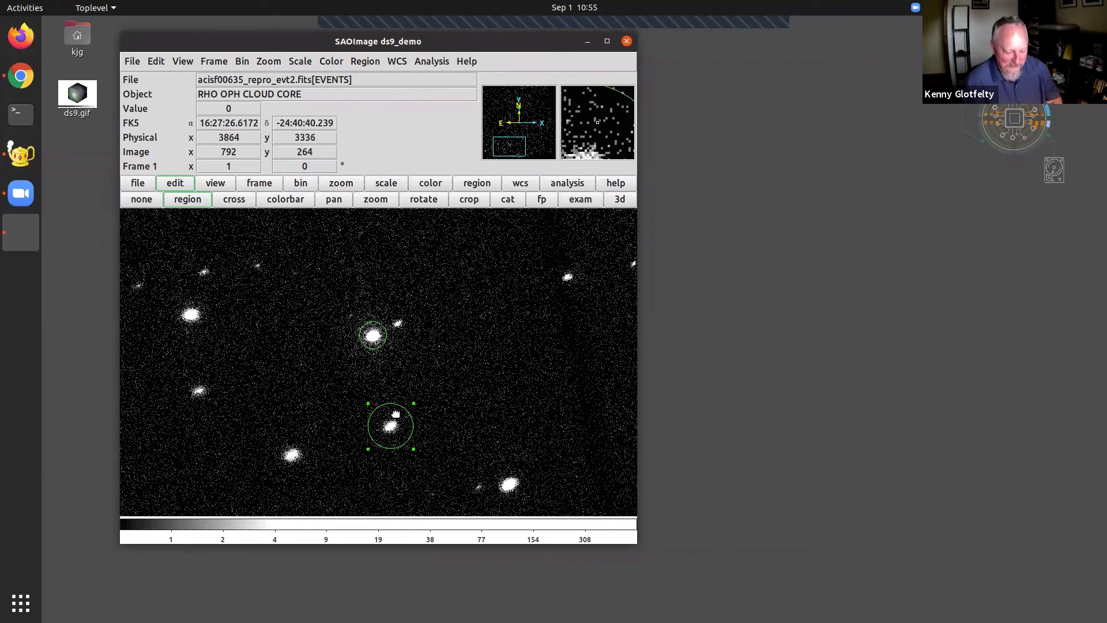
Step: Delete the selected larger circle region and detach the CIAO tools (DAX) task list, placing it beside the image
key("Delete")
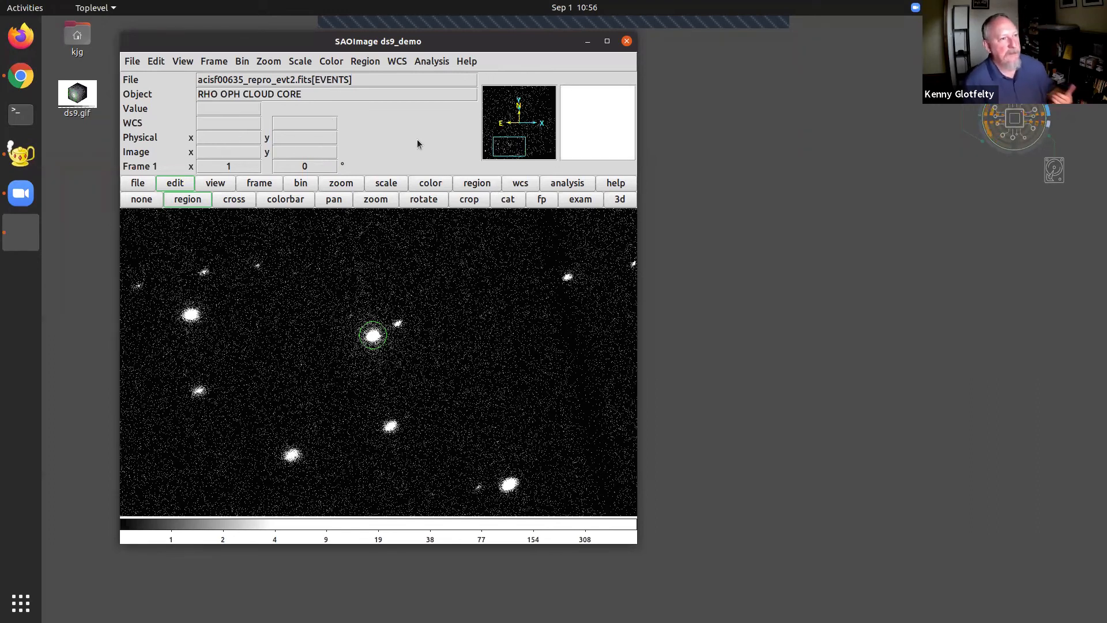
left_click(434, 62)
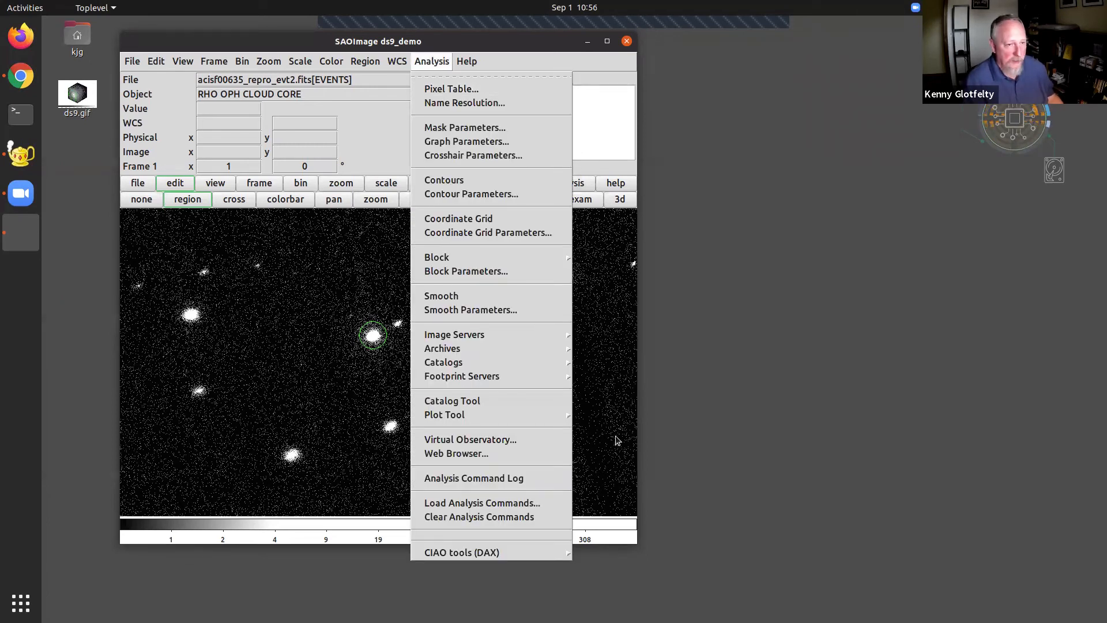
mouse_move(541, 557)
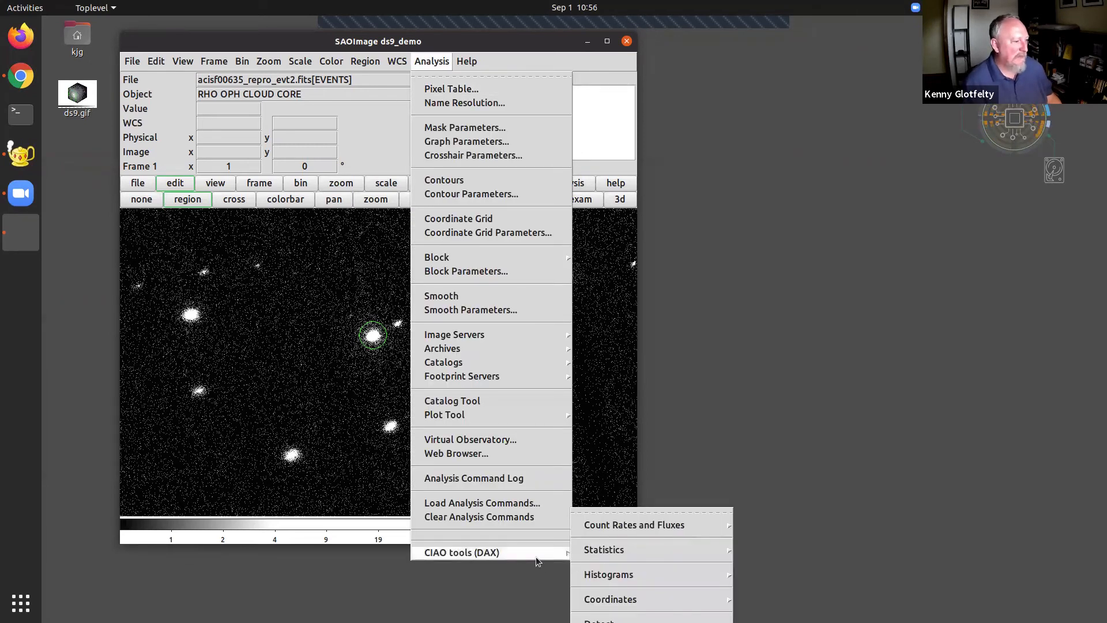
left_click(647, 513)
left_click_drag(666, 298, 743, 47)
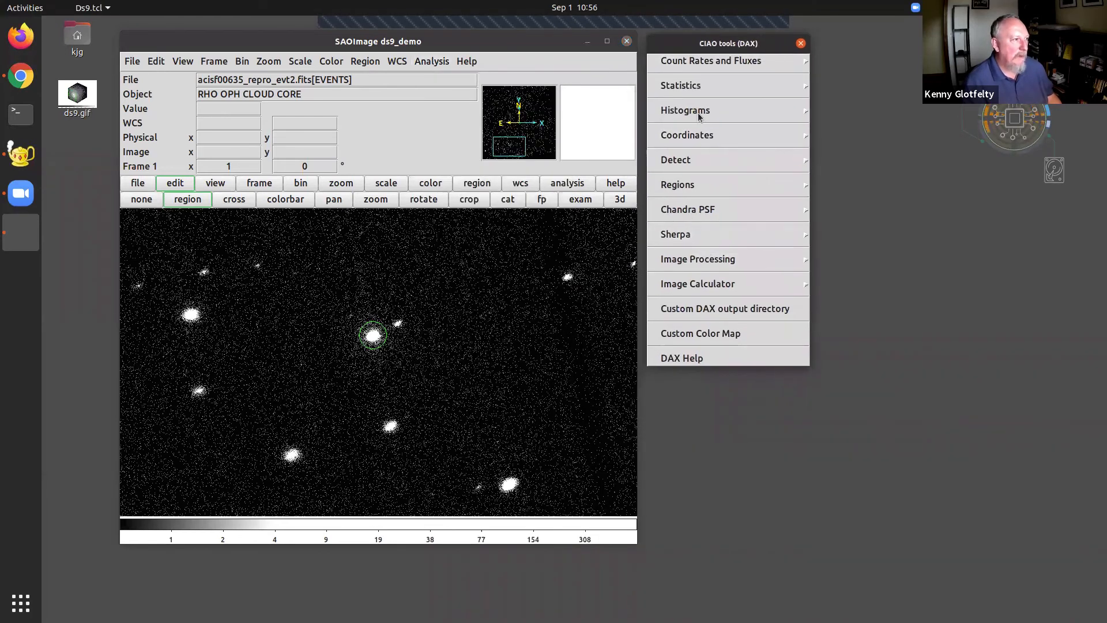
Step: Open the Sherpa Spectral Fit settings and examine the available spectral and absorption models, keeping powlaw1d and xswabs
mouse_move(676, 236)
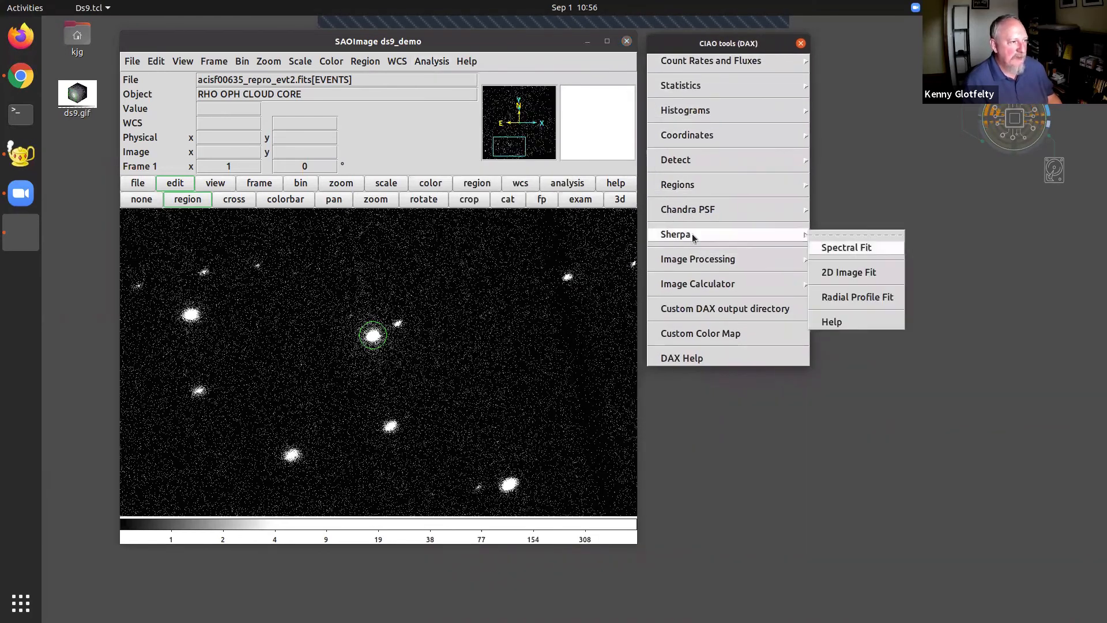
left_click(855, 249)
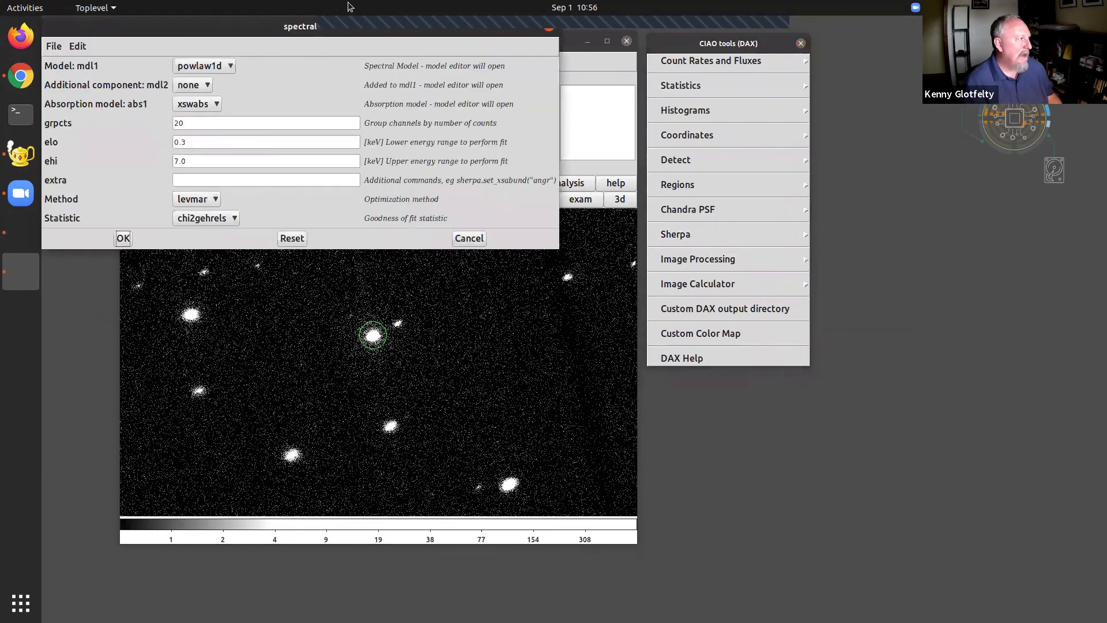
left_click_drag(357, 27, 581, 78)
left_click(416, 120)
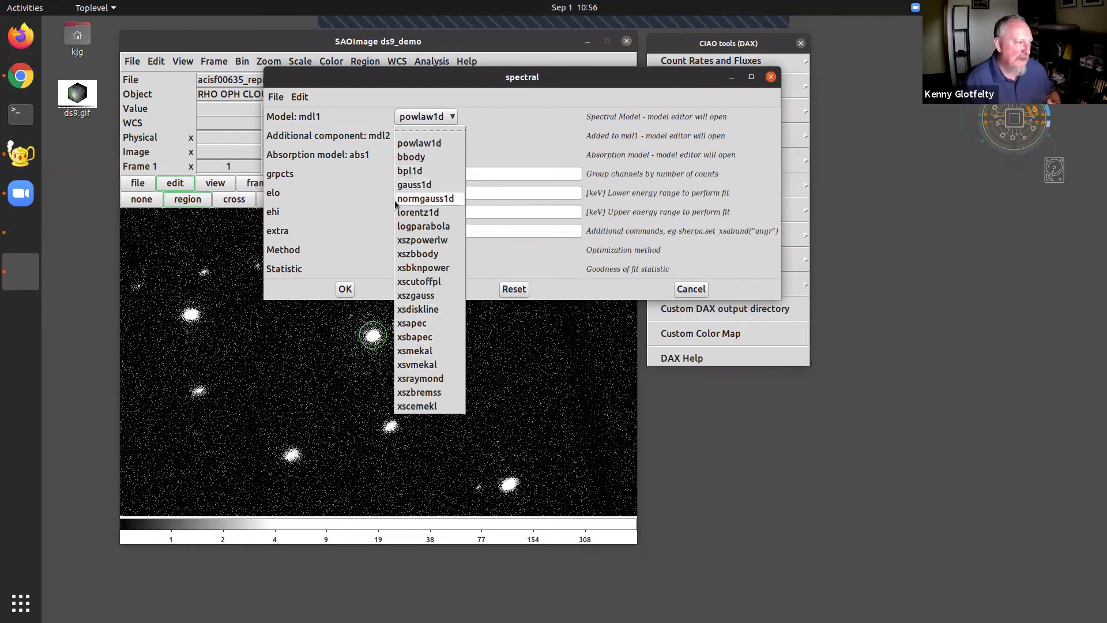
left_click(546, 146)
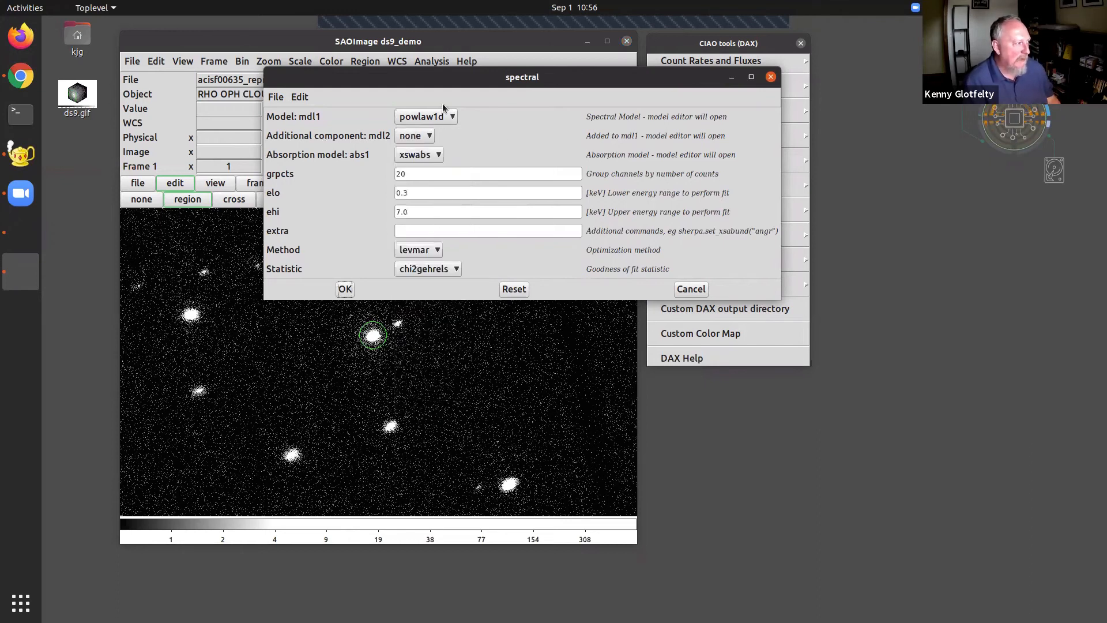
left_click(420, 155)
left_click(503, 155)
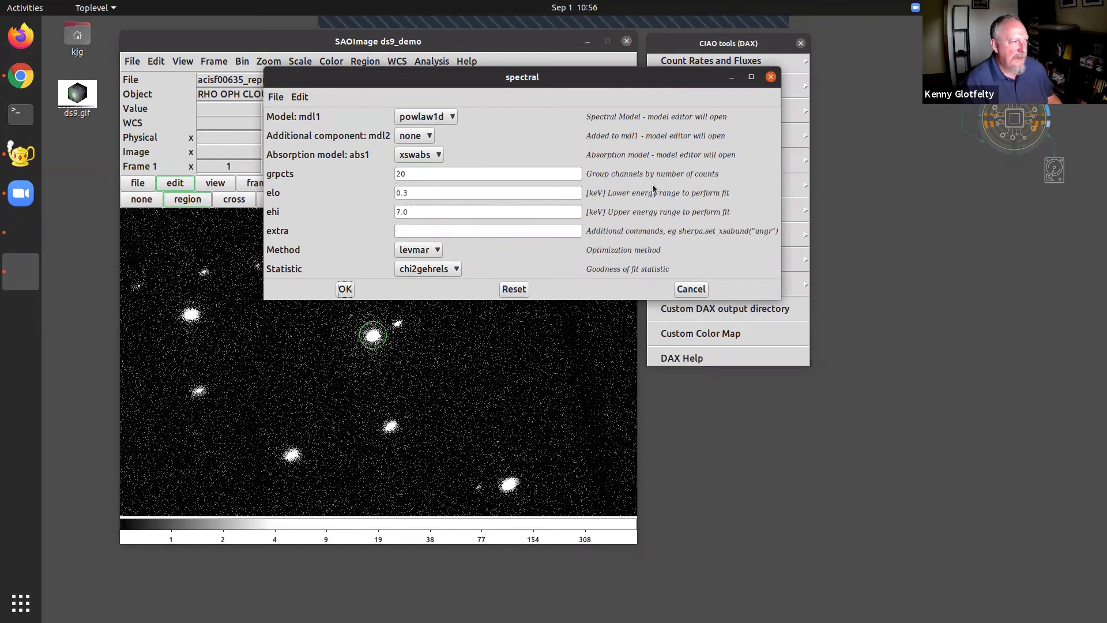
Step: Start the spectral fit with 20-count grouping, a 0.3 to 7.0 keV range, no extra commands, method levmar and statistic chi2gehrels
left_click(450, 194)
left_click(471, 232)
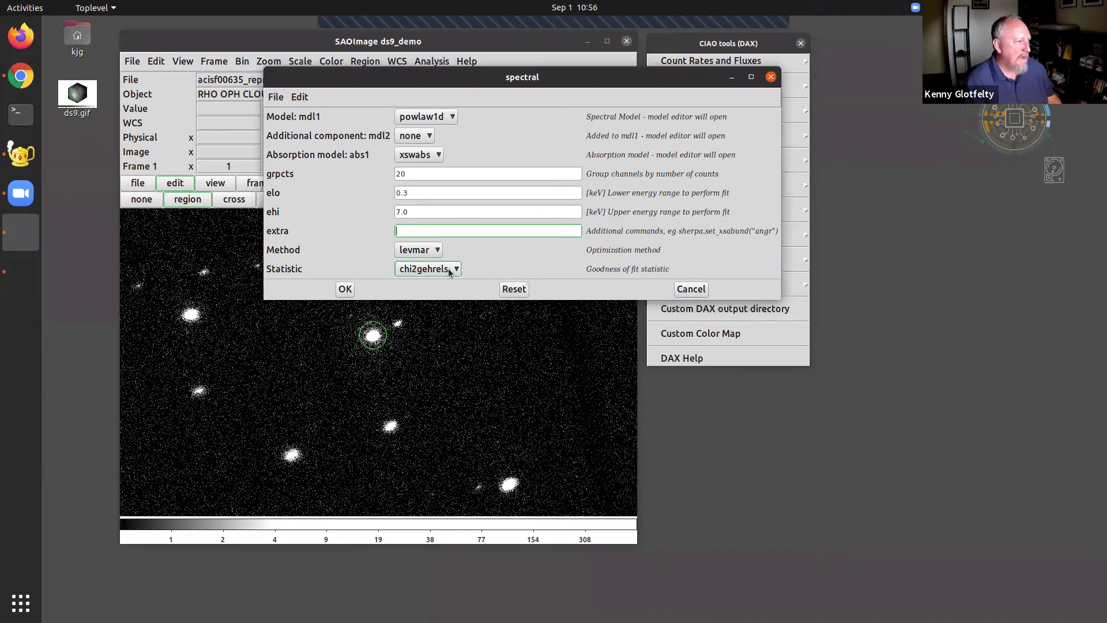
left_click(405, 256)
left_click(427, 269)
left_click(536, 267)
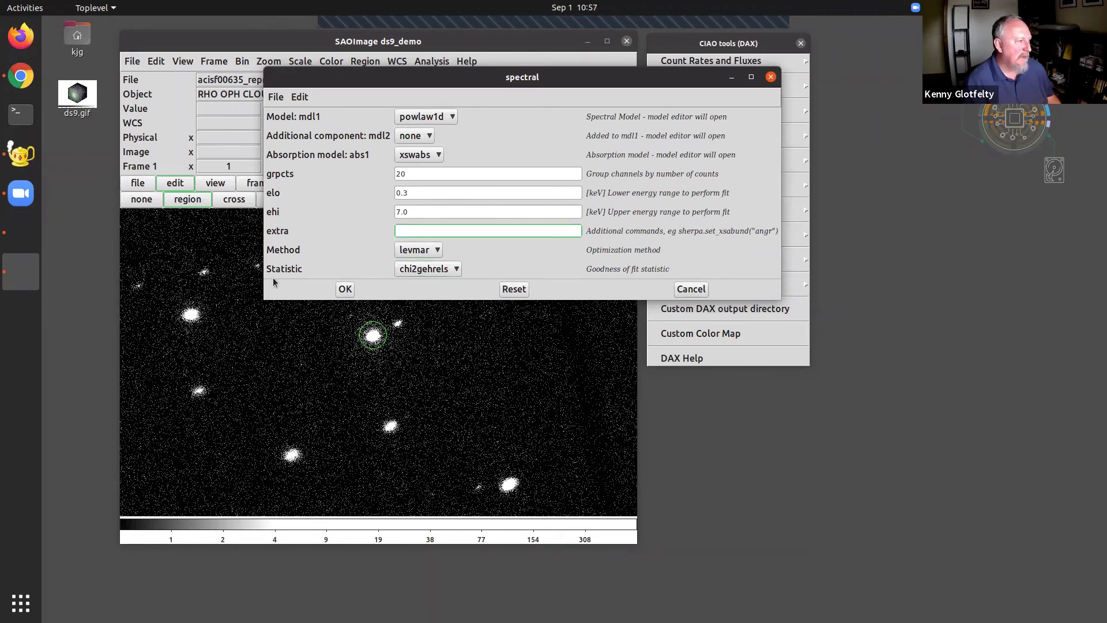
left_click(346, 289)
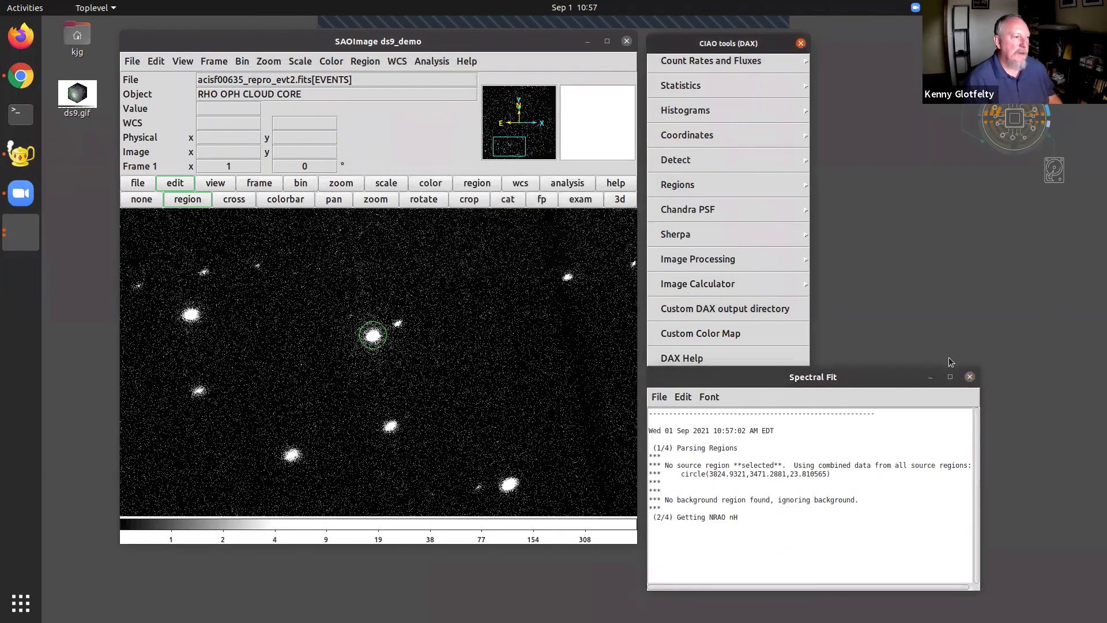
Step: Enlarge the Spectral Fit log and examine its region parsing, spectrum extraction and response creation messages
left_click_drag(868, 381, 463, 94)
left_click_drag(574, 301, 837, 427)
left_click_drag(266, 163, 512, 182)
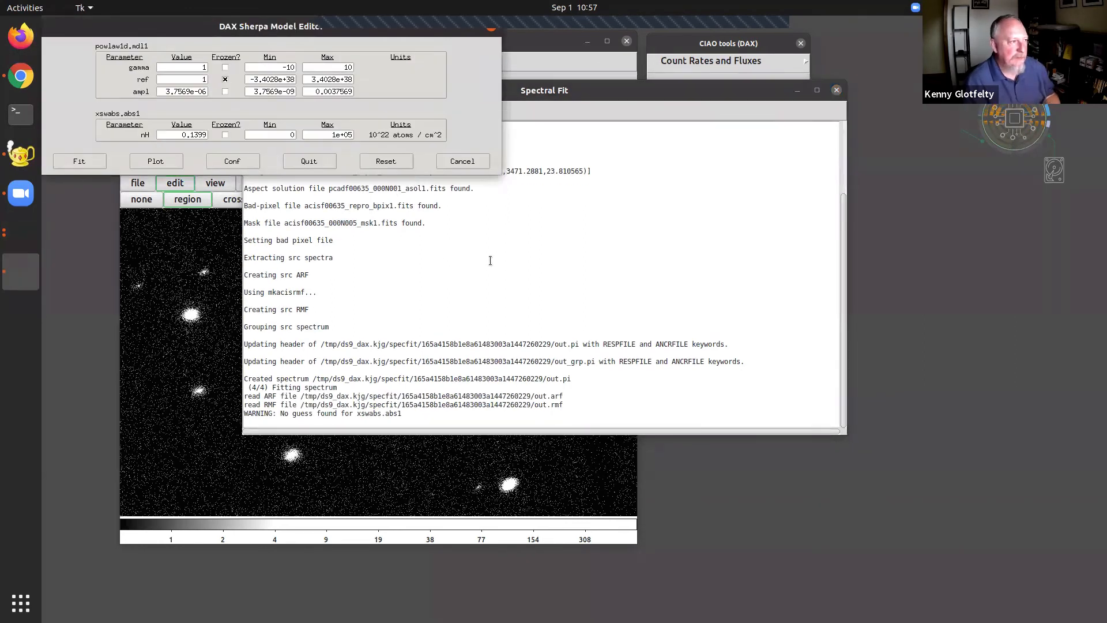
scroll(574, 336, "up", 3)
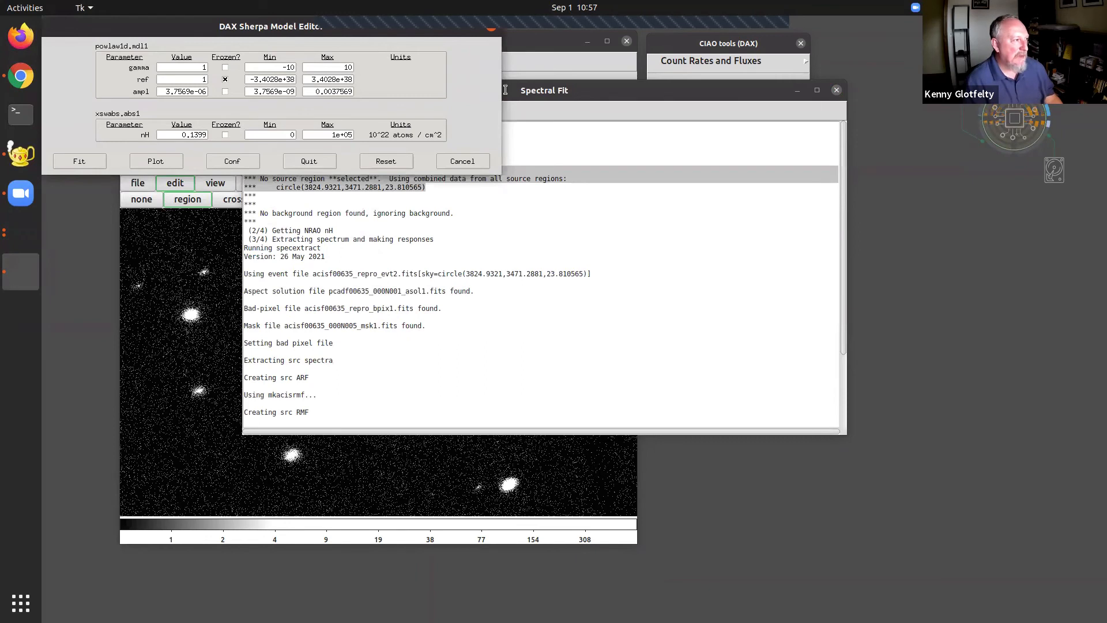
left_click(301, 251)
left_click_drag(268, 248, 611, 375)
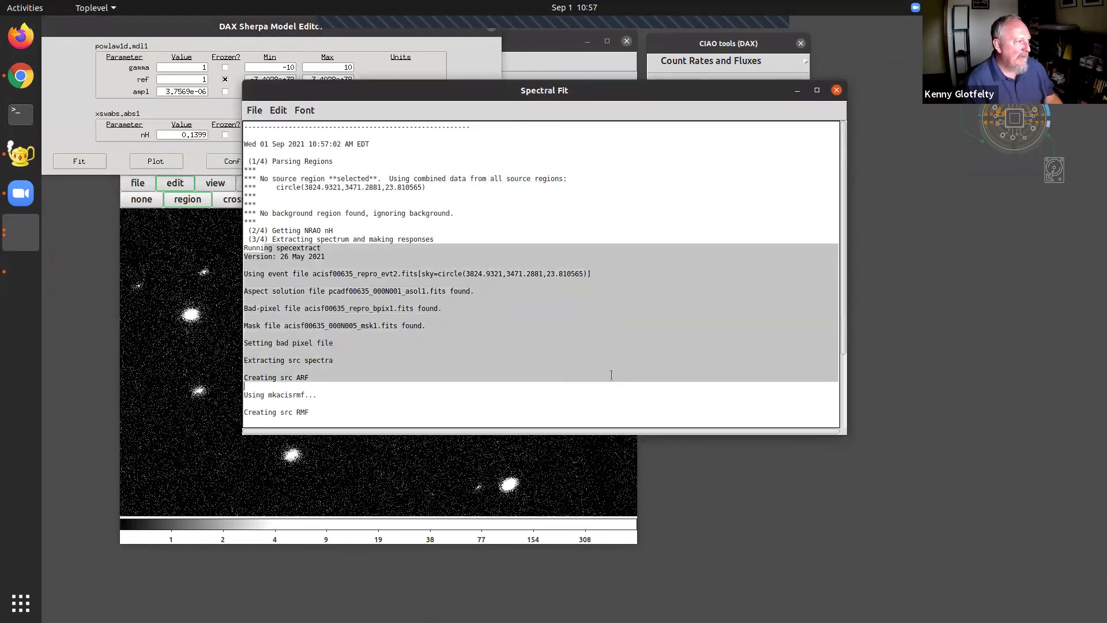
left_click(603, 315)
scroll(641, 308, "down", 4)
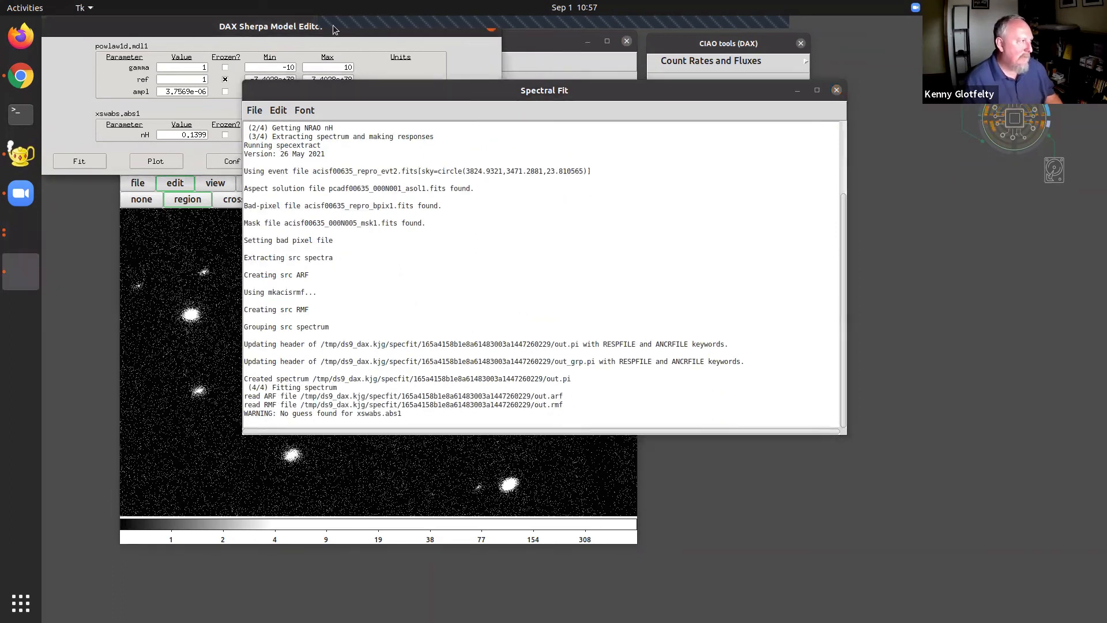
Step: Narrow the Spectral Fit log and arrange it side by side with the DAX Sherpa Model Editor
left_click_drag(358, 29, 804, 126)
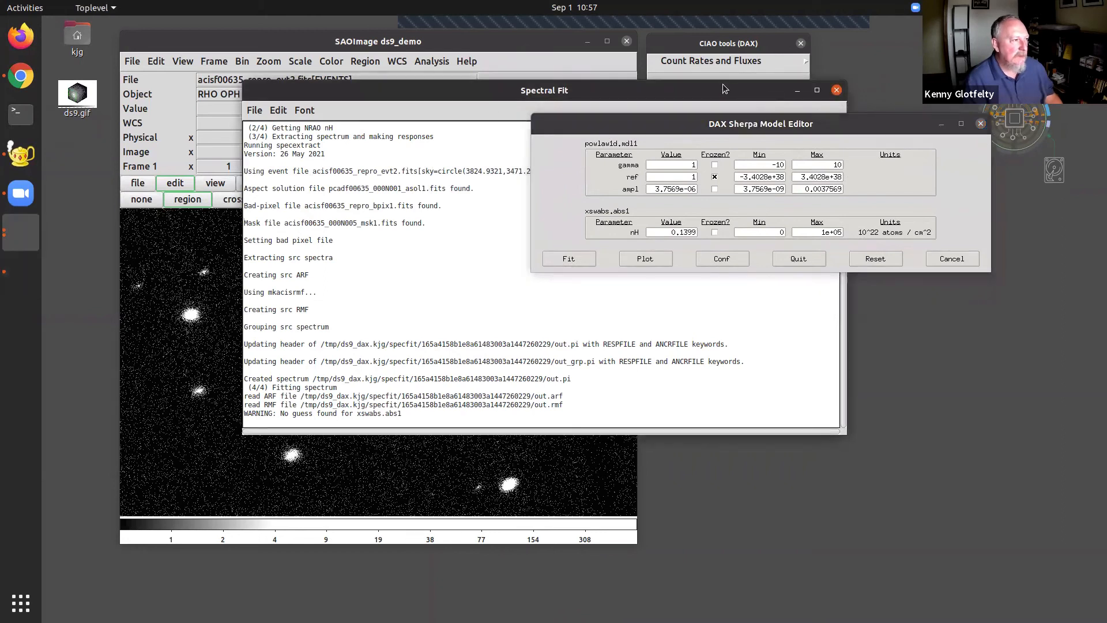
left_click_drag(722, 84, 617, 85)
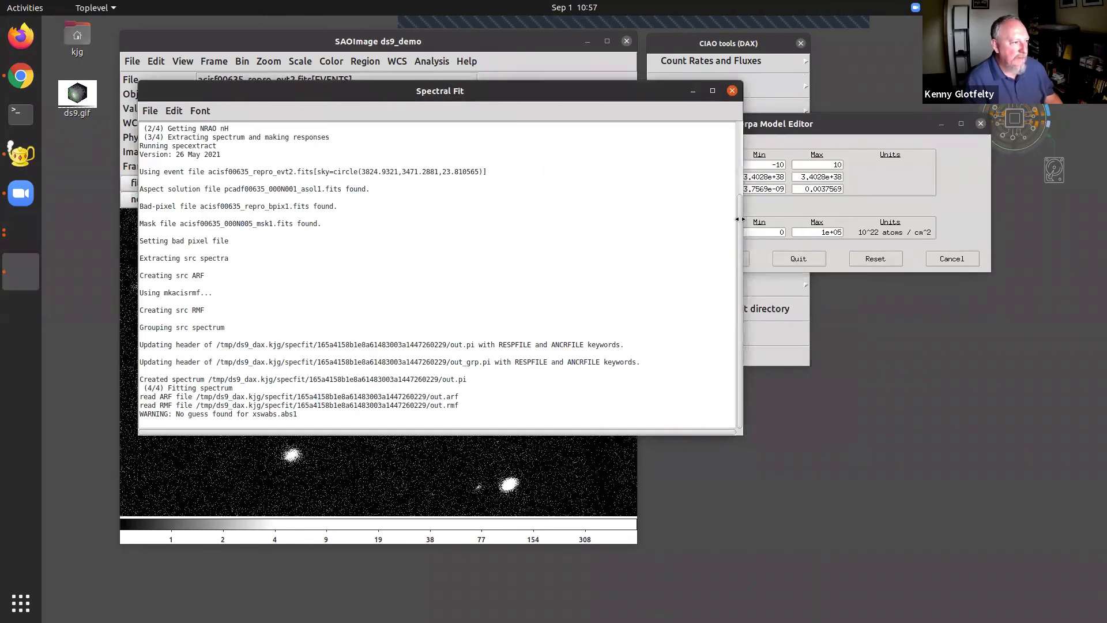
left_click_drag(739, 219, 509, 219)
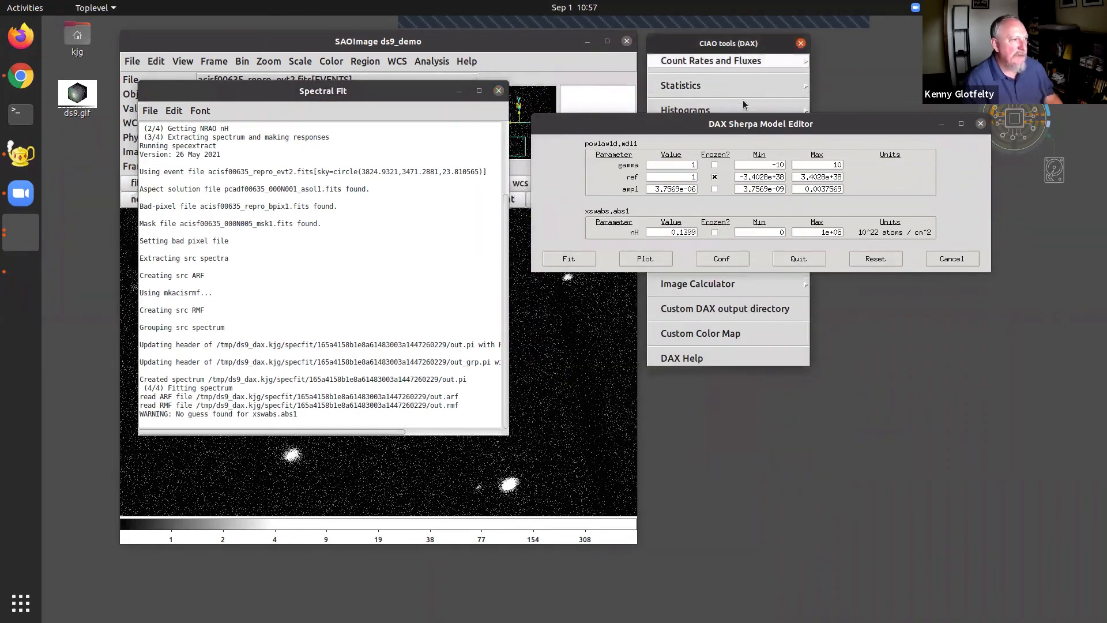
left_click_drag(735, 129, 730, 103)
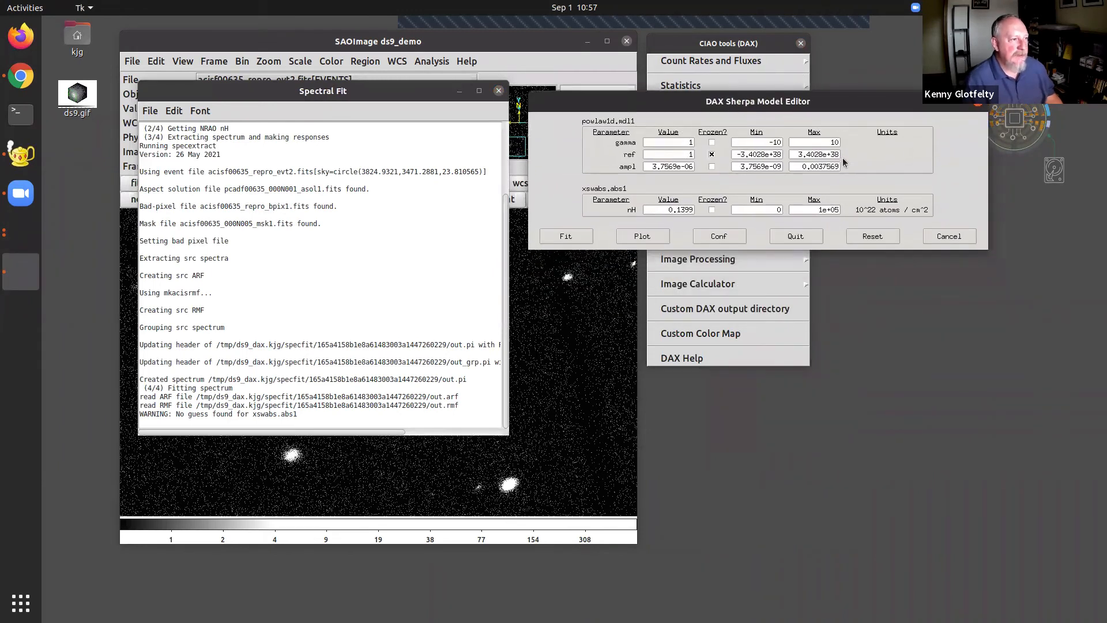
Step: Run the power-law fit from the model editor and examine the fitted parameters and their errors in the log
left_click_drag(674, 142, 693, 143)
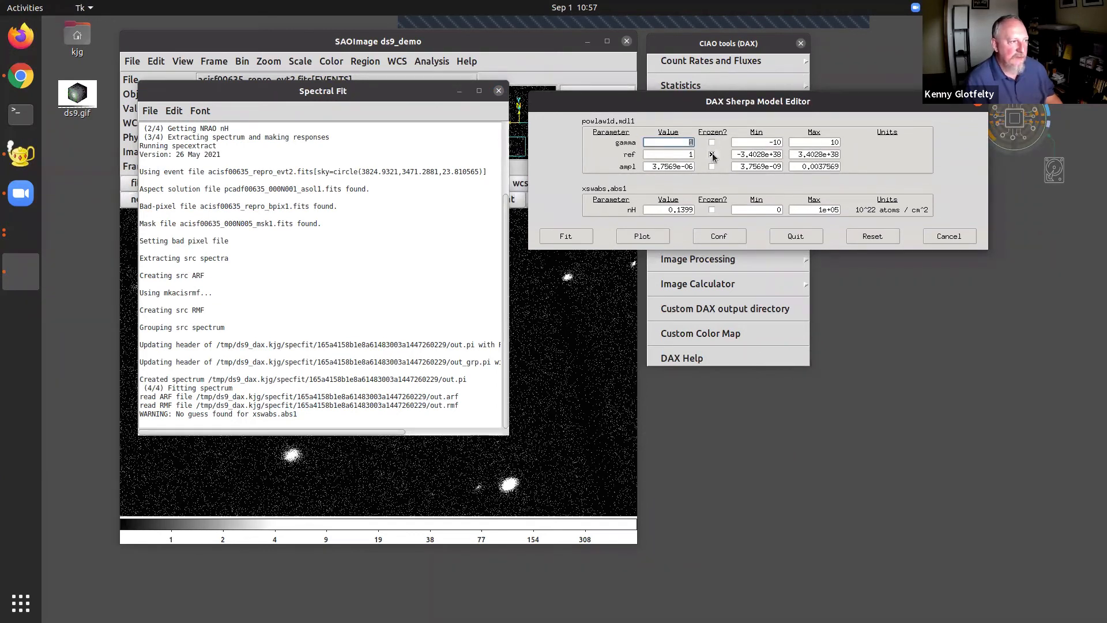
left_click(568, 237)
left_click(290, 268)
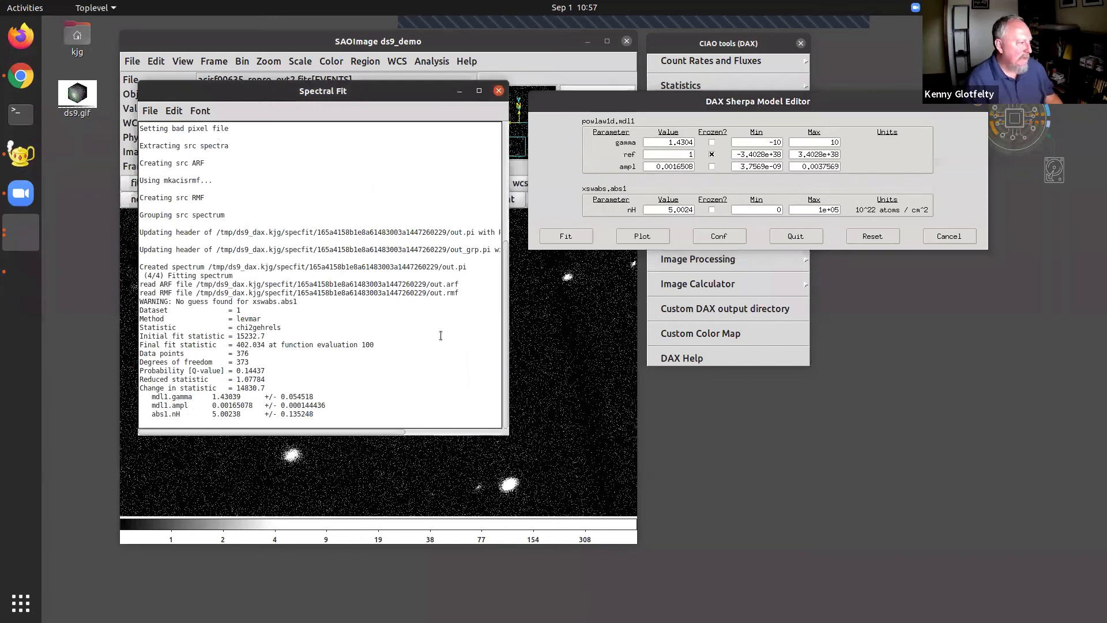
left_click_drag(156, 398, 386, 430)
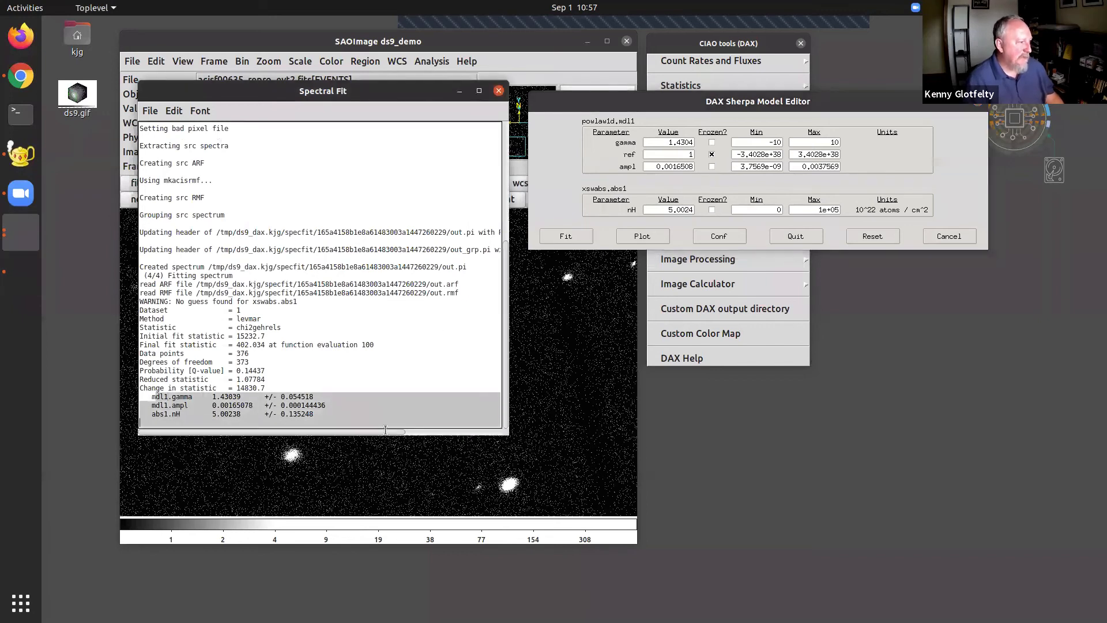
left_click(580, 228)
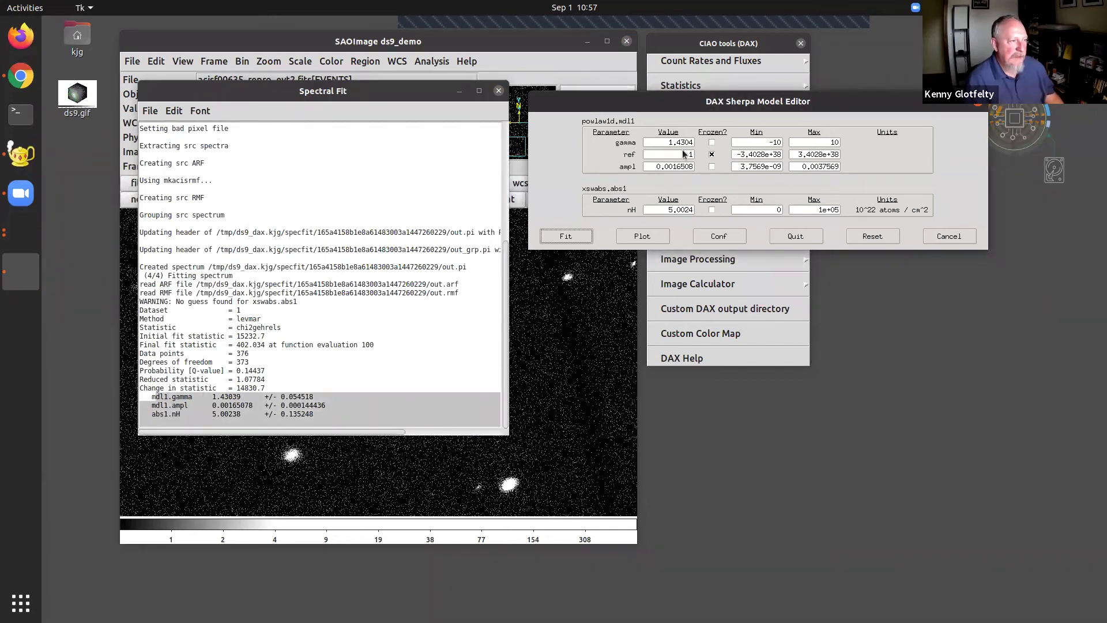
Step: Plot the fitted model and residuals against the data, examine the plot, and close its window
left_click(630, 236)
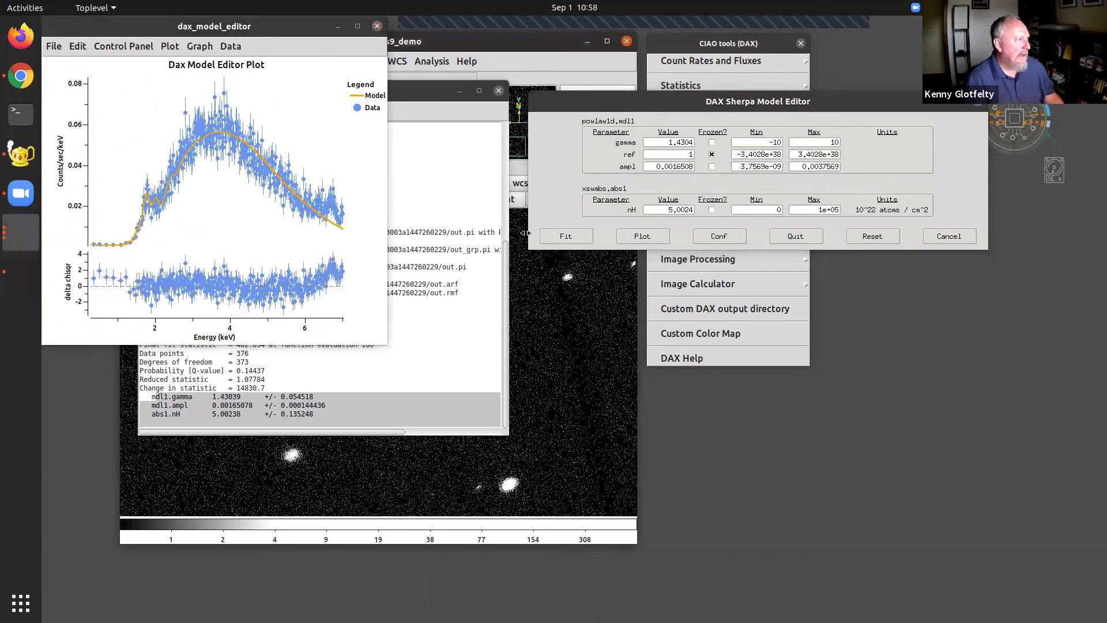
left_click_drag(286, 24, 354, 35)
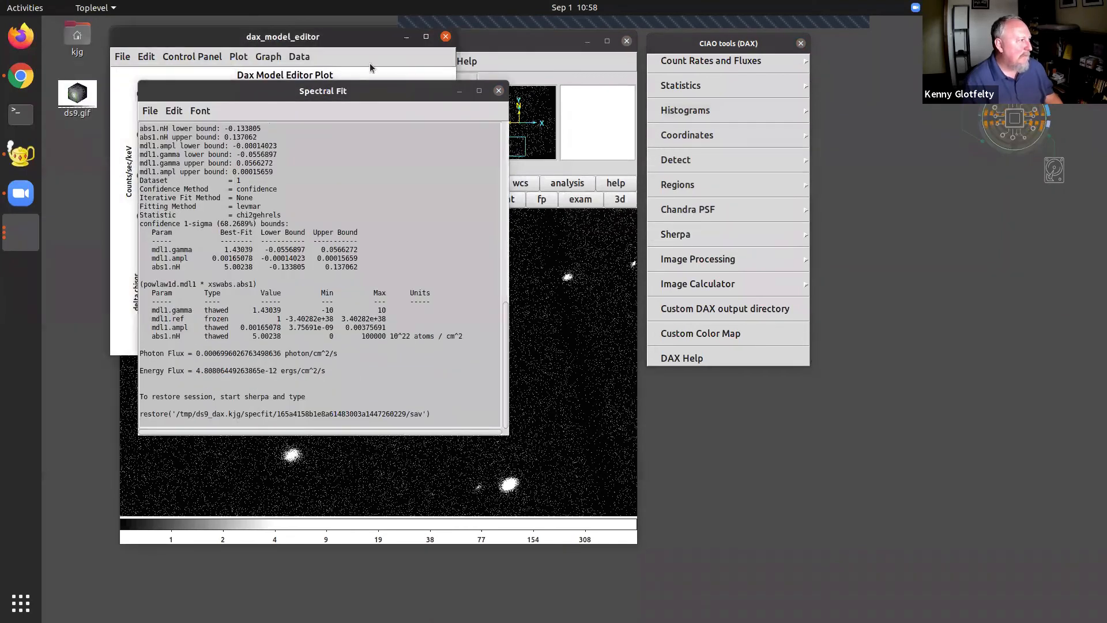
left_click(387, 43)
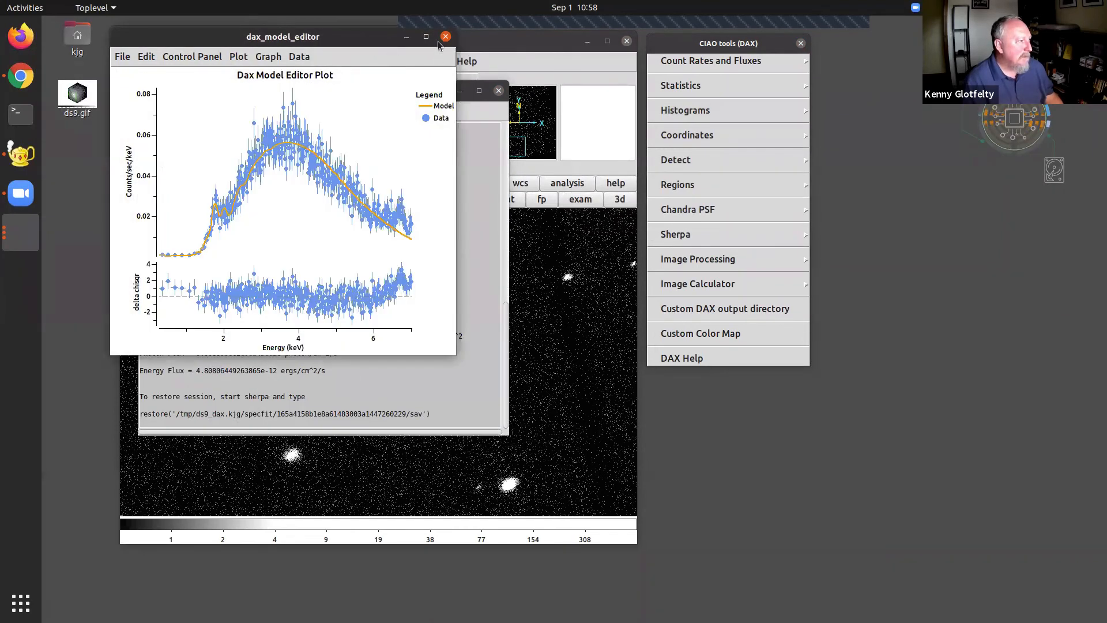
left_click_drag(453, 36, 452, 36)
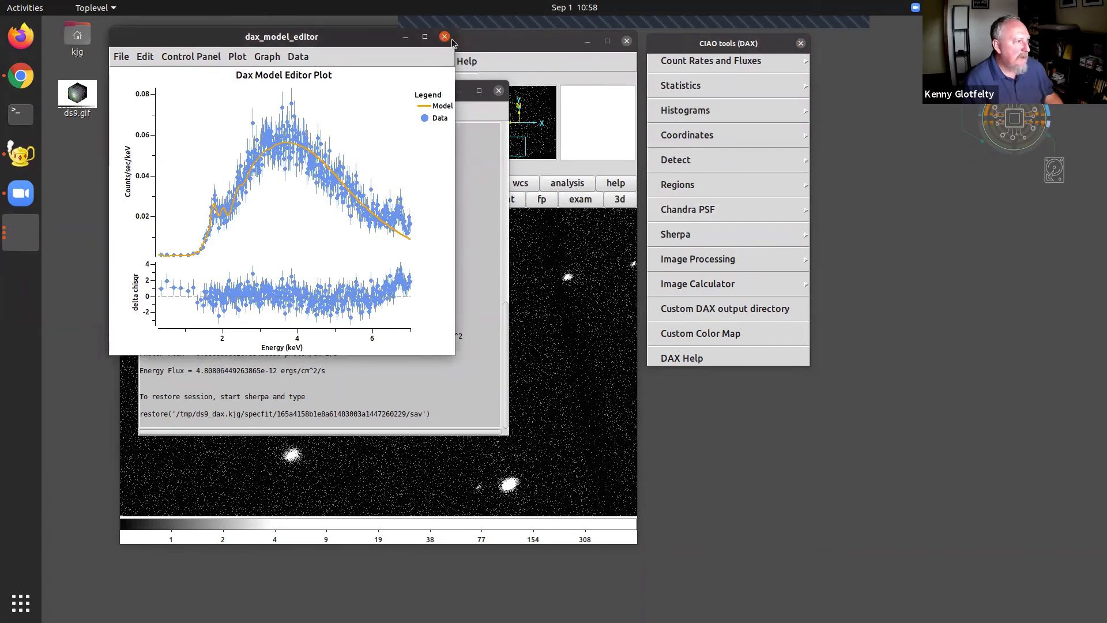
left_click(444, 37)
Step: Start another Sherpa spectral fit with gauss1d as the additional component alongside powlaw1d and xswabs
mouse_move(810, 242)
left_click(848, 246)
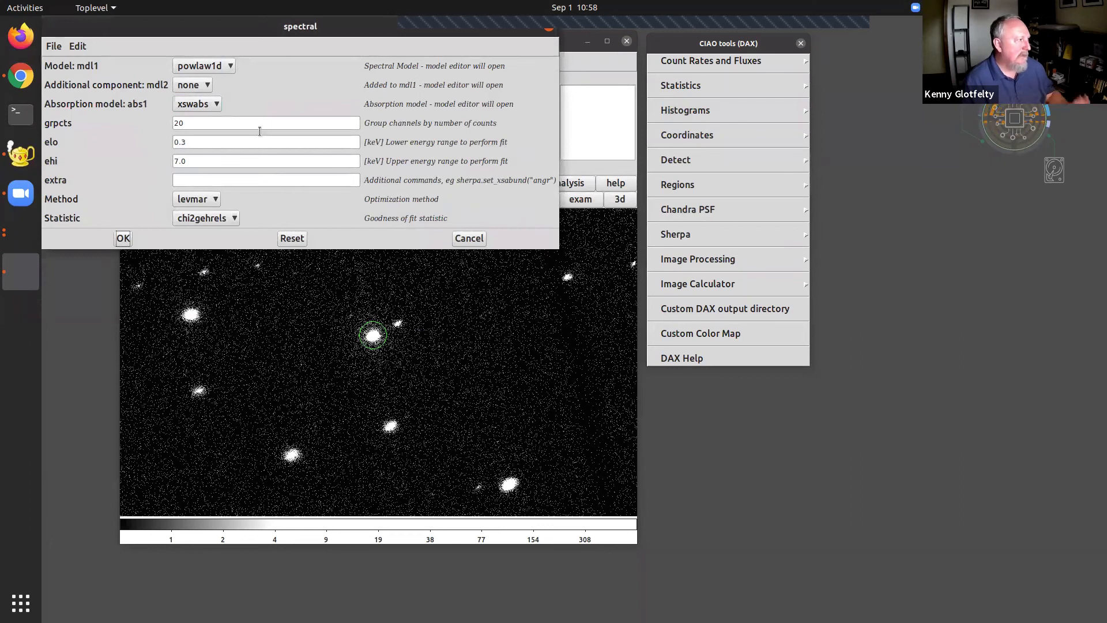
left_click(188, 85)
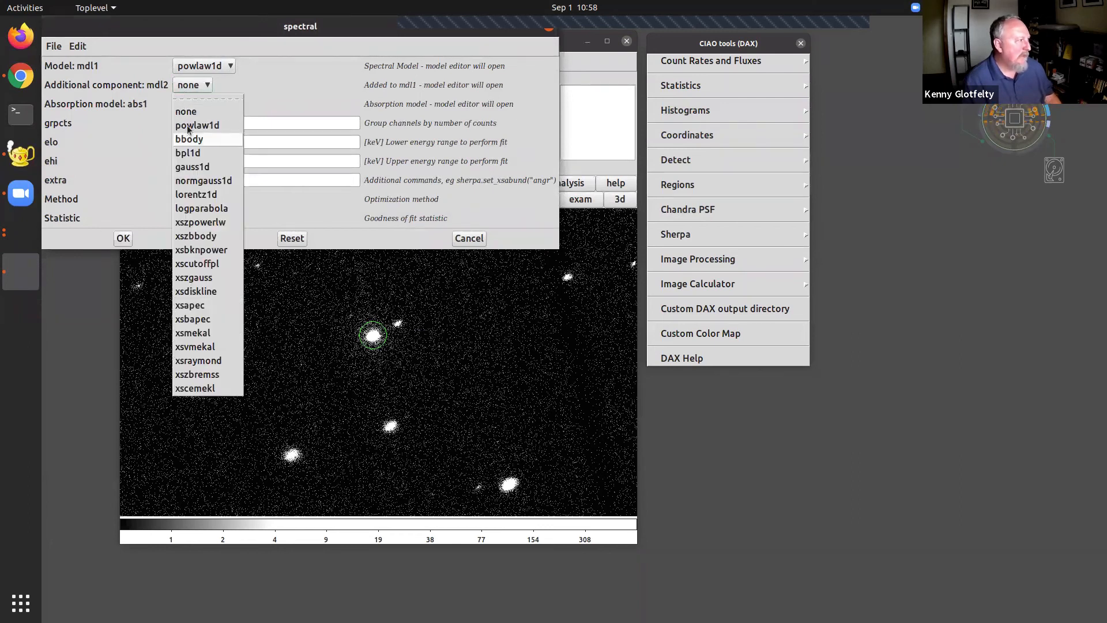
left_click(200, 169)
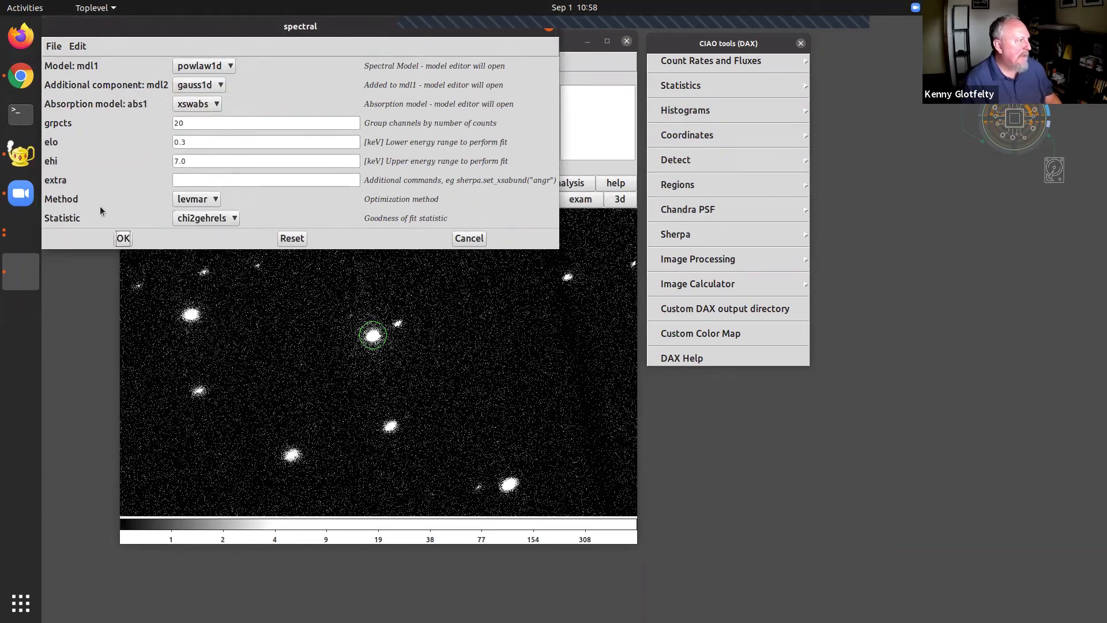
left_click(123, 238)
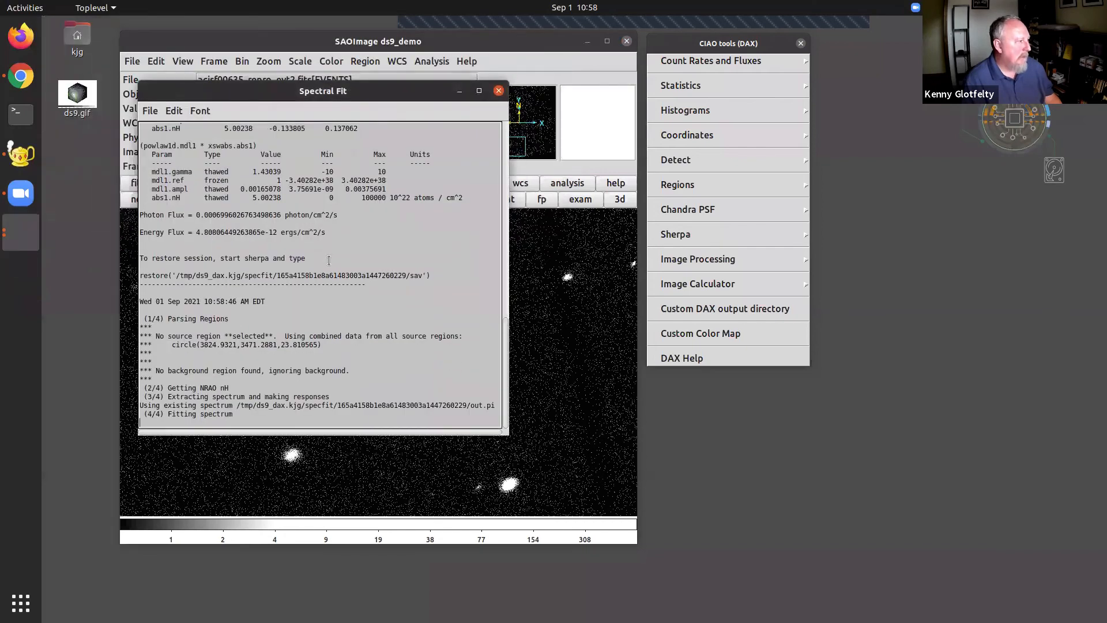
Step: Set the gauss1d fwhm starting value to .5 in the model editor and plot the unfitted model against the data
left_click_drag(151, 380, 360, 380)
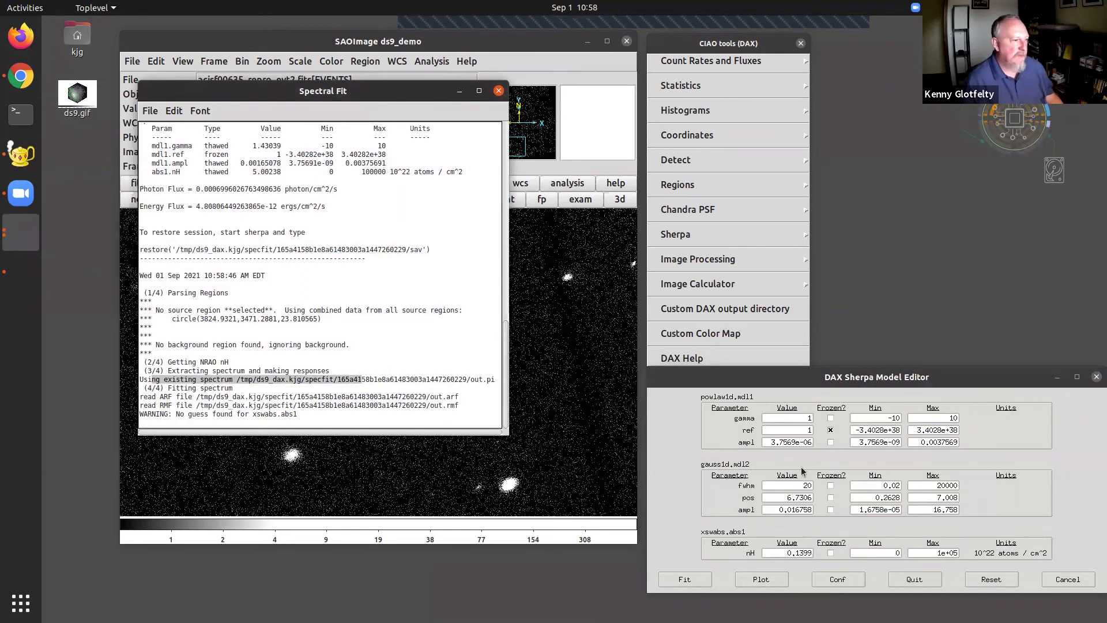
left_click(794, 412)
left_click_drag(818, 379, 465, 82)
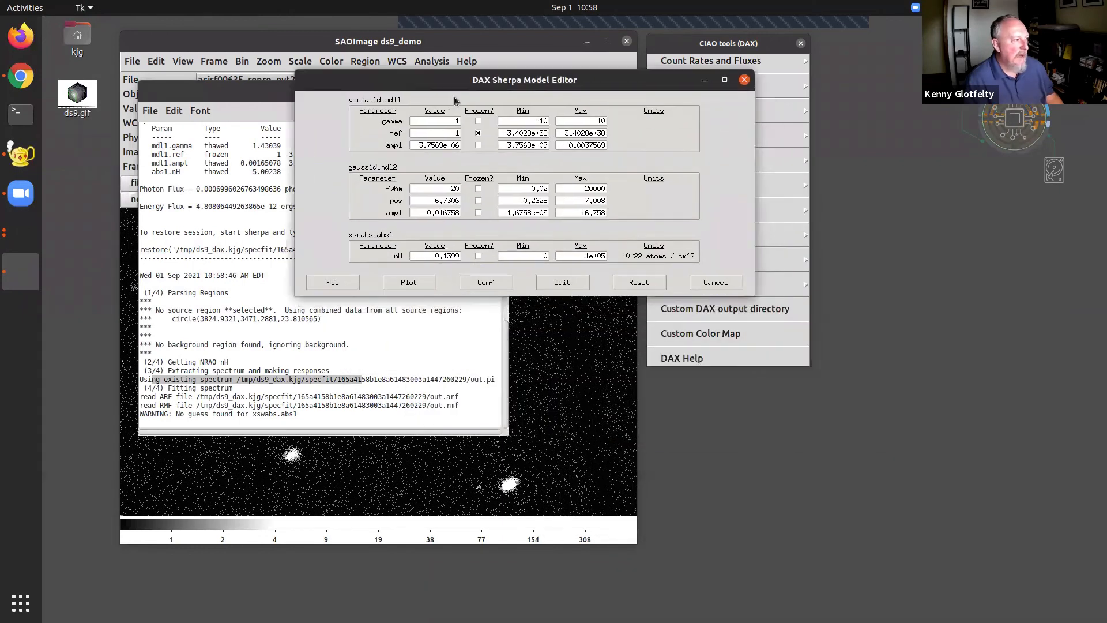
double_click(442, 187)
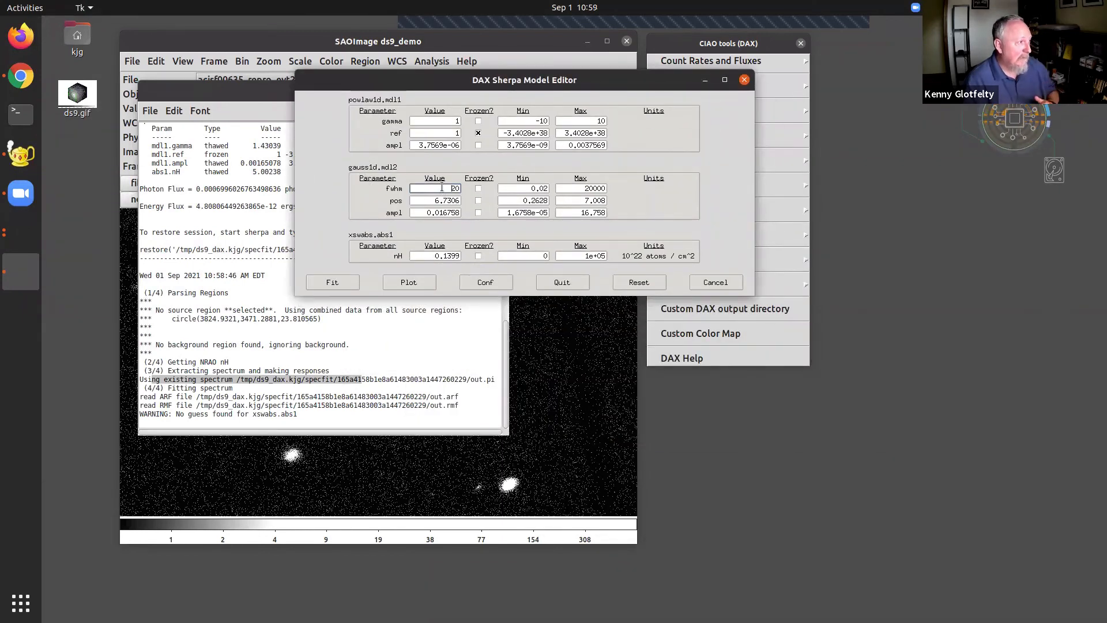
type(".5")
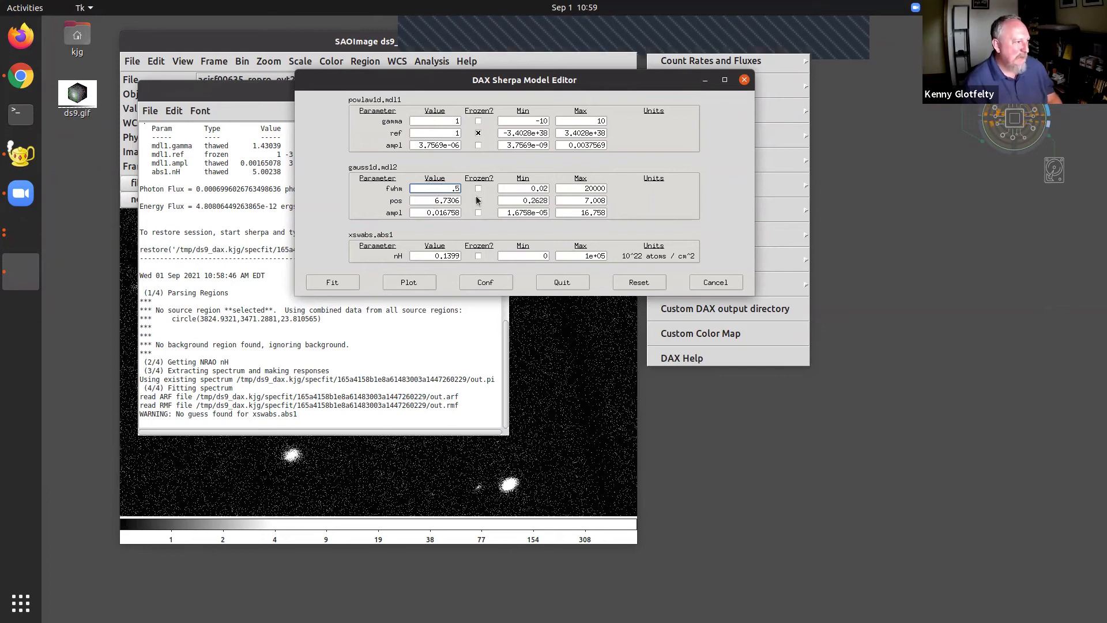
left_click_drag(428, 213, 462, 213)
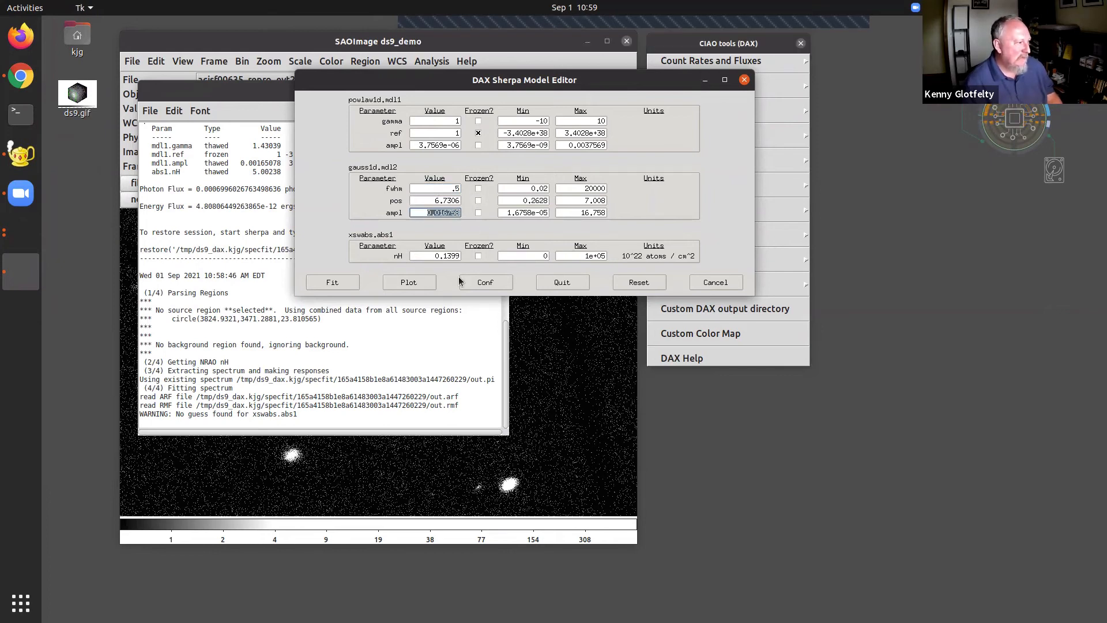
left_click(410, 282)
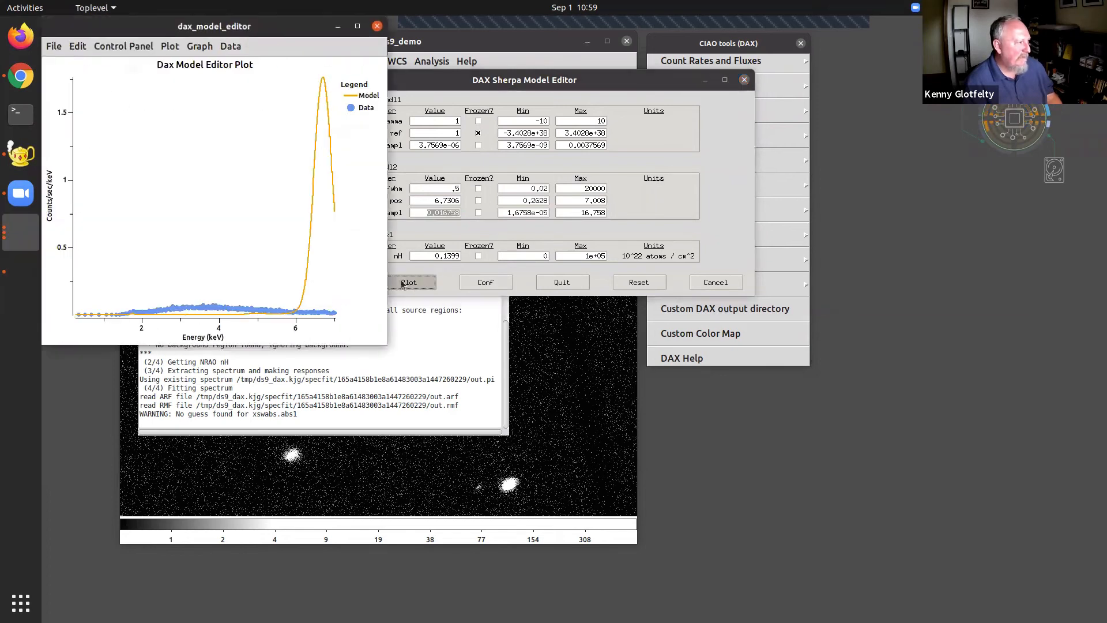
Step: Lower the gauss1d ampl to 0.0001 and replot the model, keeping the editor beside the plot window
left_click_drag(489, 83, 633, 83)
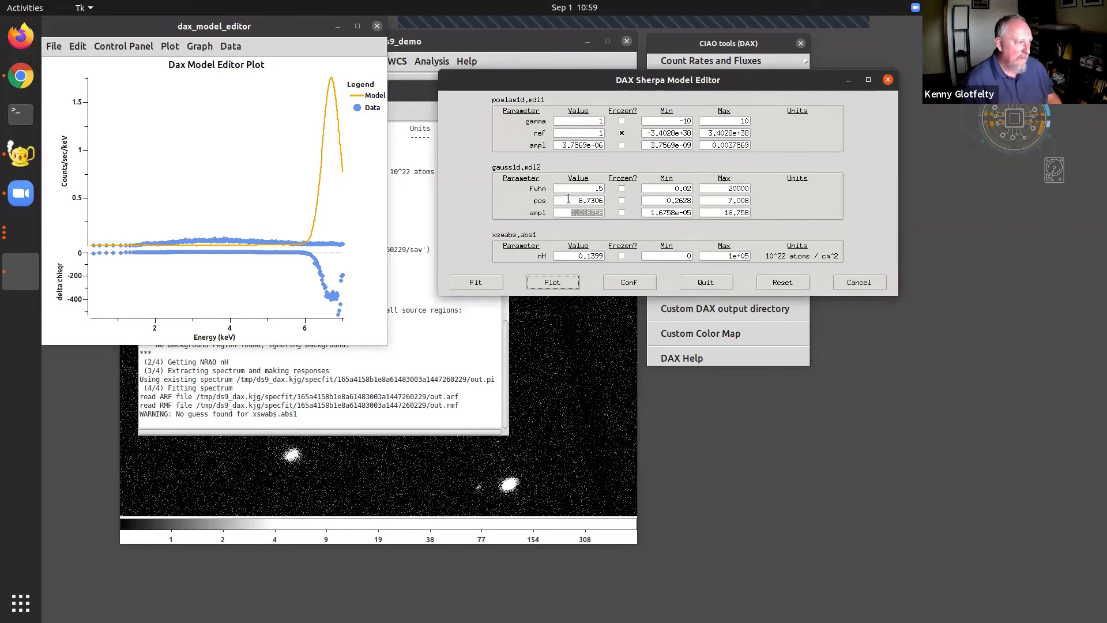
left_click(578, 213)
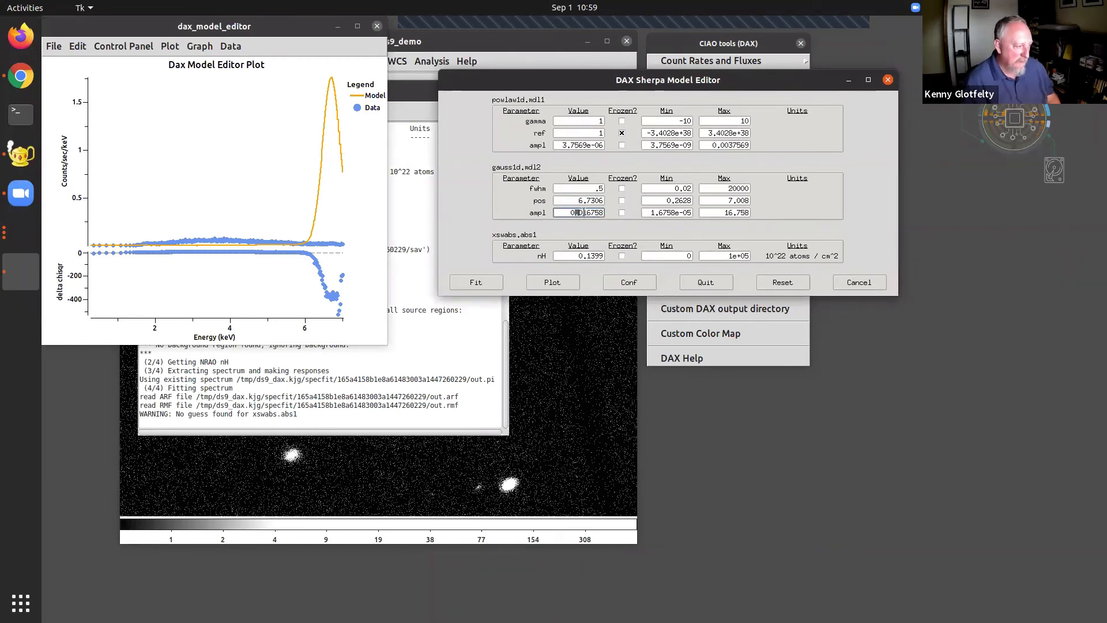
double_click(600, 213)
type("1")
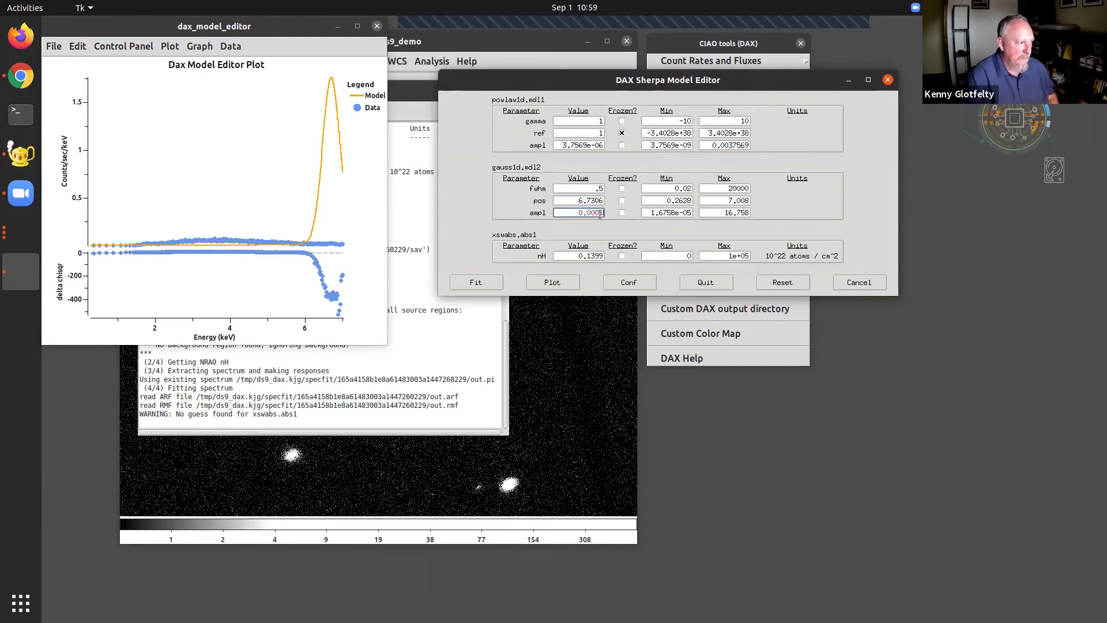
left_click(565, 281)
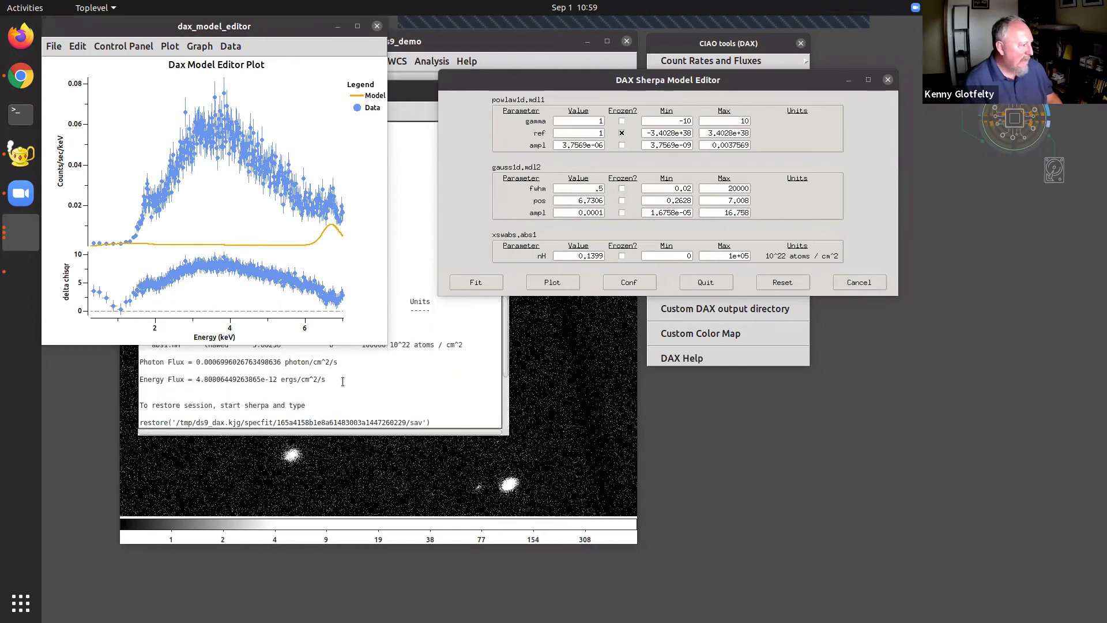
Step: Set the powlaw1d starting values to gamma 1.4 and ampl 0.002
left_click(601, 135)
double_click(583, 119)
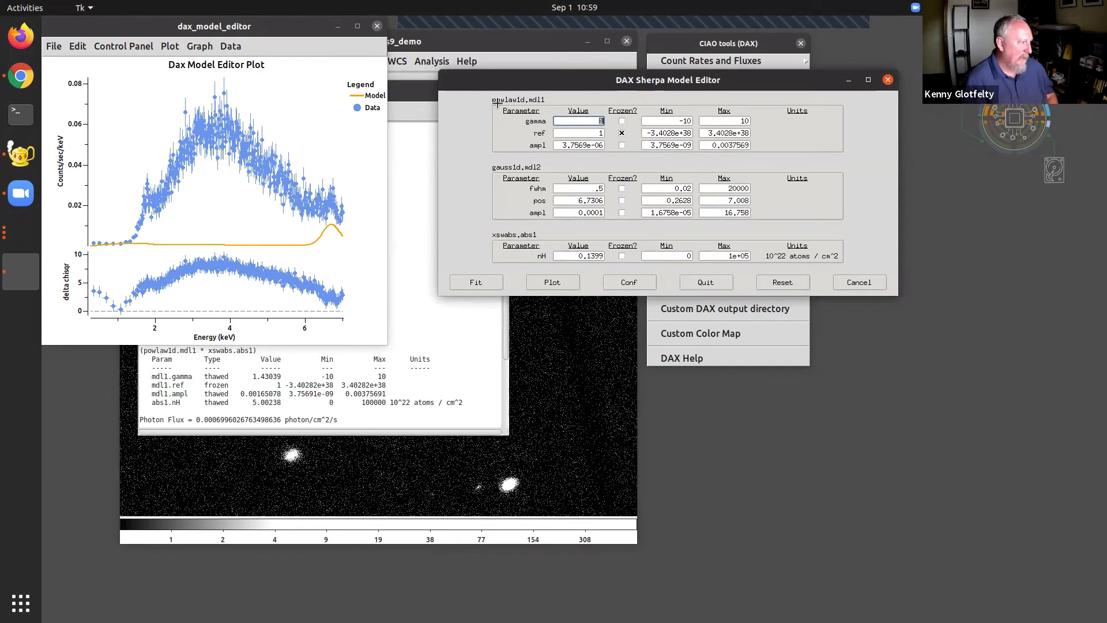
left_click(158, 384)
left_click(562, 129)
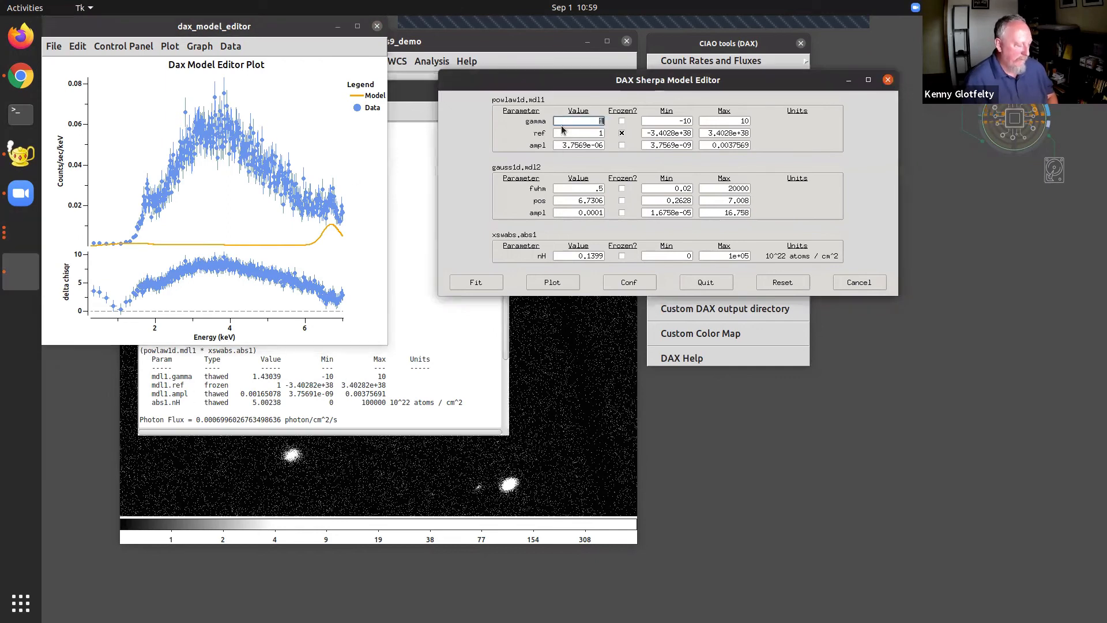
key("Tab")
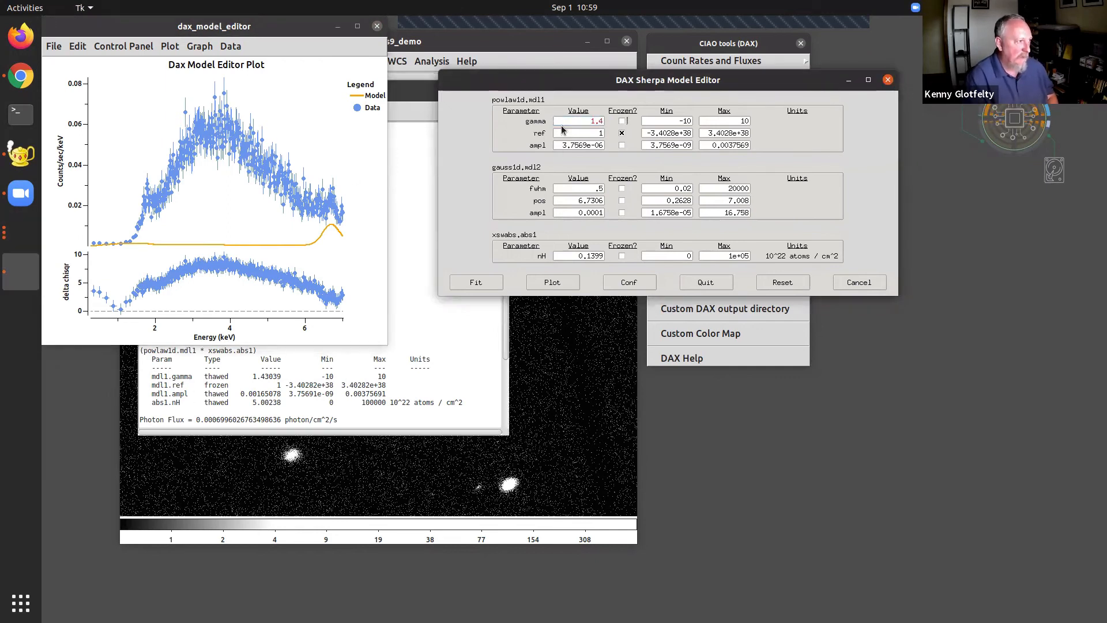
key("shift+Tab")
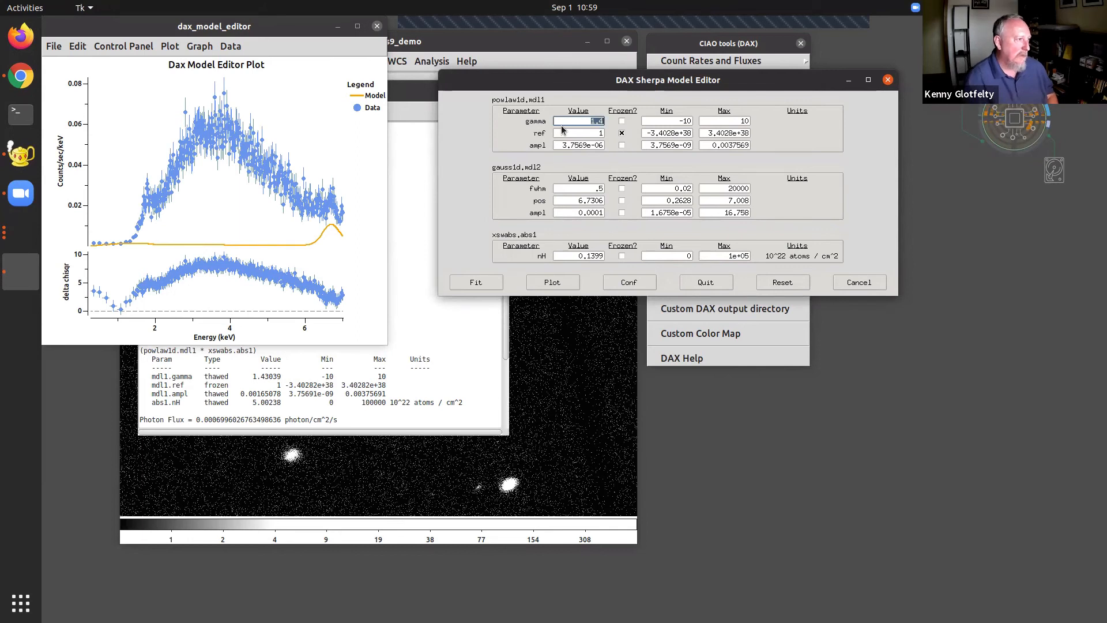
left_click(587, 133)
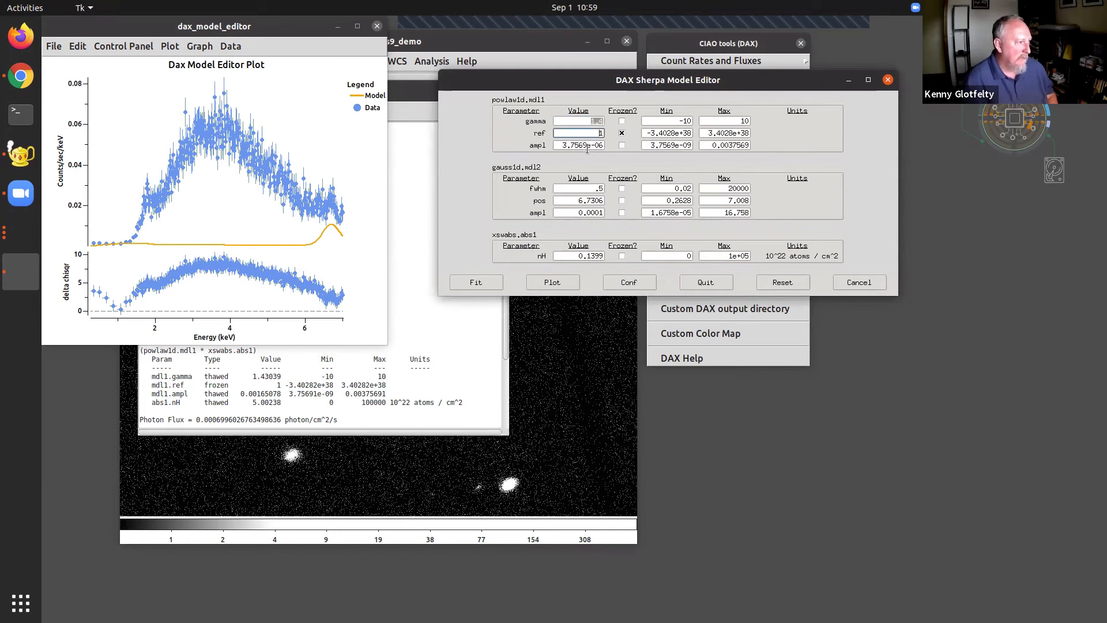
double_click(588, 146)
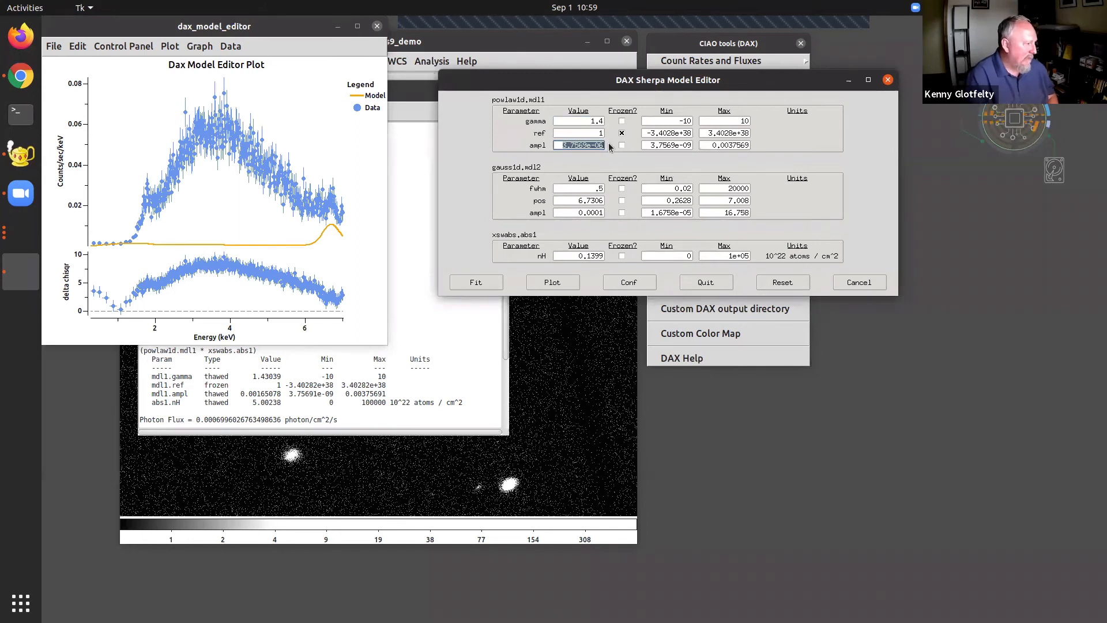
type("0.002")
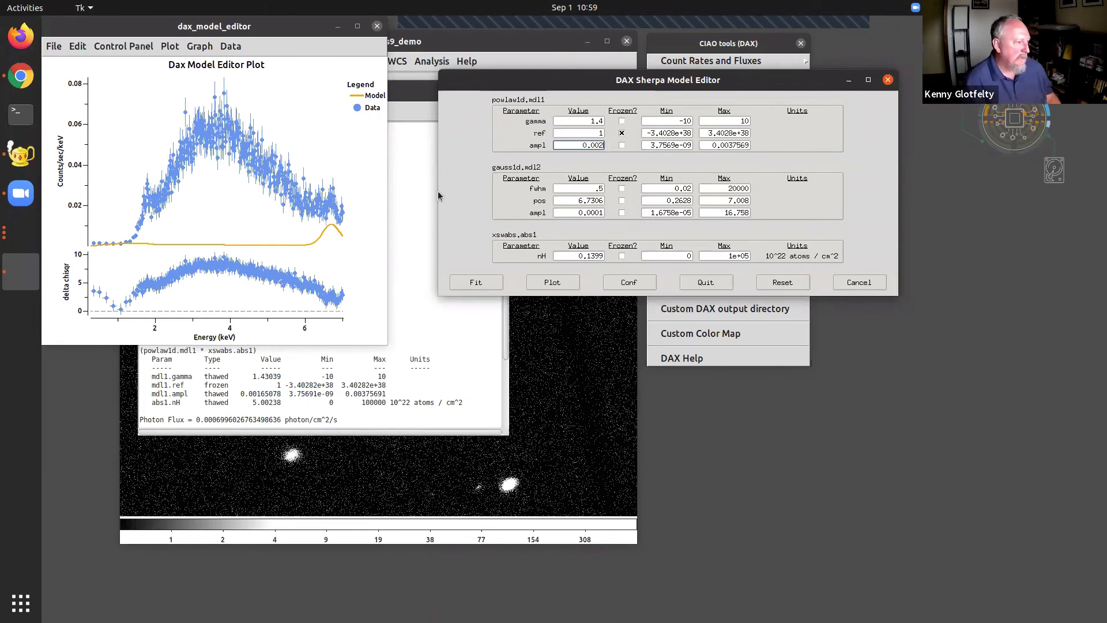
Step: Plot the adjusted starting model, run the combined power-law and Gaussian fit, and replot the result
left_click(554, 282)
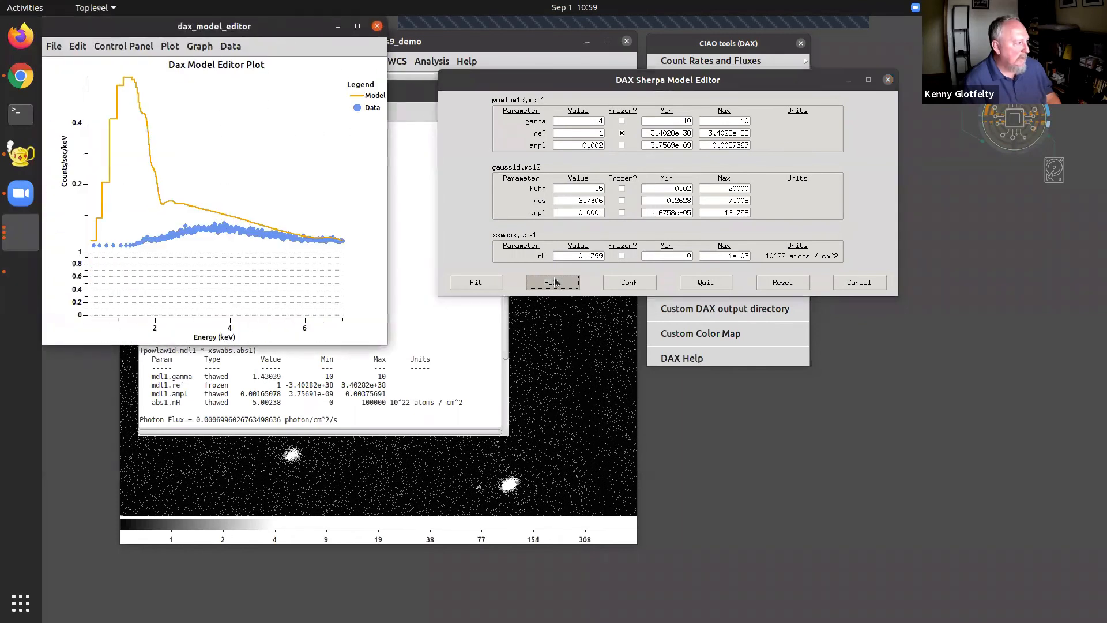
left_click(494, 284)
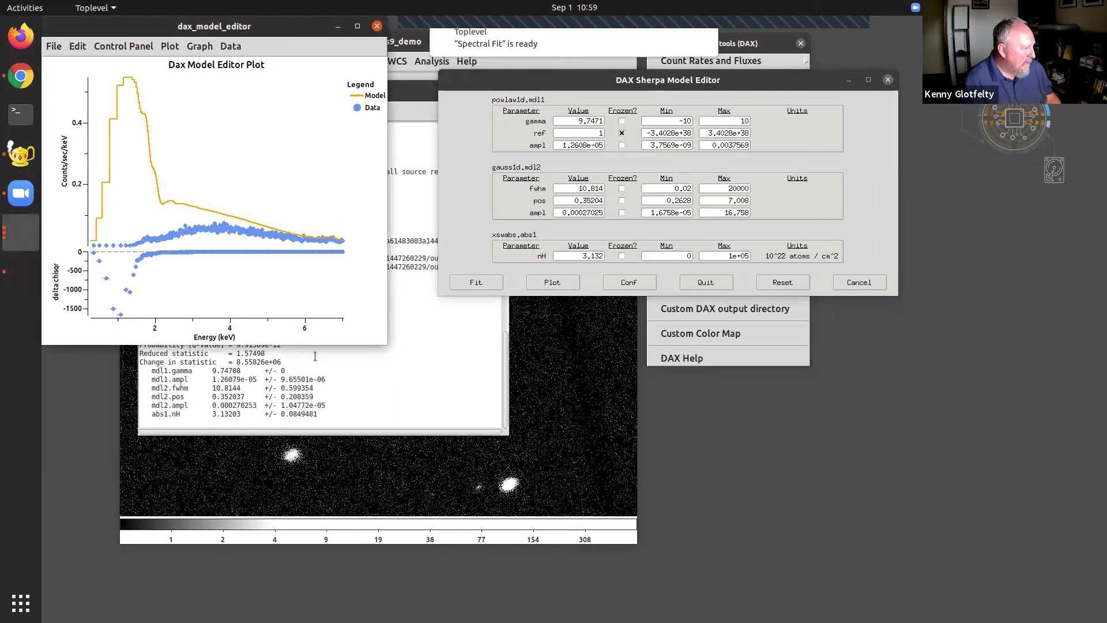
left_click(551, 282)
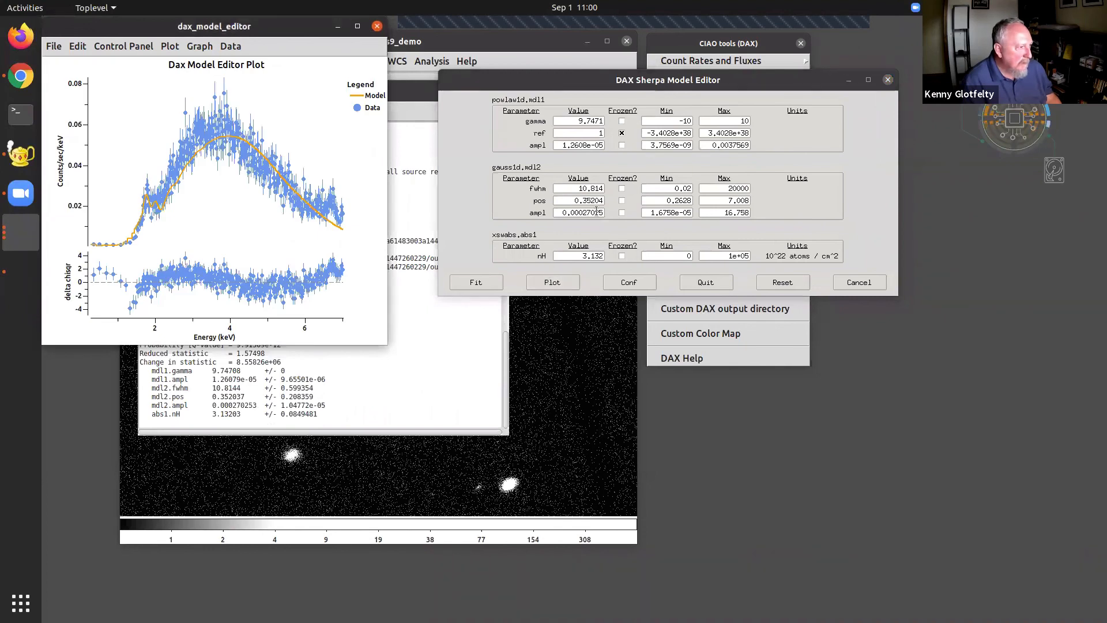
Step: Reset the gauss1d pos to 6.7 and fwhm to 0.5, and replot the model
double_click(591, 191)
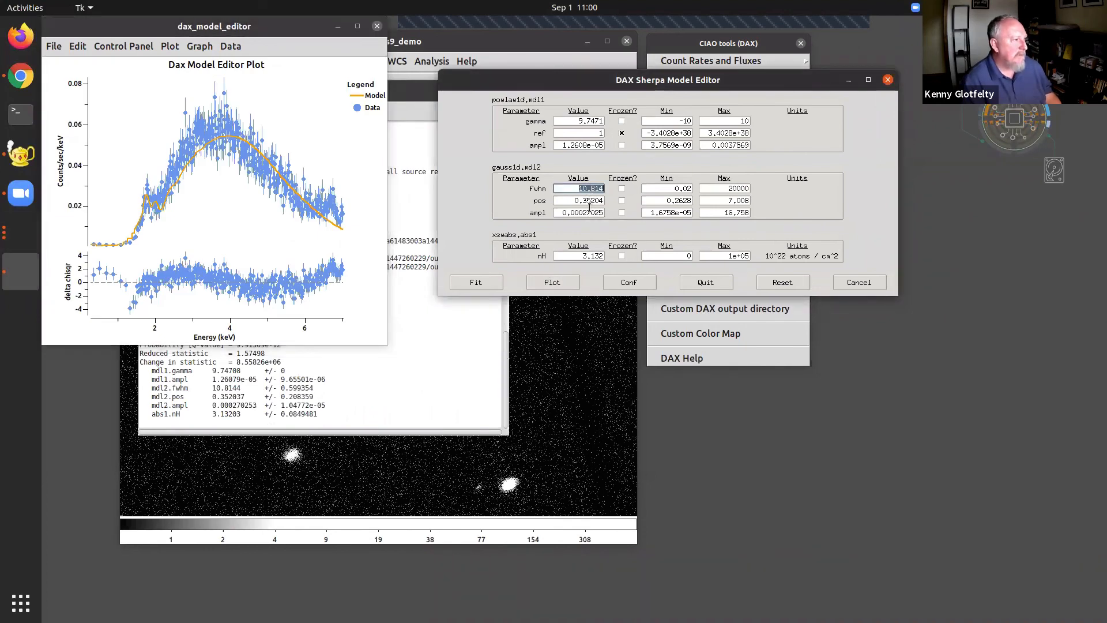
double_click(586, 200)
type("6.7")
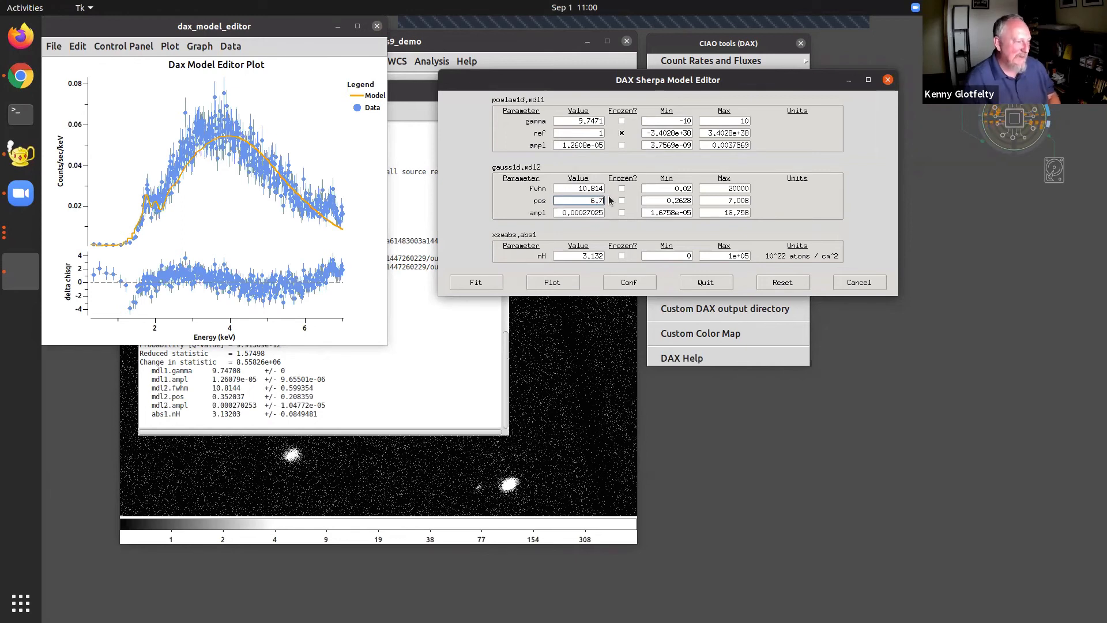
double_click(567, 190)
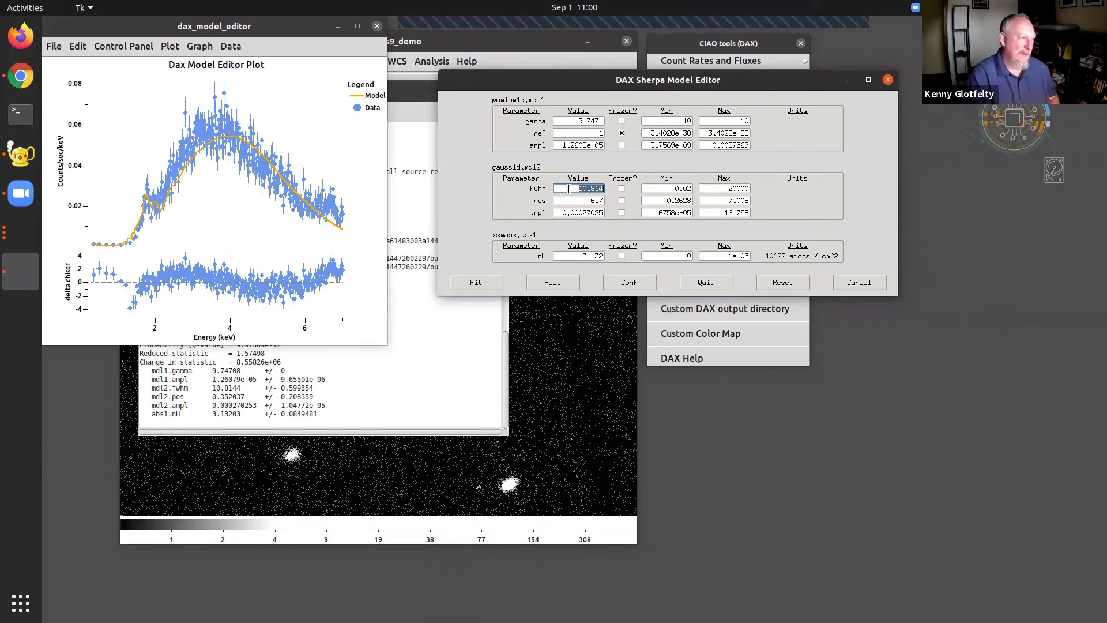
type("0.5")
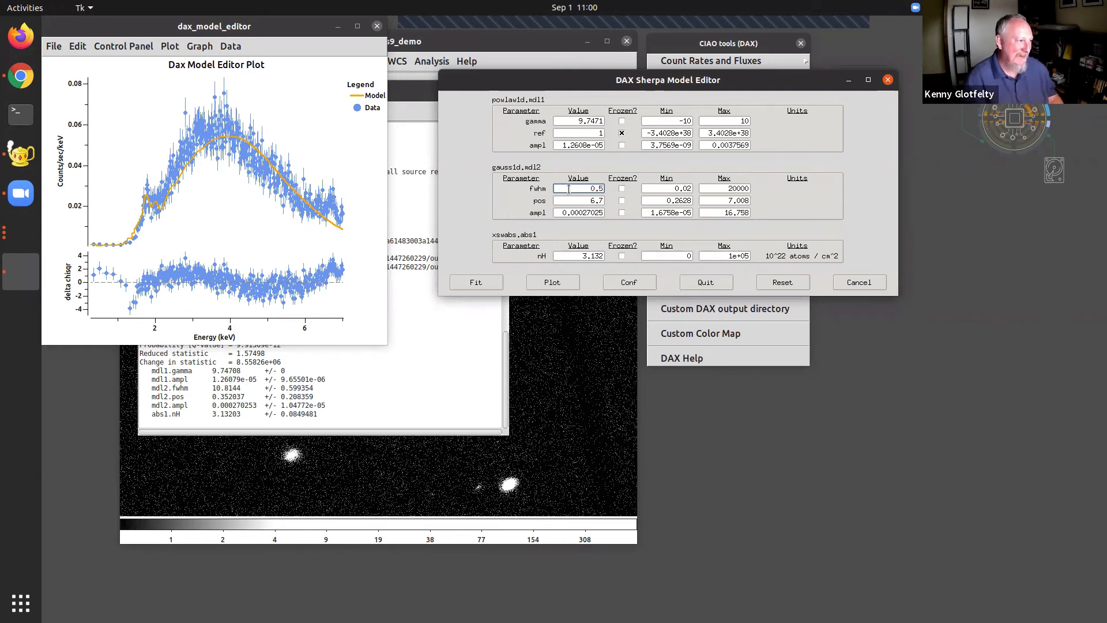
left_click(557, 284)
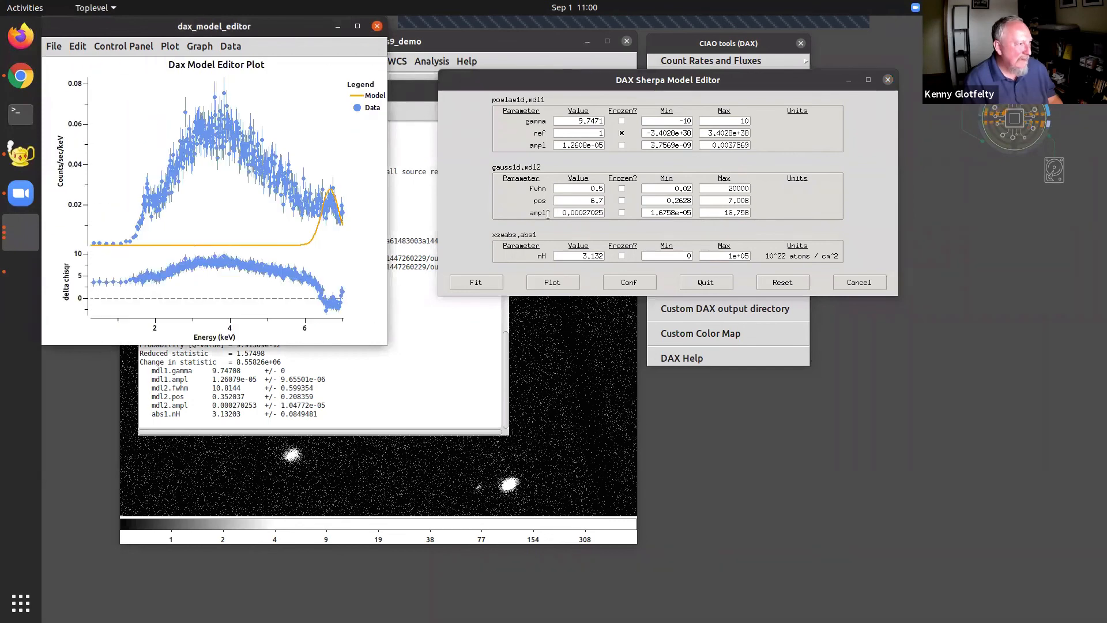
left_click(565, 282)
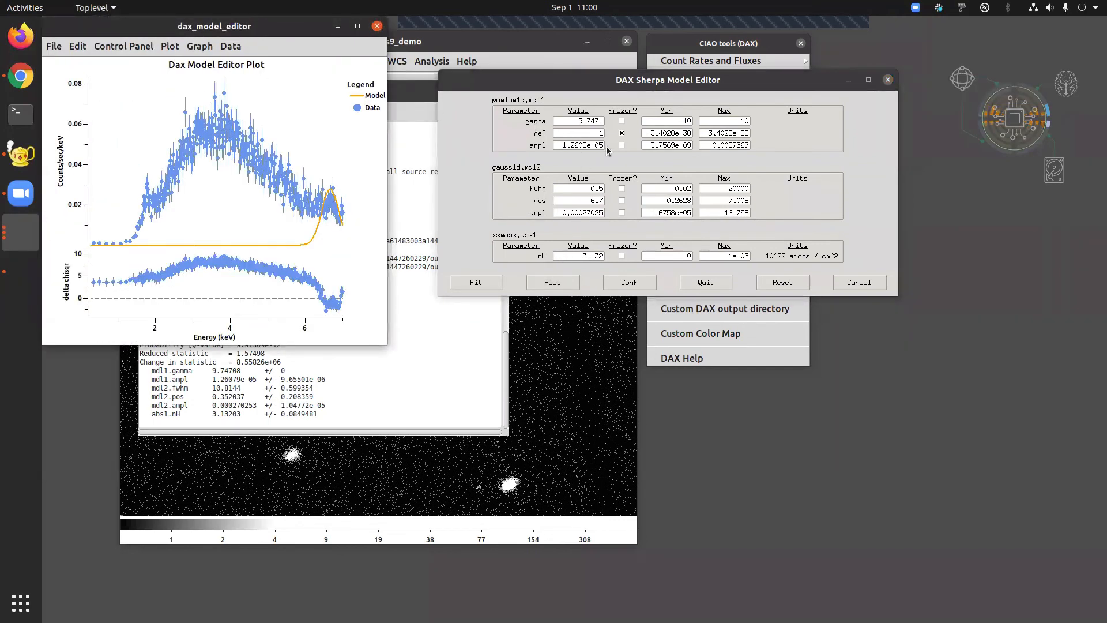
Step: Set the powlaw1d gamma to 1, rerun the fit, and plot the newly fitted model with its residuals
left_click(583, 121)
type("1")
left_click(568, 282)
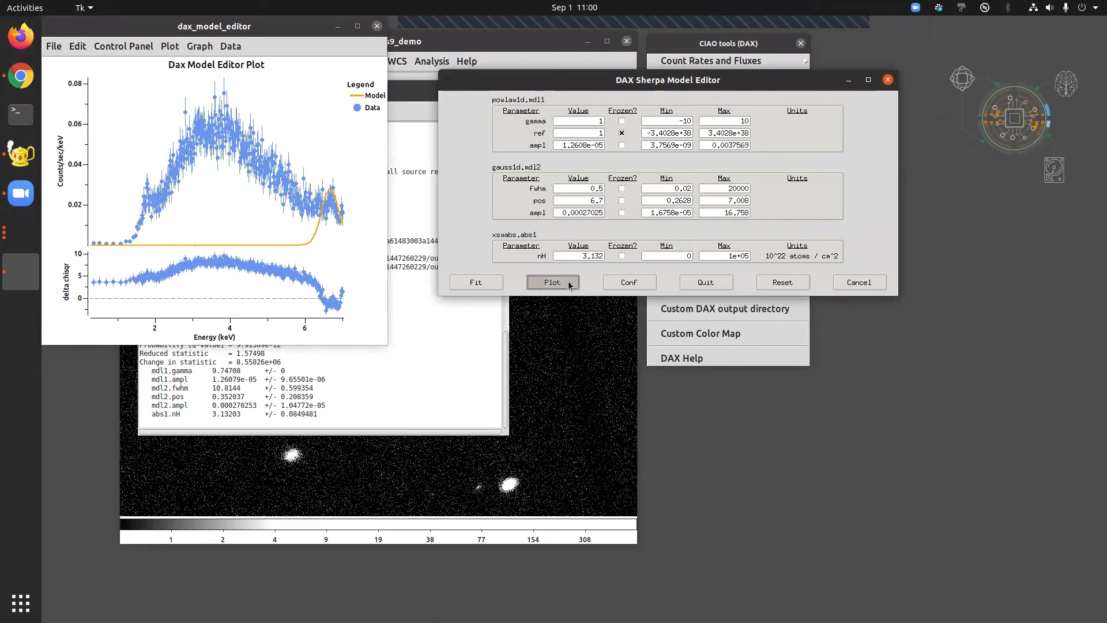
left_click(488, 284)
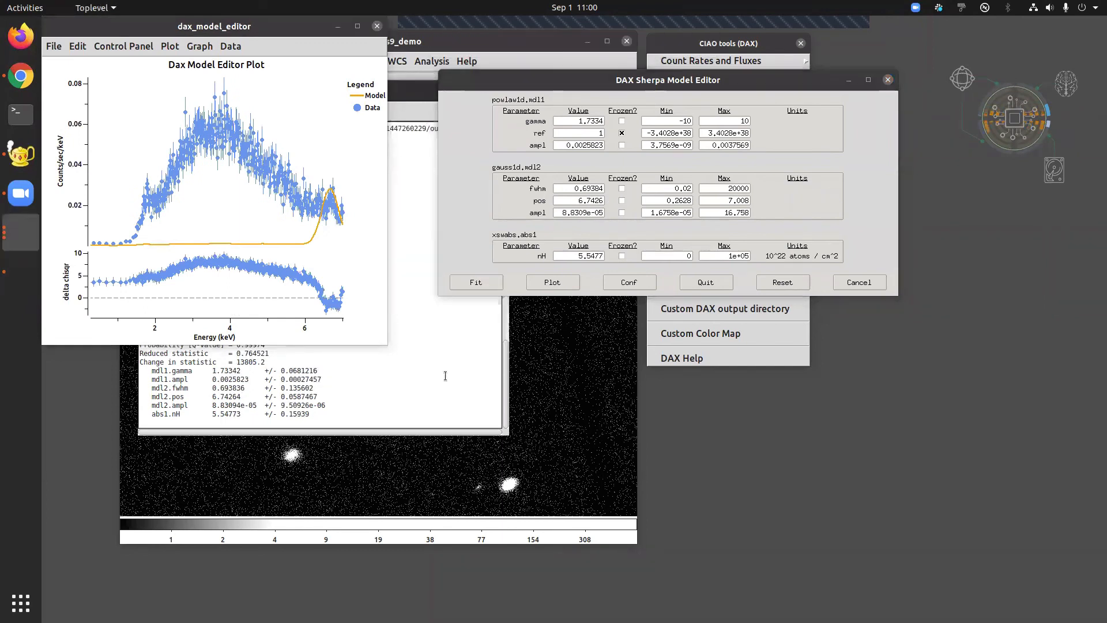
left_click(572, 285)
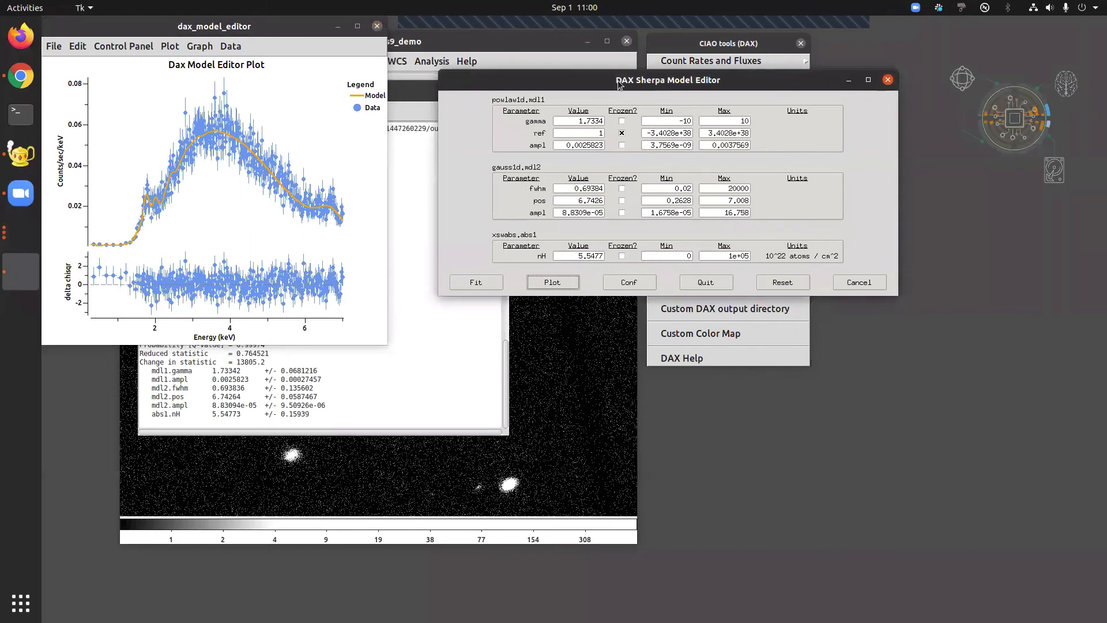
Step: Compute confidence bounds for the fitted parameters, examine them in the log, and quit the model editor
left_click_drag(619, 85, 591, 101)
left_click(594, 295)
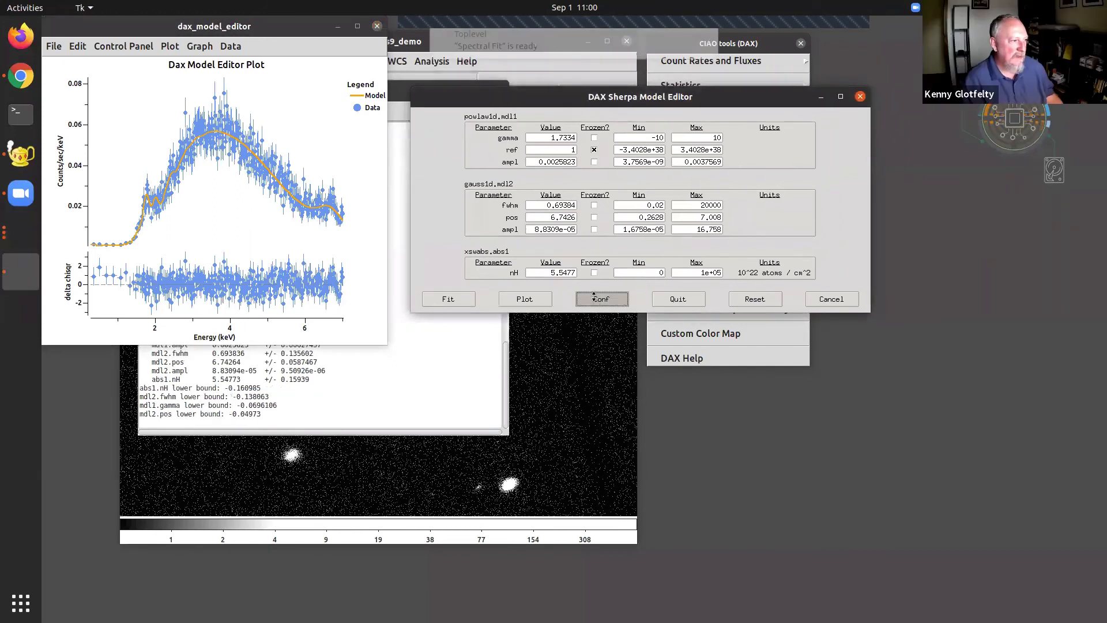
left_click(334, 380)
left_click_drag(191, 362, 500, 425)
left_click(448, 366)
left_click(678, 299)
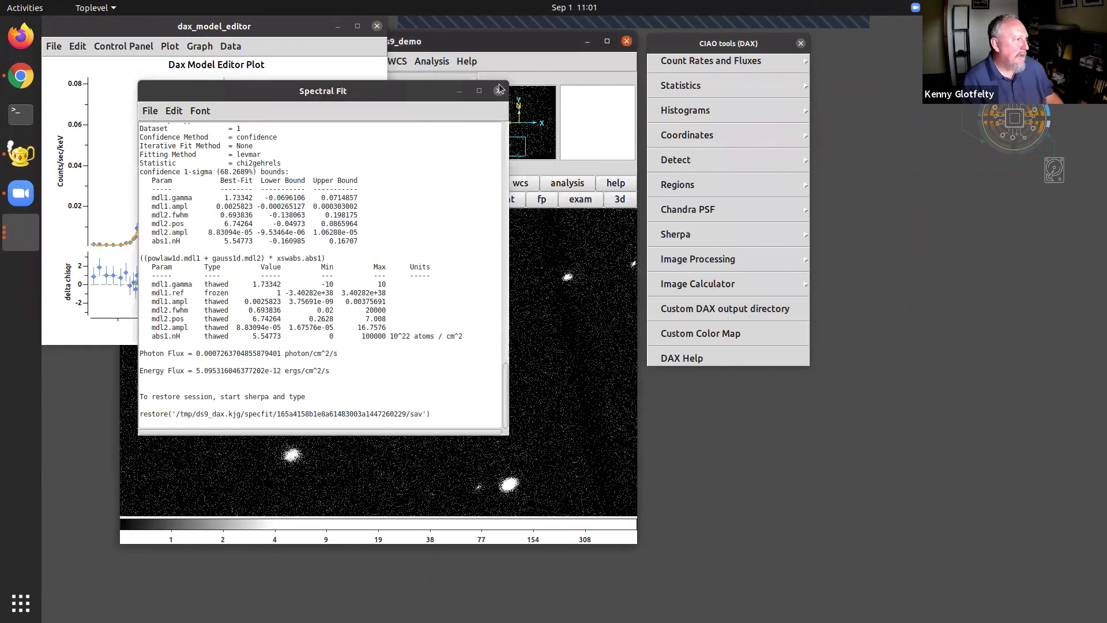
Step: Copy the specfit directory path from the log's restore line, list it with ls in the terminal, and examine the cmd file entry
left_click(175, 417)
left_click_drag(177, 414, 409, 413)
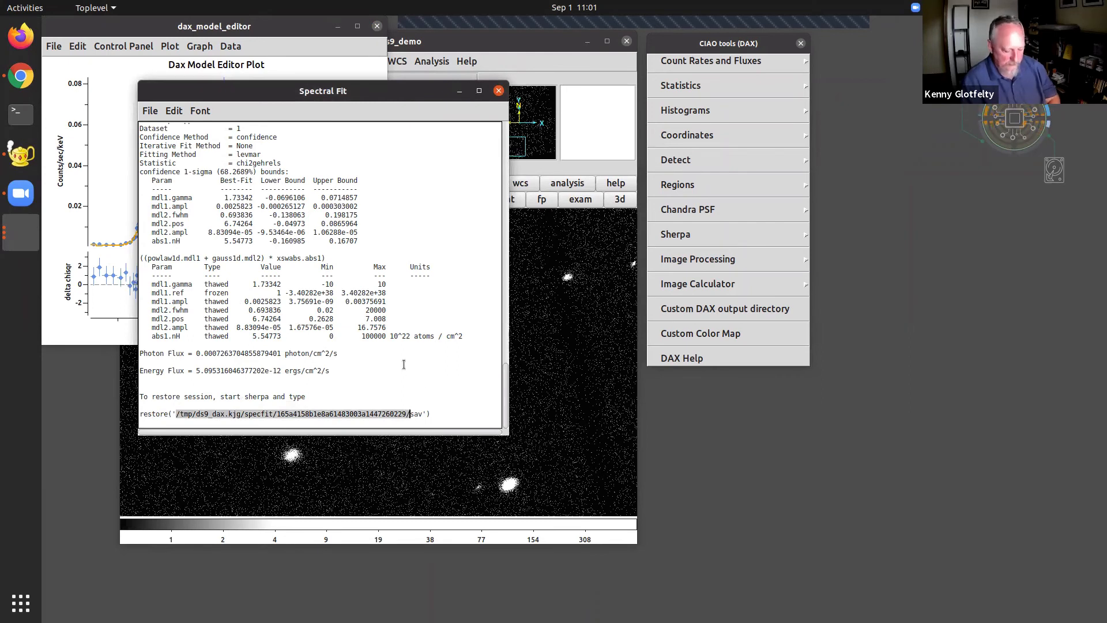
key("alt+Tab")
type("ls")
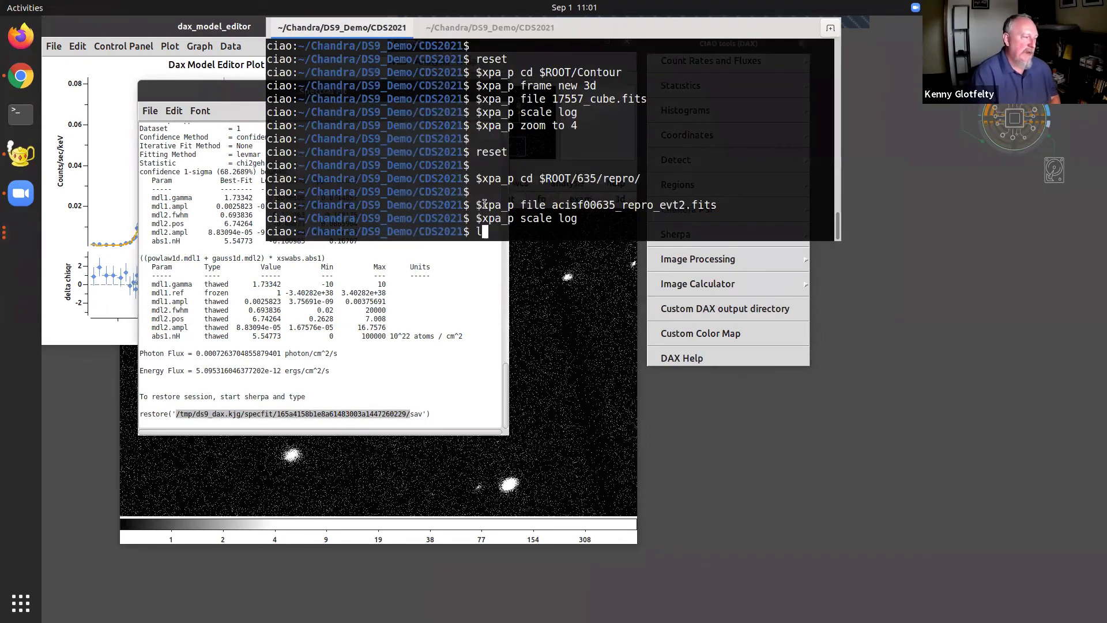
middle_click(484, 205)
key("Return")
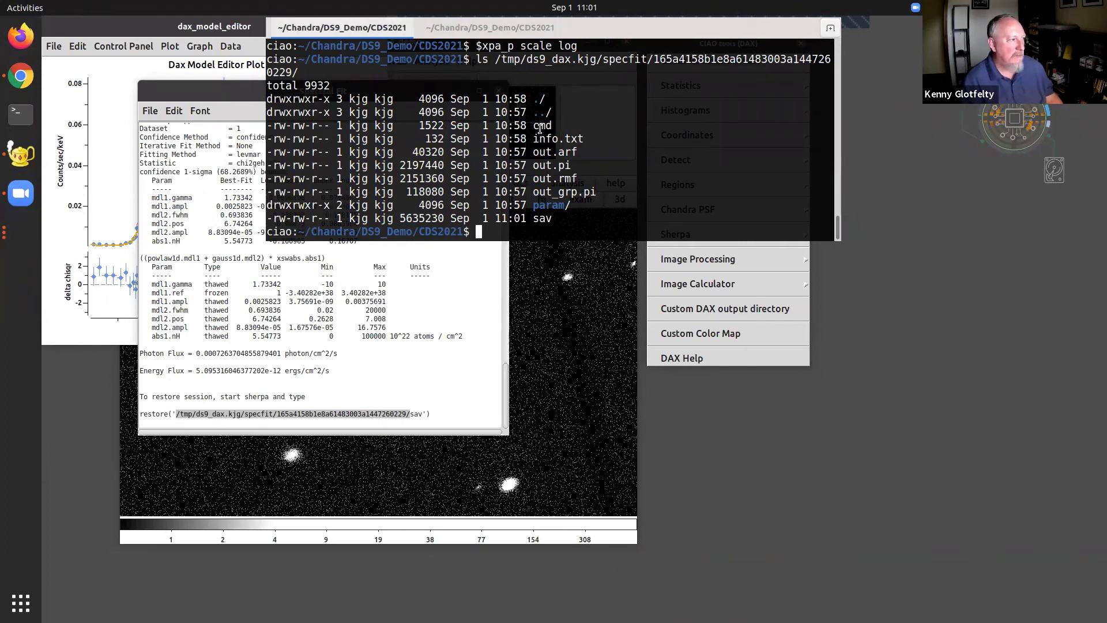
double_click(543, 126)
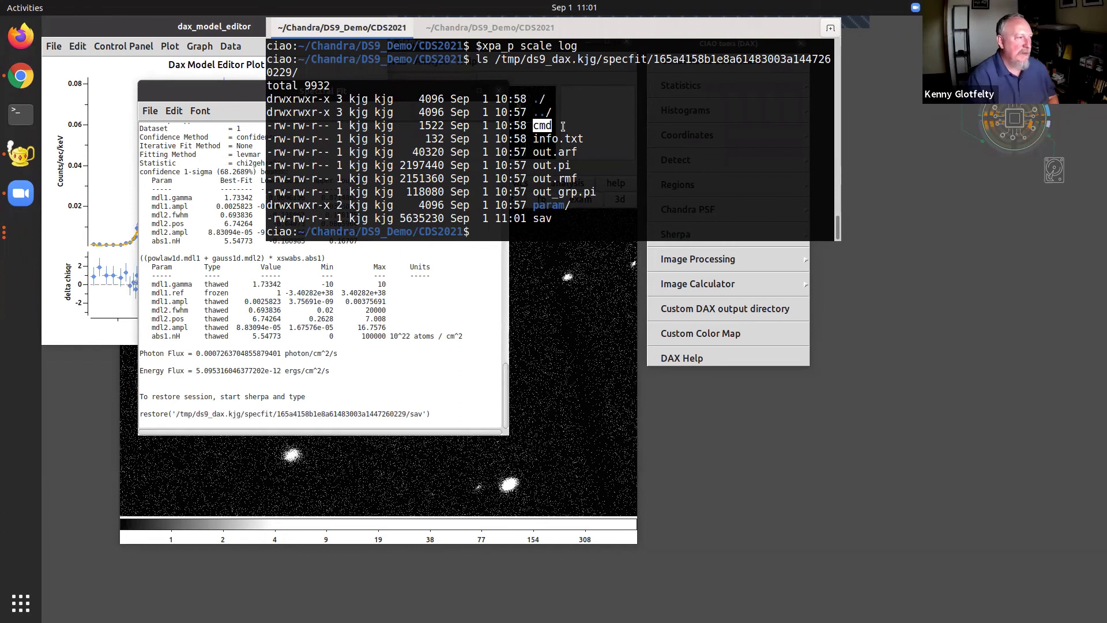
Step: View the specfit directory's cmd file with less, page through to its end, quit, and examine the listed out files
key("Up")
type("cmd")
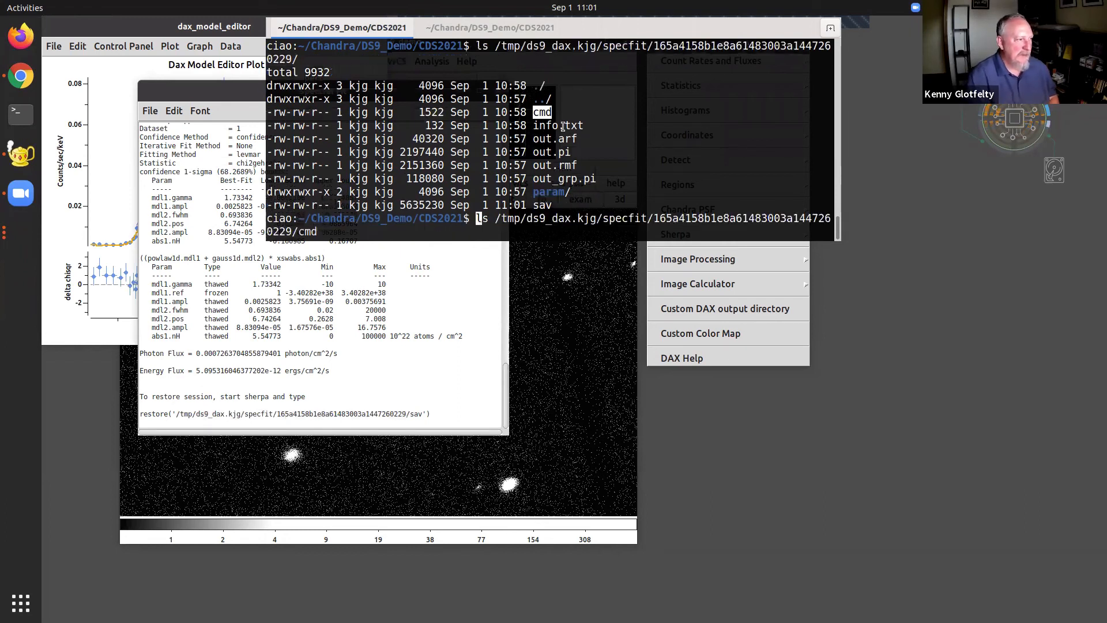
key("Right")
type("es")
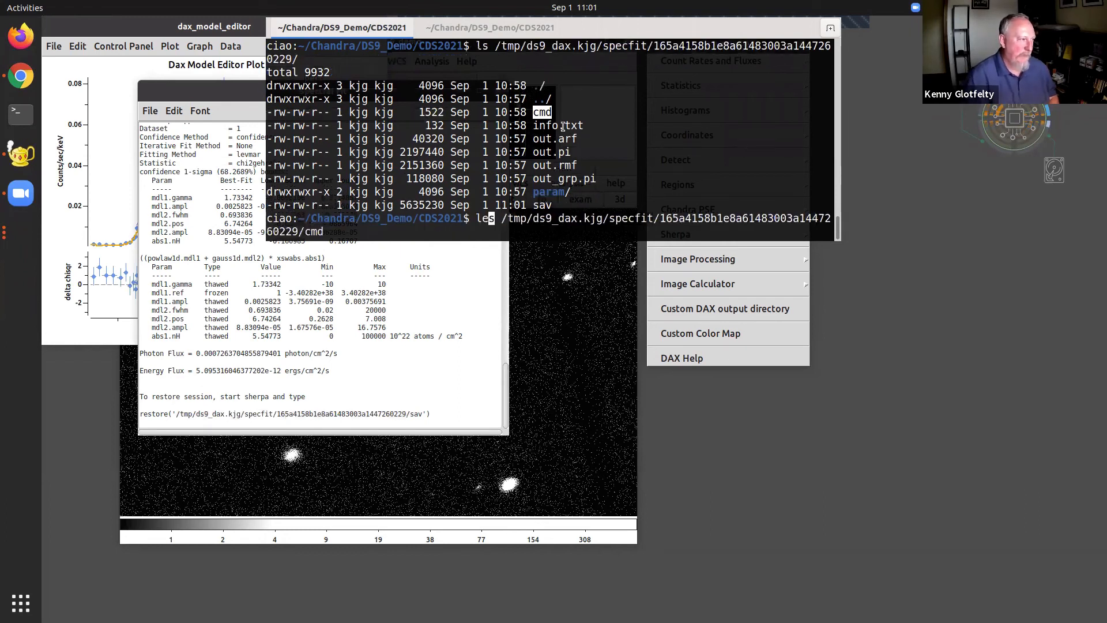
key("Return")
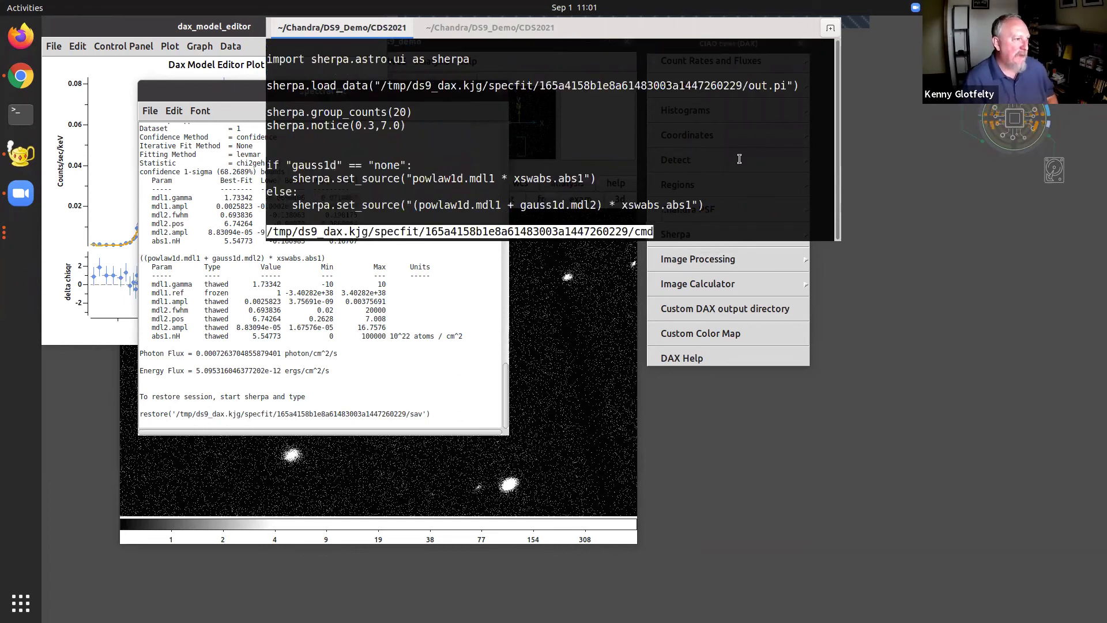
key("space")
key("space")
key("space")
key("space")
key("space")
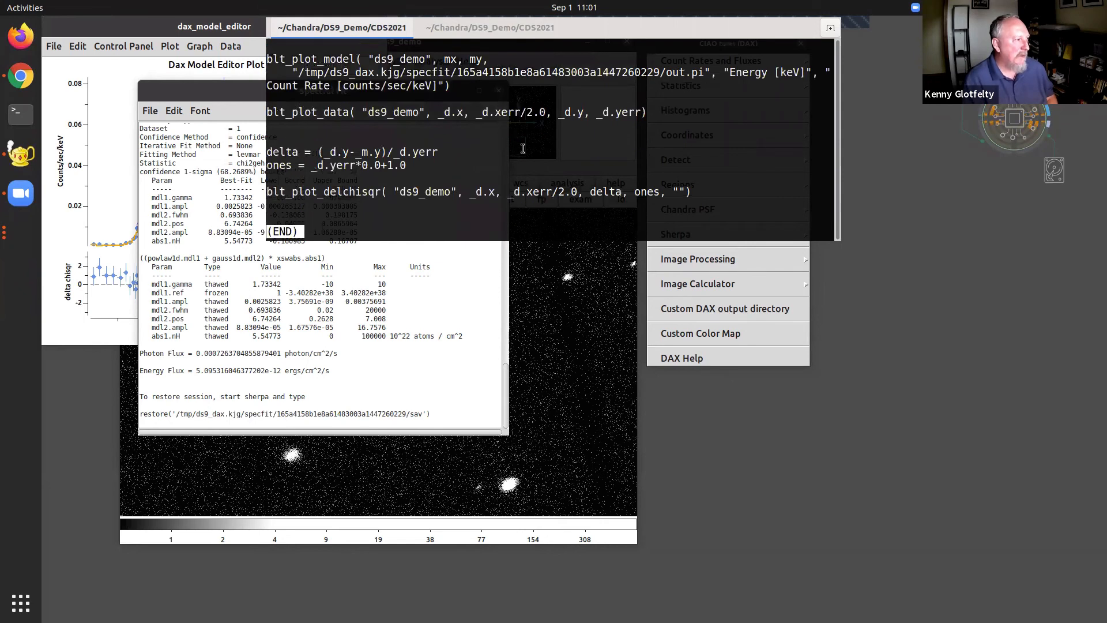
key("q")
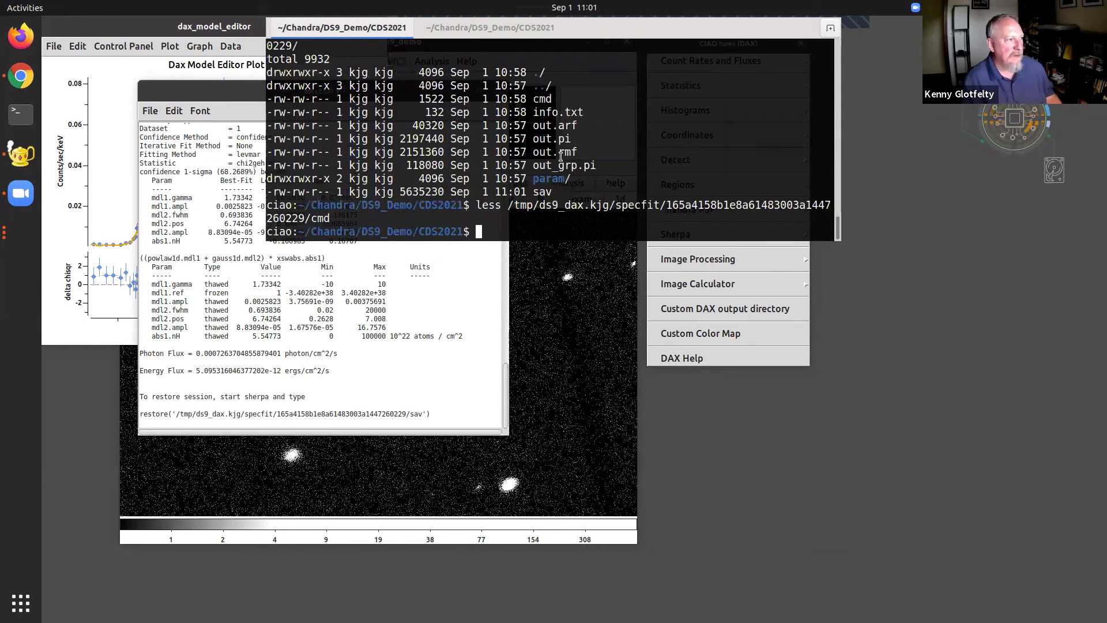
left_click_drag(532, 126, 614, 179)
left_click(614, 167)
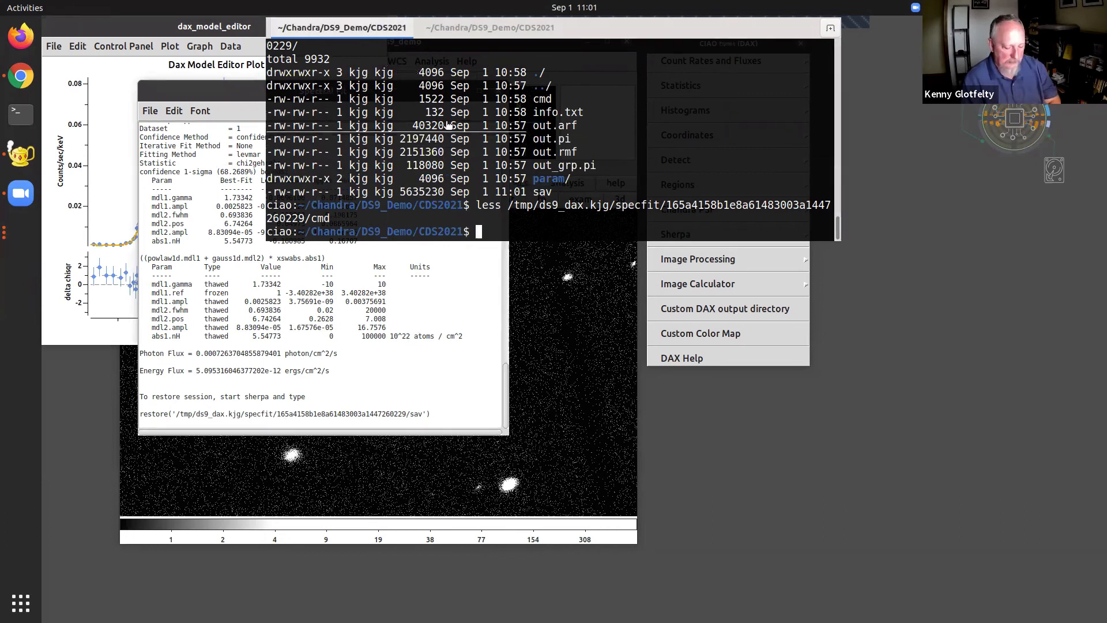
Step: Hide the terminal and close the spectral fit's log and model plot windows
key("F12")
left_click(499, 91)
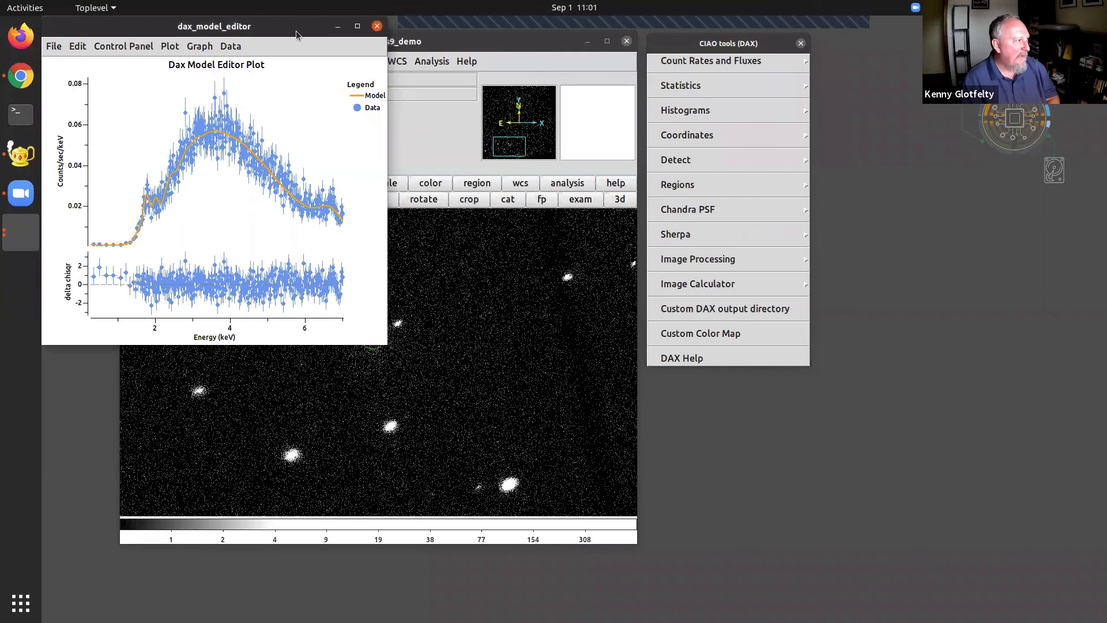
left_click(377, 26)
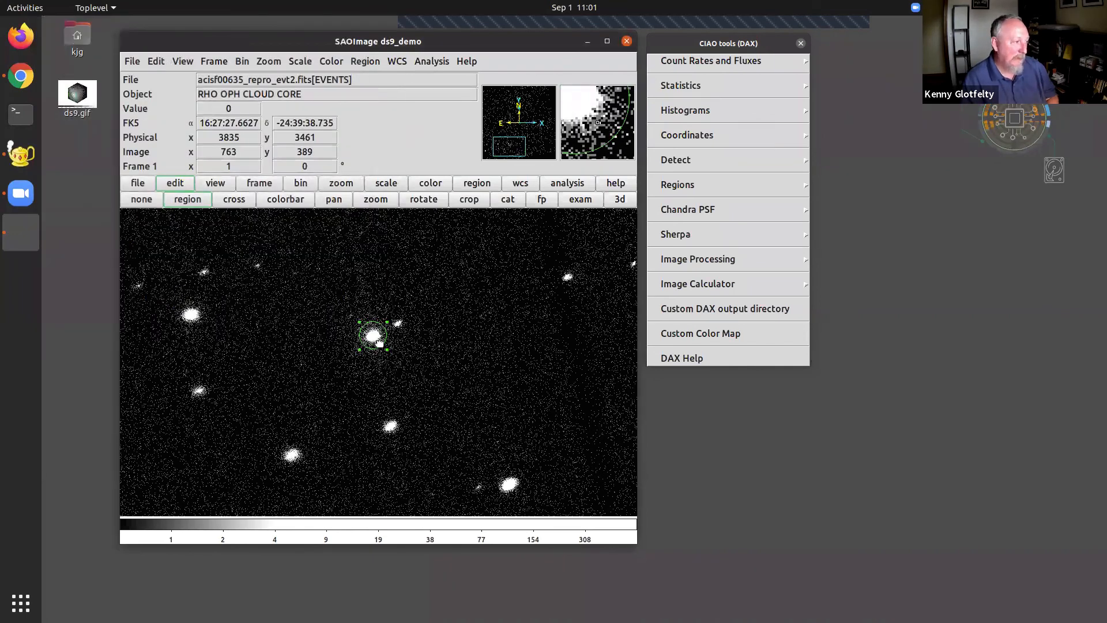
Step: Delete the existing circle region and crop the image to a small rectangle around the isolated source northwest of it
key("Delete")
left_click_drag(509, 140, 525, 126)
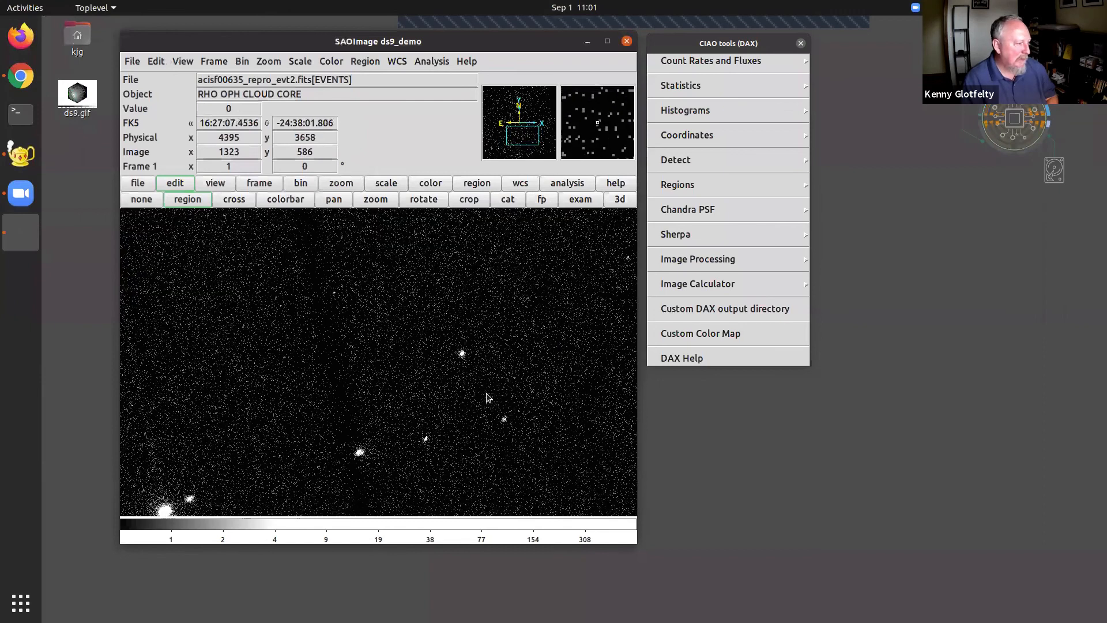
left_click(154, 60)
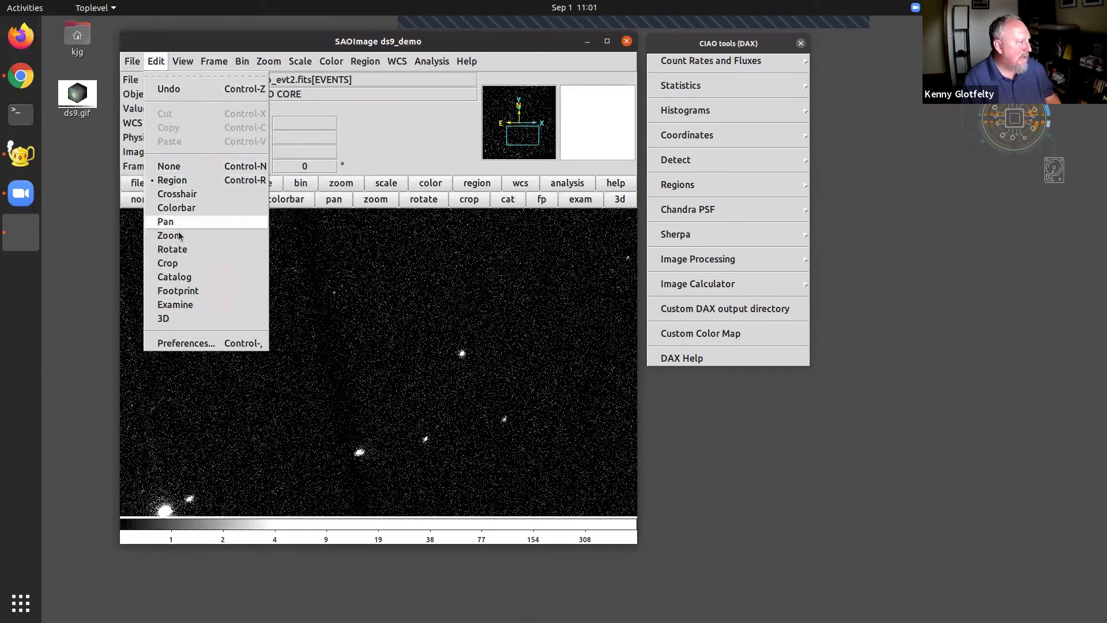
left_click(173, 264)
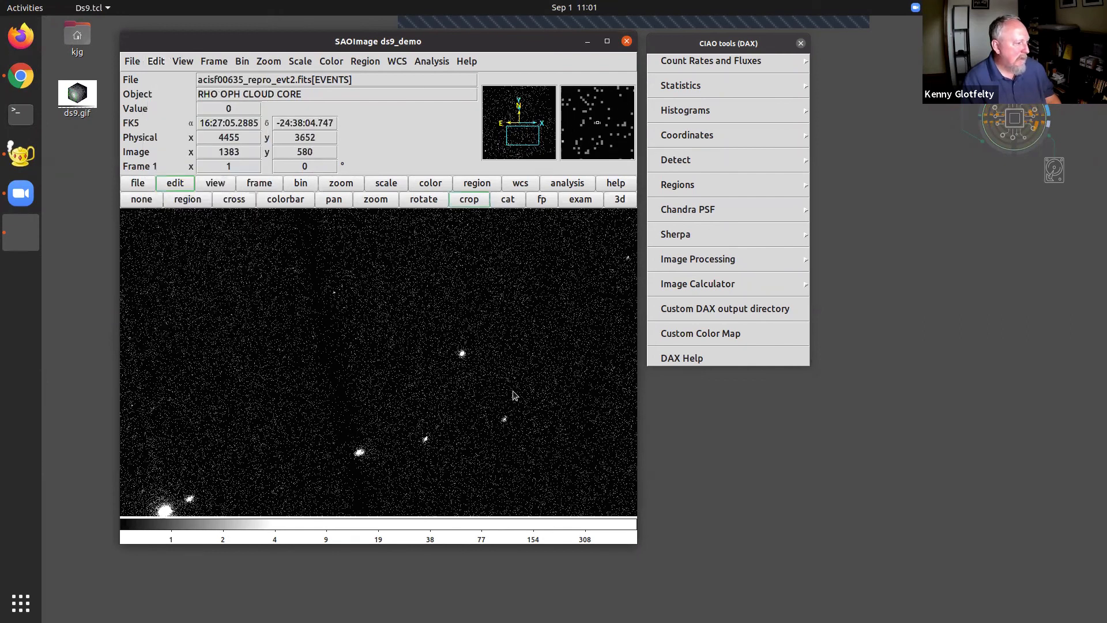
left_click(156, 61)
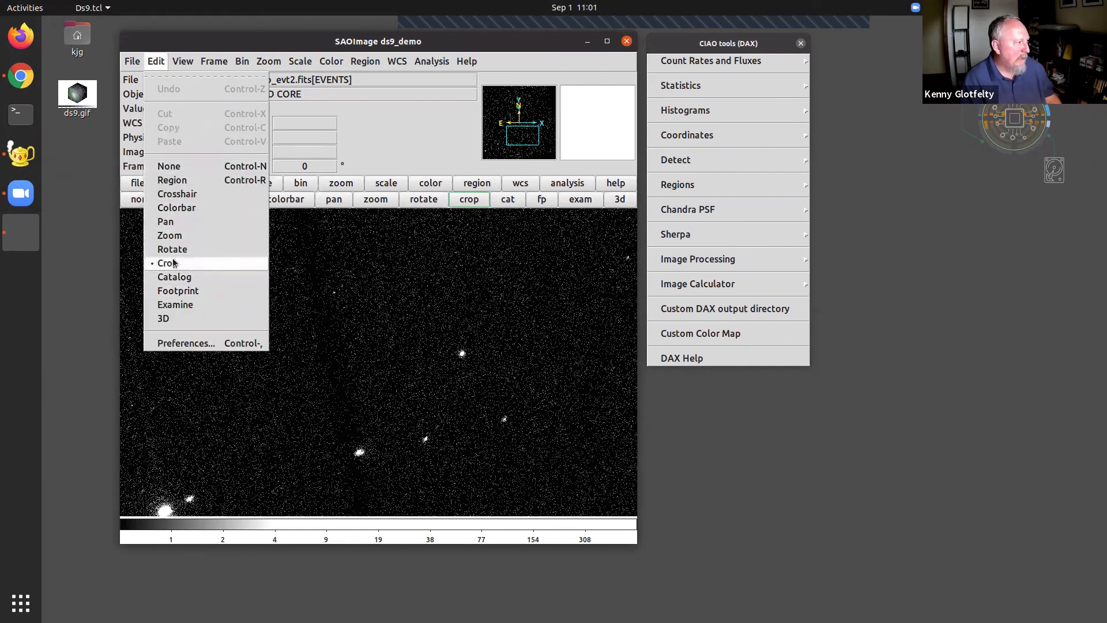
left_click(173, 263)
left_click_drag(417, 319, 517, 398)
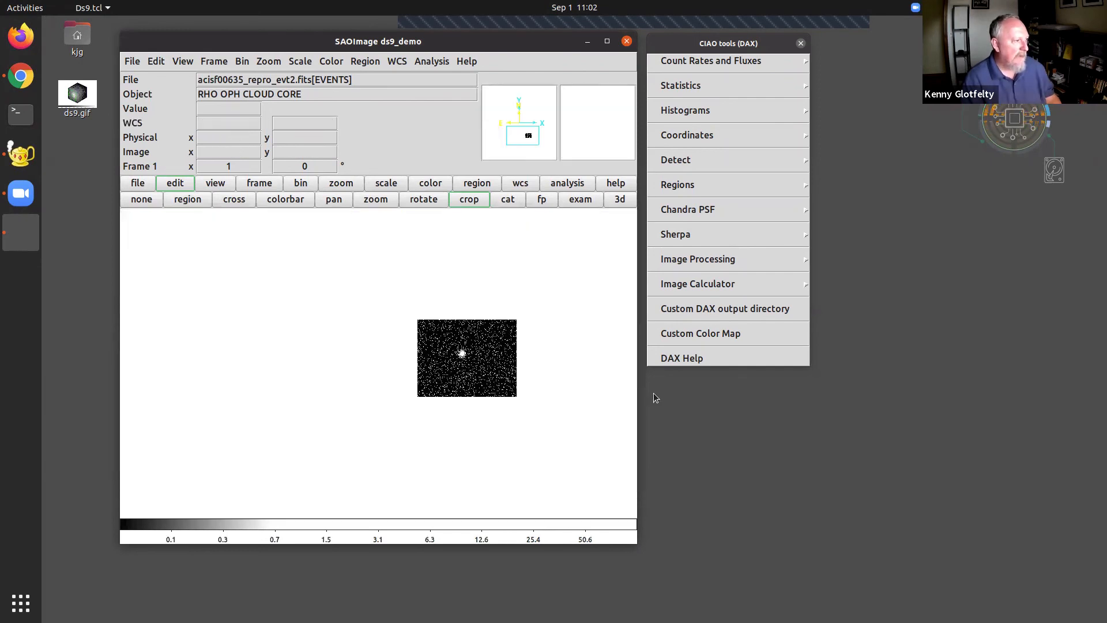
Step: Place a circle region centred on the source in the cropped image
left_click_drag(535, 260, 269, 260)
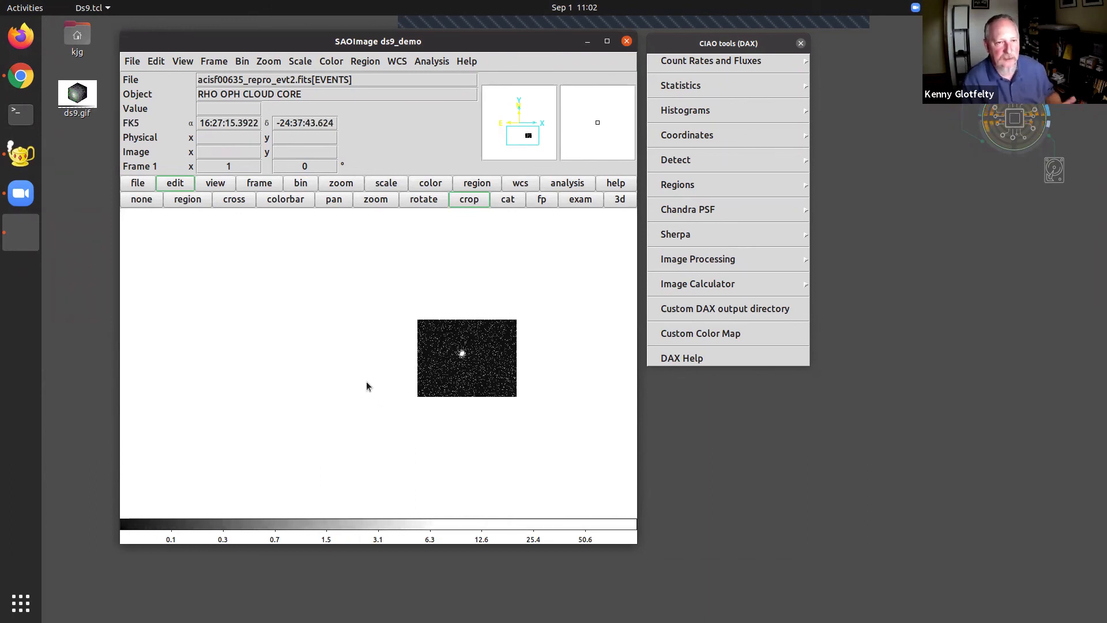
left_click(180, 204)
left_click(463, 357)
left_click(461, 358)
left_click_drag(465, 360, 467, 361)
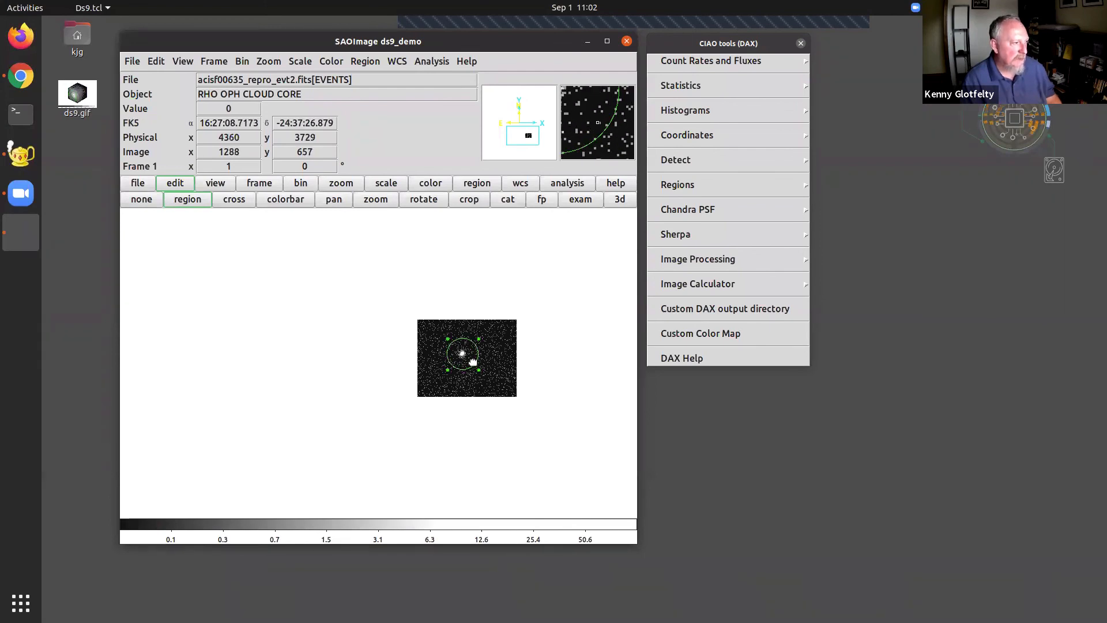
left_click(481, 366)
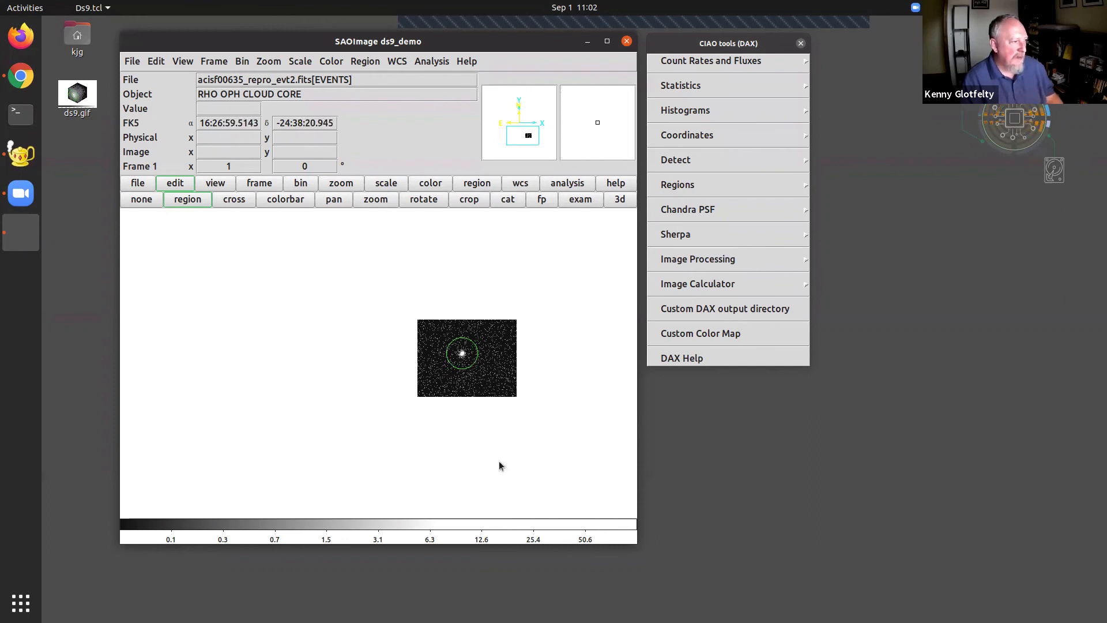
Step: Zoom in and centre on the circled source, and adjust the contrast to bring out the faint background events
left_click_drag(534, 359, 532, 300)
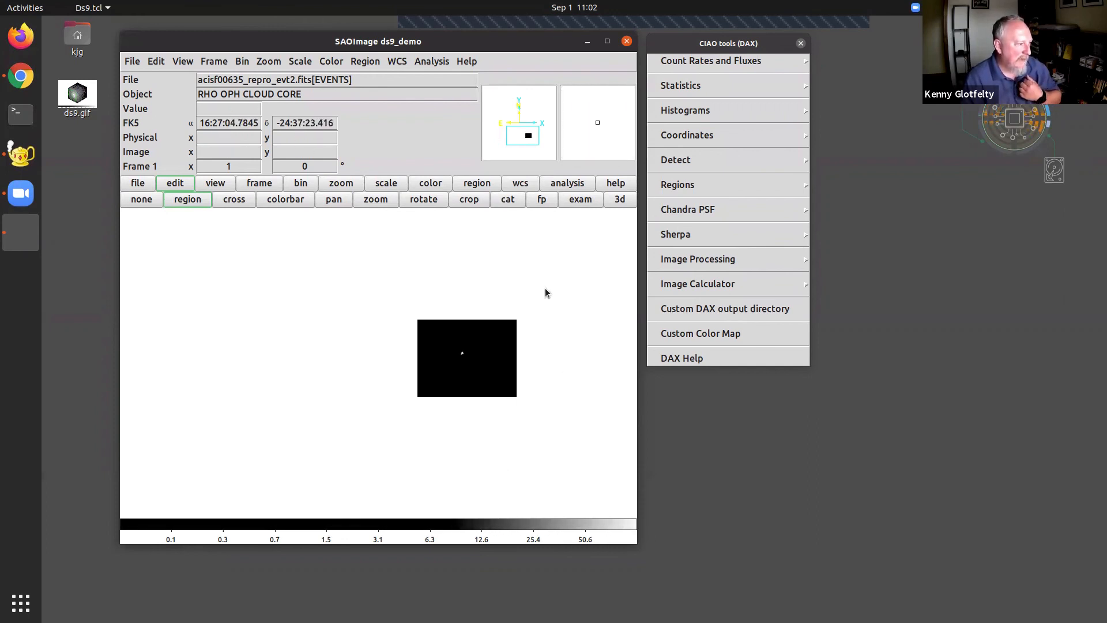
scroll(553, 406, "up", 4)
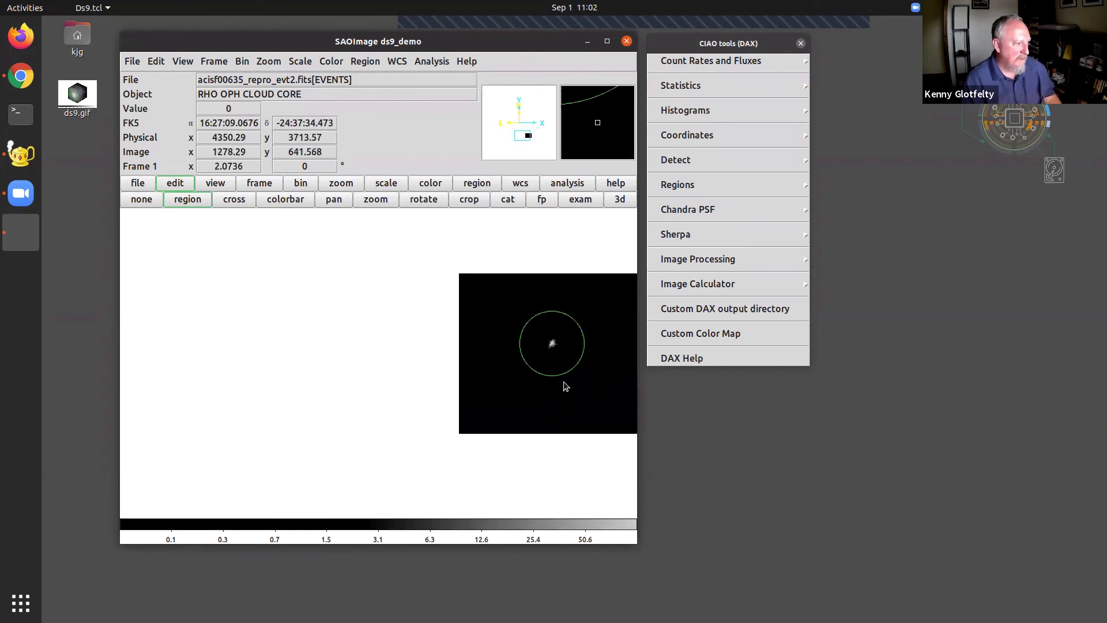
middle_click(556, 340)
scroll(510, 354, "up", 1)
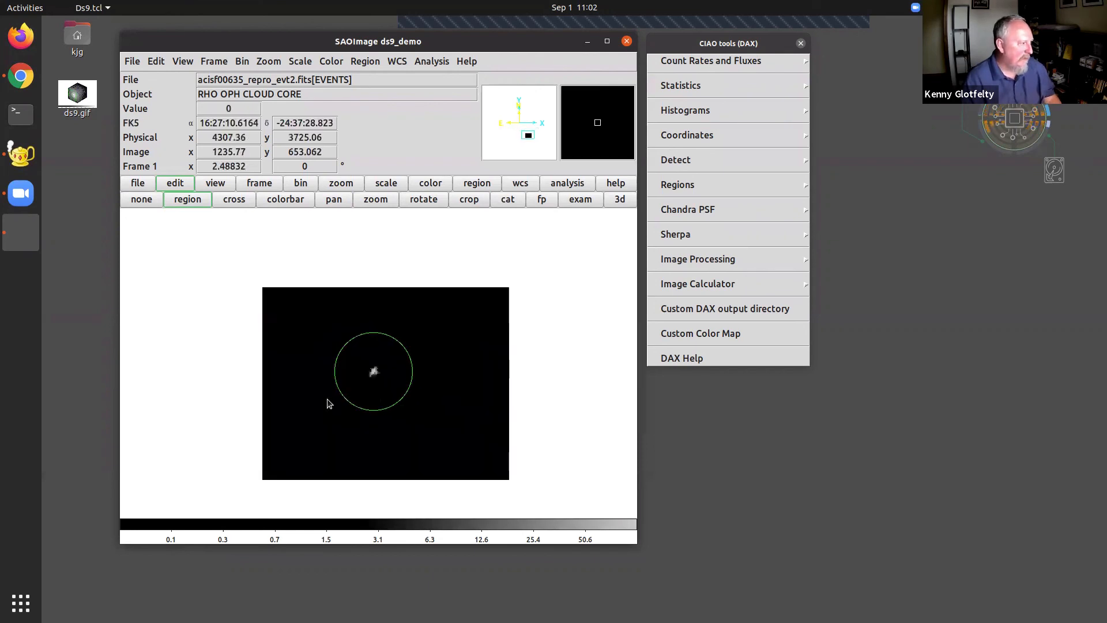
right_click(652, 386)
left_click(536, 343)
left_click_drag(537, 346, 403, 324)
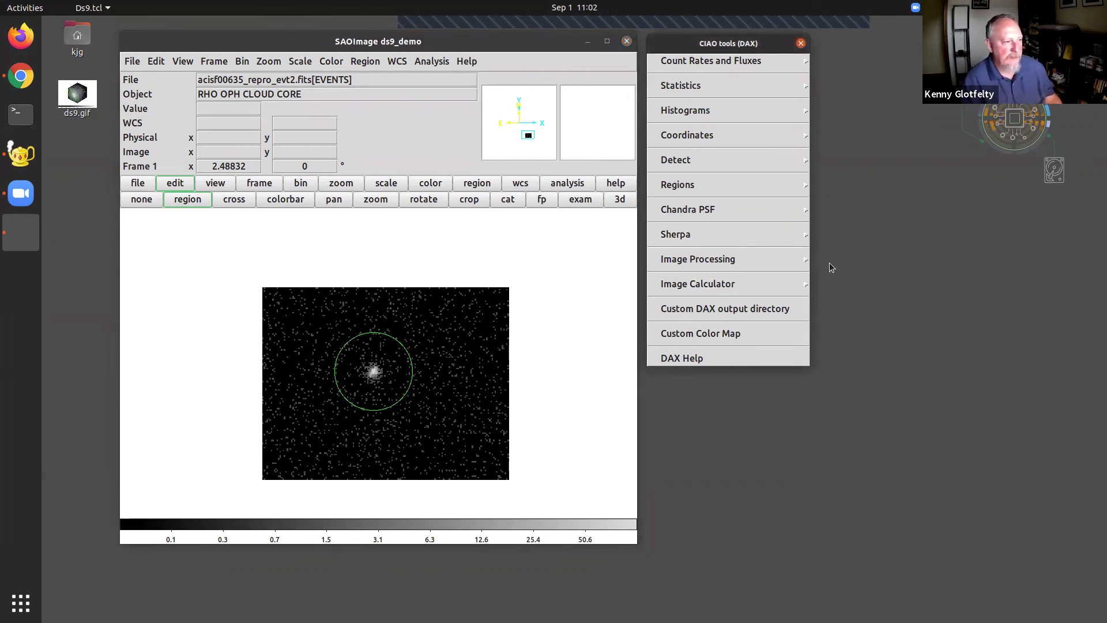
Step: Start a DAX 2D Image Fit using gauss2d plus const2d, the levmar method and the chi2gehrels statistic, arranging its windows beside the image
mouse_move(753, 238)
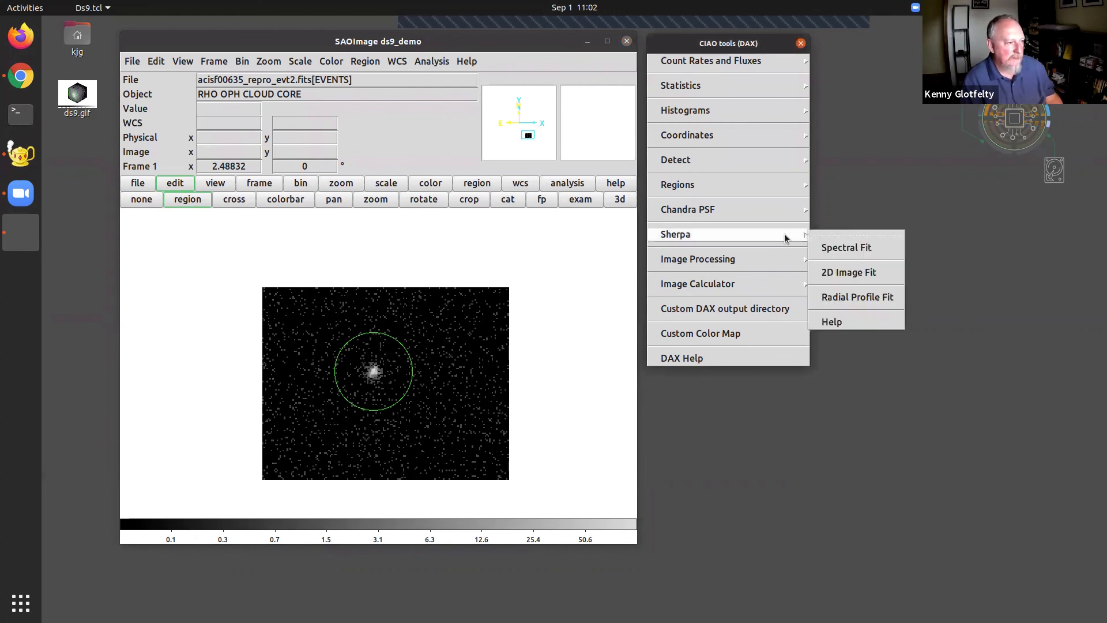
left_click(849, 275)
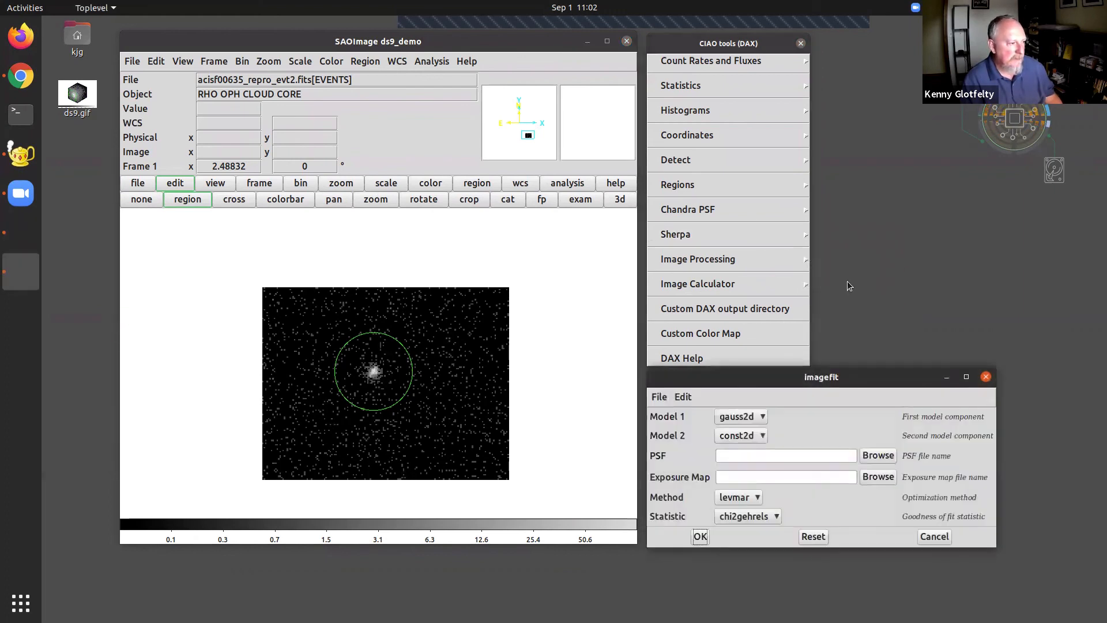
left_click_drag(816, 383, 757, 201)
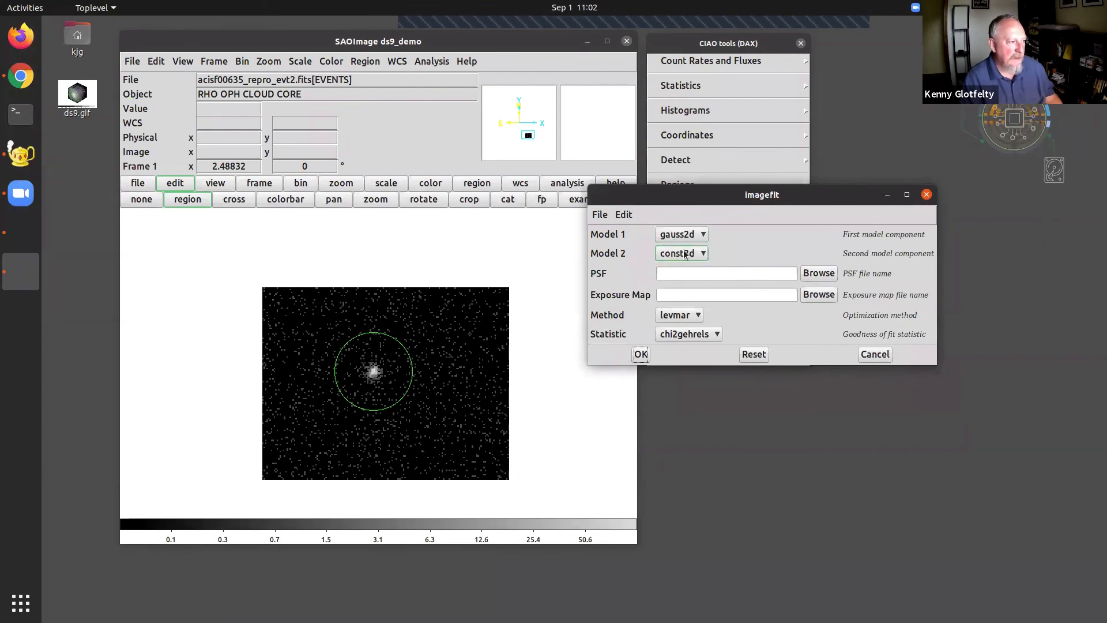
left_click(641, 354)
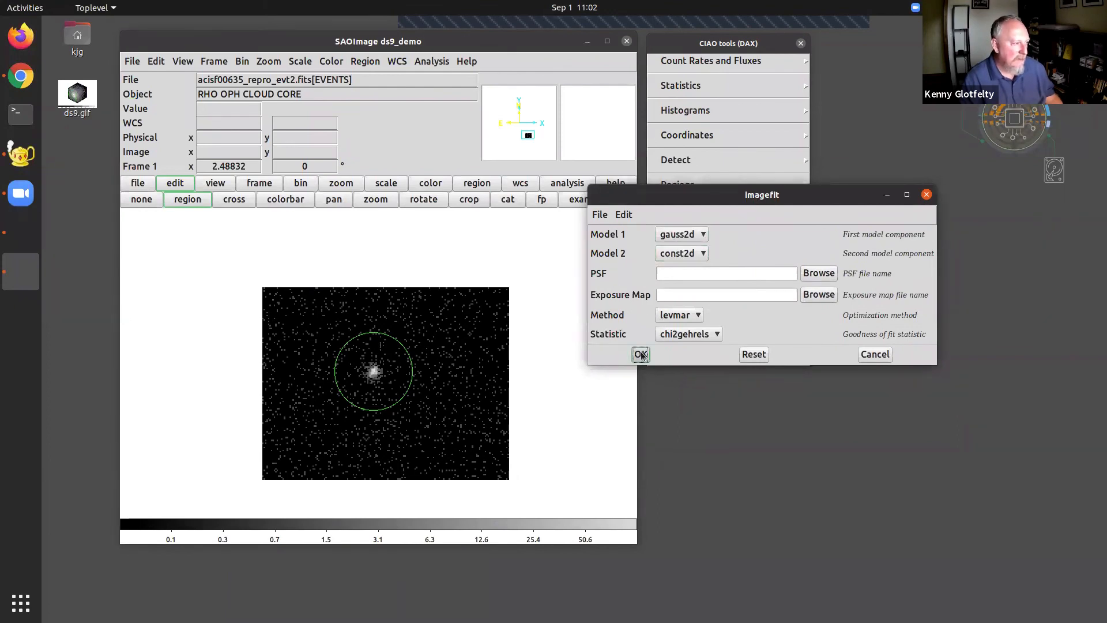
left_click_drag(837, 378, 722, 75)
left_click_drag(214, 31, 729, 182)
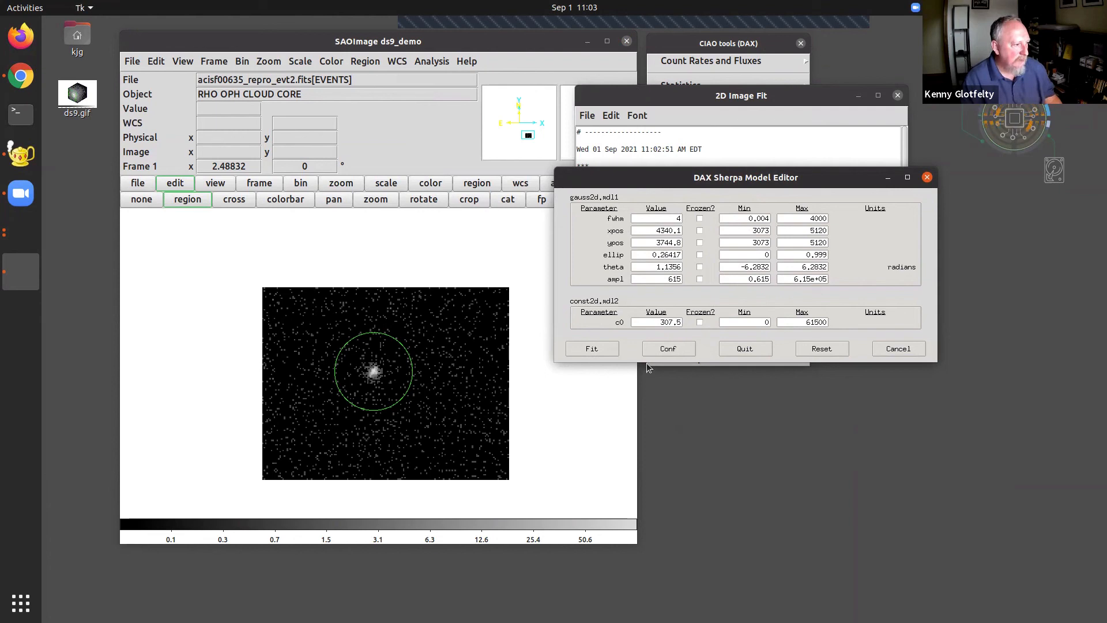
Step: Run the 2D fit, quit the model editor to produce the result frames, and bring the image window forward
left_click(593, 350)
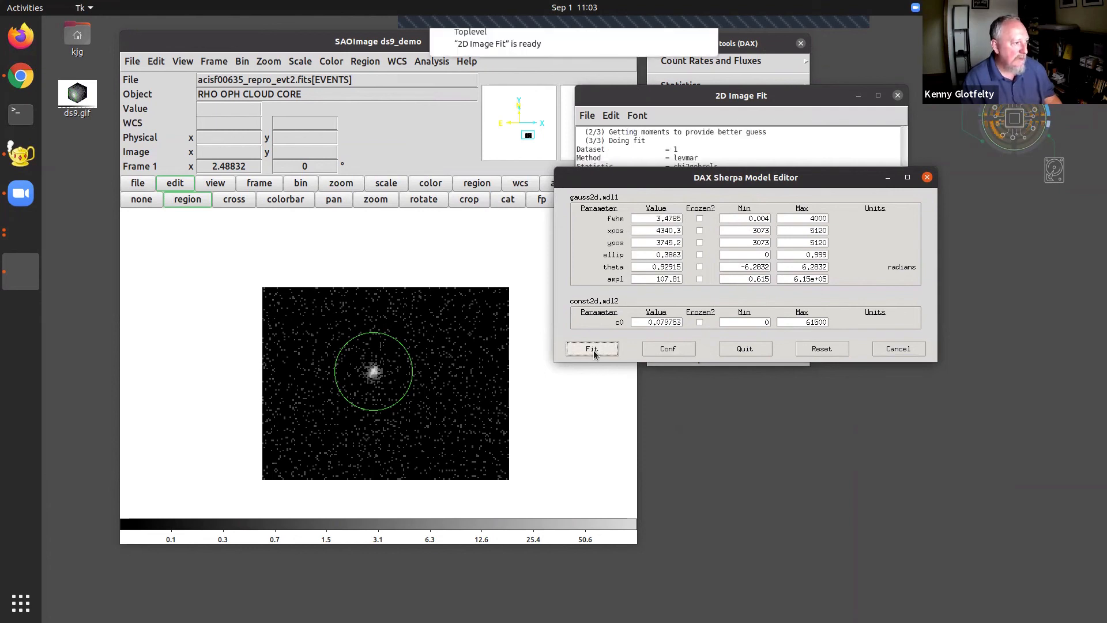
left_click(745, 348)
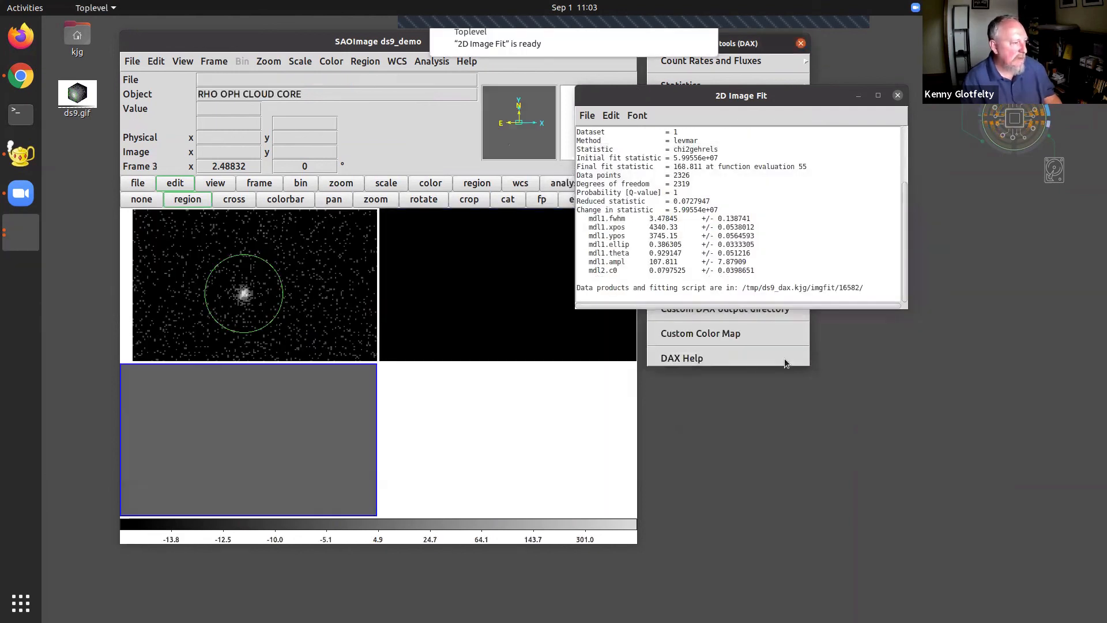
left_click_drag(765, 219, 666, 272)
left_click(454, 40)
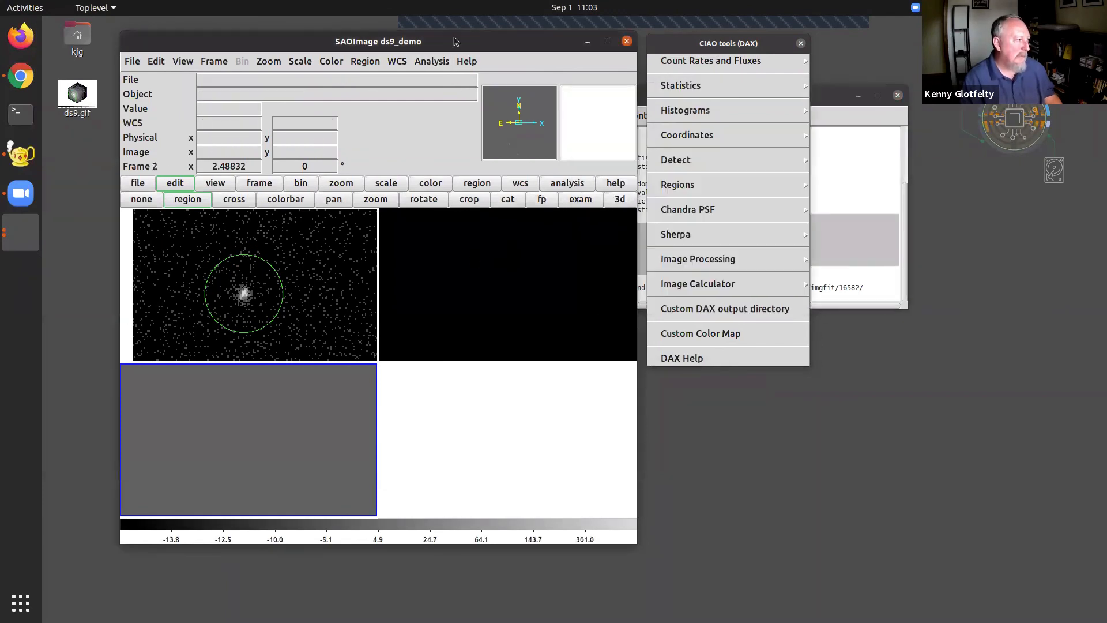
Step: Match the model and residual frames' alignment to the data frame
left_click(346, 288)
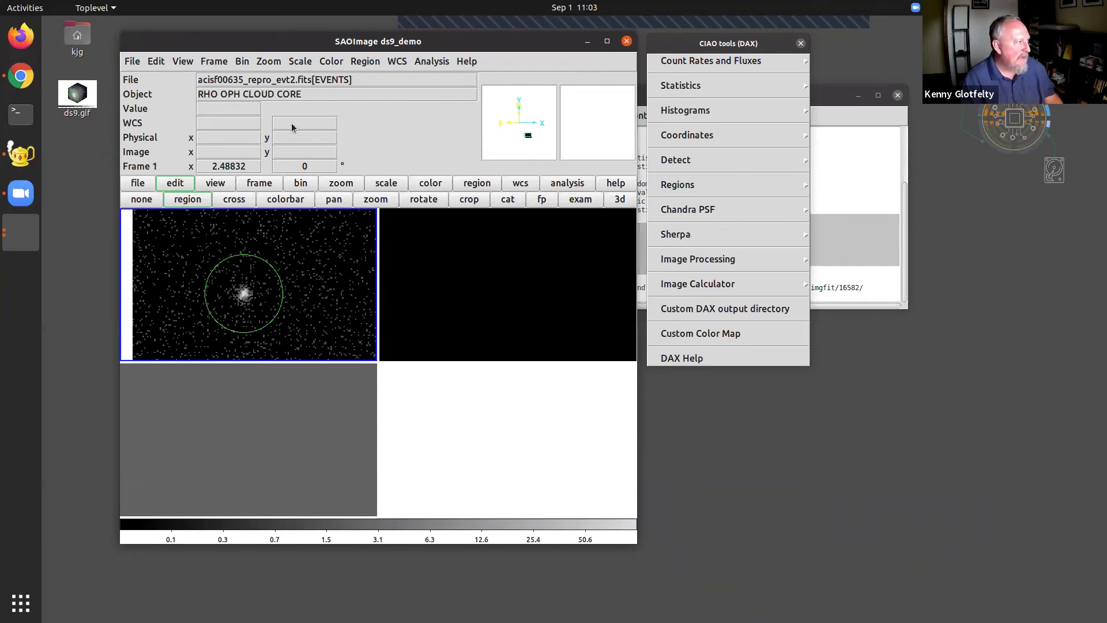
left_click(199, 61)
mouse_move(233, 289)
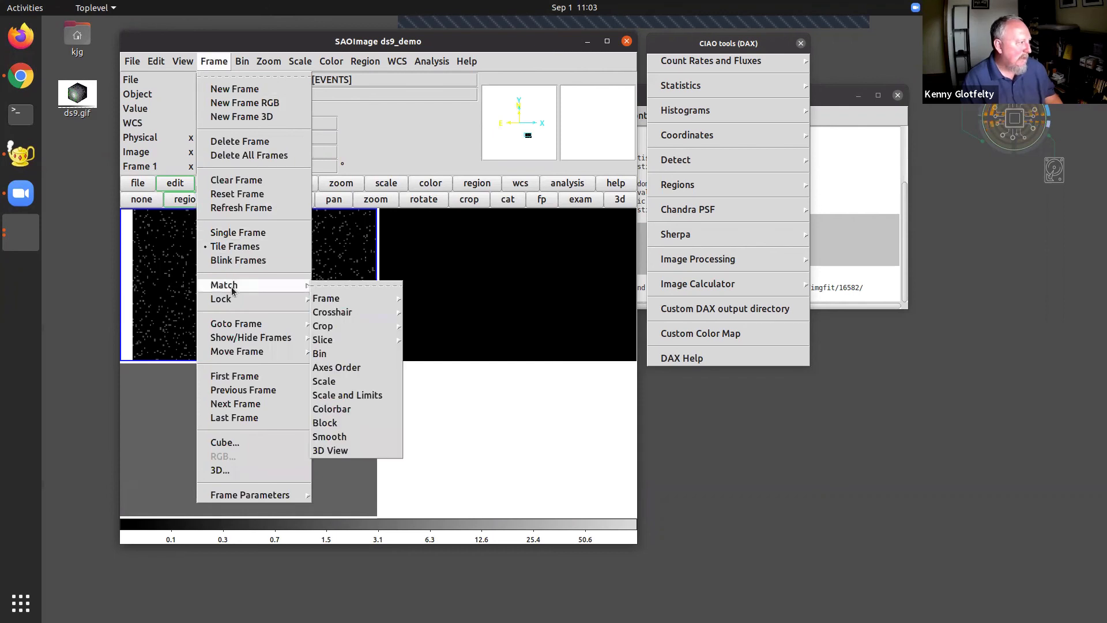
mouse_move(371, 297)
left_click(416, 309)
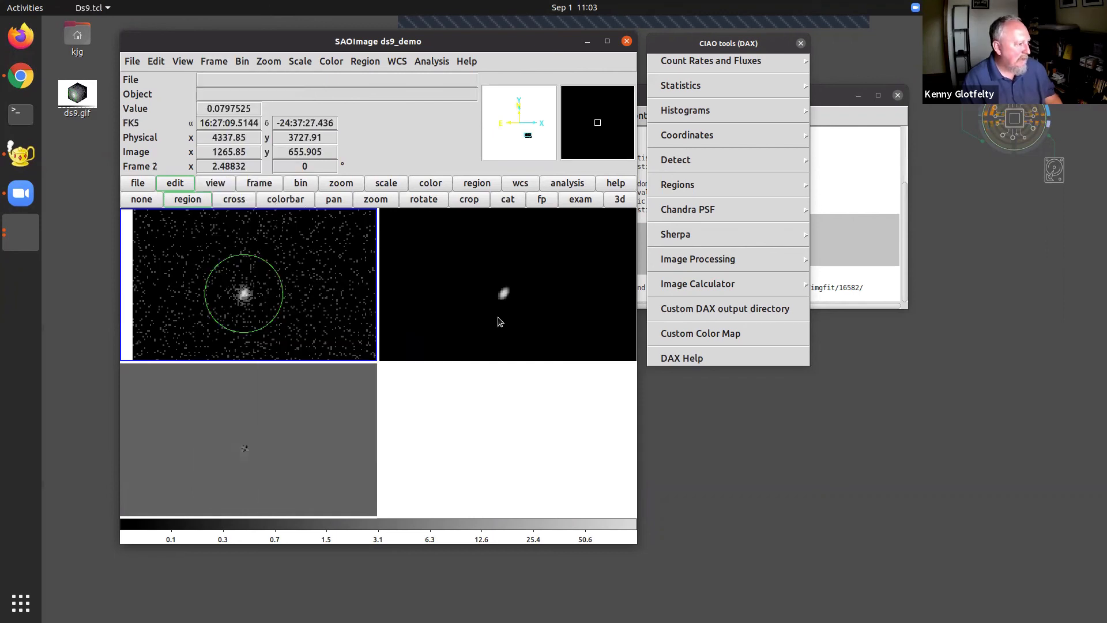
Step: Adjust the contrast of the model and residual frames to bring out their faint structure
left_click(456, 320)
mouse_move(273, 280)
left_mouse_down()
mouse_move(227, 268)
mouse_move(273, 279)
left_mouse_up()
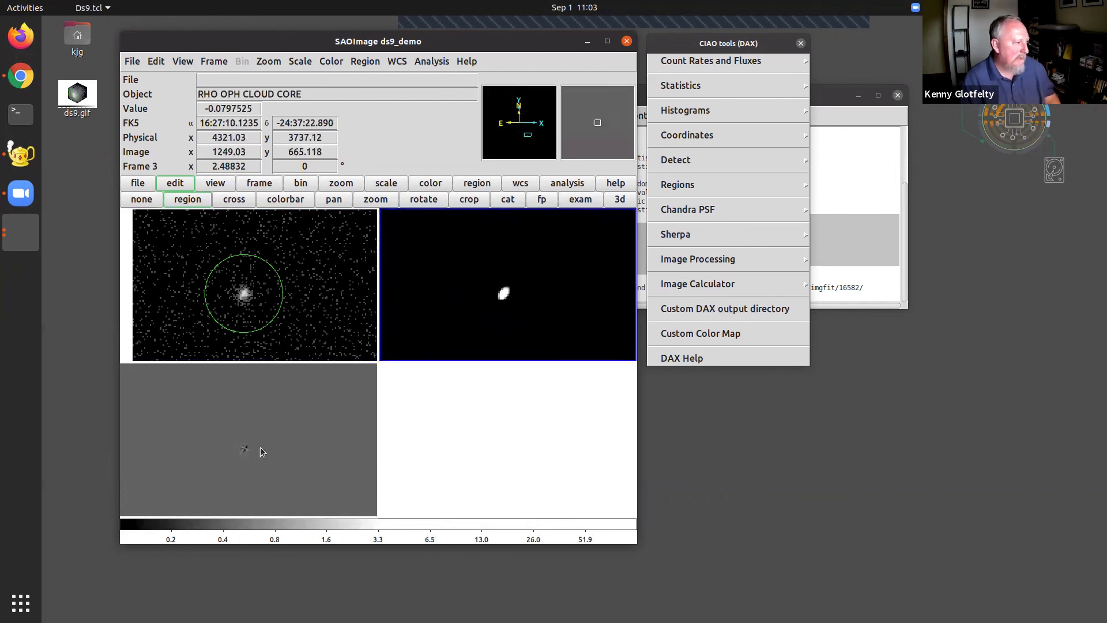
left_click_drag(261, 451, 413, 396)
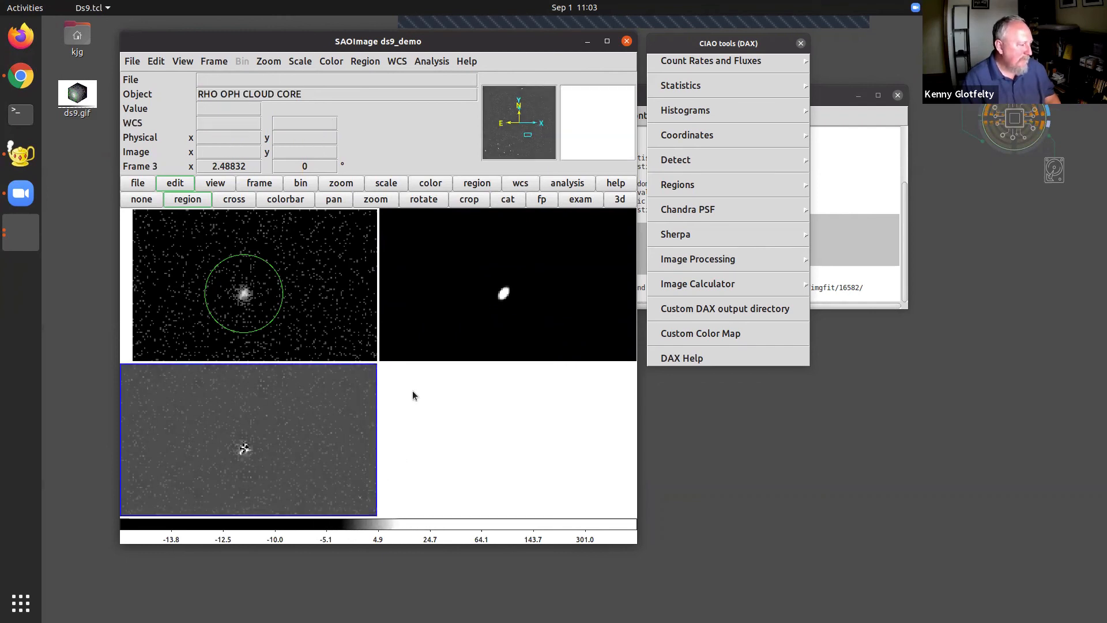
Step: Examine the reduced statistic in the 2D Image Fit log
left_click(883, 241)
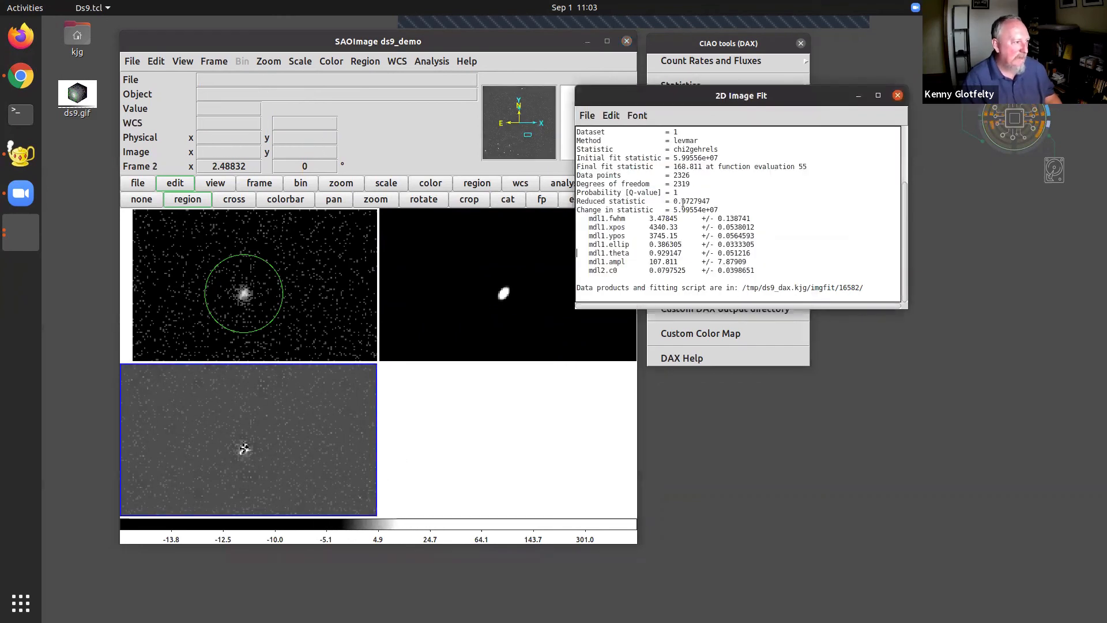
left_click_drag(662, 206, 781, 203)
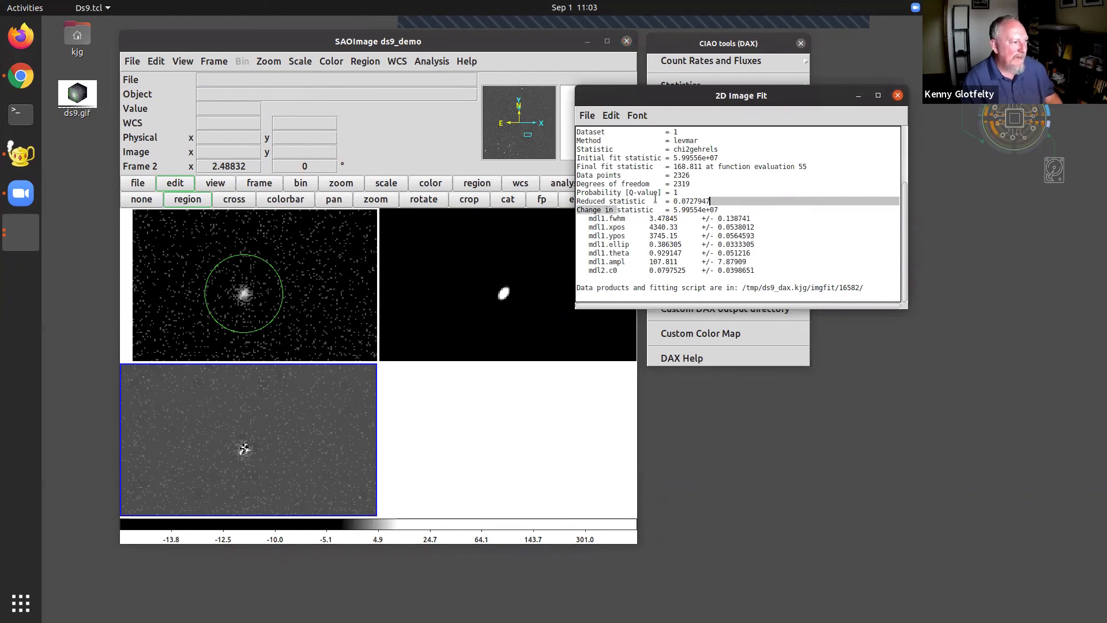
Step: Examine the fitted model parameters and their uncertainties in the 2D Image Fit log, and close the log
left_click_drag(655, 199, 655, 200)
left_click_drag(757, 218, 847, 281)
left_click(809, 243)
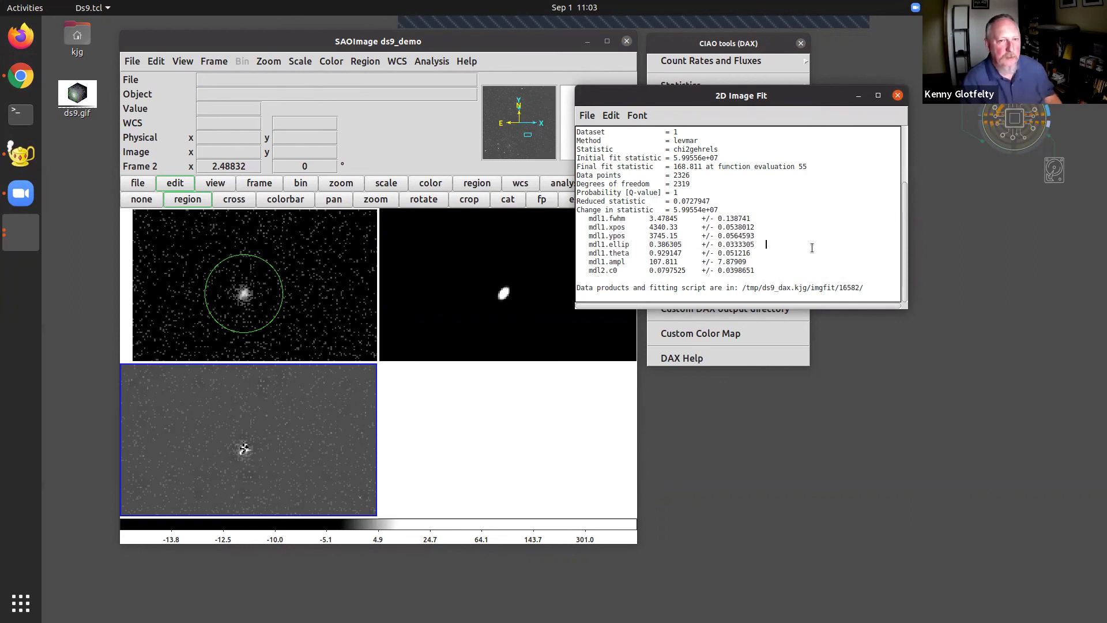
left_click_drag(577, 218, 909, 261)
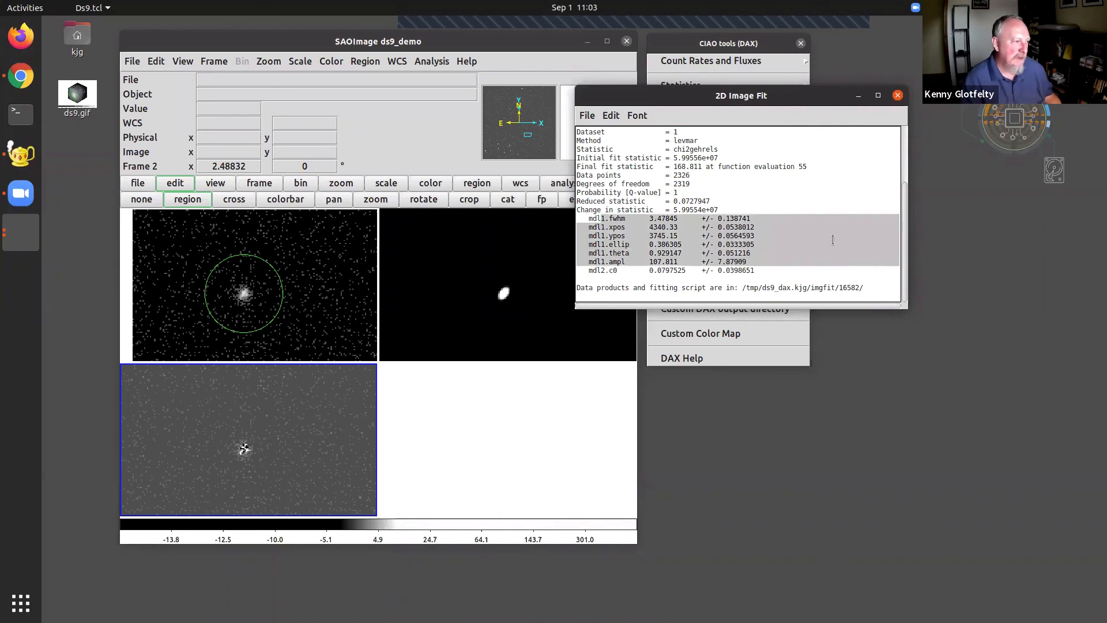
left_click_drag(658, 235, 813, 247)
left_click(865, 279)
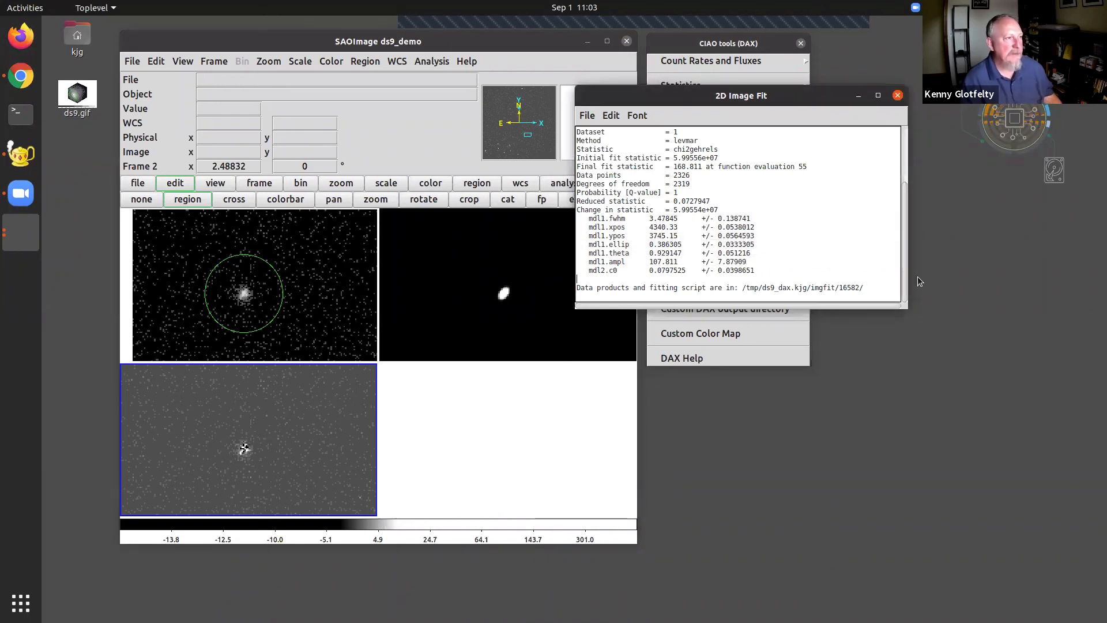
left_click(898, 96)
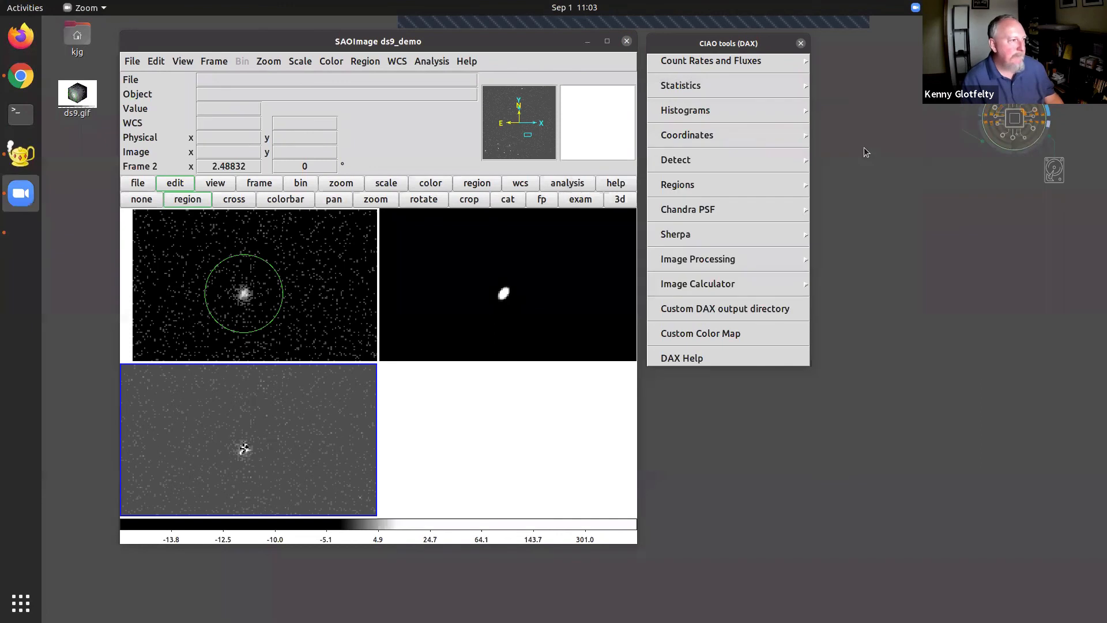
Step: Delete the model and residual frames, keep the event data frame, and select its circular region
left_click(257, 308)
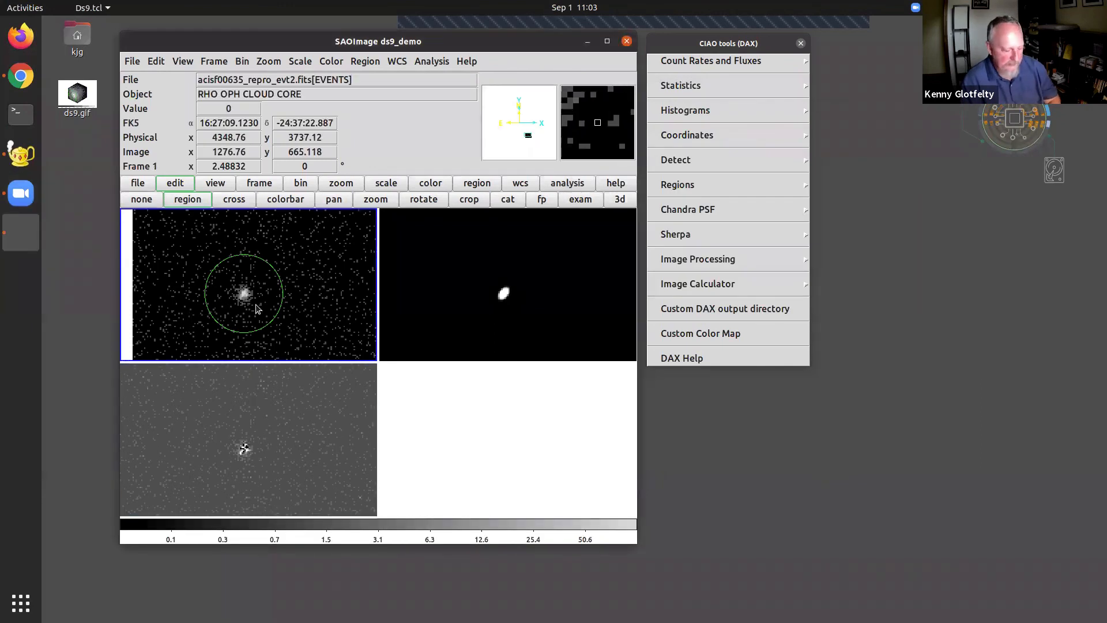
left_click(495, 333)
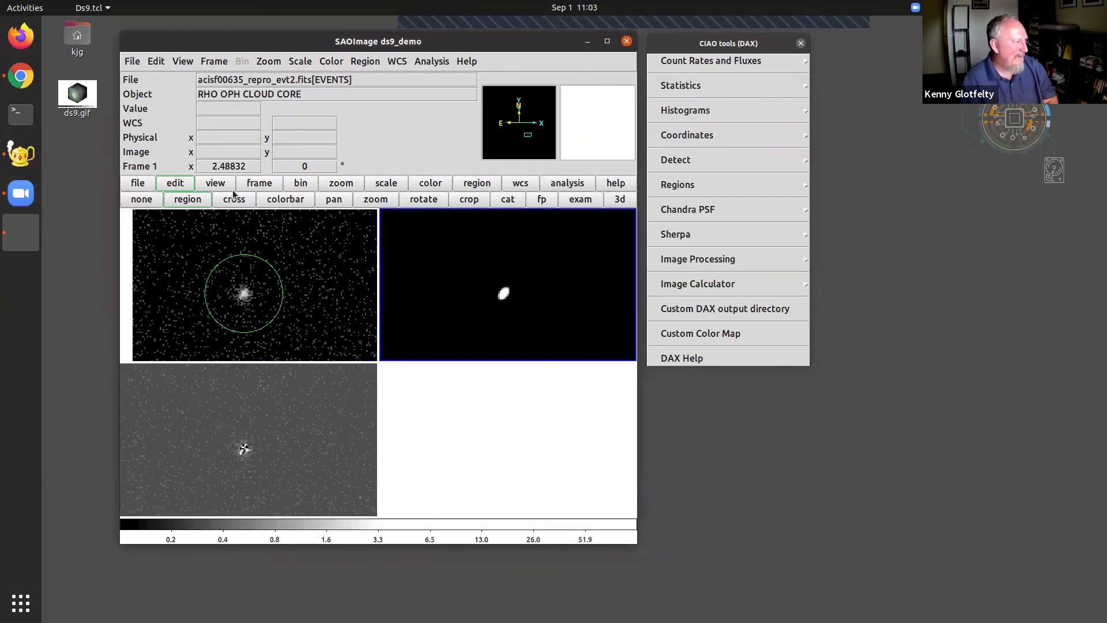
left_click(253, 186)
left_click(258, 199)
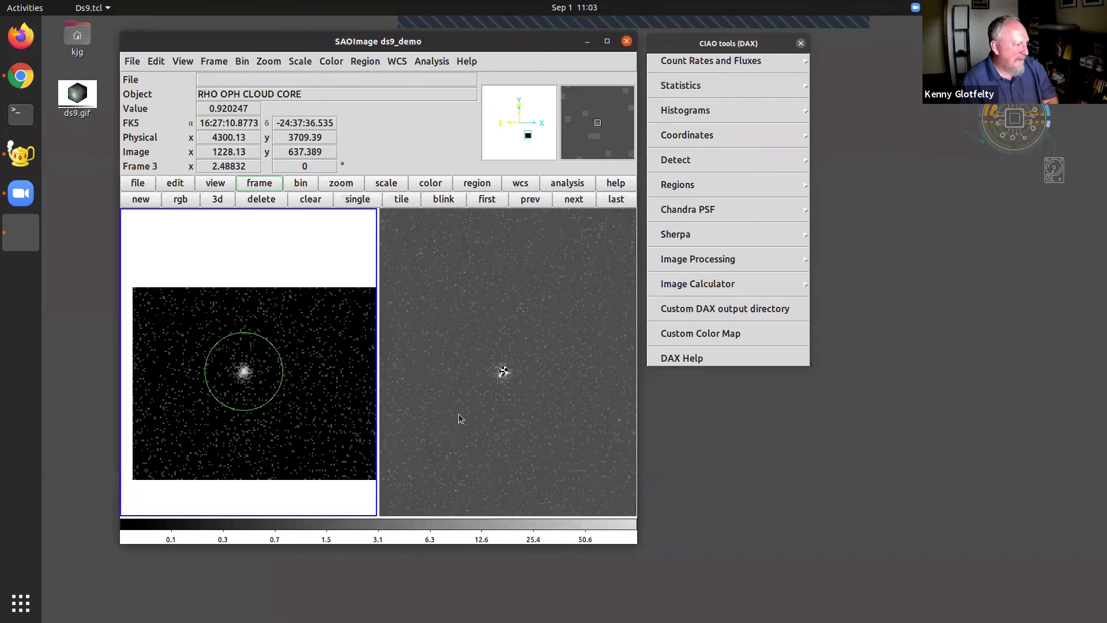
left_click(261, 199)
left_click(366, 385)
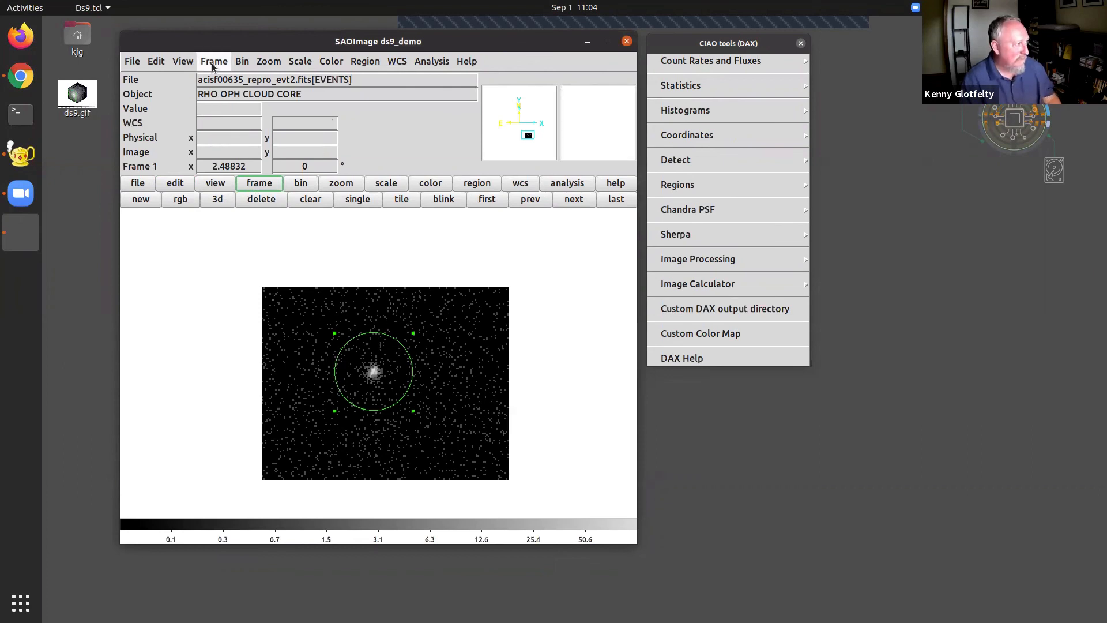
left_click(268, 61)
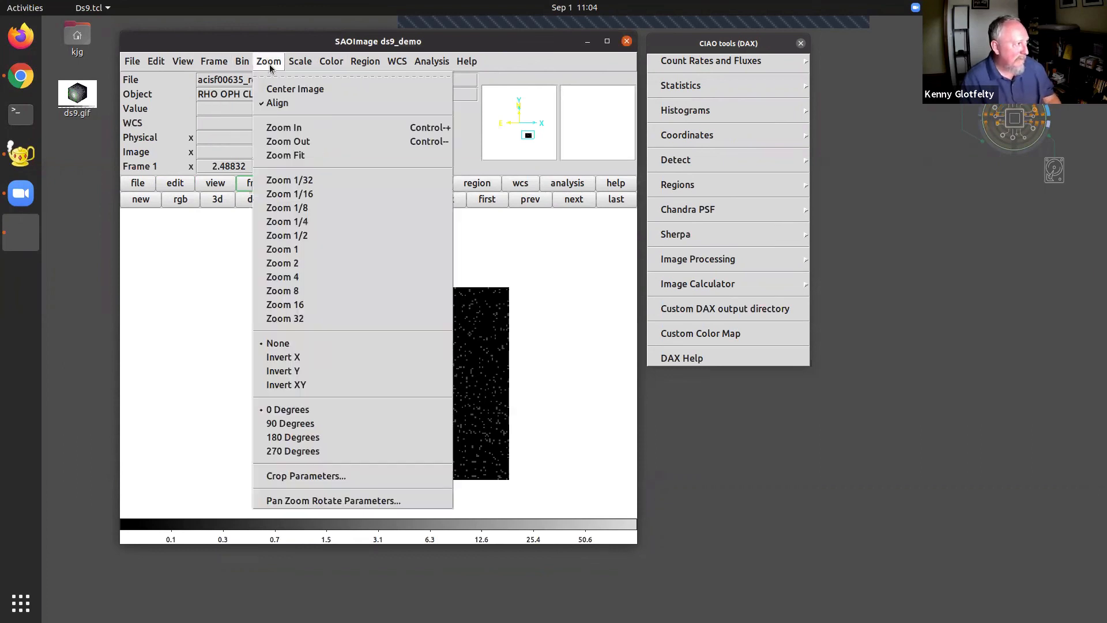
left_click(272, 501)
left_click(808, 481)
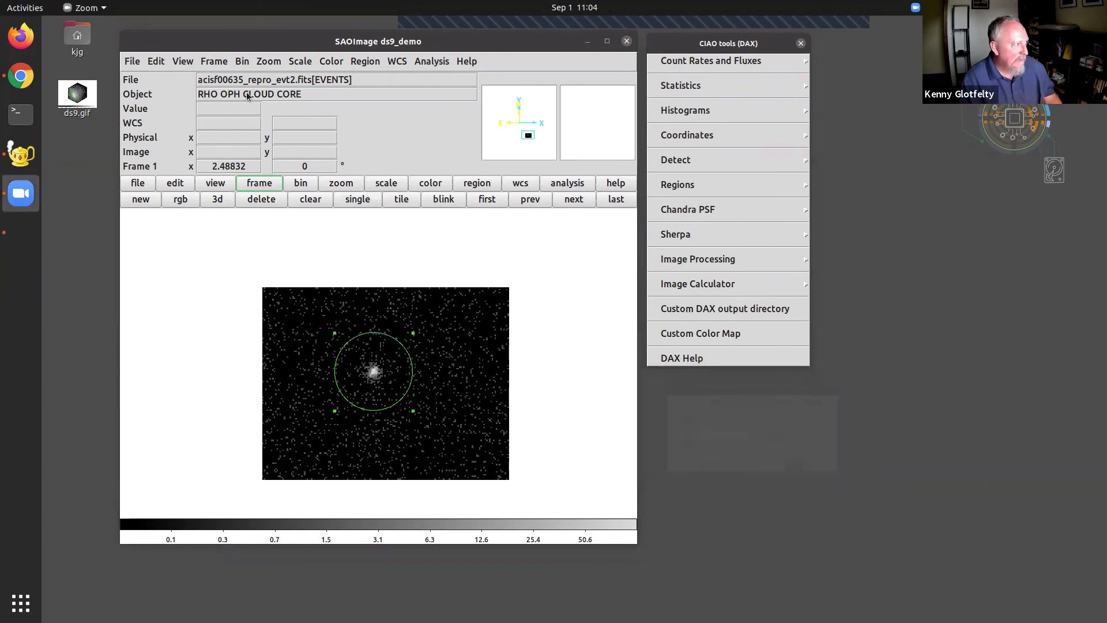
Step: Reset the crop parameters so the event image is no longer cropped, and close the crop dialog
left_click(269, 61)
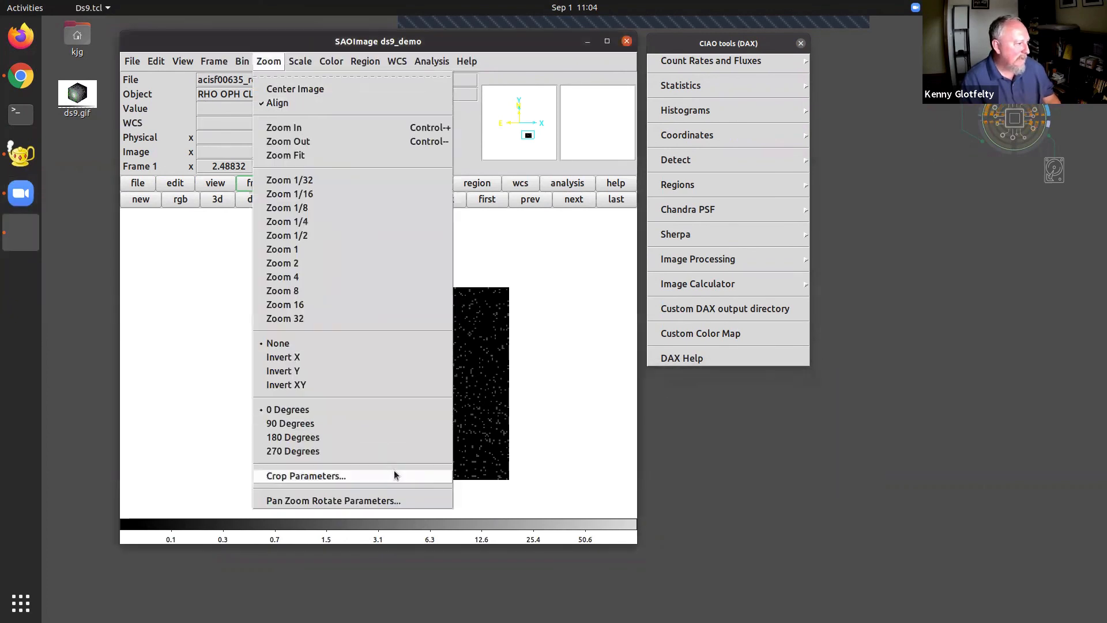
left_click(395, 476)
left_click(765, 456)
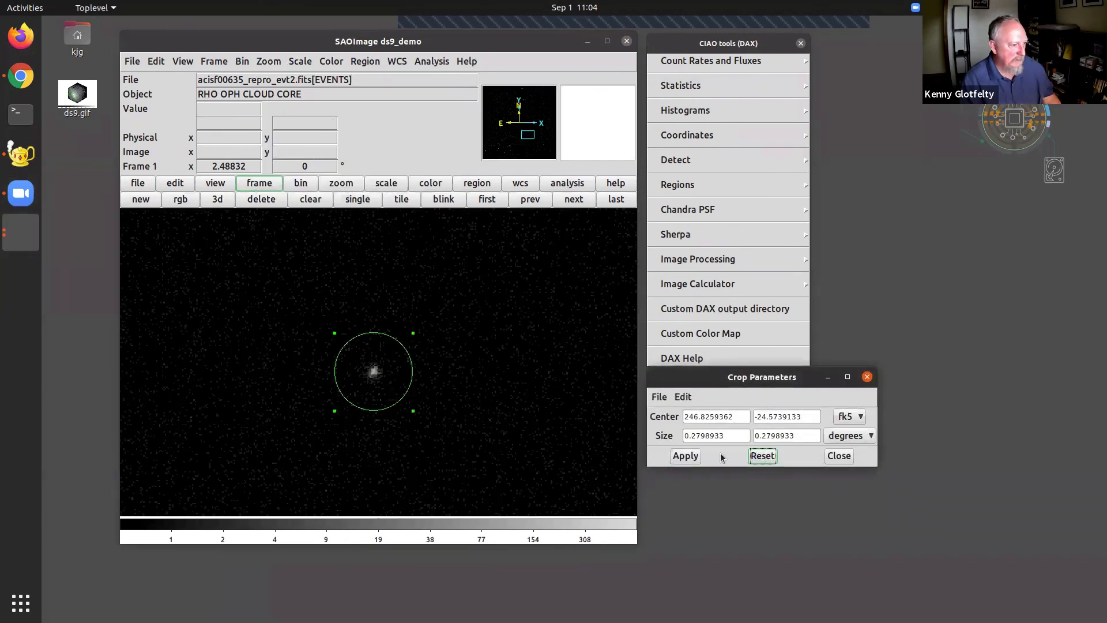
left_click(838, 455)
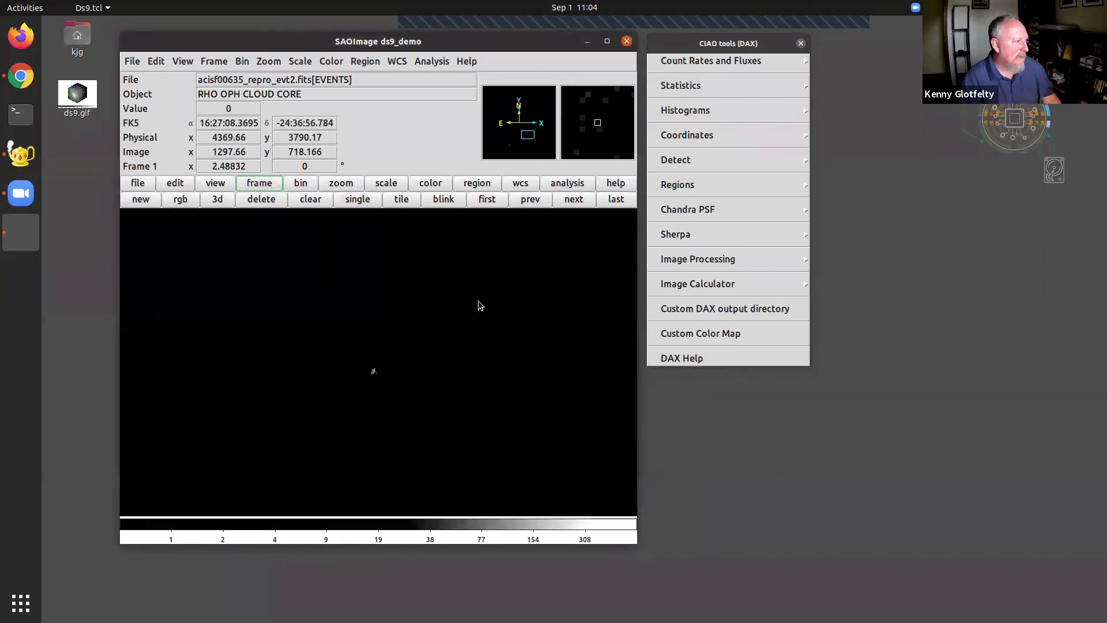
Step: Move the circular region from the central source onto the brighter source to its lower left
scroll(340, 407, "down", 2)
scroll(324, 449, "down", 2)
scroll(324, 449, "down", 2)
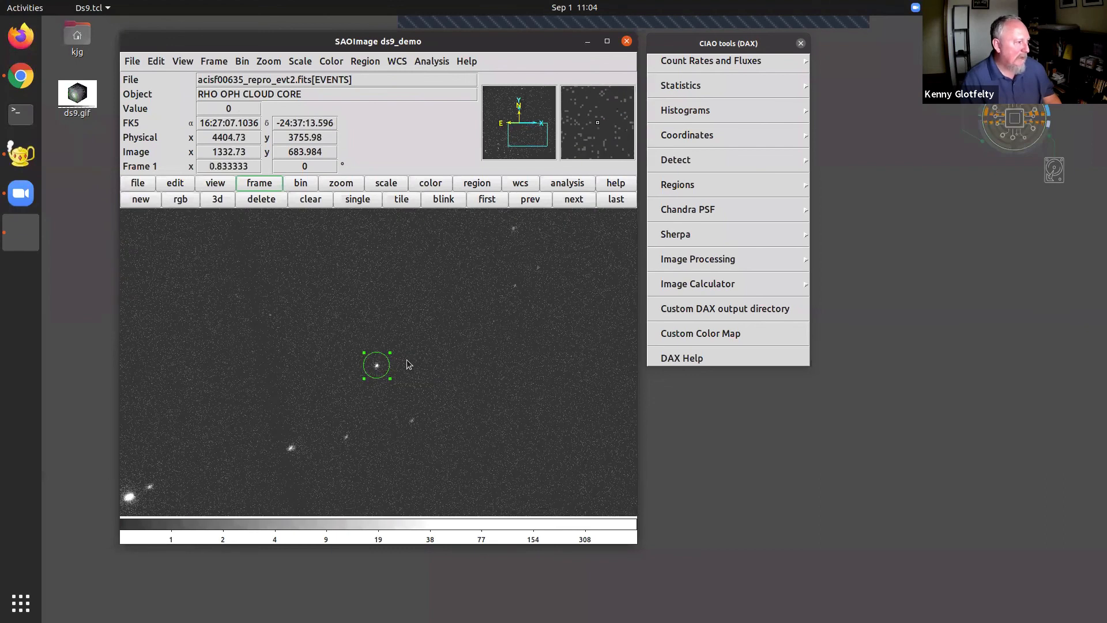
left_click_drag(376, 367, 290, 448)
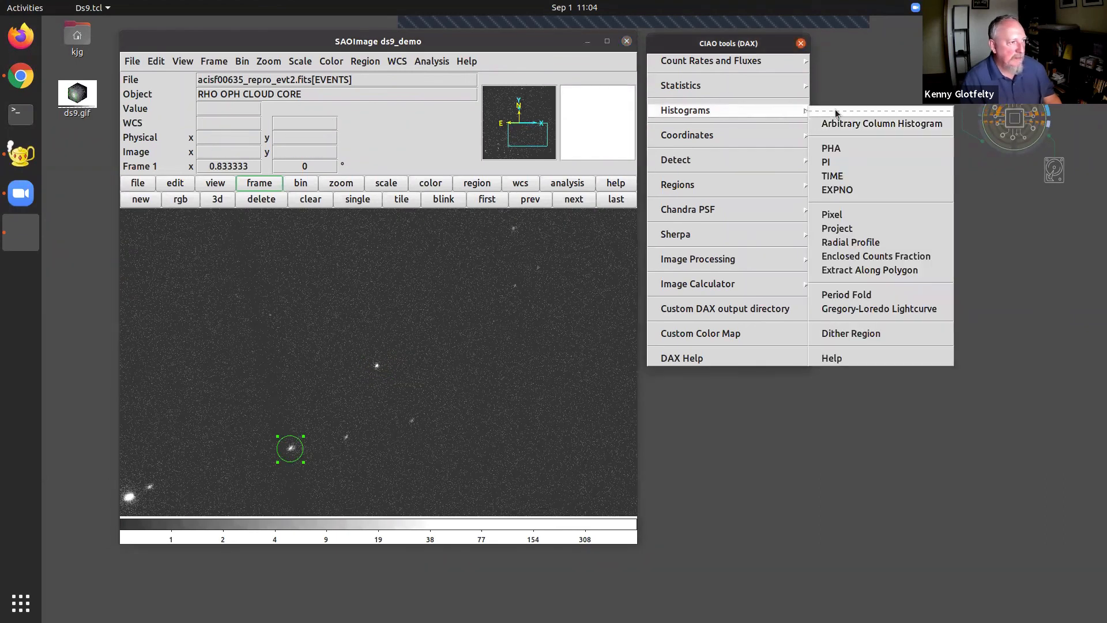
Step: Detach the Histograms tools, plot the PI histogram of the circled source, and close its log and plot
left_click(822, 110)
left_click(829, 172)
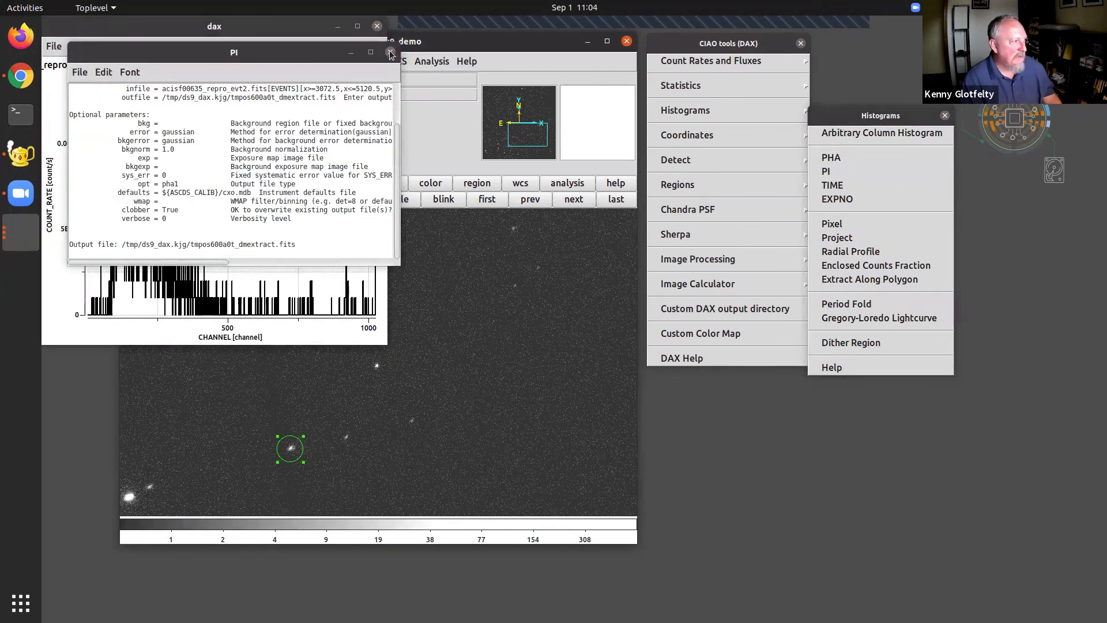
left_click(390, 53)
left_click(377, 26)
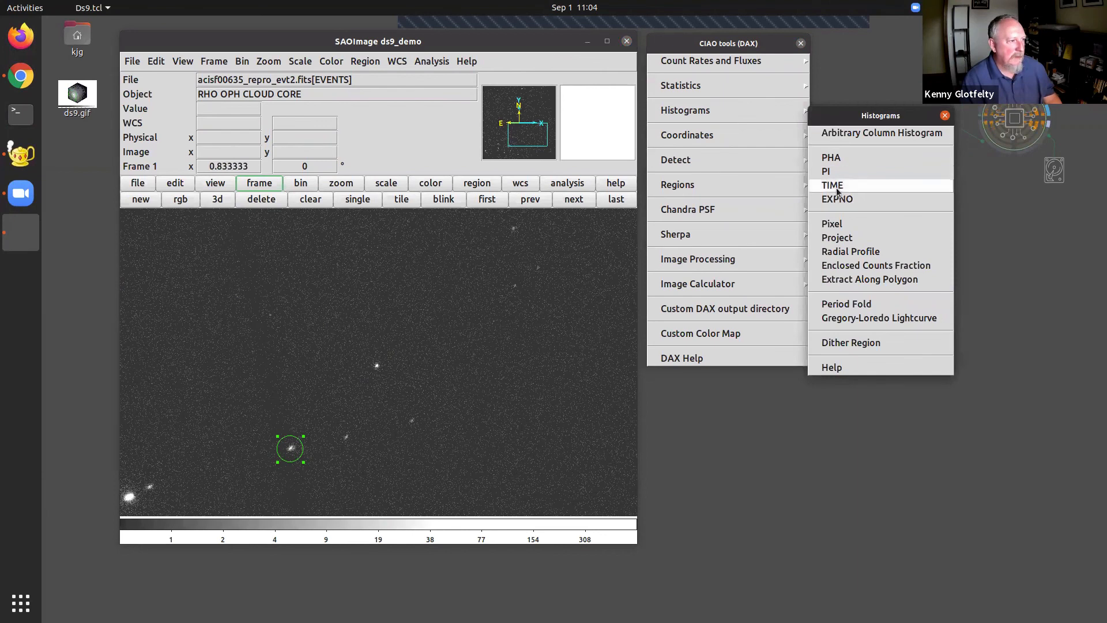
Step: Plot the circled source's TIME histogram with a bin size of 1000 and place its log clear of the plot
left_click(835, 185)
type("1000")
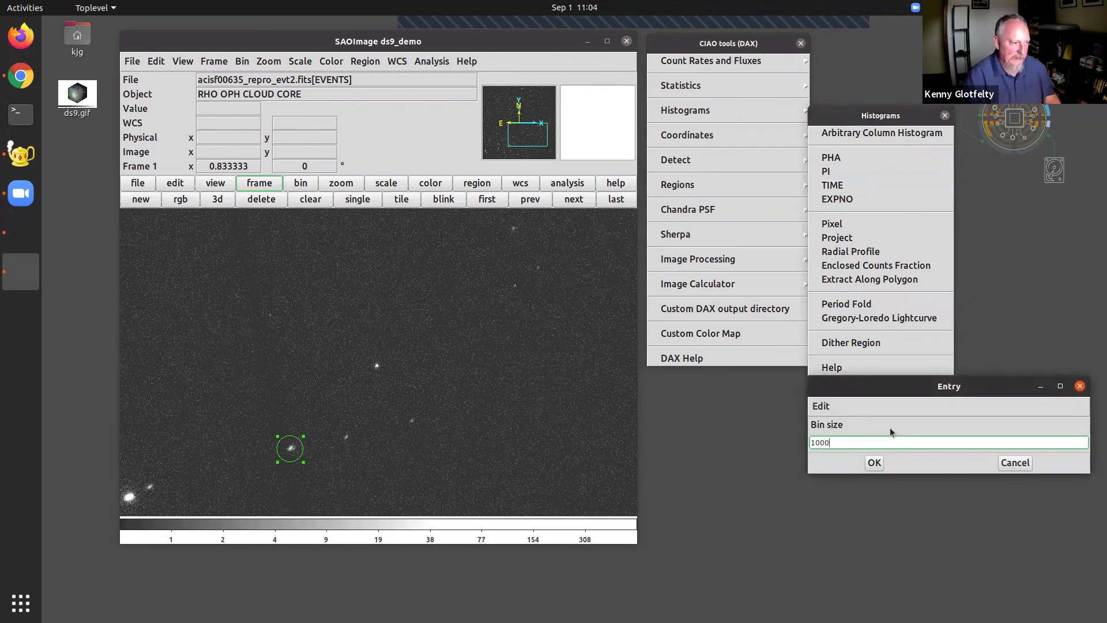
key("Return")
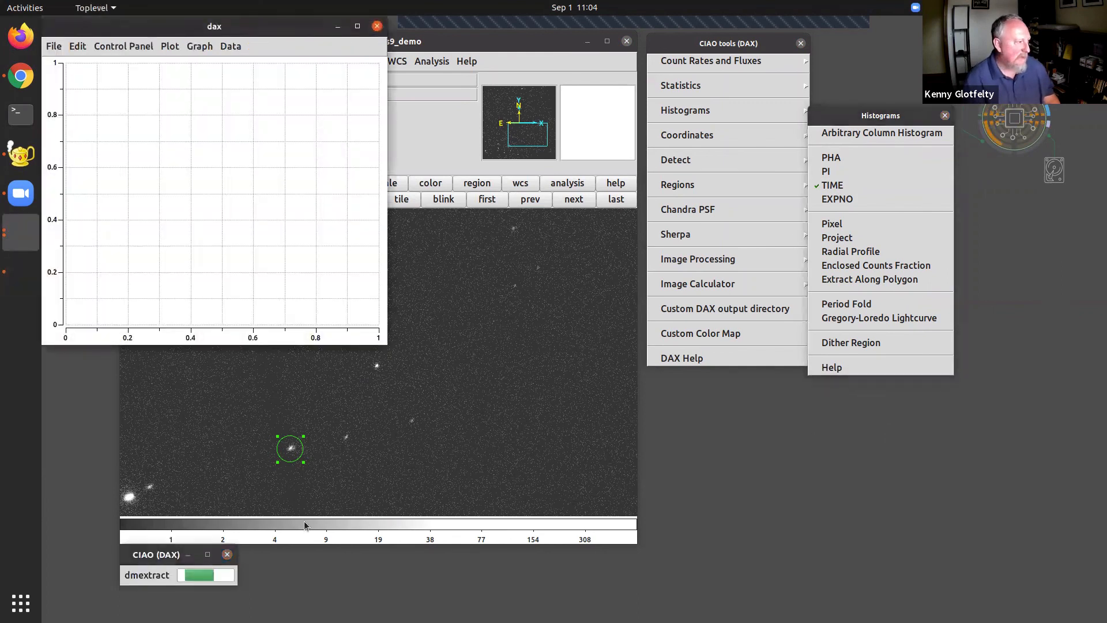
left_click_drag(269, 52, 676, 367)
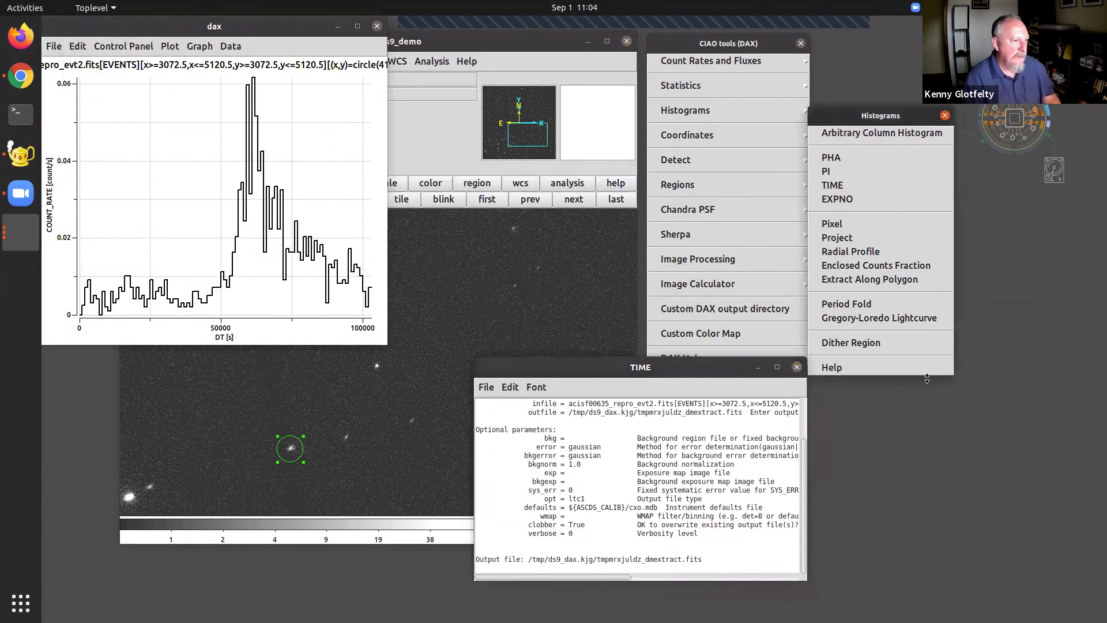
Step: Compute the Gregory-Loredo lightcurve of the circled source, view it, and close its log and plot
left_click(861, 319)
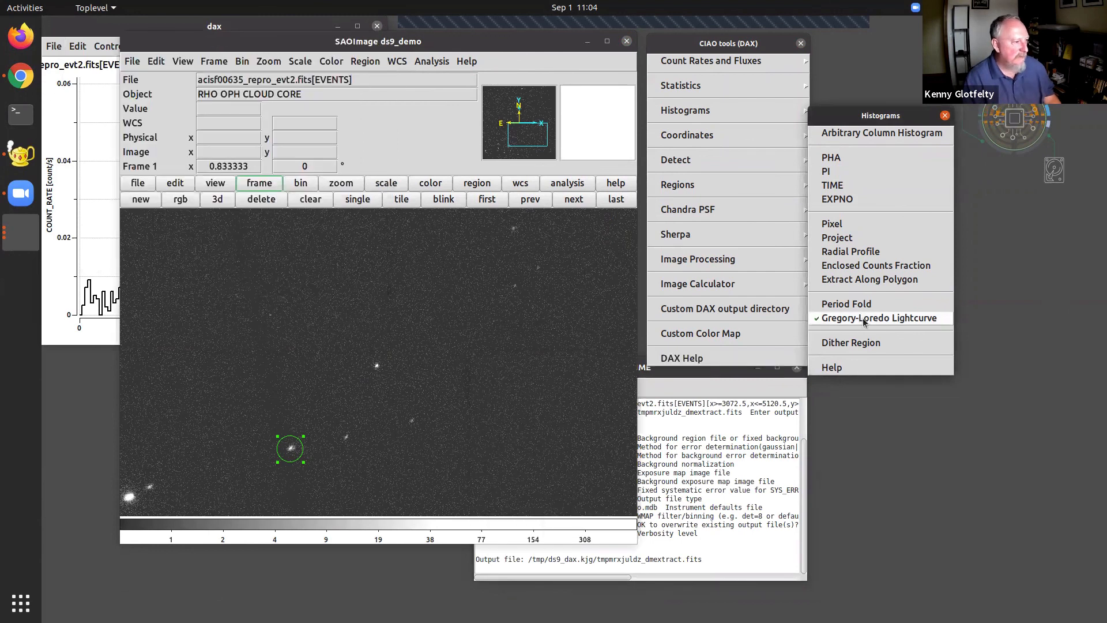
left_click_drag(217, 85, 569, 128)
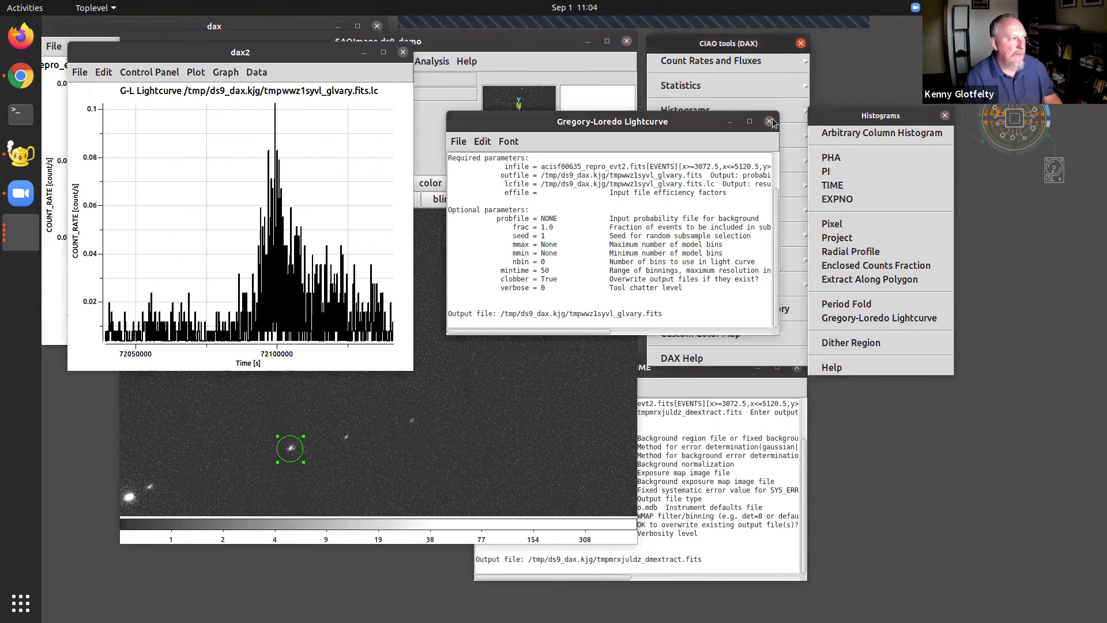
left_click(770, 122)
left_click(404, 52)
Step: Close the TIME histogram's plot and log
left_click(332, 26)
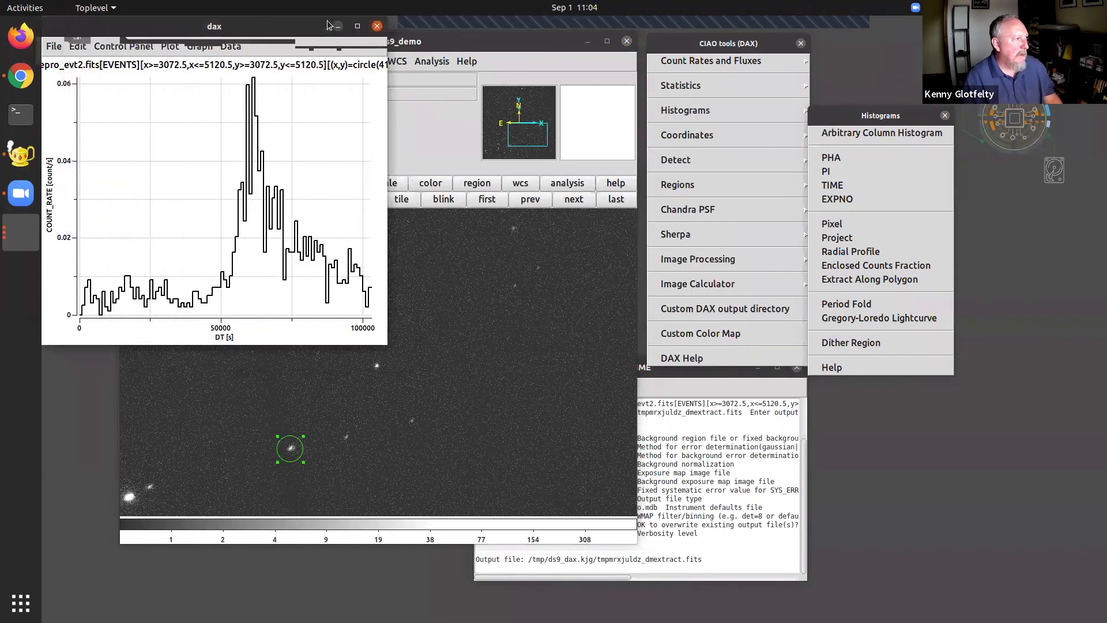
left_click(377, 26)
left_click(809, 360)
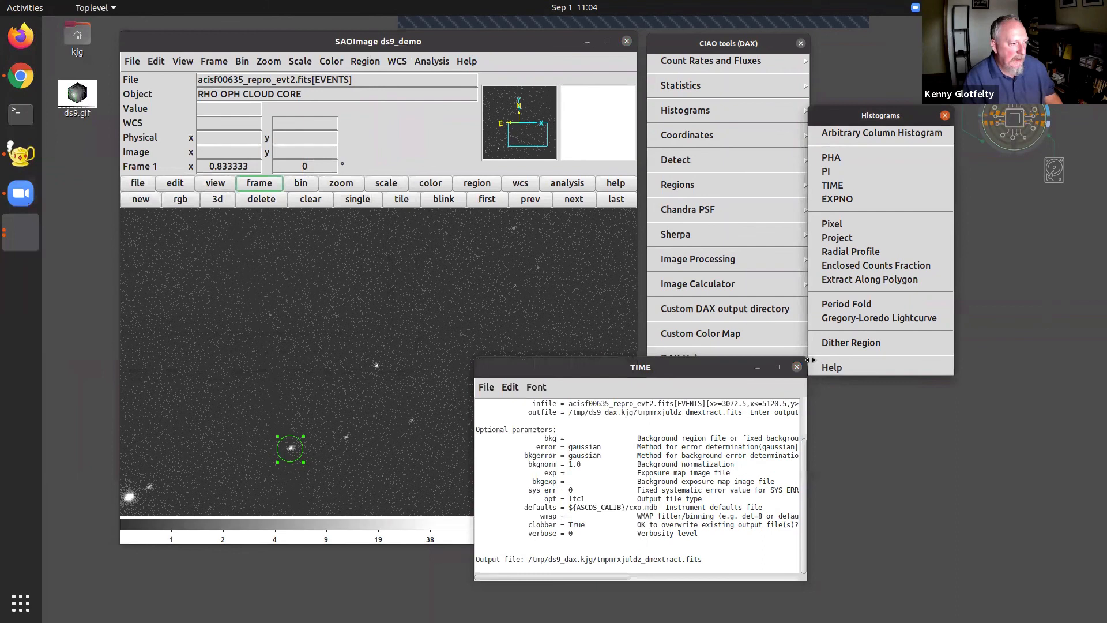
left_click(797, 367)
Step: Place a small circular region around the central source and delete the circle on the source to its lower left
left_click(377, 365)
left_click(377, 372)
left_click(330, 442)
left_click(289, 450)
key("Delete")
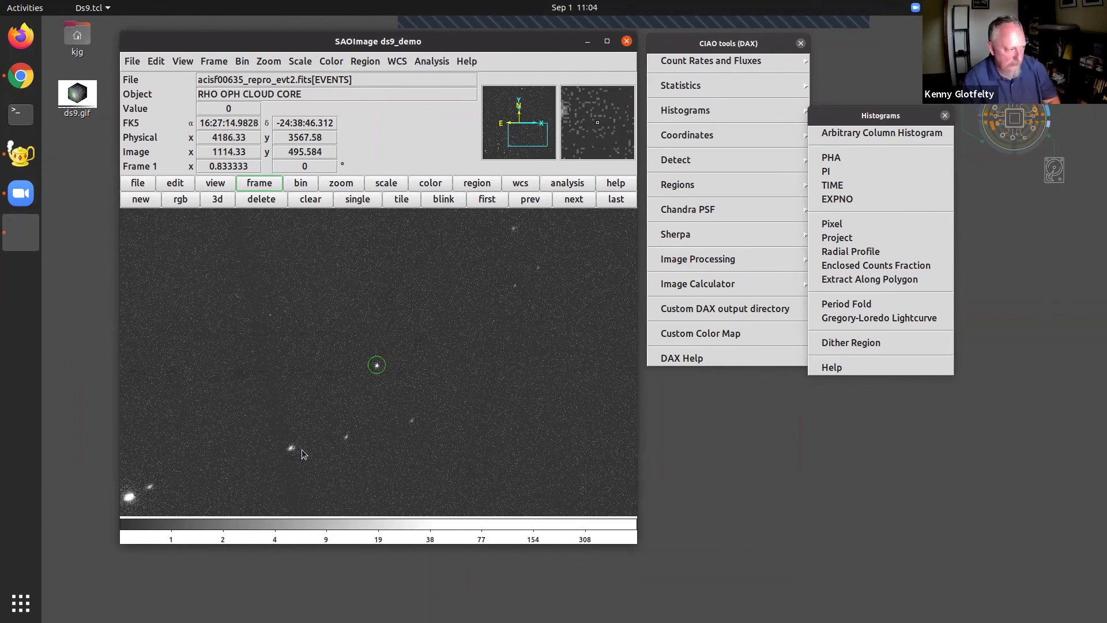
Step: Draw a circle of about 0.0099 degrees radius in the empty sky above the central source and mark it as background
left_click_drag(398, 307, 367, 322)
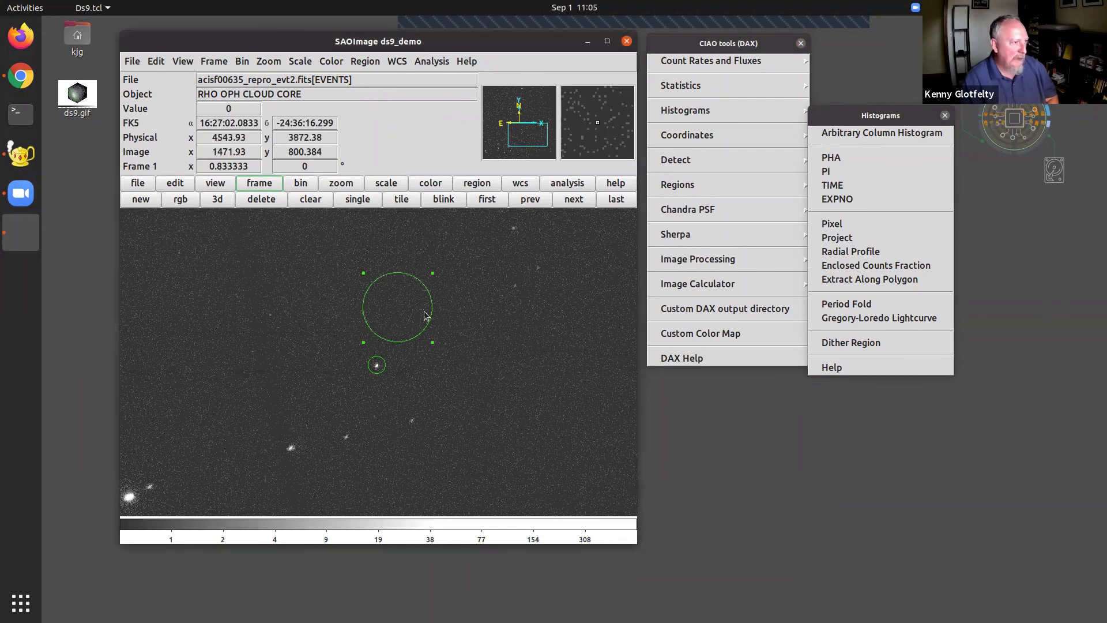
double_click(387, 287)
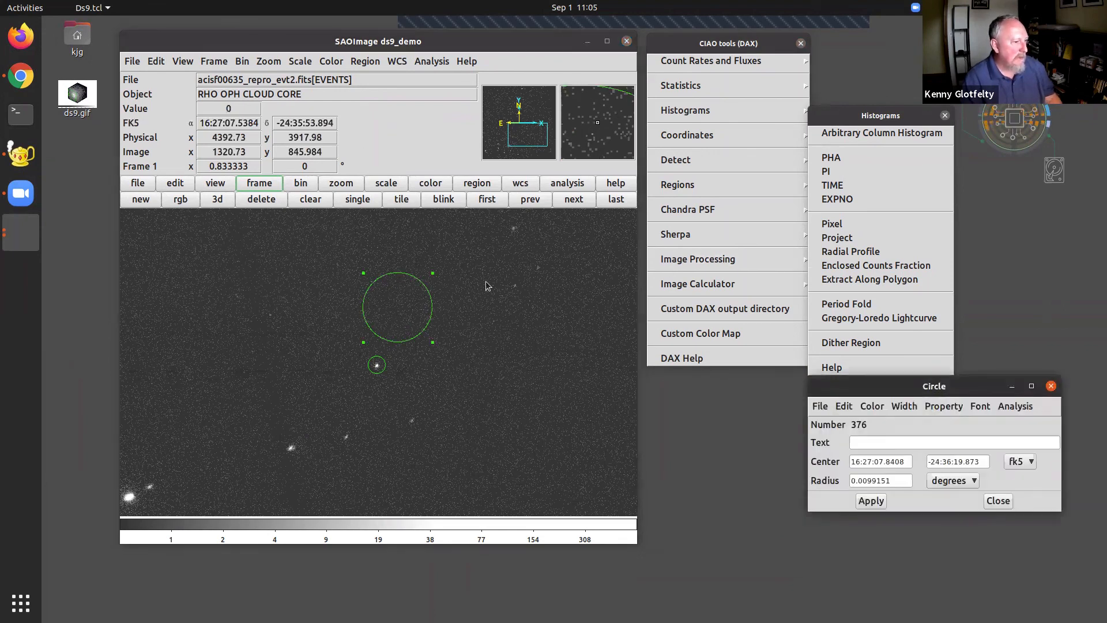
left_click(937, 407)
left_click(958, 577)
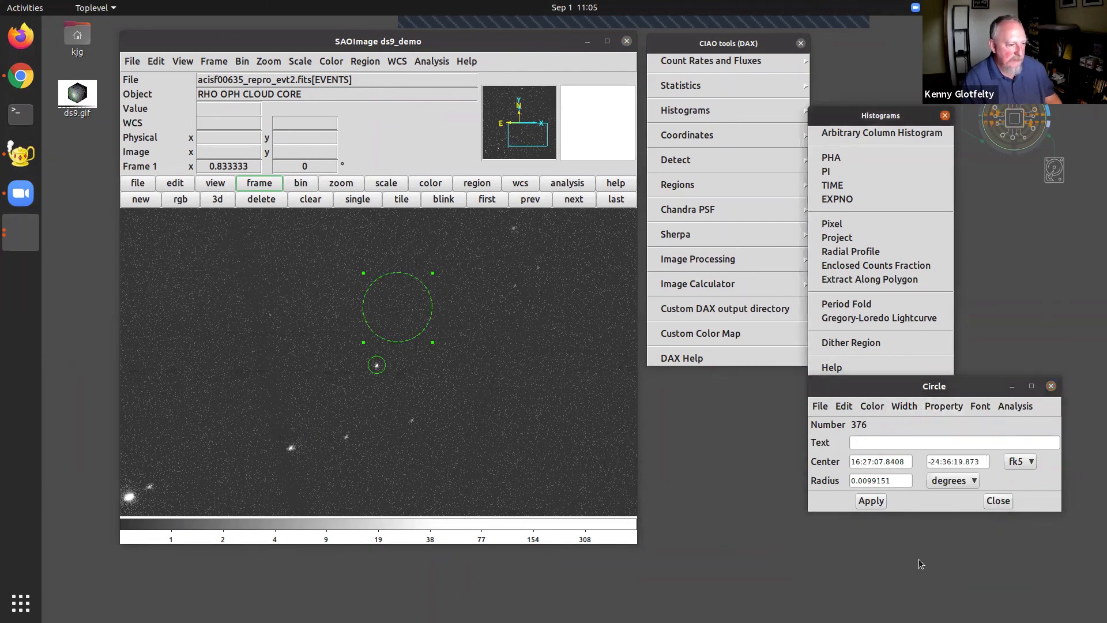
left_click(998, 501)
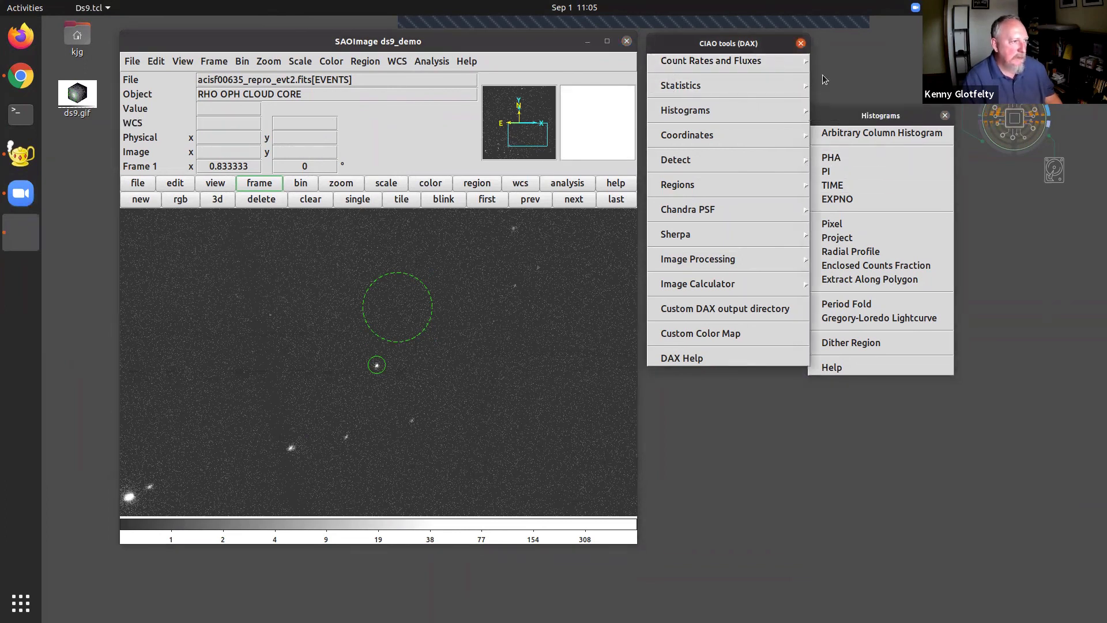
Step: Run srcflux photometry with the marx PSF method and the absorption parameters set to abs1.nH=%GAL%
mouse_move(802, 66)
left_click(836, 90)
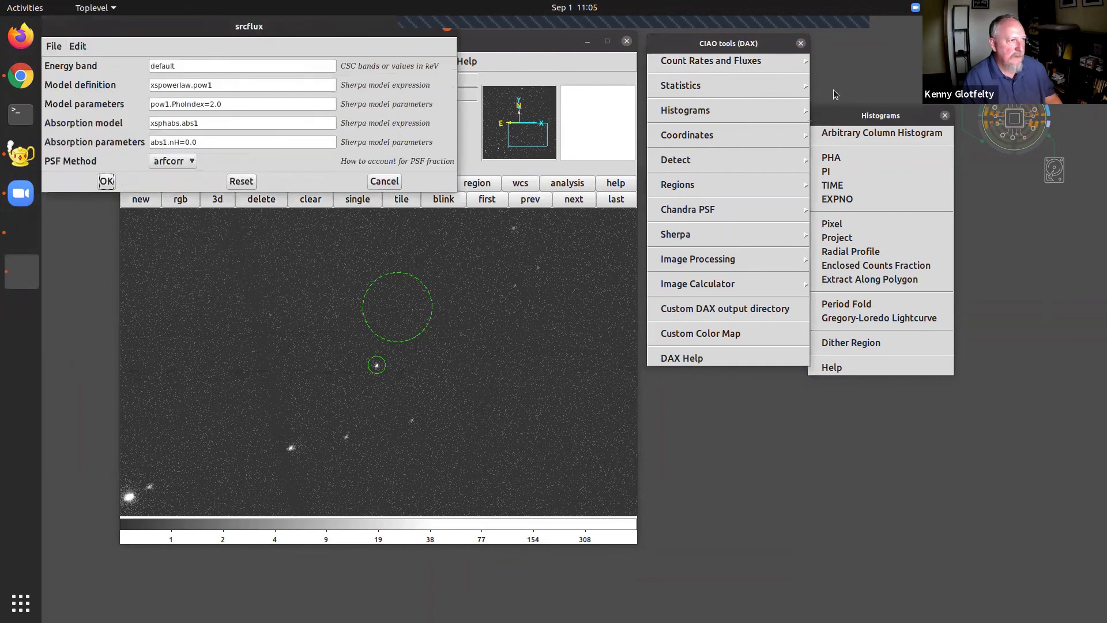
left_click(175, 162)
left_click(165, 229)
left_click(282, 145)
key("BackSpace")
key("BackSpace")
key("BackSpace")
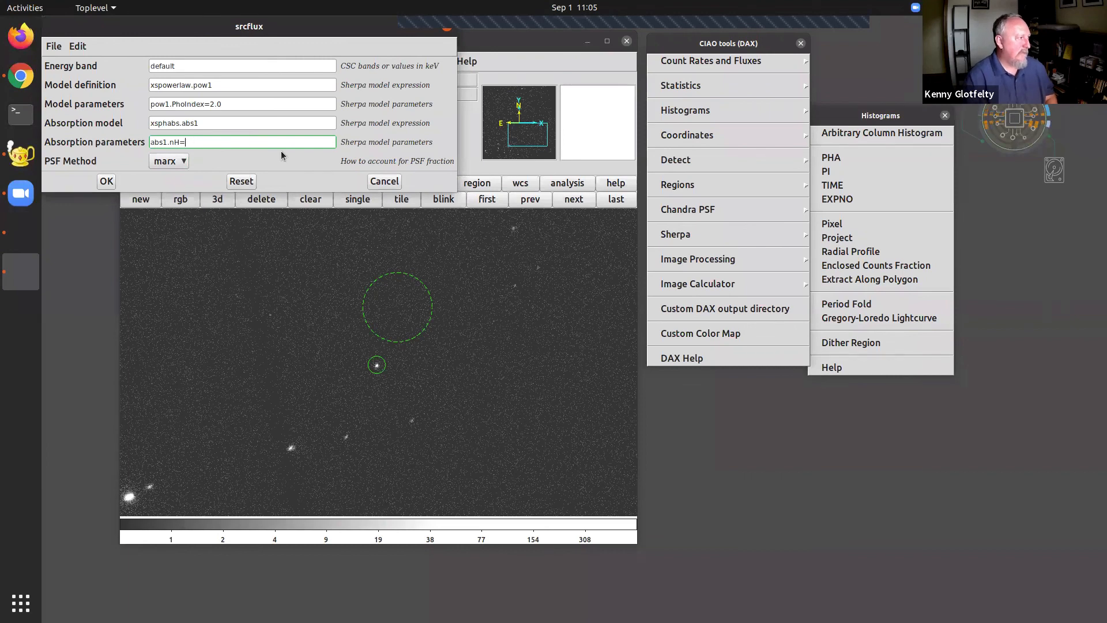
type("%GAL%")
left_click(115, 181)
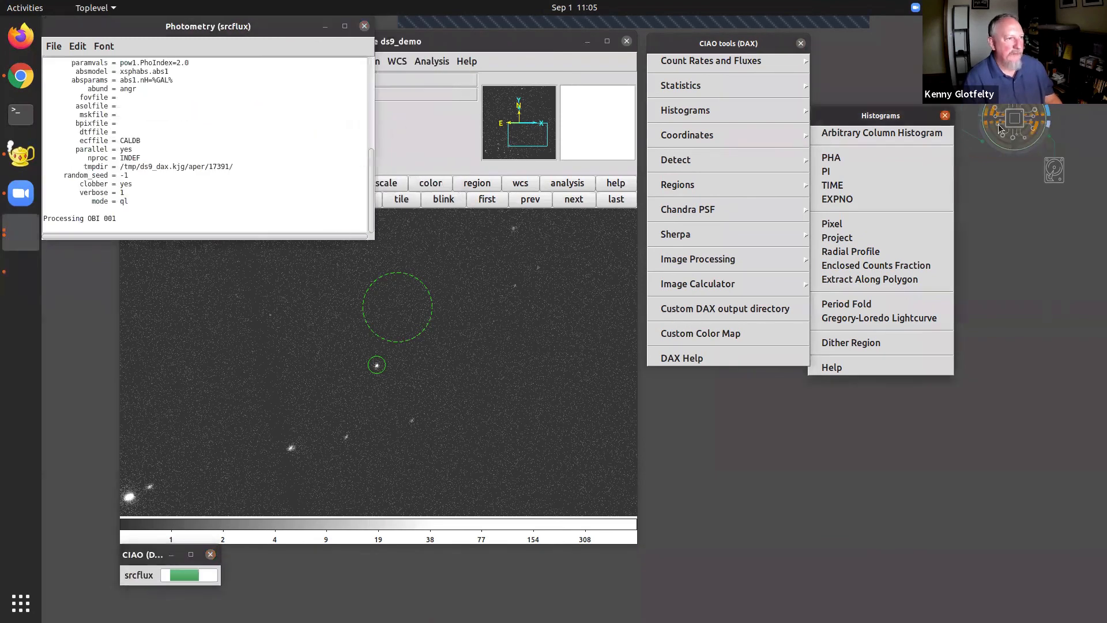
Step: Move the srcflux log off the regions and examine its processing stages, highlighting the marx PSF simulation line
left_click_drag(205, 31, 710, 137)
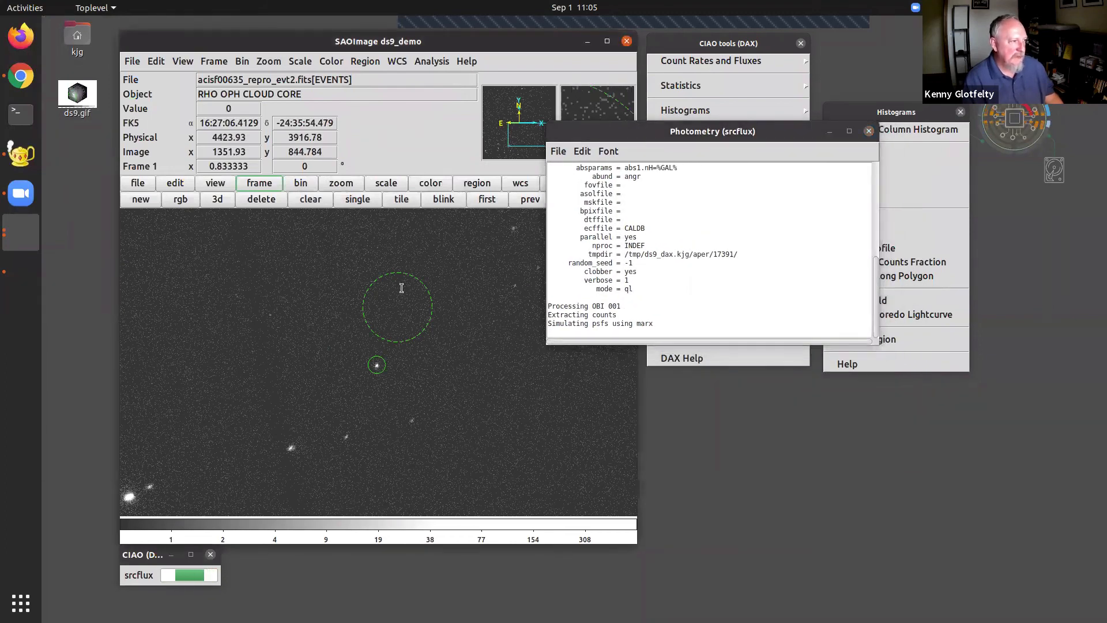
scroll(646, 233, "up", 3)
scroll(646, 233, "up", 5)
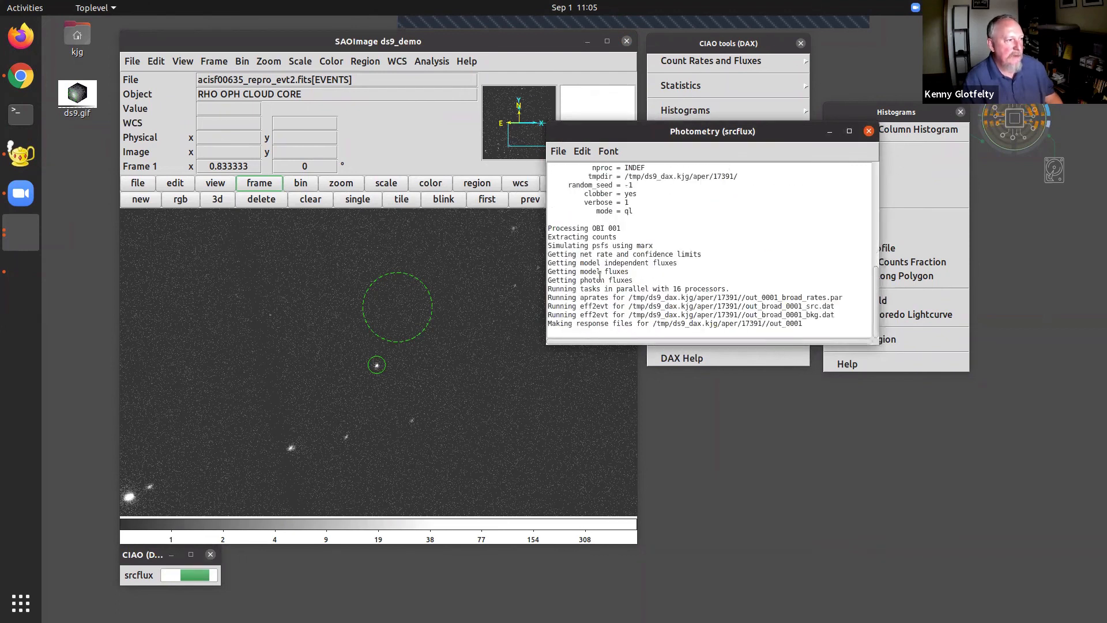
scroll(607, 281, "up", 5)
scroll(551, 273, "up", 1)
triple_click(551, 273)
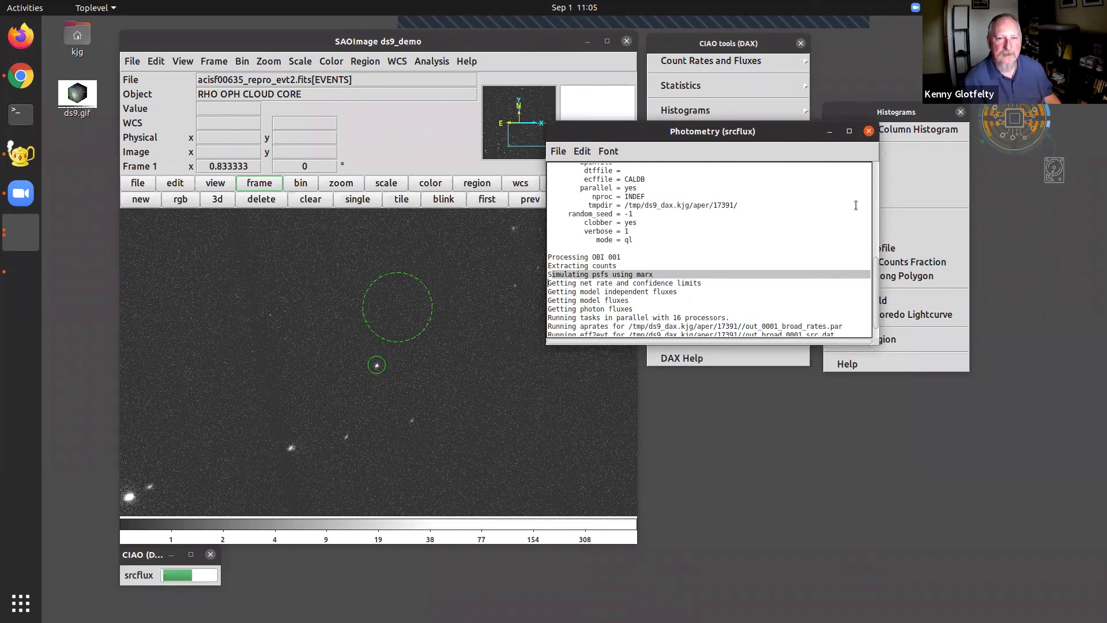
Step: Move the srcflux log below the DAX tools, review its flux summary, and copy the output directory path
left_click_drag(713, 140, 678, 370)
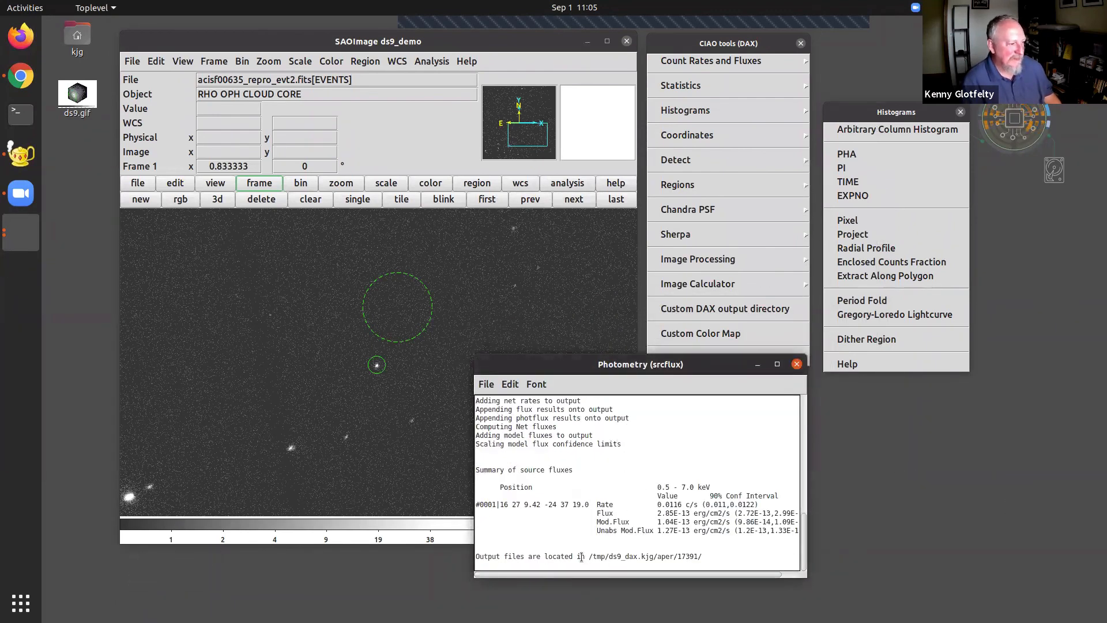
left_click_drag(597, 519, 771, 547)
left_click(771, 547)
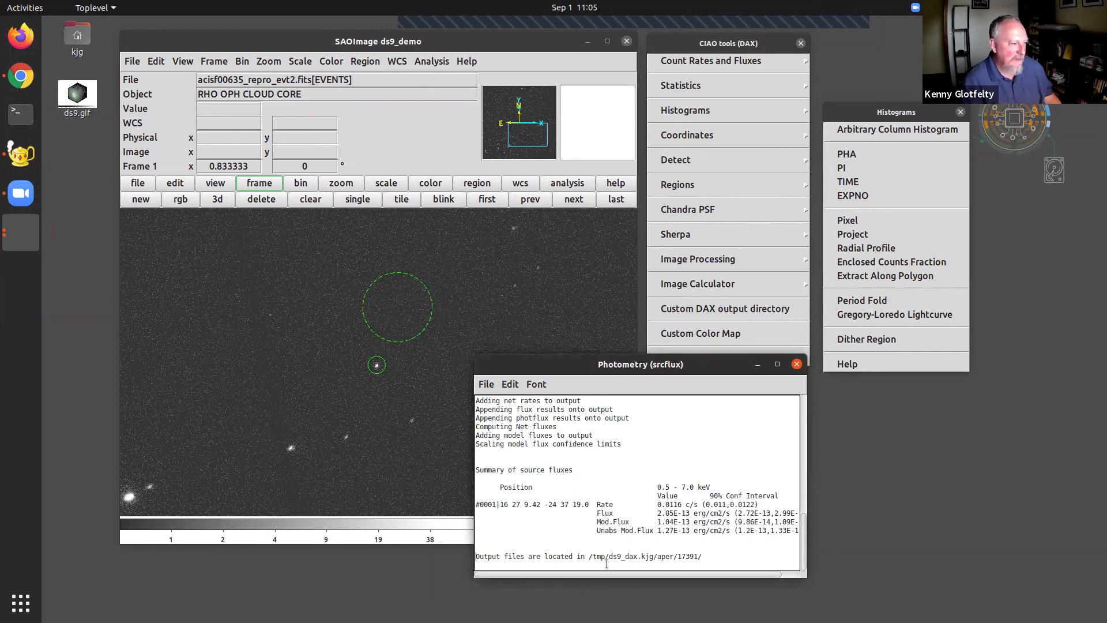
left_click_drag(587, 557, 704, 558)
key("ctrl+c")
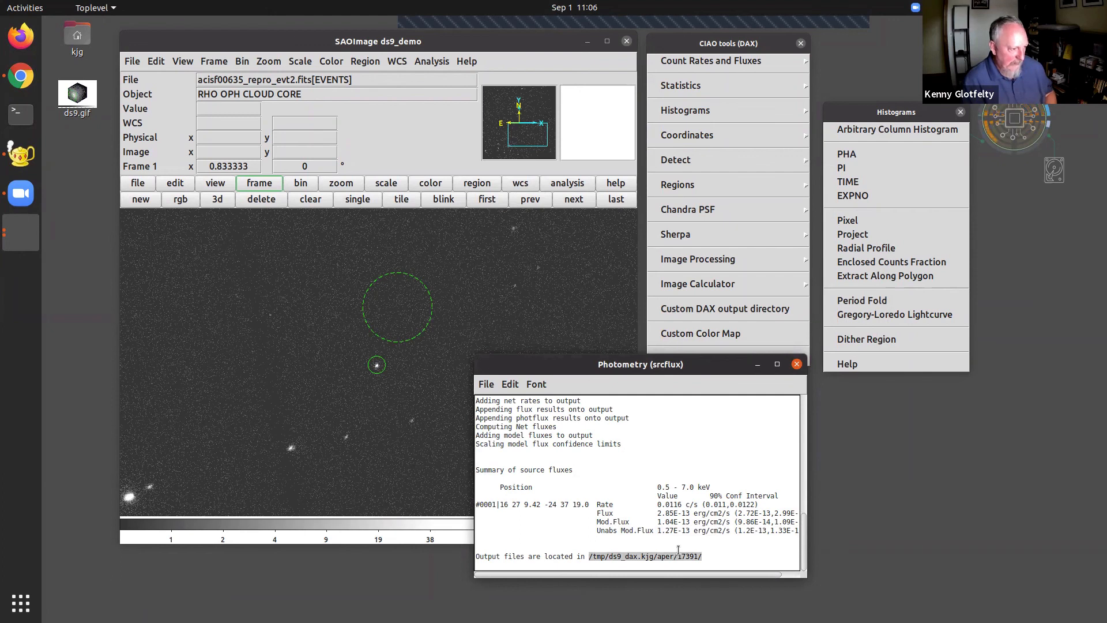
Step: In Prism's file chooser, filter the copied srcflux output directory for *.flux files
left_click(132, 61)
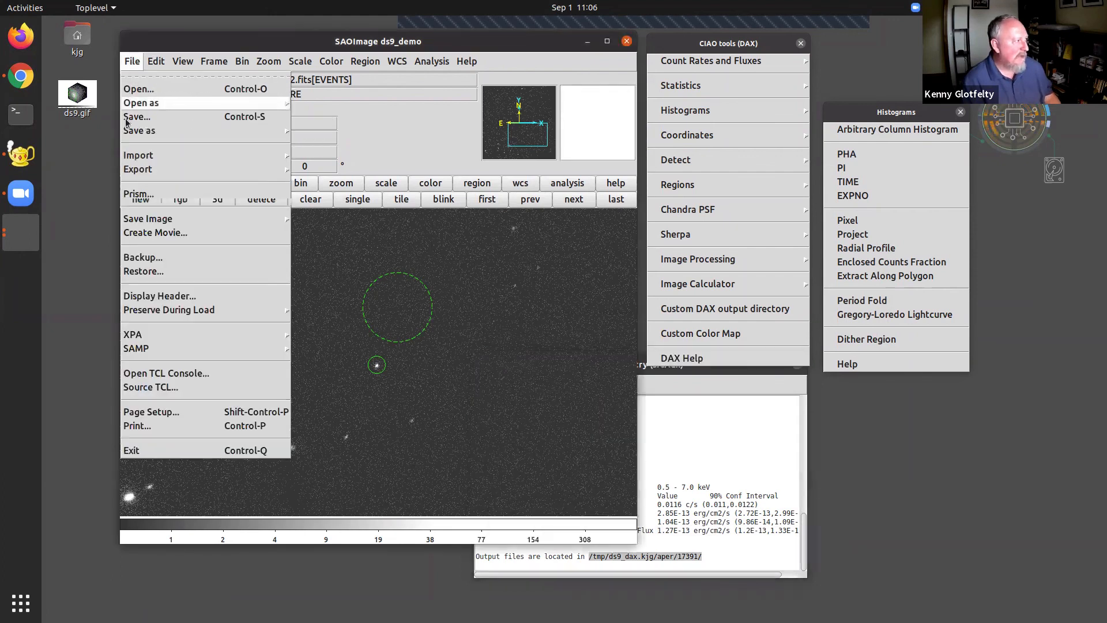
left_click(138, 195)
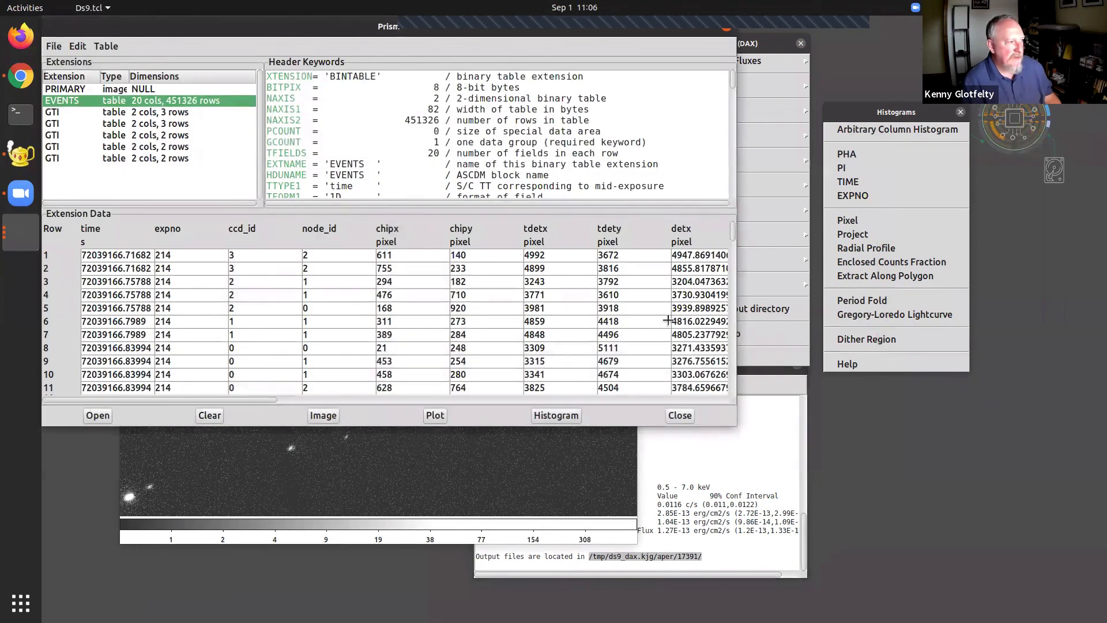
left_click(54, 46)
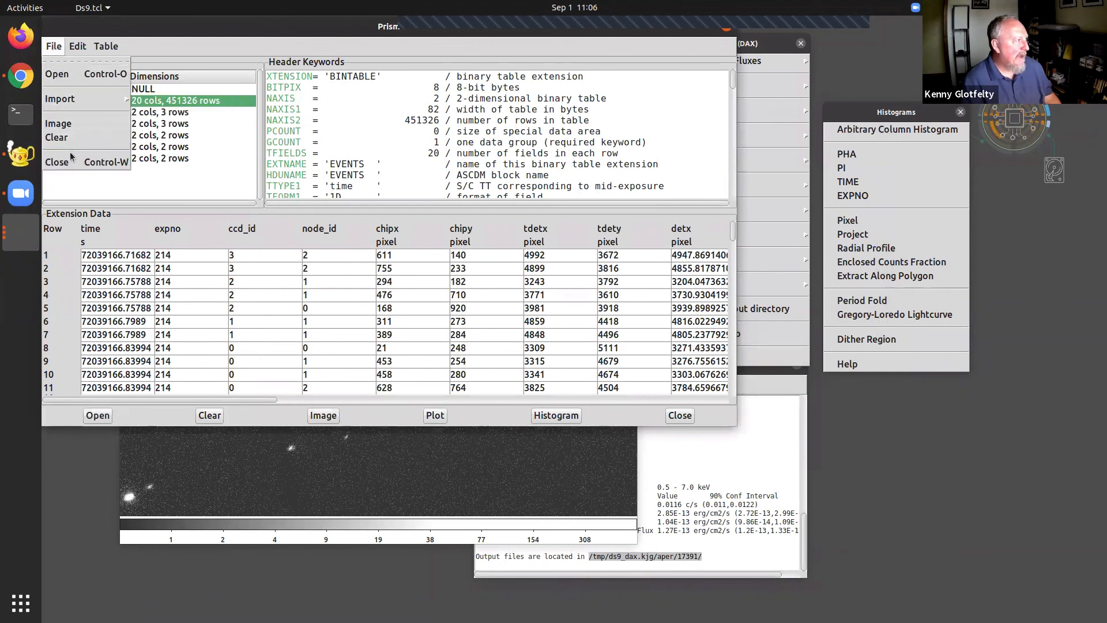
mouse_move(68, 99)
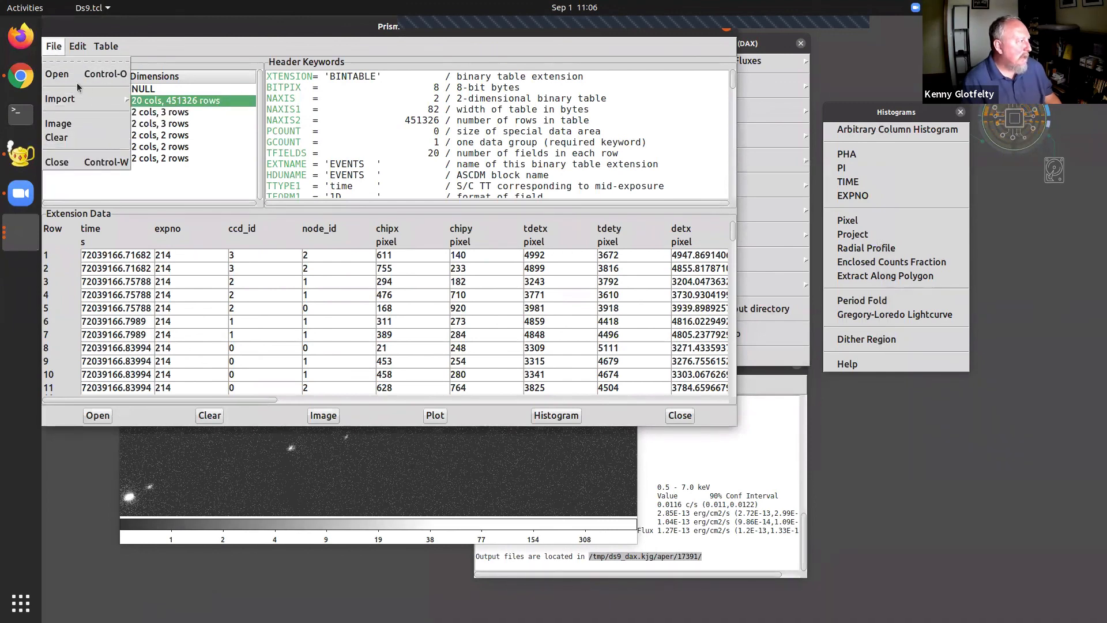
left_click(54, 75)
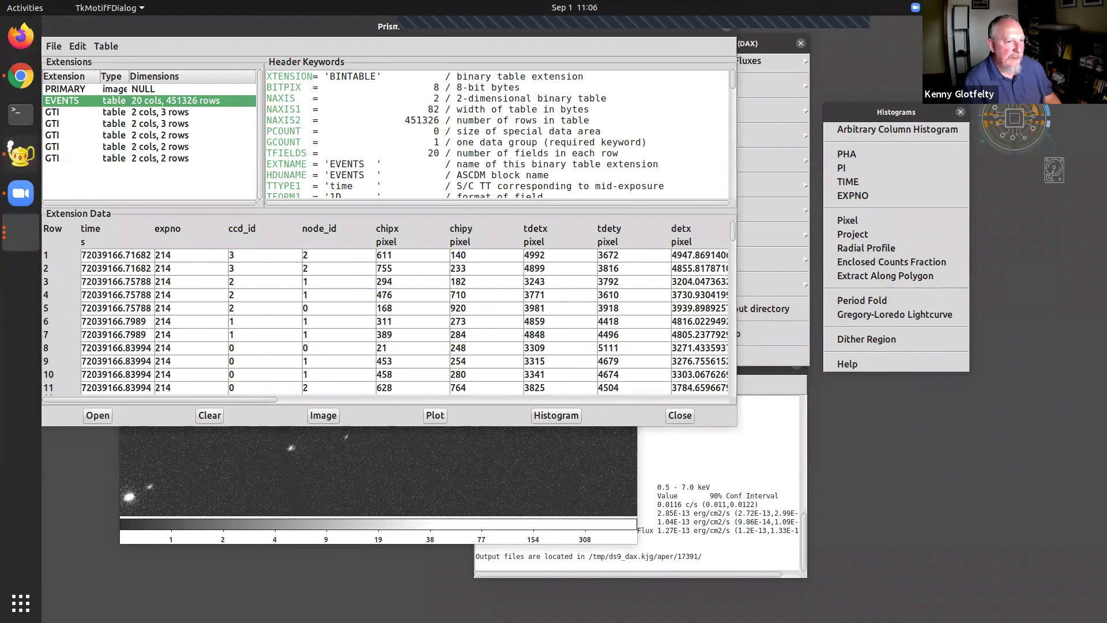
left_click(154, 248)
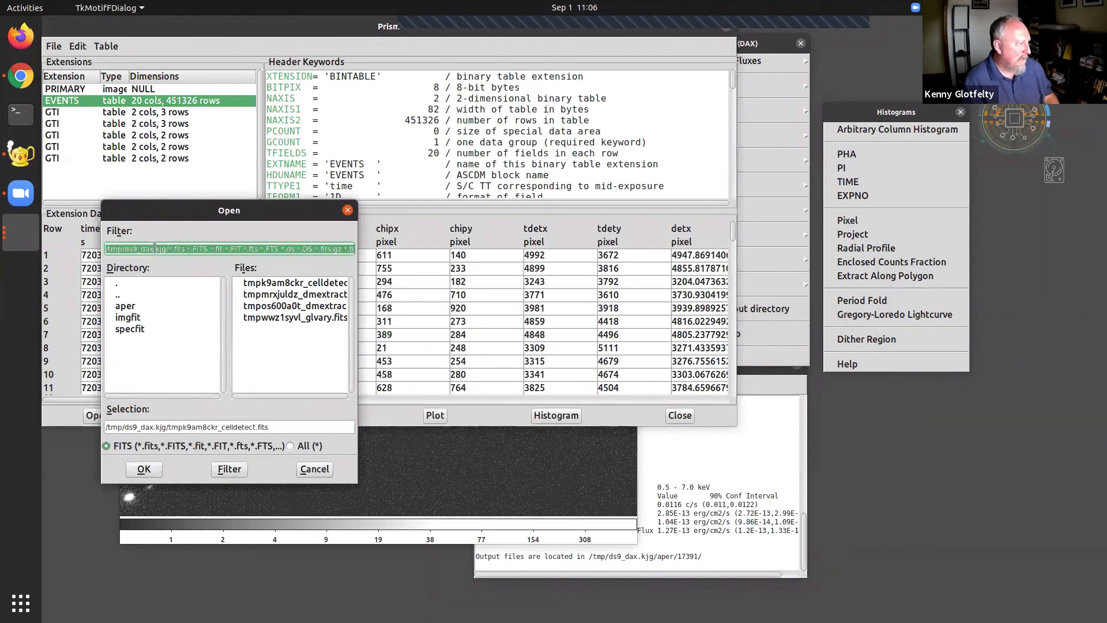
key("ctrl+v")
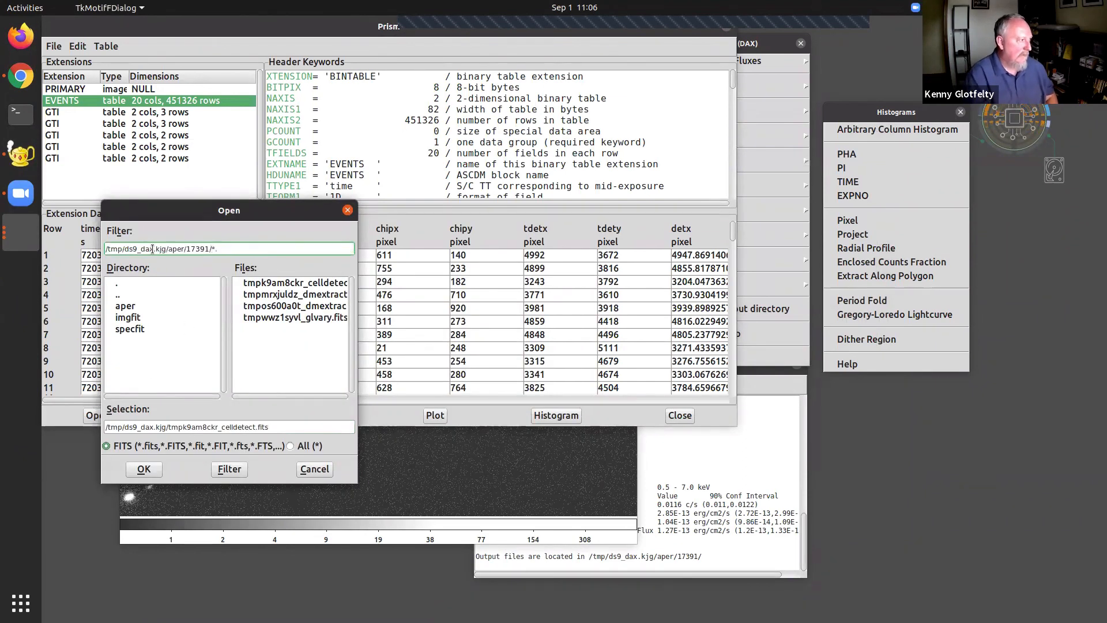
key("Return")
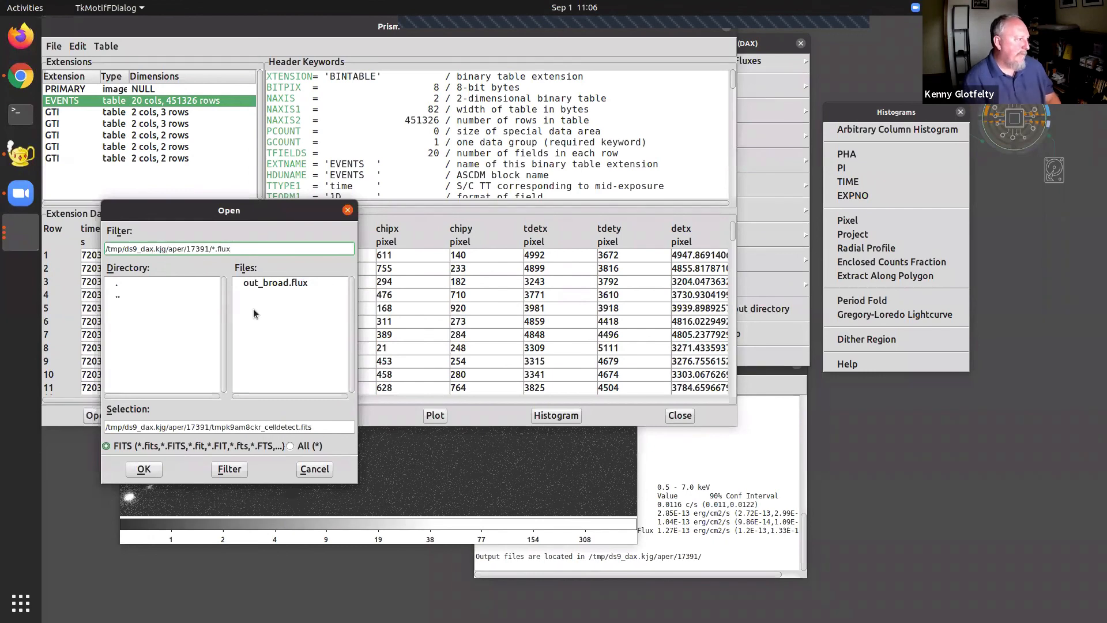
Step: Load out_broad.flux into Prism and look through the columns of its HISTOGRAM table
double_click(272, 282)
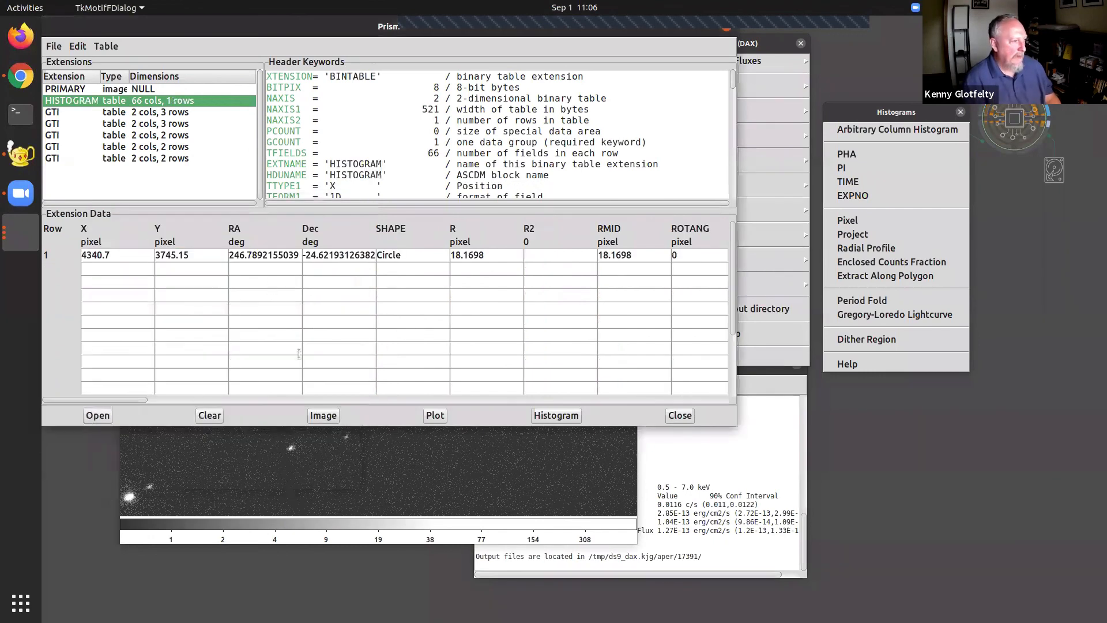
left_click_drag(134, 401, 529, 320)
left_click_drag(475, 397, 531, 391)
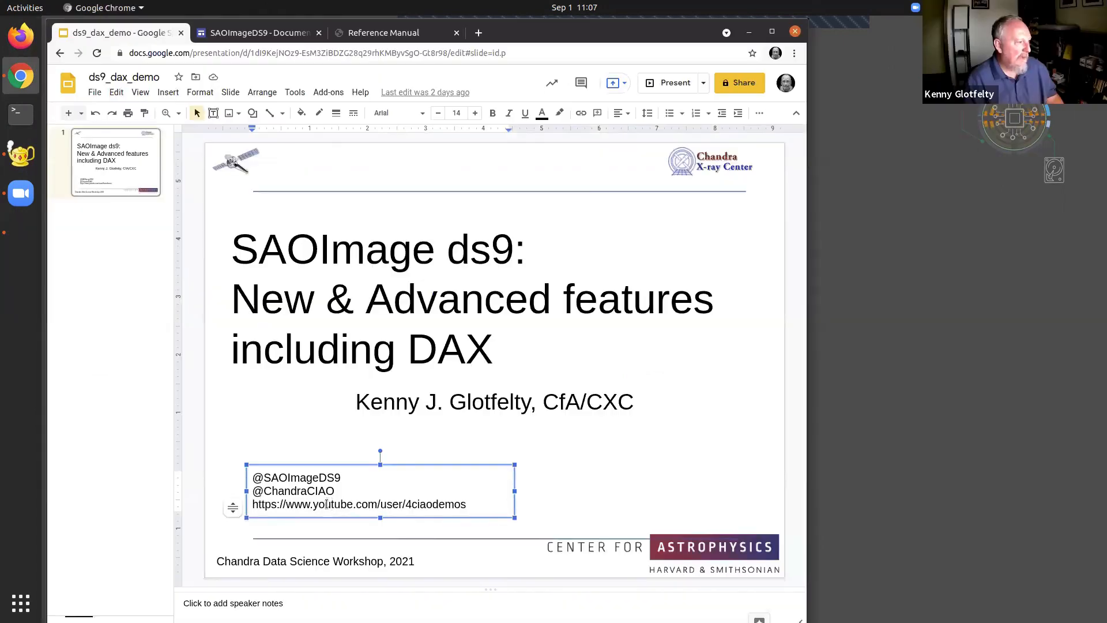
left_click(293, 509)
left_click(252, 506)
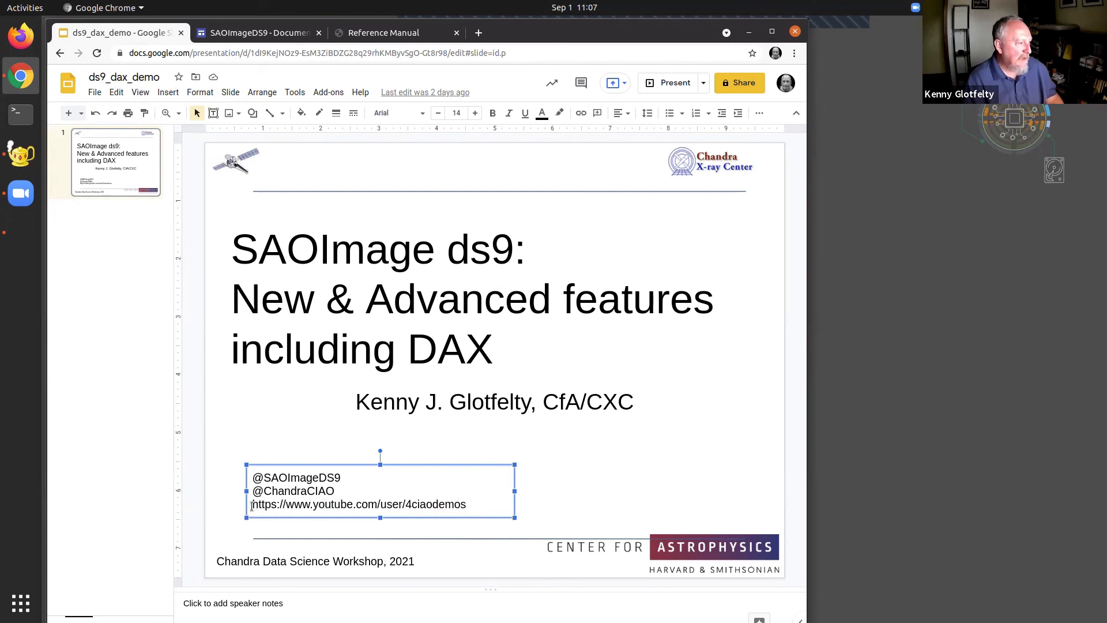
triple_click(254, 506)
left_click(376, 506)
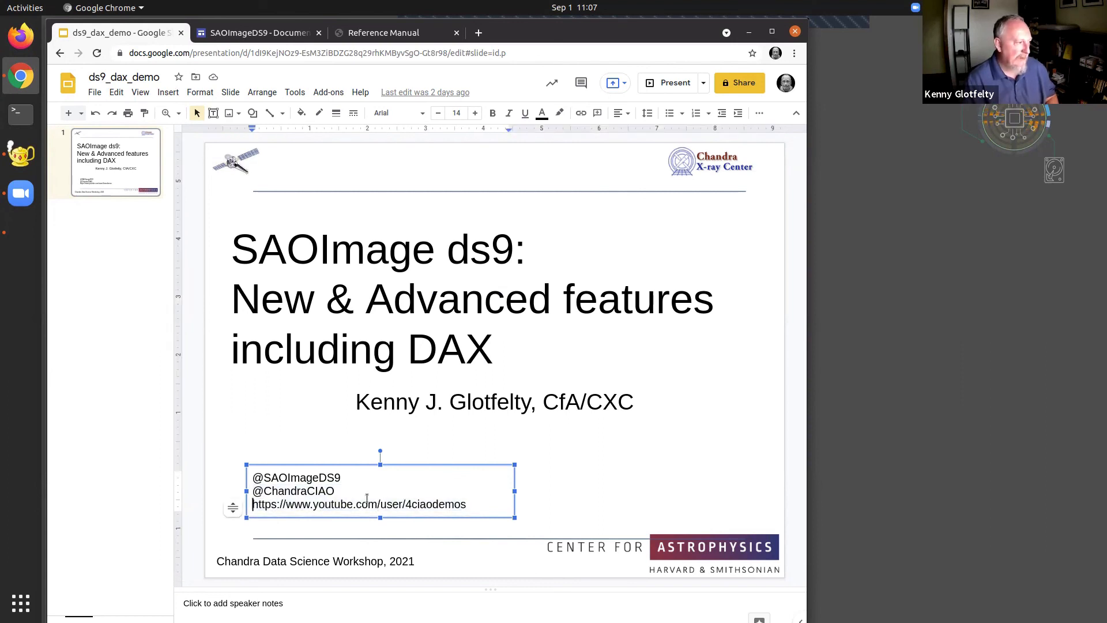
key("shift+End")
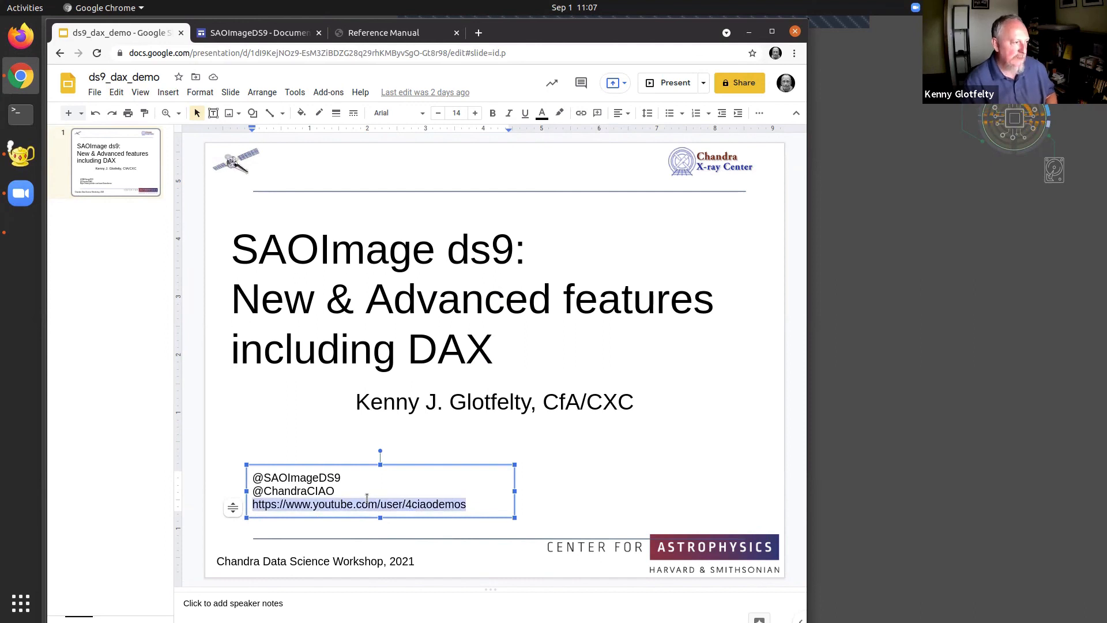